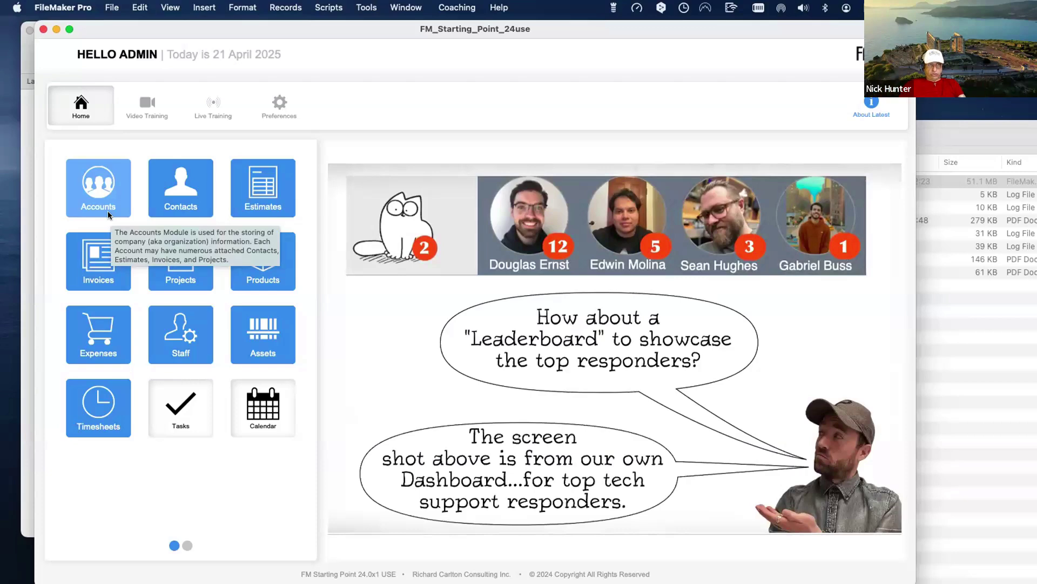
- Open the Accounts module and add five blank account records
{"action": "left_click", "coordinate": [118, 200]}
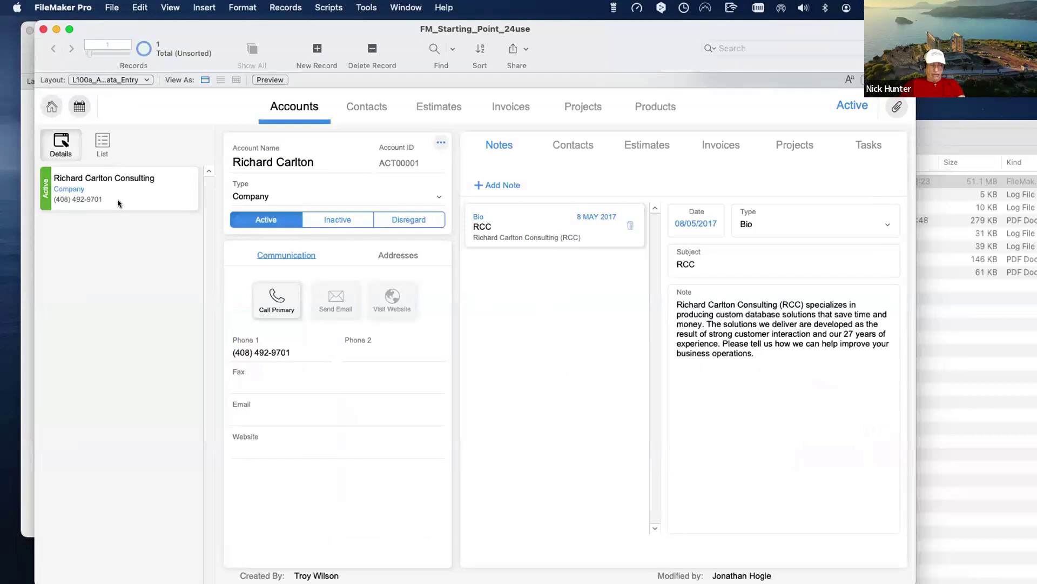
{"action": "key", "text": "super+n"}
{"action": "key", "text": "super+n"}
{"action": "key", "text": "super+n"}
{"action": "key", "text": "super+n"}
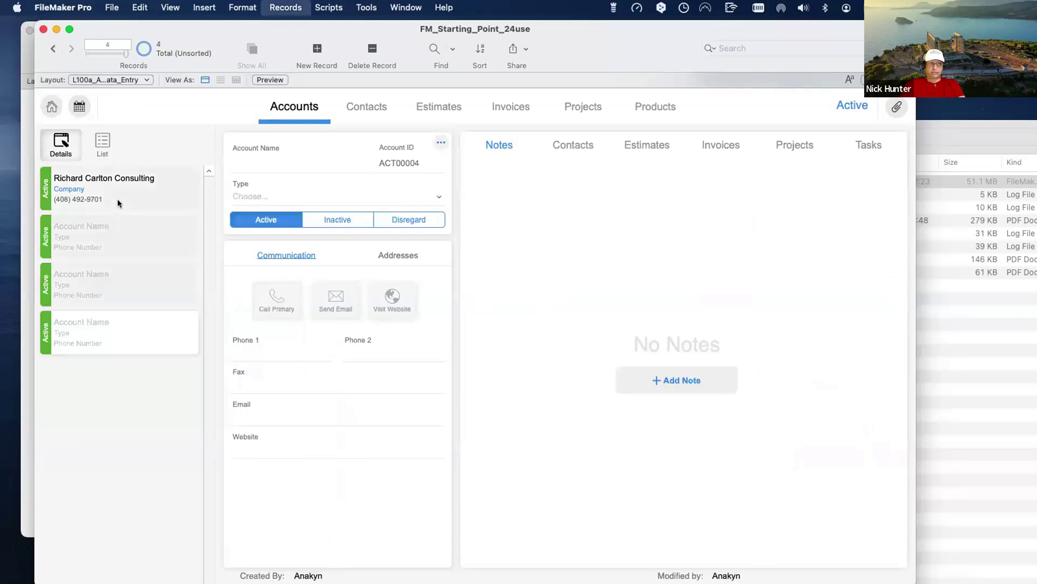
{"action": "key", "text": "super+n"}
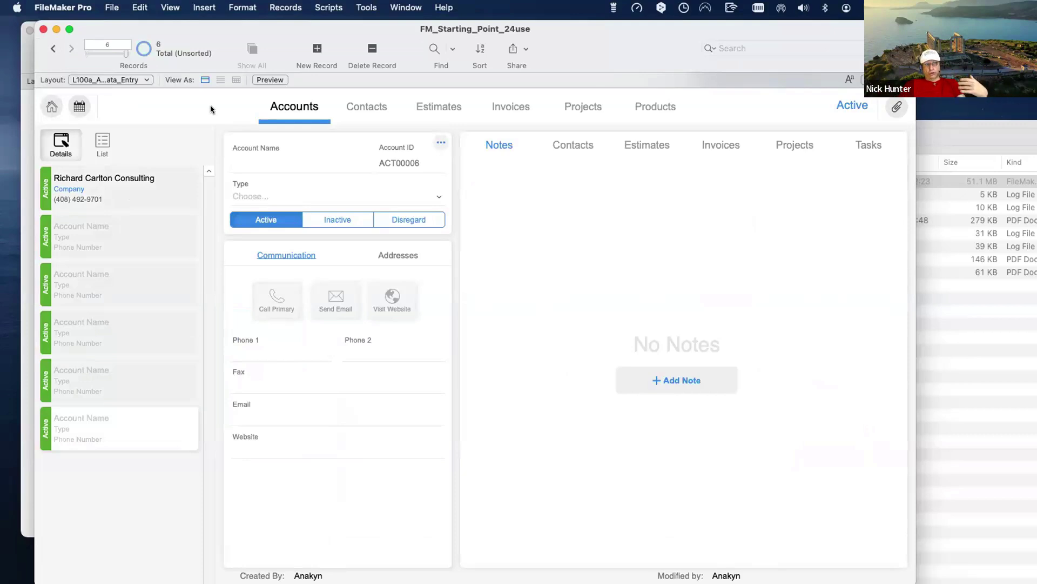
- Examine the first account's related contacts, estimates, invoices, projects and notes
{"action": "left_click", "coordinate": [120, 199]}
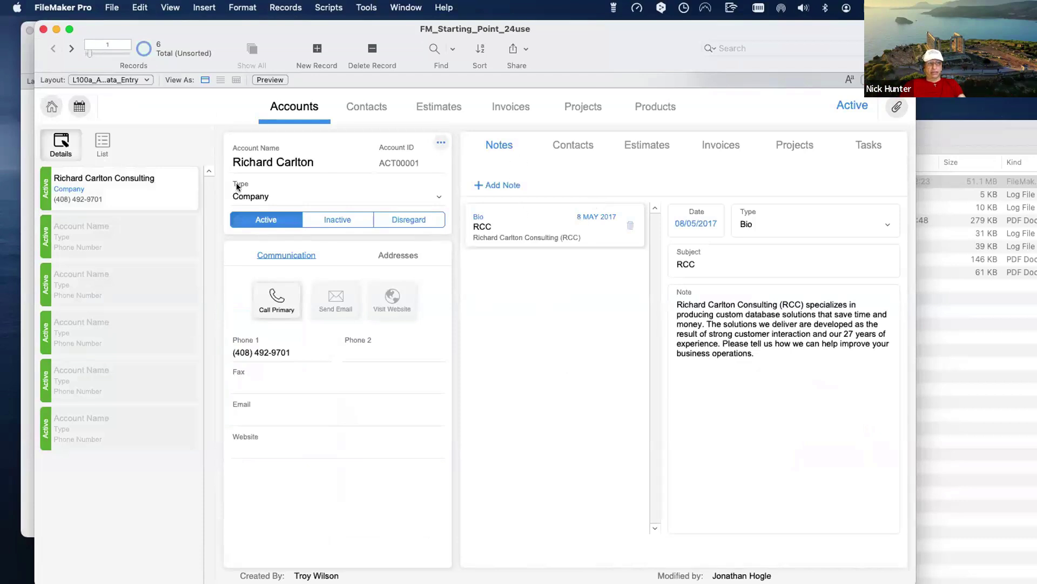
{"action": "left_click", "coordinate": [574, 146]}
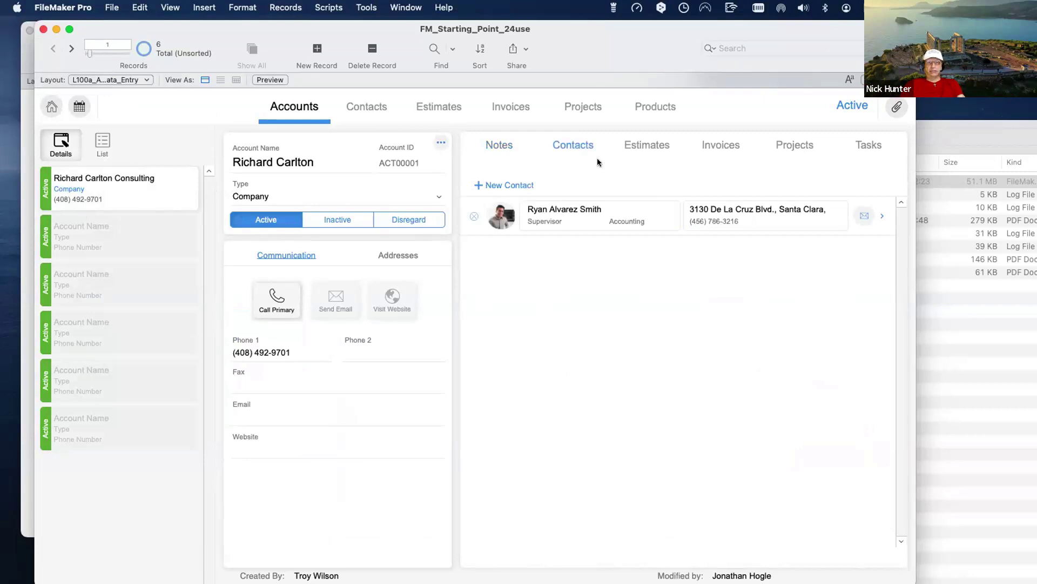
{"action": "left_click", "coordinate": [652, 143]}
{"action": "left_click", "coordinate": [732, 144]}
{"action": "left_click", "coordinate": [797, 144]}
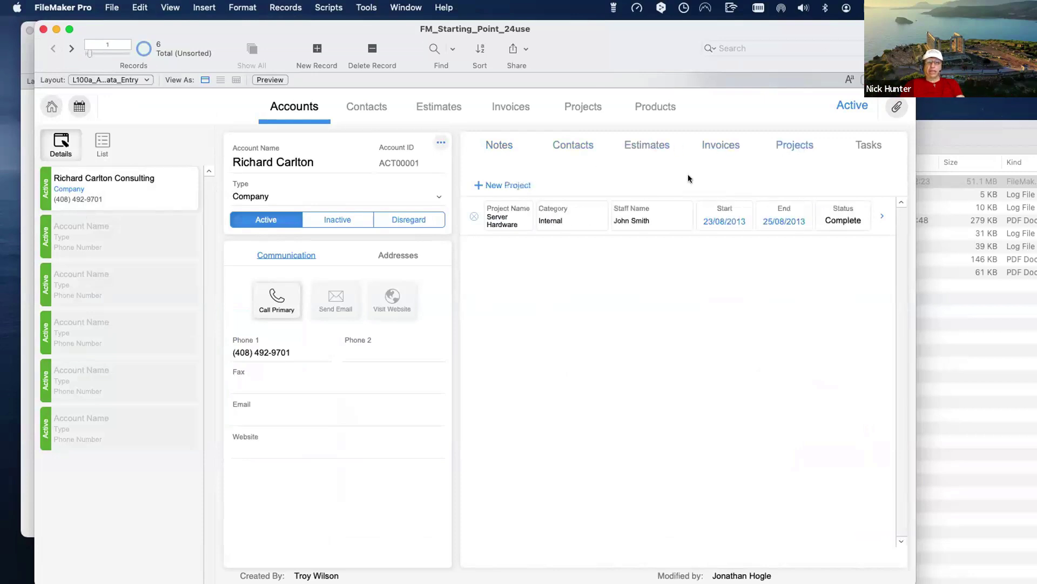
{"action": "left_click", "coordinate": [511, 147]}
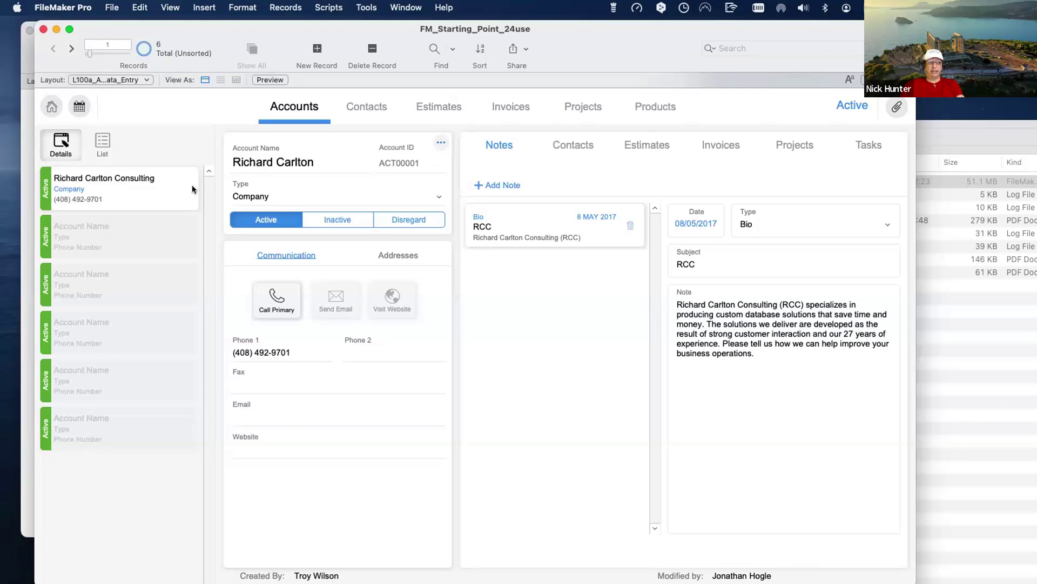
{"action": "mouse_move", "coordinate": [164, 49]}
{"action": "left_mouse_down"}
{"action": "mouse_move", "coordinate": [179, 47]}
{"action": "mouse_move", "coordinate": [160, 60]}
{"action": "left_mouse_up"}
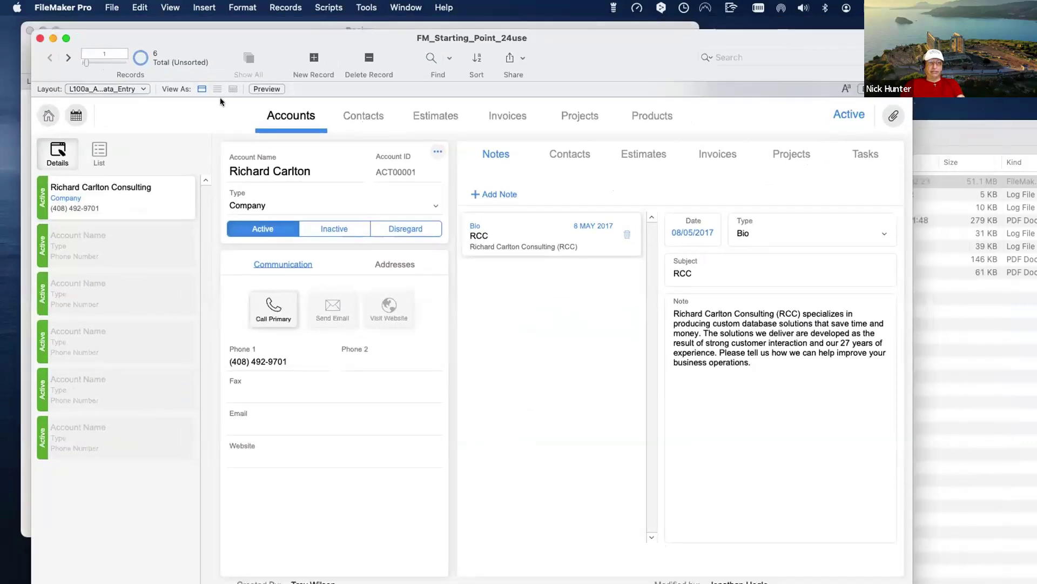
{"action": "left_click", "coordinate": [252, 361]}
{"action": "left_click", "coordinate": [245, 397]}
{"action": "left_click", "coordinate": [255, 424]}
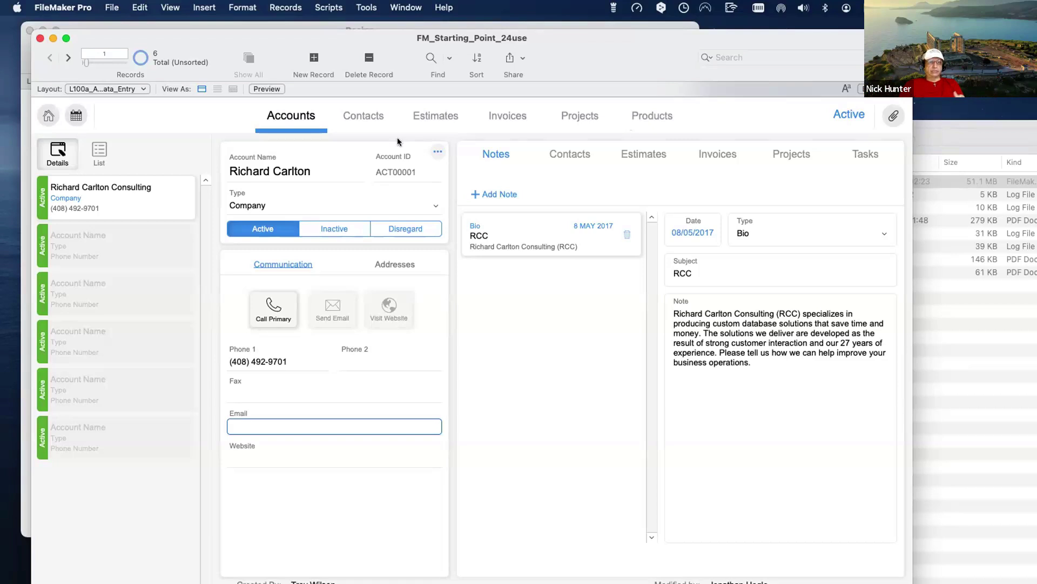
{"action": "scroll", "coordinate": [300, 130], "scroll_direction": "down", "scroll_amount": 2}
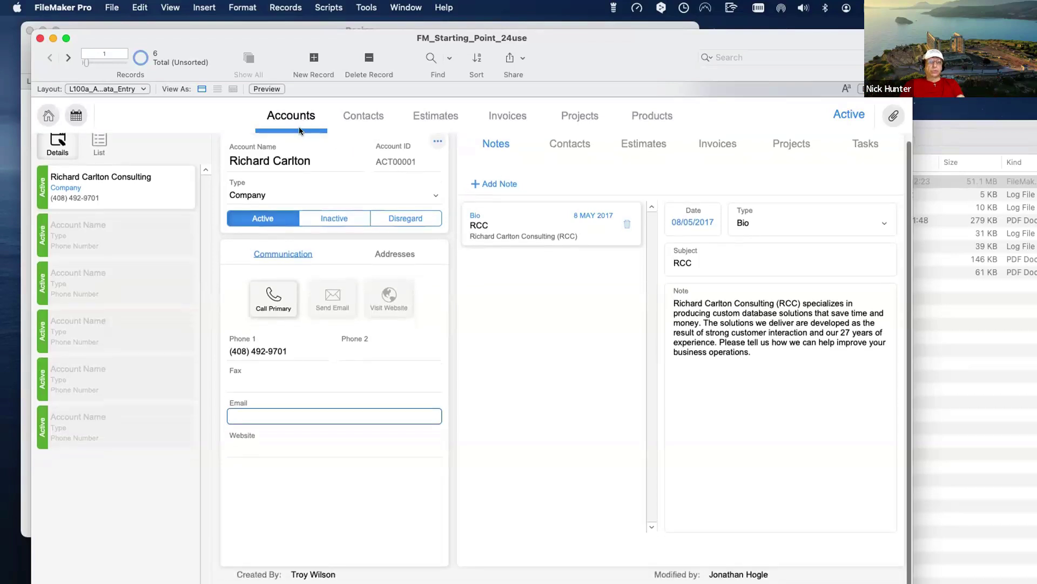
{"action": "scroll", "coordinate": [349, 115], "scroll_direction": "up", "scroll_amount": 1}
- Switch to the Contacts module and add one blank contact record
{"action": "left_click", "coordinate": [355, 117]}
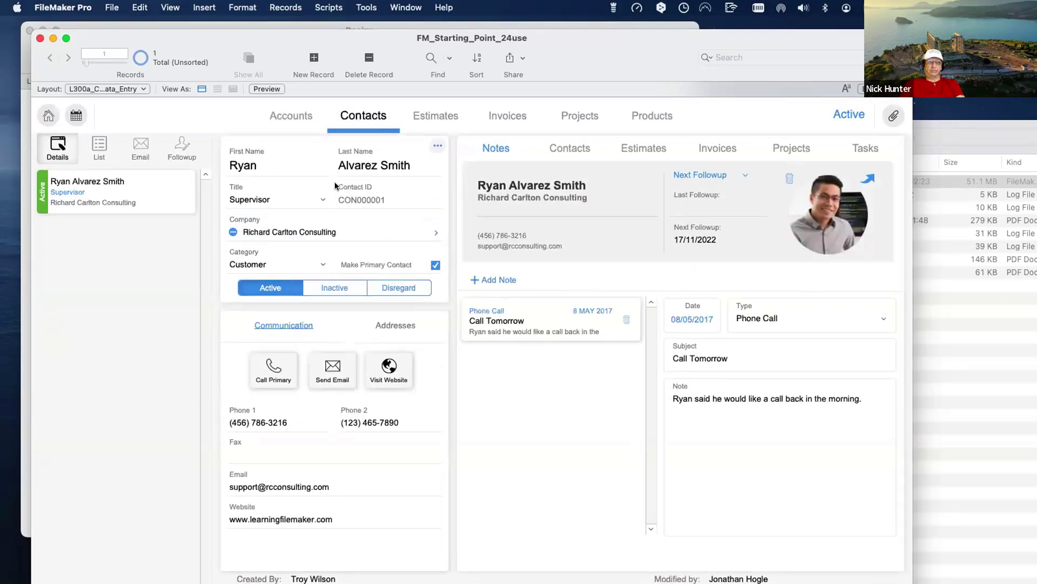
{"action": "scroll", "coordinate": [335, 182], "scroll_direction": "up", "scroll_amount": 1}
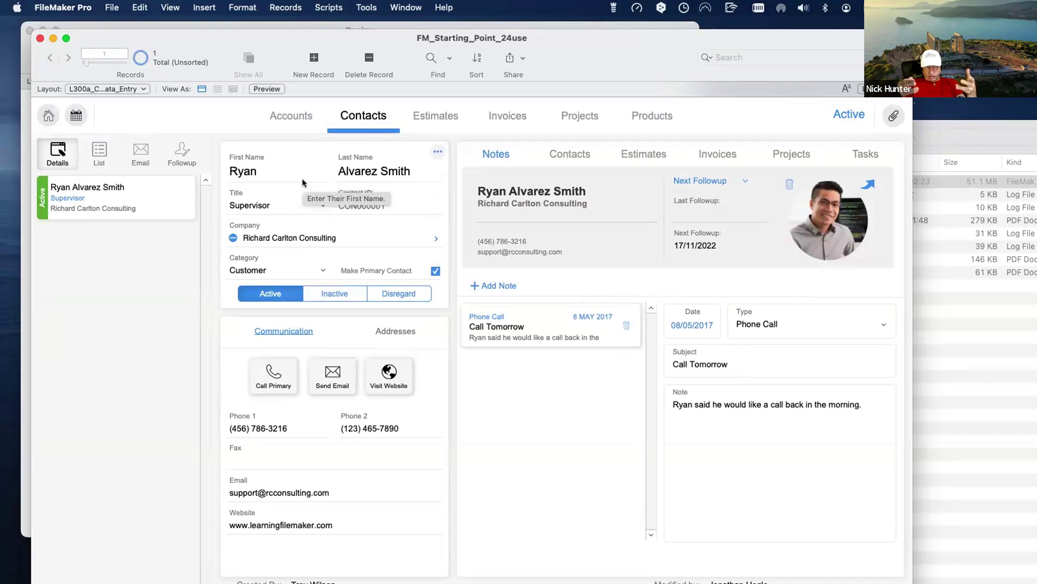
{"action": "key", "text": "super+n"}
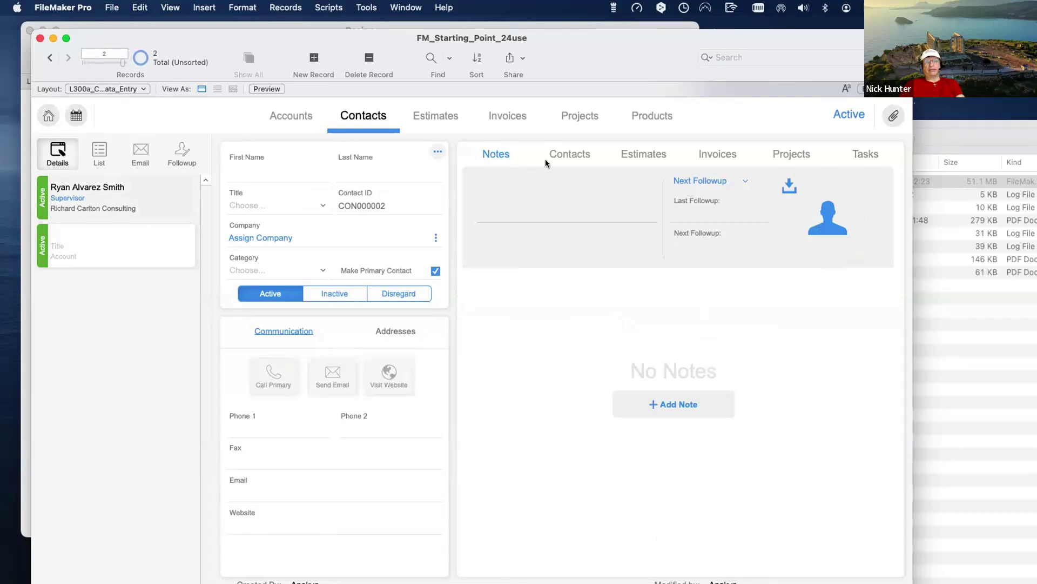
- Examine the related contacts, estimates, invoices and projects of the contact records, including the first contact's invoices and projects
{"action": "left_click", "coordinate": [564, 155]}
{"action": "left_click", "coordinate": [639, 153]}
{"action": "left_click", "coordinate": [138, 194]}
{"action": "left_click", "coordinate": [714, 151]}
{"action": "left_click", "coordinate": [795, 148]}
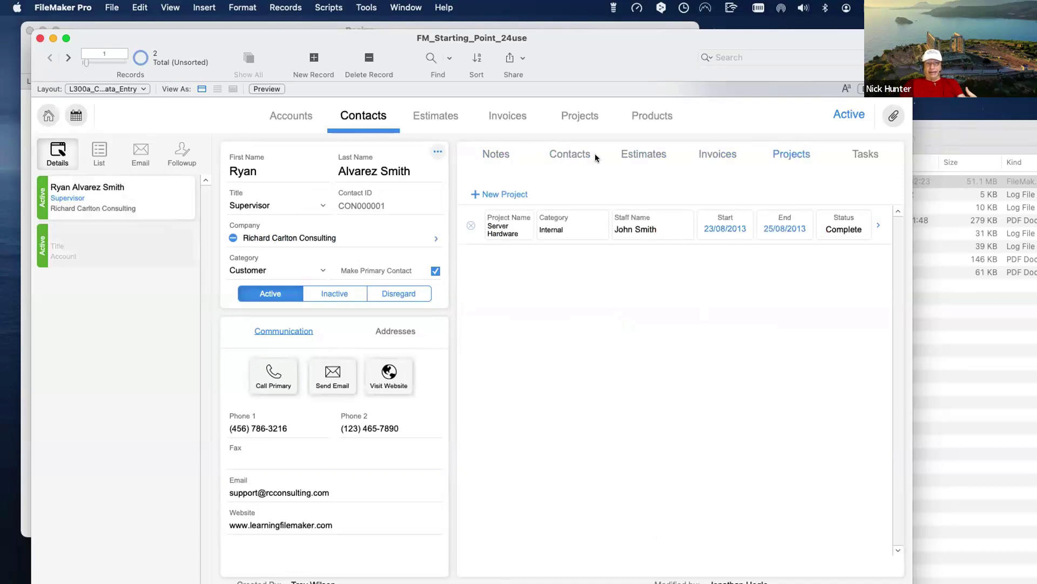
- View the Estimates module, and open the same estimate from the first account's related estimates
{"action": "left_click", "coordinate": [442, 121]}
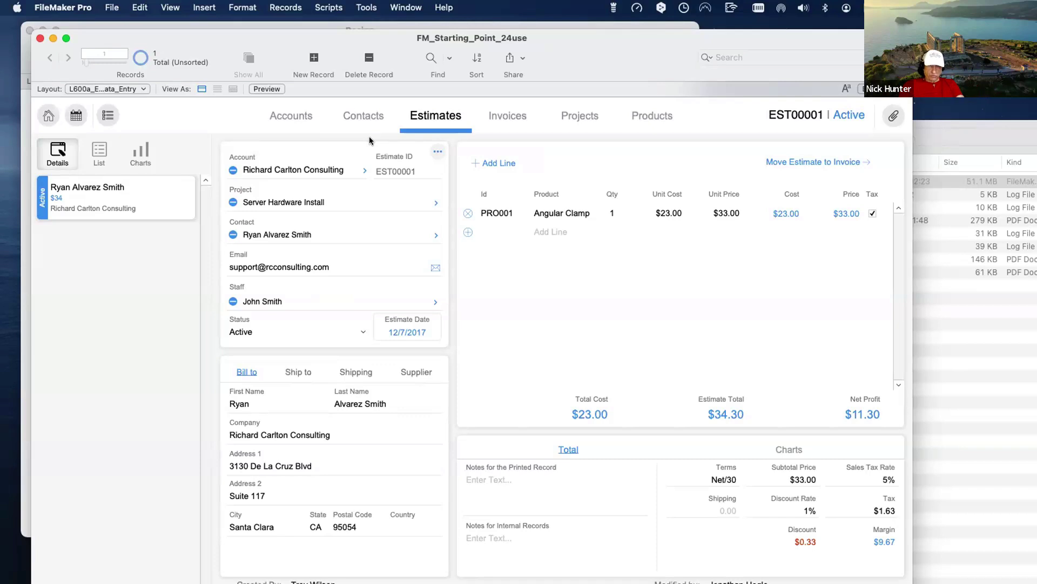
{"action": "left_click", "coordinate": [294, 116]}
{"action": "left_click", "coordinate": [638, 154]}
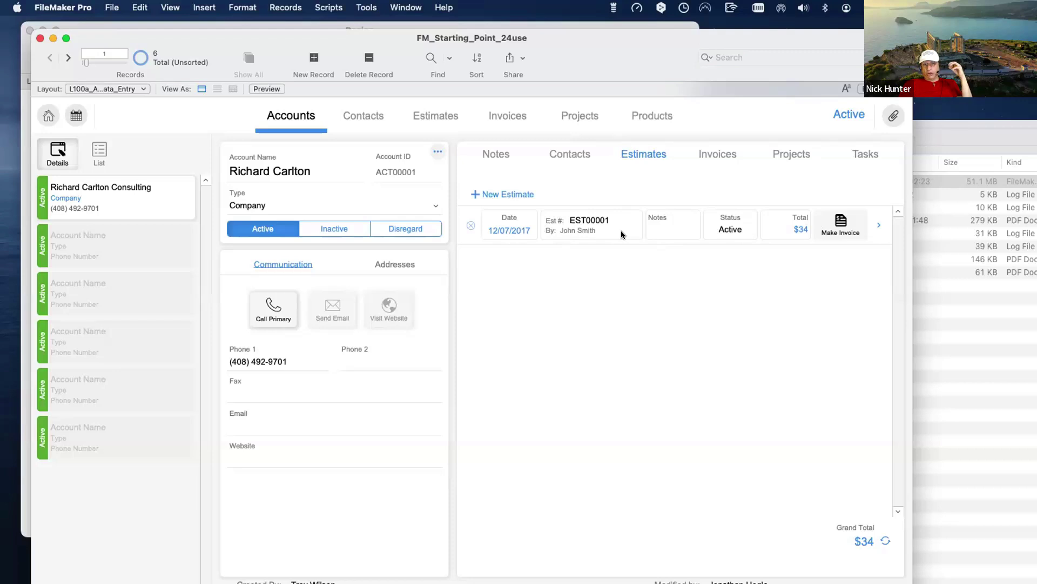
{"action": "left_click", "coordinate": [878, 227]}
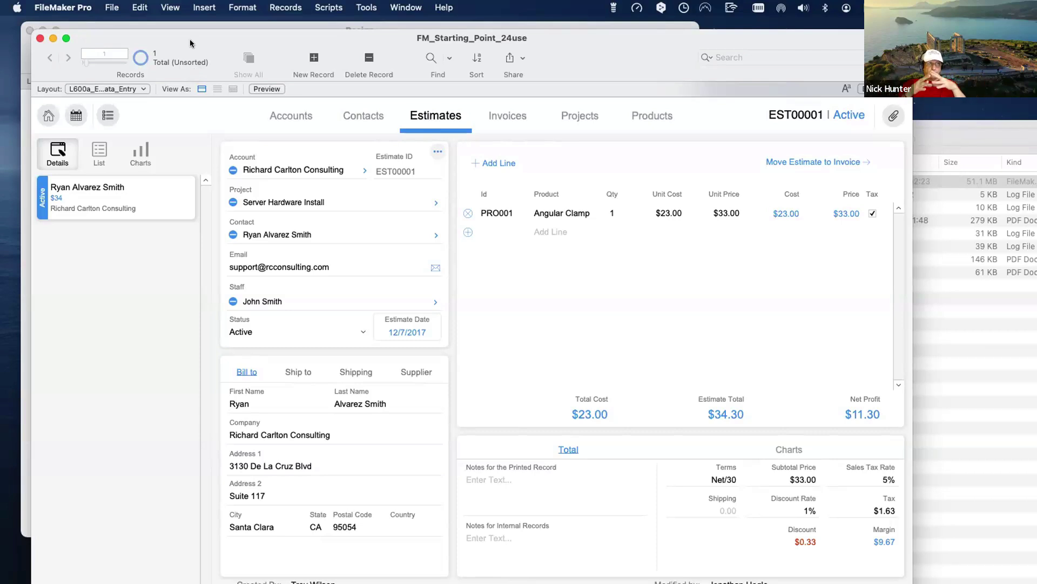
- Examine the list of tables in the database definition, leaving the definition unchanged
{"action": "key", "text": "super+shift+d"}
{"action": "left_click", "coordinate": [397, 121]}
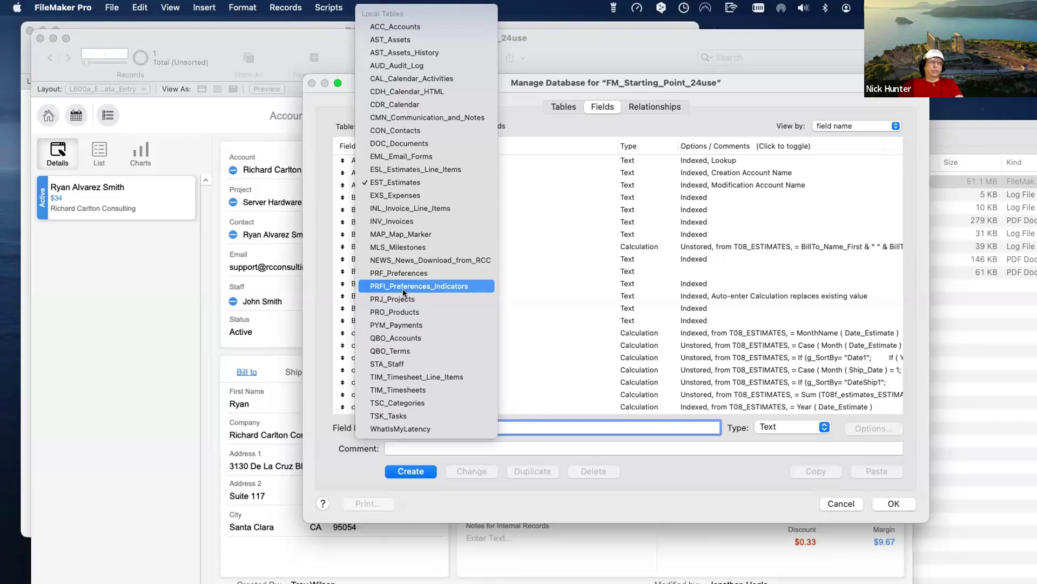
{"action": "key", "text": "Escape"}
{"action": "key", "text": "Escape"}
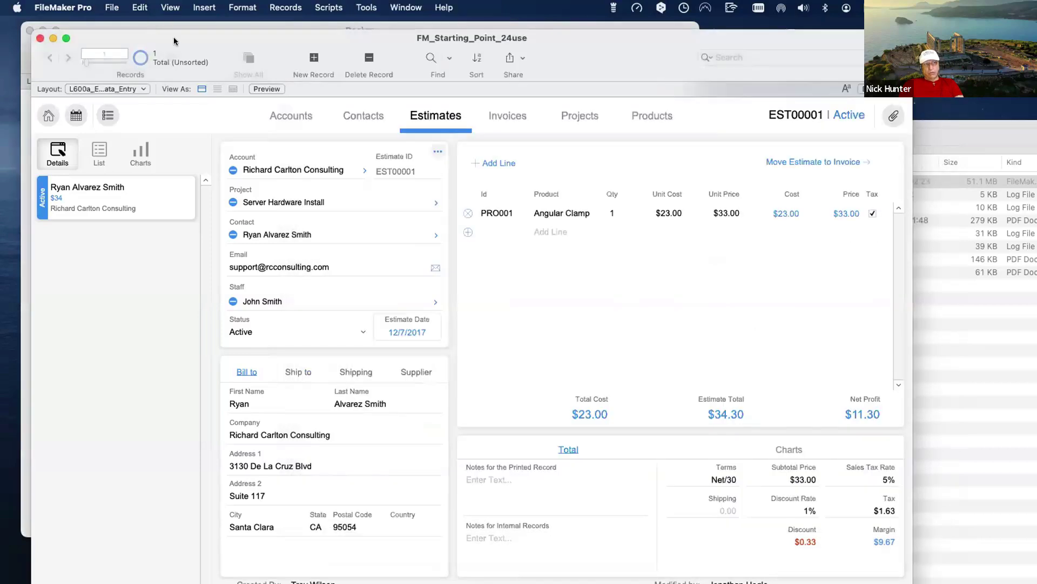
- Move the starter solution and Design windows aside and bring the Contacts database window into clear view
{"action": "left_click_drag", "start_coordinate": [164, 39], "coordinate": [772, 341]}
{"action": "left_click", "coordinate": [650, 271]}
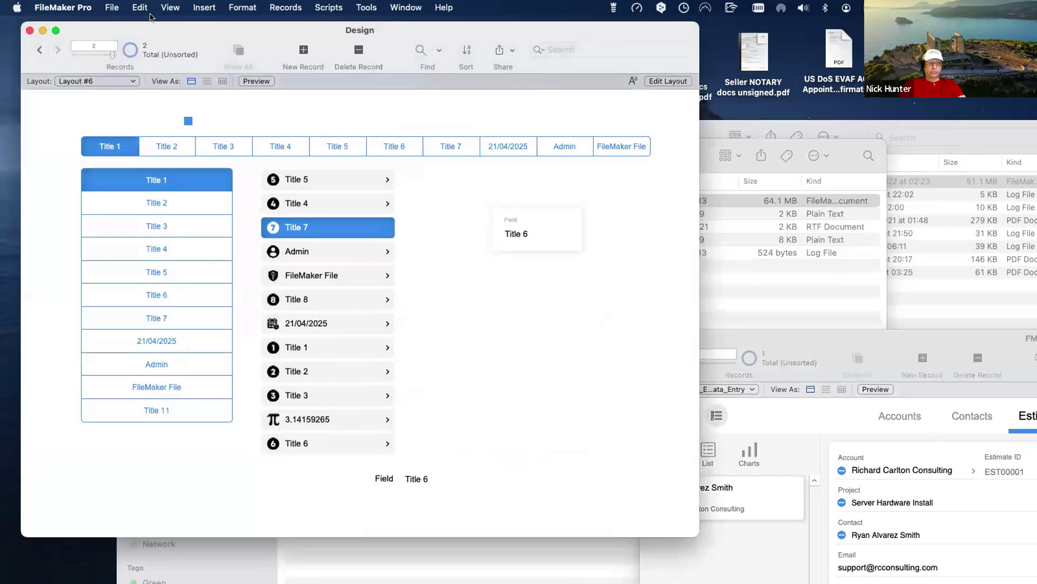
{"action": "left_click_drag", "start_coordinate": [144, 41], "coordinate": [582, 209]}
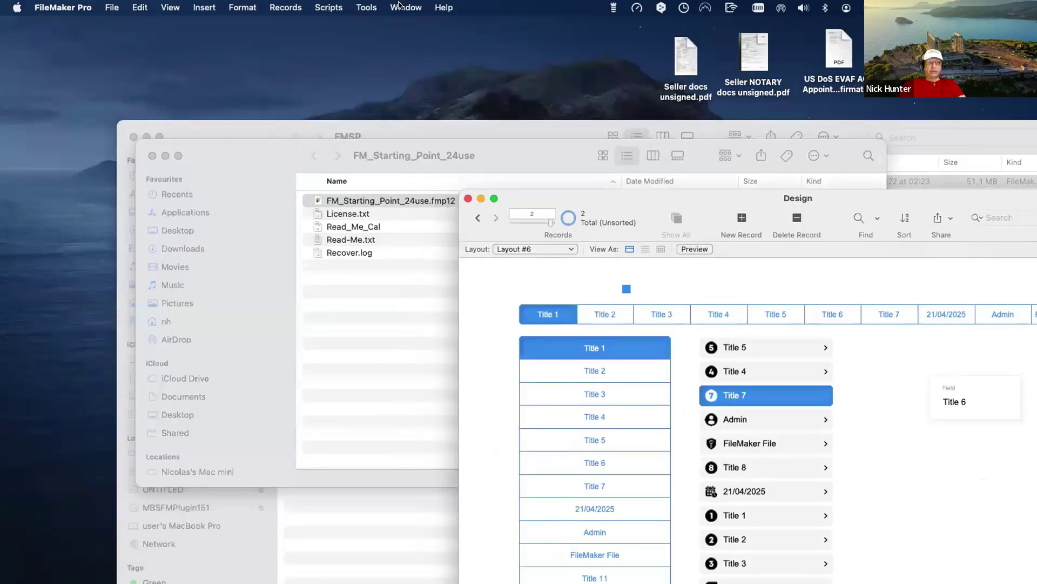
{"action": "left_click", "coordinate": [402, 7]}
{"action": "left_click", "coordinate": [391, 184]}
{"action": "left_click_drag", "start_coordinate": [615, 256], "coordinate": [202, 84]}
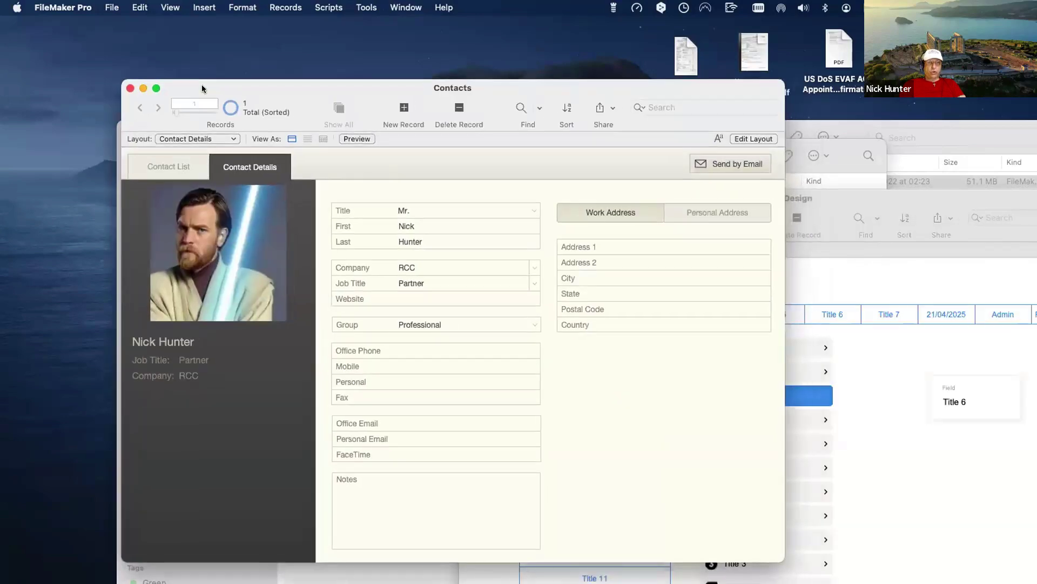
- Enter Layout mode in the Contacts database and create a new computer layout showing records from Contacts
{"action": "key", "text": "super+l"}
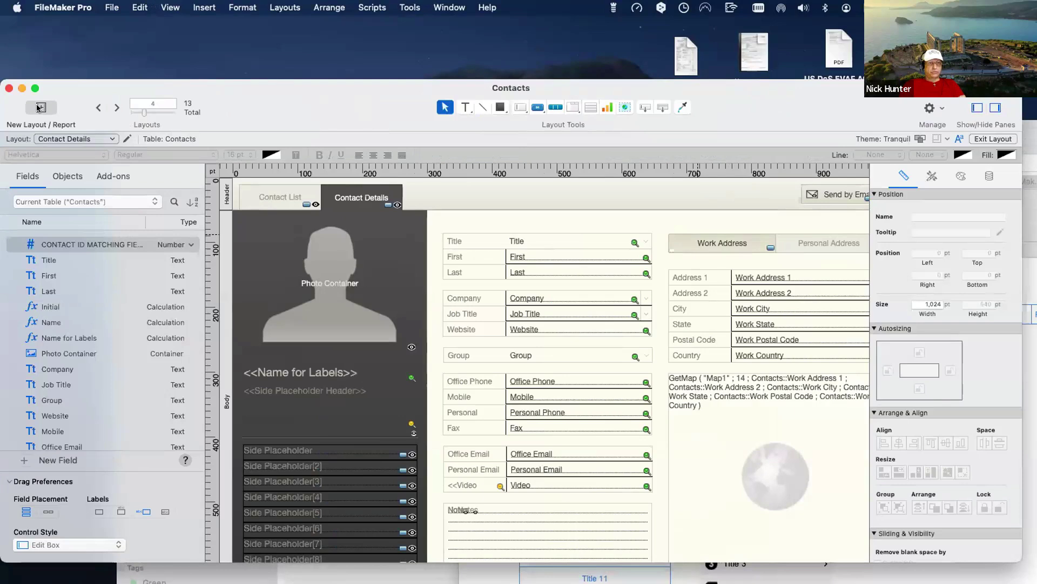
{"action": "key", "text": "super+n"}
{"action": "left_click", "coordinate": [523, 247]}
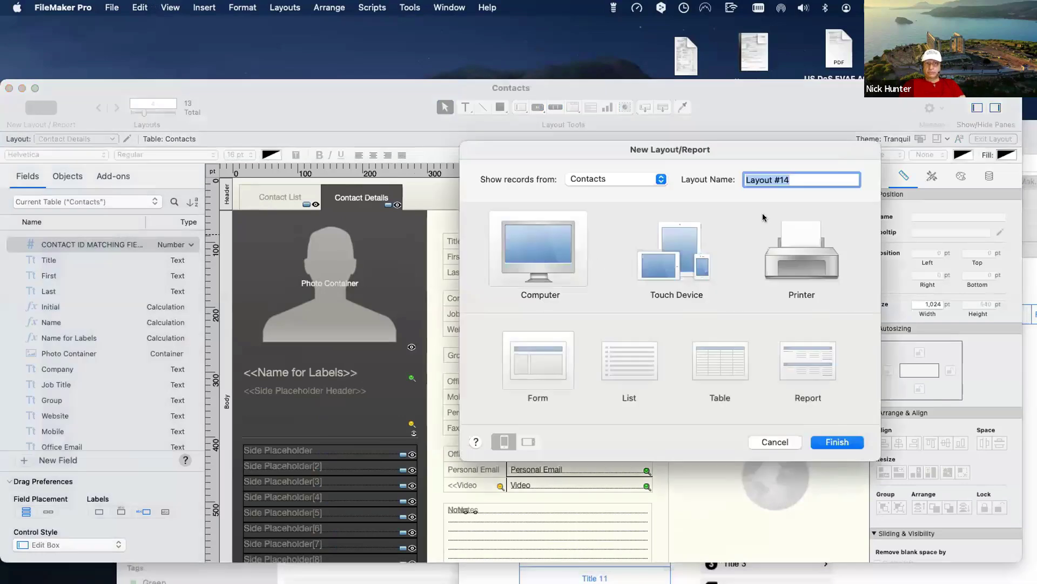
{"action": "left_click", "coordinate": [836, 442]}
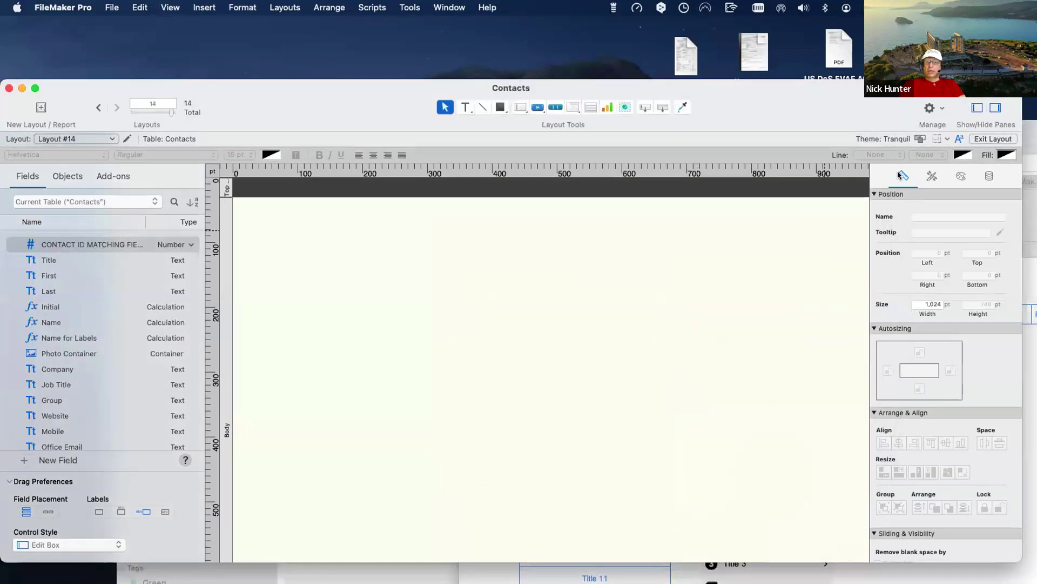
- Apply the Morpheus theme to the new layout and enlarge the window to show more of the layout area
{"action": "left_click", "coordinate": [920, 139]}
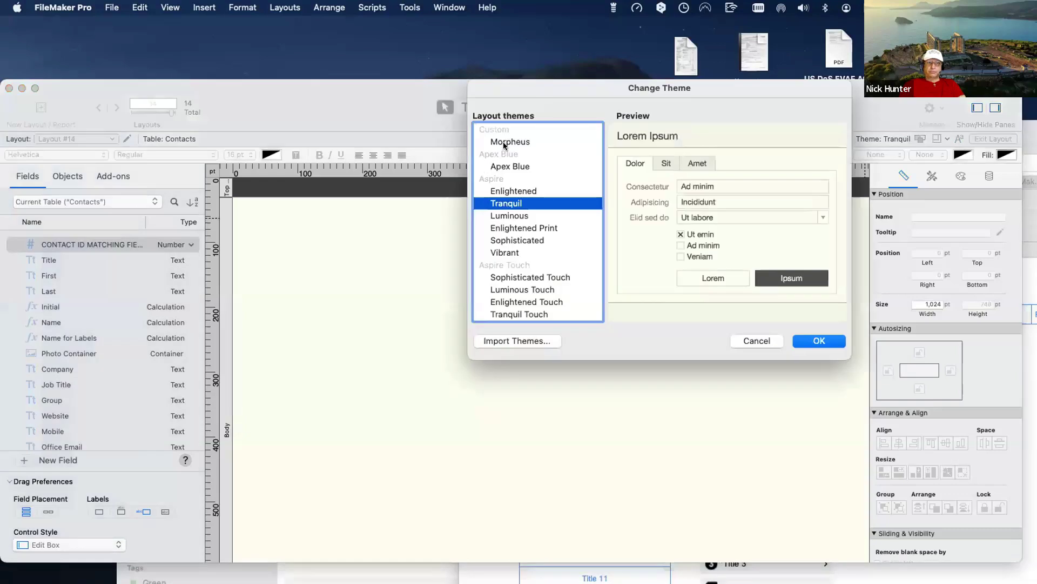
{"action": "left_click", "coordinate": [504, 142]}
{"action": "left_click", "coordinate": [819, 341]}
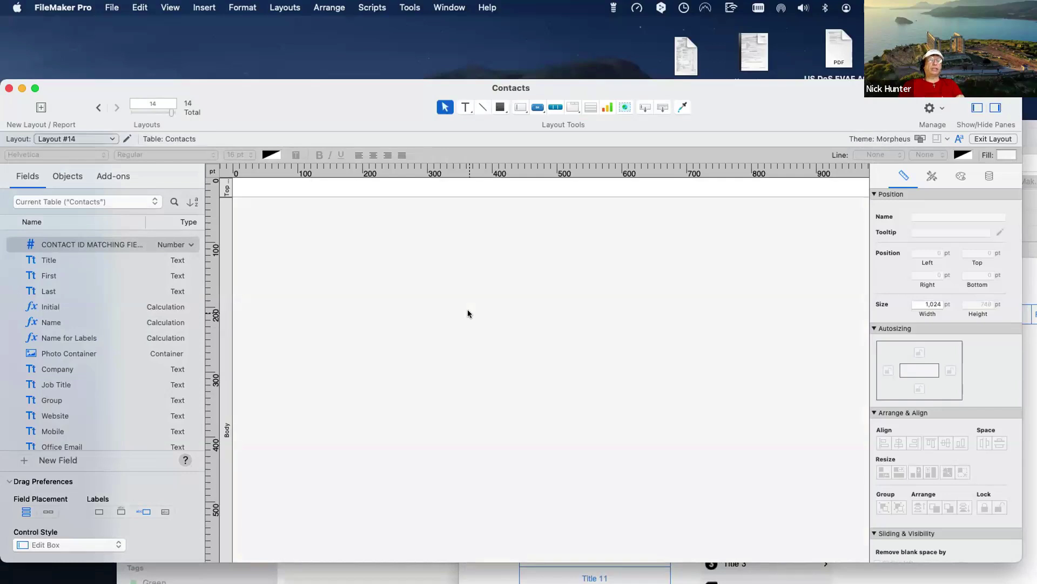
{"action": "left_click_drag", "start_coordinate": [301, 104], "coordinate": [299, 62]}
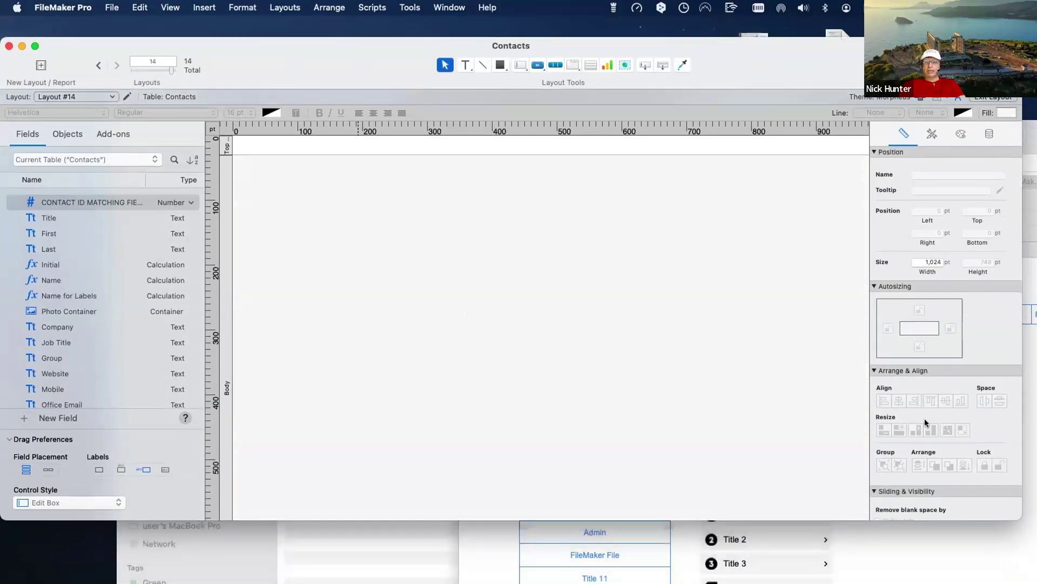
{"action": "double_click", "coordinate": [1022, 519]}
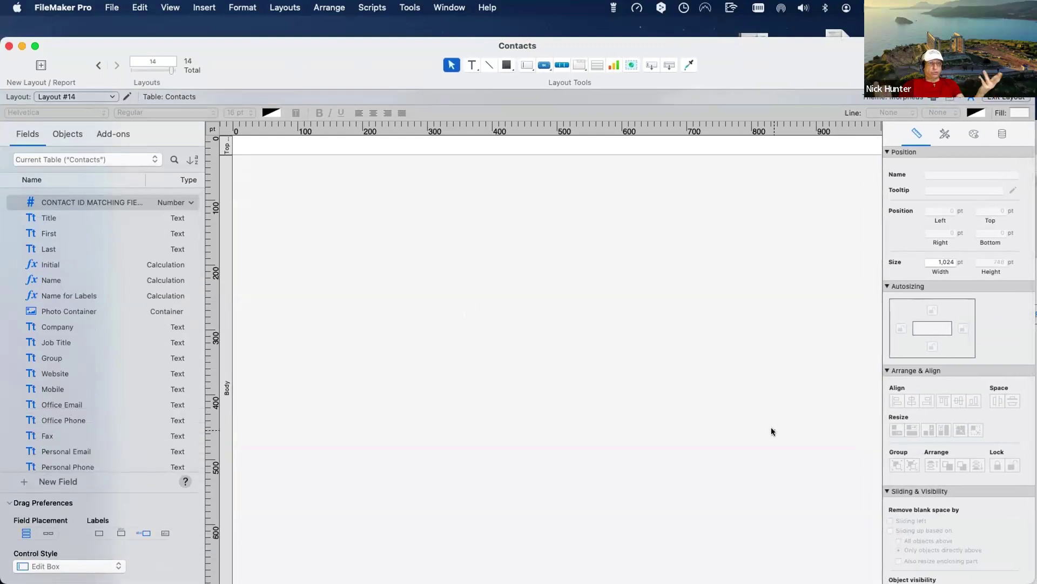
- Place the Title, First, Last and Initial fields with their labels in the upper part of the layout body
{"action": "left_click", "coordinate": [59, 218]}
{"action": "left_click", "coordinate": [63, 244], "text": "shift"}
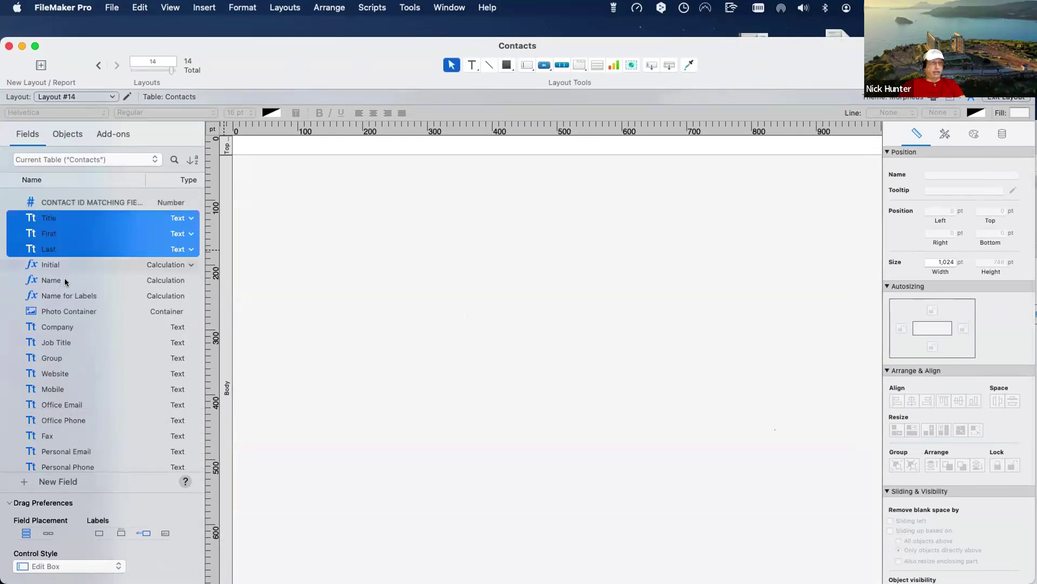
{"action": "left_click", "coordinate": [57, 264], "text": "shift"}
{"action": "left_click_drag", "start_coordinate": [57, 264], "coordinate": [201, 327]}
- Place the Mobile, Office Email and Office Phone fields with their labels below the Initial field
{"action": "left_click", "coordinate": [68, 390]}
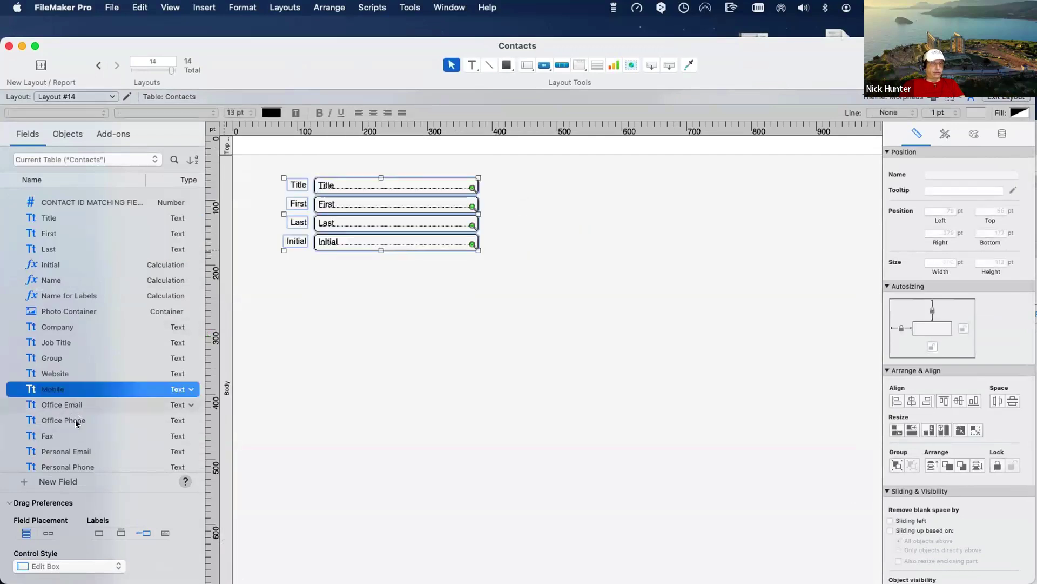
{"action": "left_click", "coordinate": [49, 414], "text": "shift"}
{"action": "left_click_drag", "start_coordinate": [48, 413], "coordinate": [356, 282]}
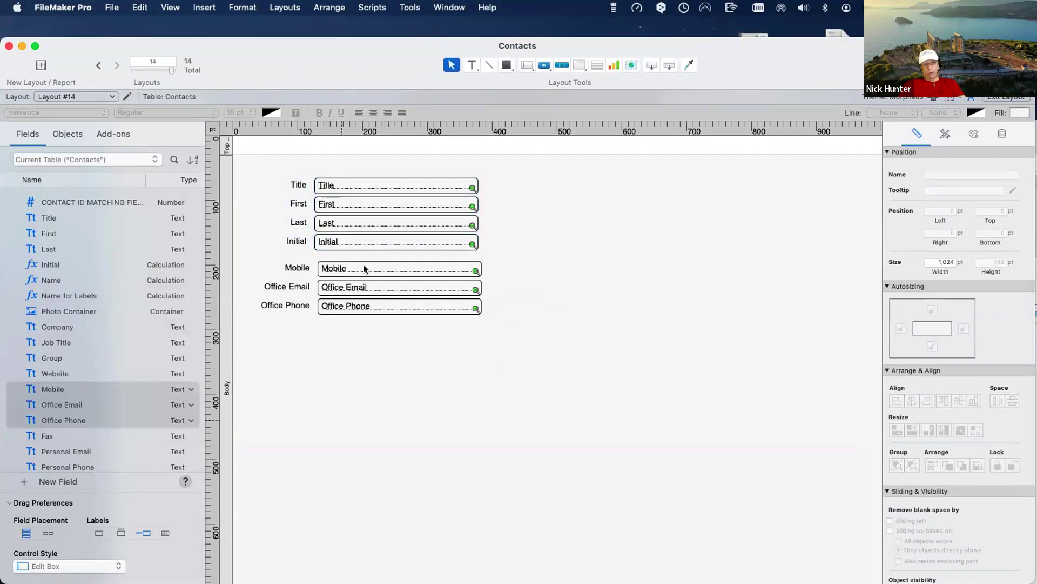
- Delete all the placed fields and labels from the layout body
{"action": "left_click_drag", "start_coordinate": [495, 361], "coordinate": [265, 178]}
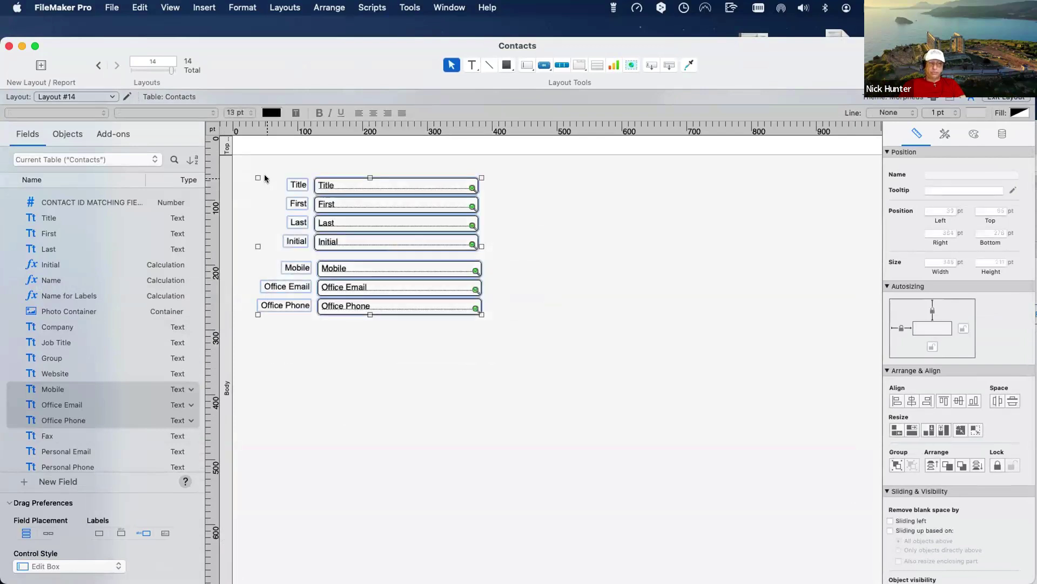
{"action": "key", "text": "Delete"}
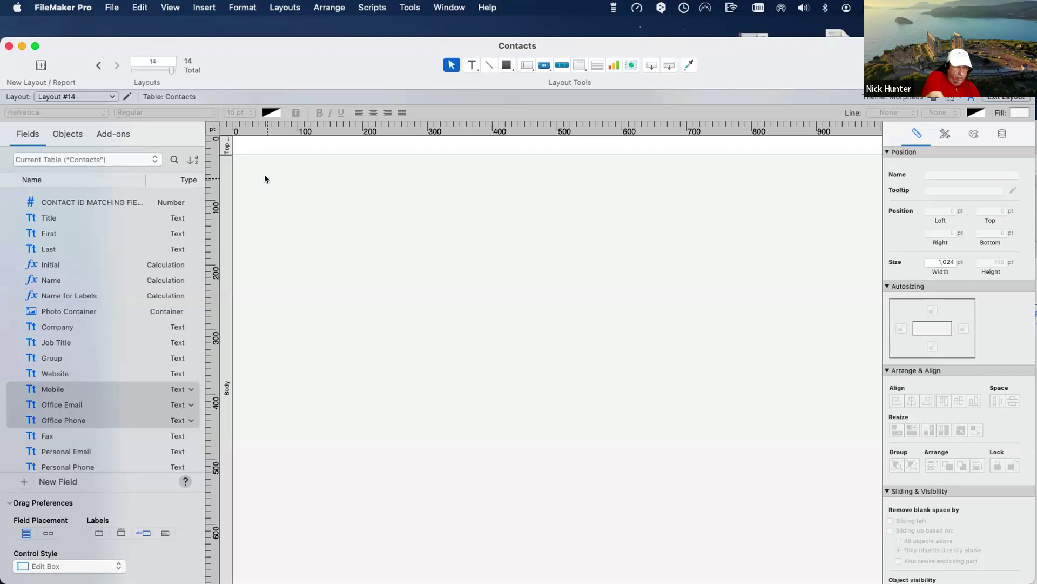
- Place only the Title field with its label near the top of the empty layout body
{"action": "left_click_drag", "start_coordinate": [79, 219], "coordinate": [396, 260]}
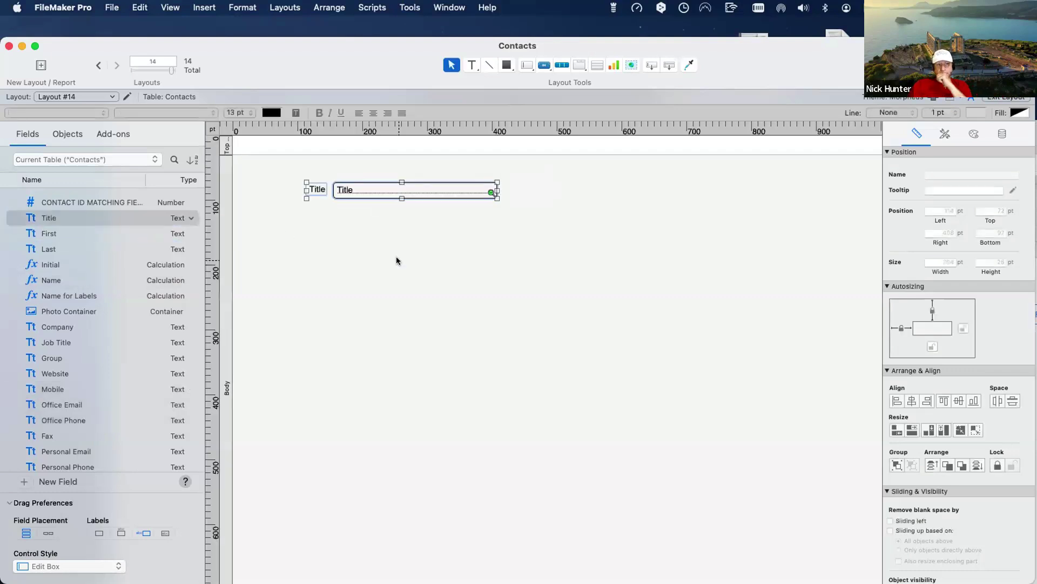
- Stretch the Title field's edit box downward to about 446 pt high
{"action": "left_click", "coordinate": [370, 188]}
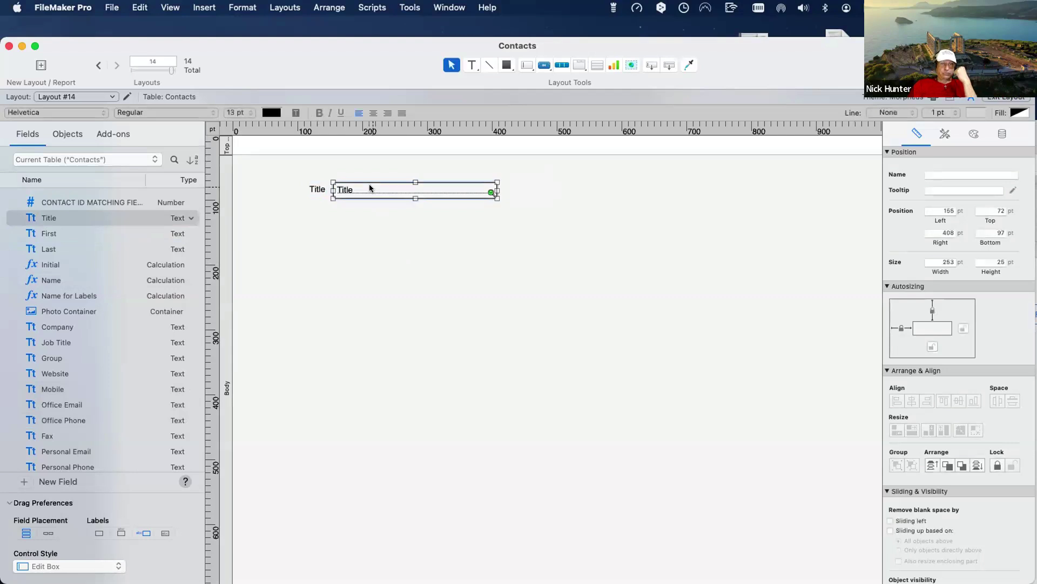
{"action": "left_click_drag", "start_coordinate": [415, 198], "coordinate": [427, 467]}
{"action": "left_click", "coordinate": [550, 354]}
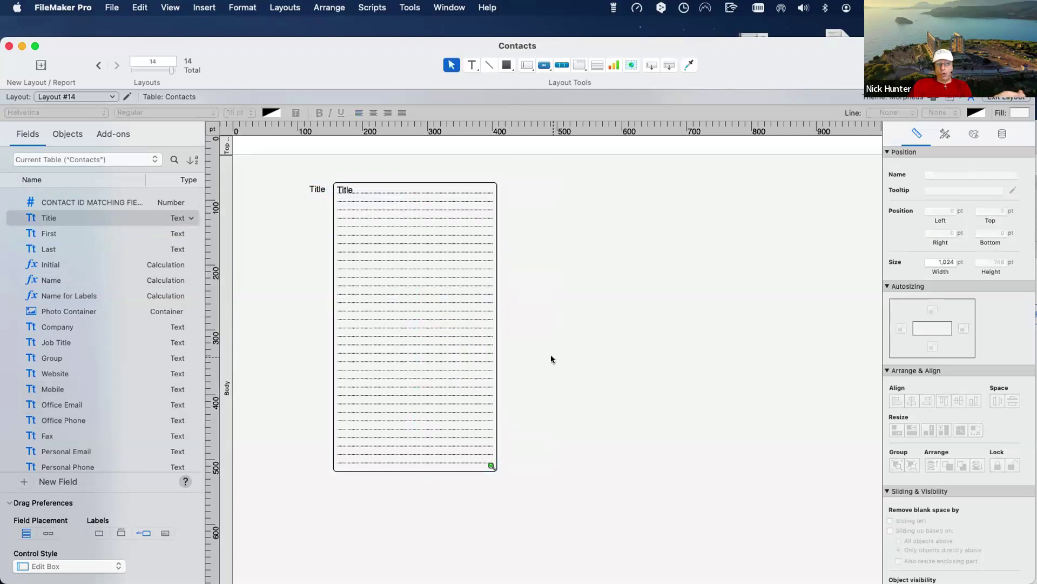
- Shrink the Title field back to a single-line edit box about 25 pt high
{"action": "left_click", "coordinate": [419, 333]}
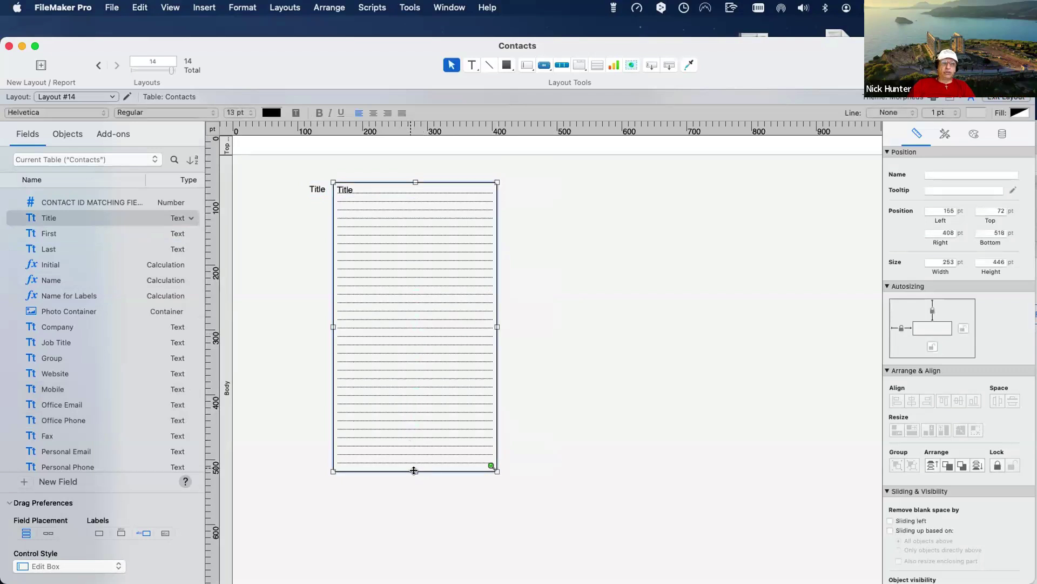
{"action": "left_click_drag", "start_coordinate": [414, 470], "coordinate": [417, 192]}
{"action": "left_click", "coordinate": [427, 238]}
{"action": "left_click", "coordinate": [378, 187]}
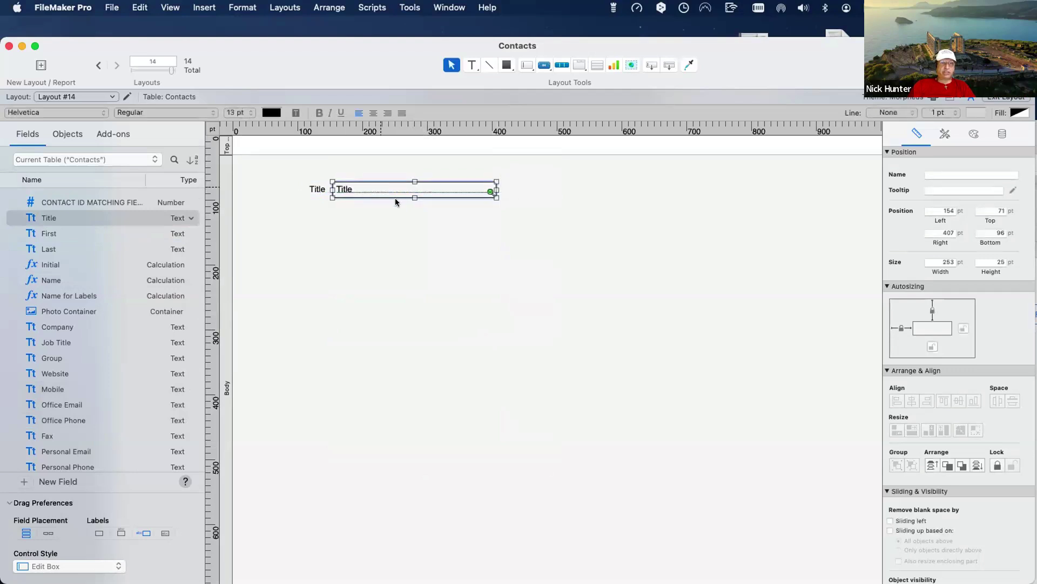
{"action": "left_click", "coordinate": [417, 223]}
- Format the Title field as a pop-up menu using the Title value list, and review that list's values without editing them
{"action": "left_click", "coordinate": [437, 189]}
{"action": "left_click", "coordinate": [1002, 134]}
{"action": "left_click", "coordinate": [968, 243]}
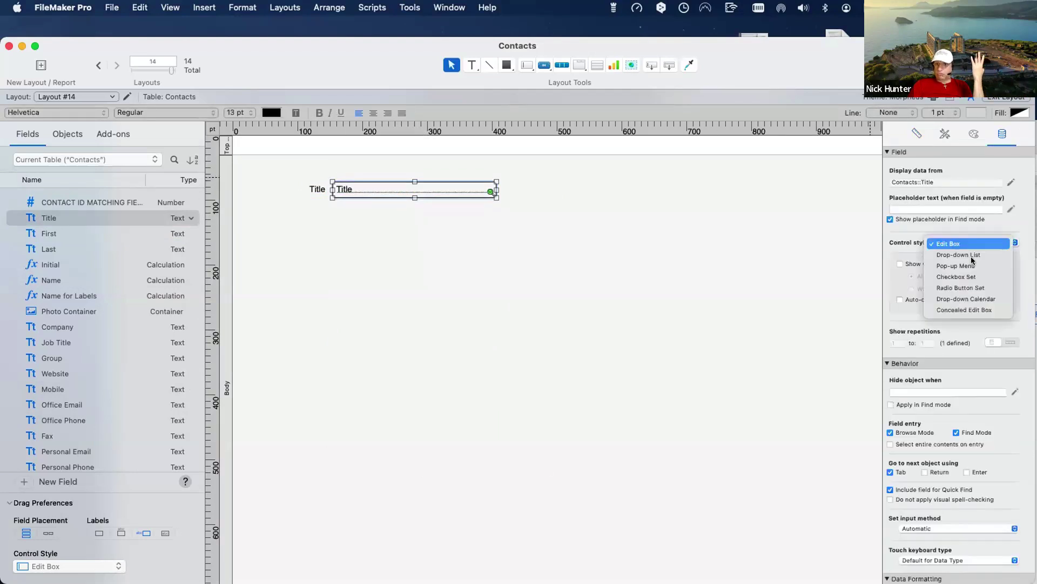
{"action": "left_click", "coordinate": [967, 265]}
{"action": "left_click", "coordinate": [967, 264]}
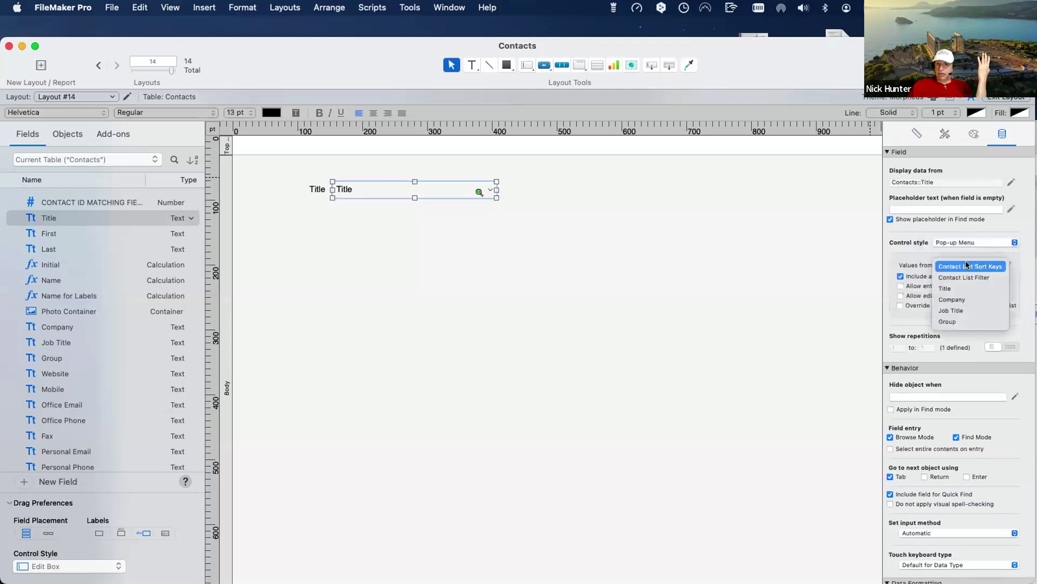
{"action": "left_click", "coordinate": [946, 288]}
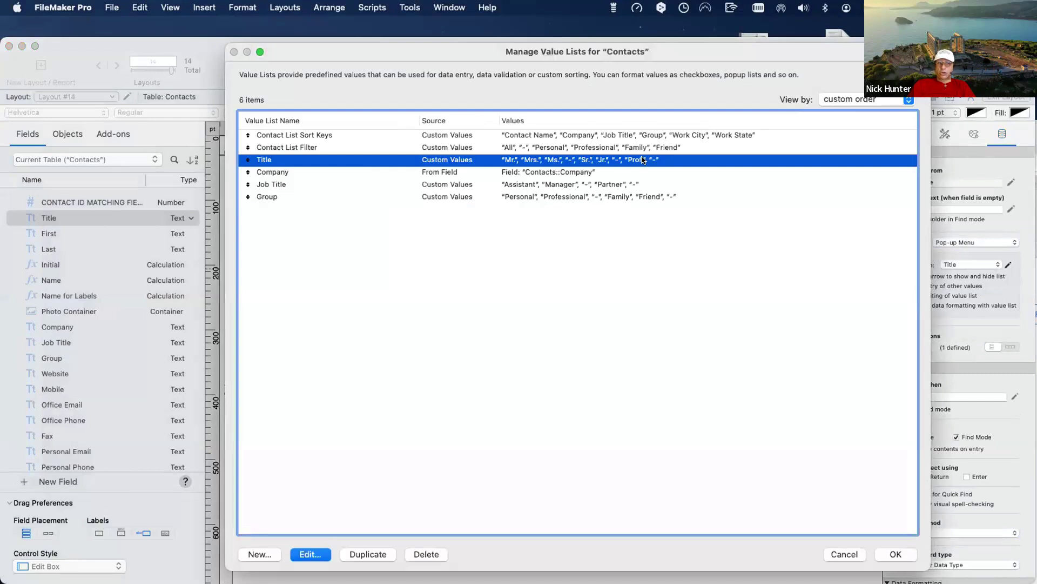
{"action": "key", "text": "Escape"}
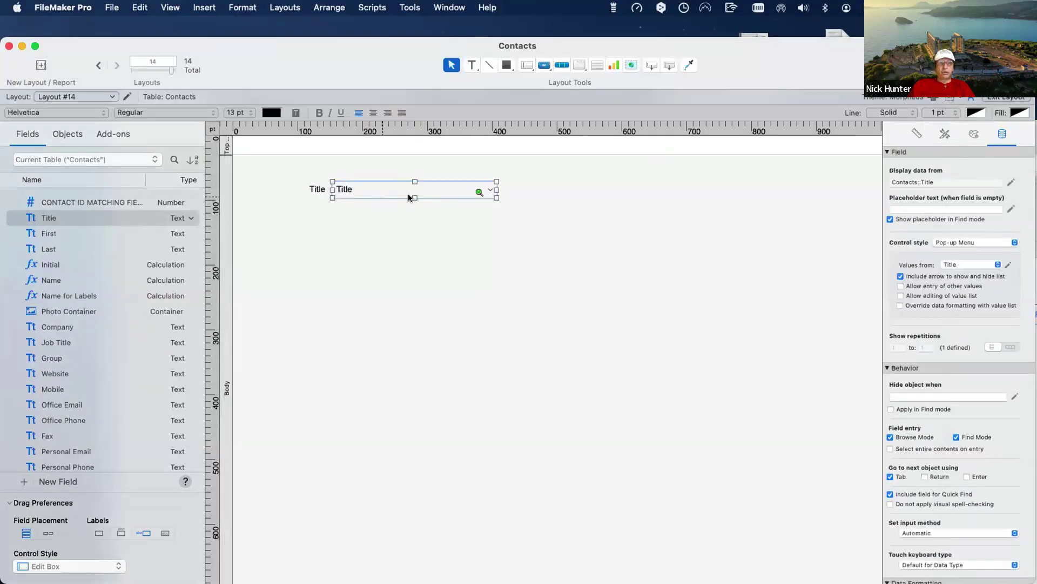
- Stretch the Title pop-up field downward and try out its menu in Browse mode, then return to Layout mode
{"action": "left_click_drag", "start_coordinate": [414, 198], "coordinate": [517, 388]}
{"action": "key", "text": "super+b"}
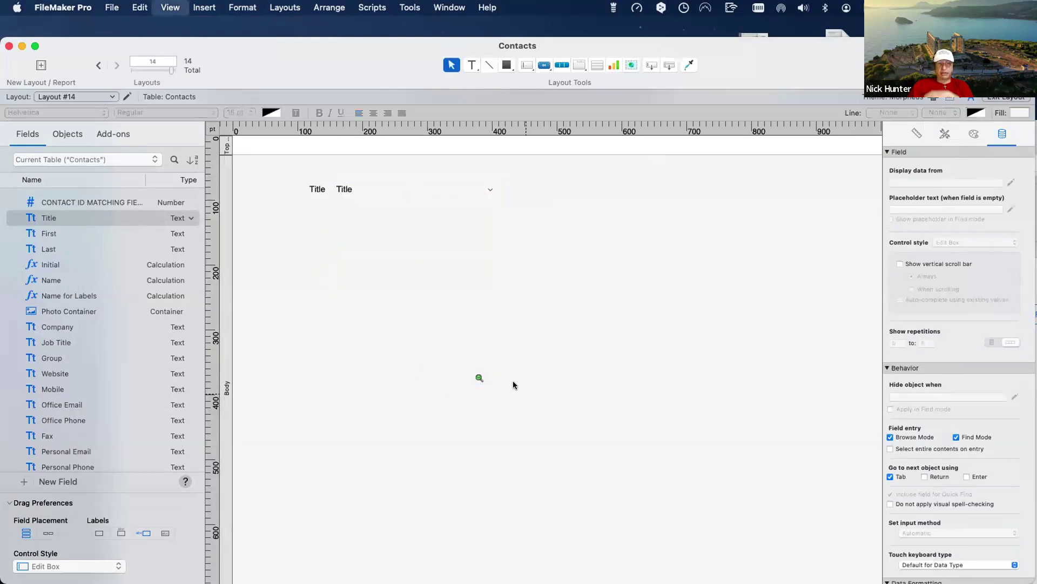
{"action": "left_click", "coordinate": [407, 214]}
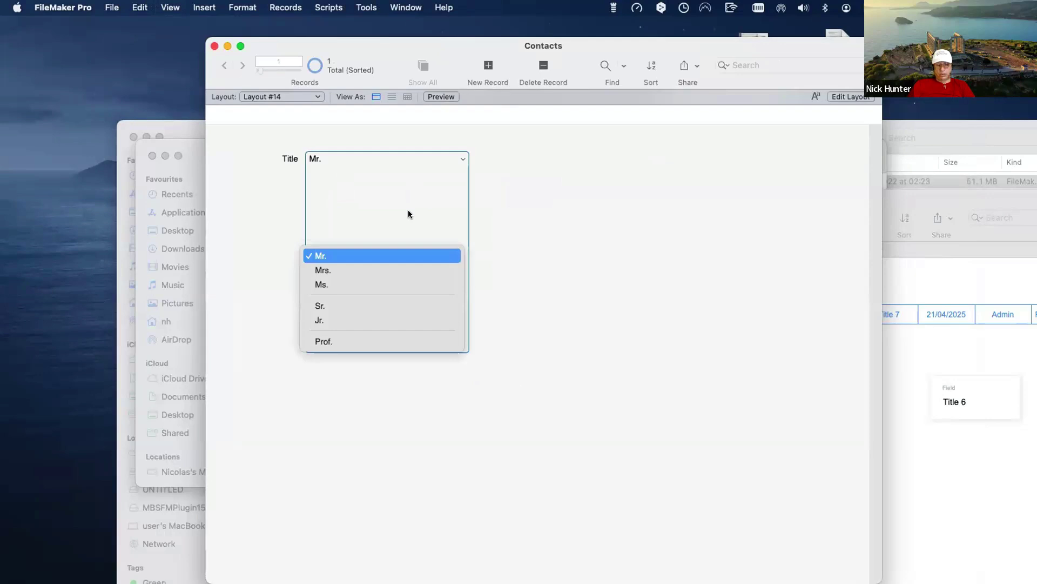
{"action": "key", "text": "super+l"}
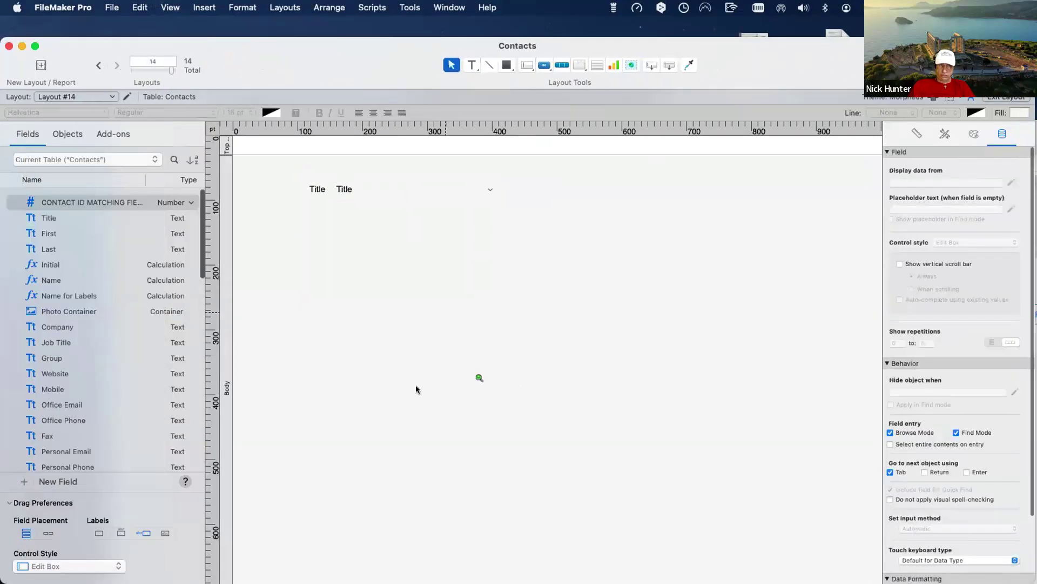
- Reduce the Title pop-up field to single-line height and narrow it to about half its width
{"action": "left_click_drag", "start_coordinate": [415, 383], "coordinate": [422, 196]}
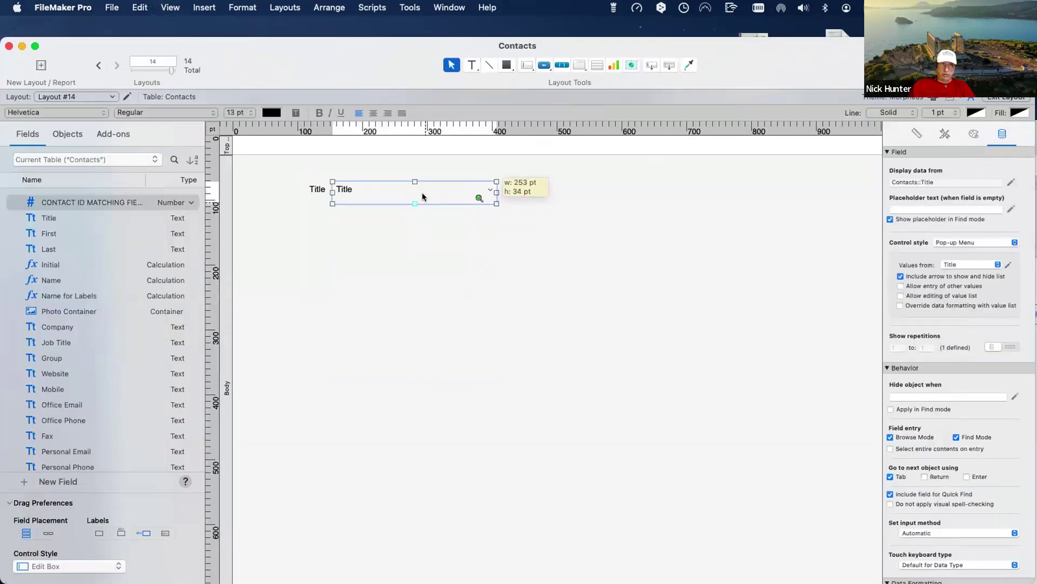
{"action": "left_click", "coordinate": [439, 214]}
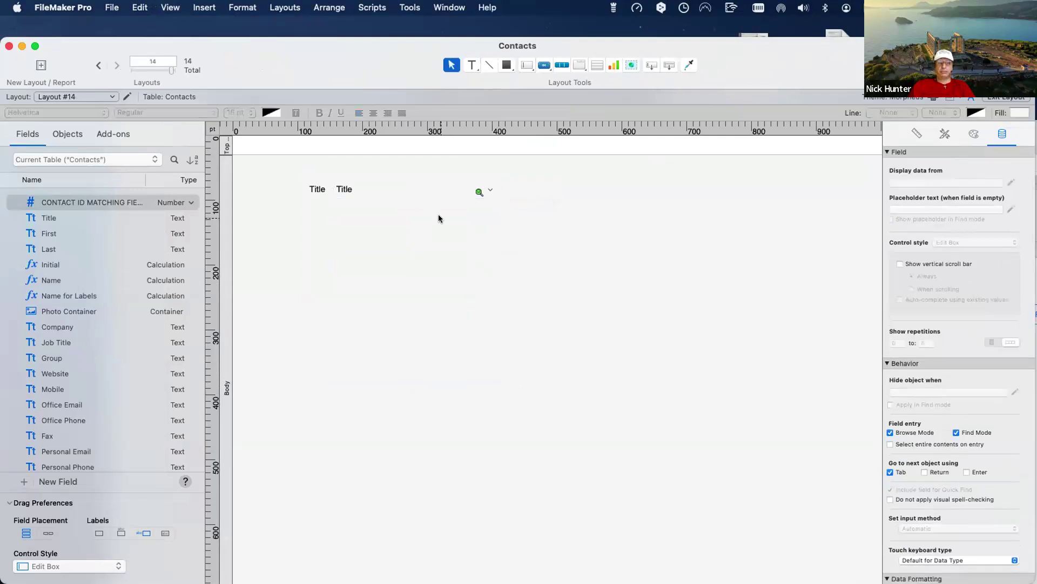
{"action": "left_click", "coordinate": [465, 192]}
{"action": "left_click_drag", "start_coordinate": [495, 190], "coordinate": [411, 191]}
{"action": "left_click", "coordinate": [417, 224]}
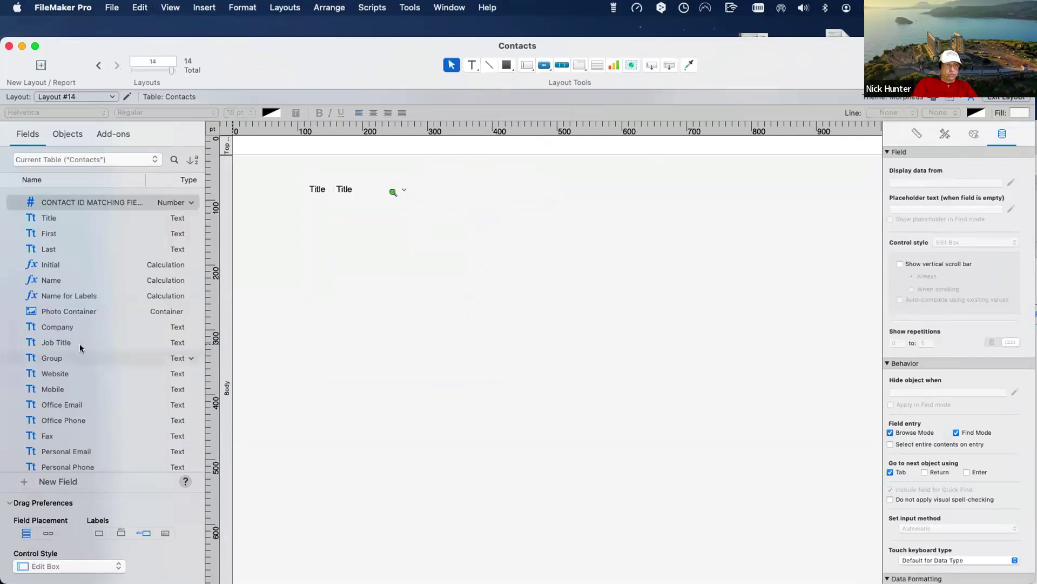
- Place the Notes field with its label below the Title field and stretch it into a multi-line box about 280 pt high
{"action": "scroll", "coordinate": [78, 349], "scroll_direction": "down", "scroll_amount": 5}
{"action": "scroll", "coordinate": [64, 361], "scroll_direction": "down", "scroll_amount": 5}
{"action": "left_click_drag", "start_coordinate": [51, 318], "coordinate": [368, 218]}
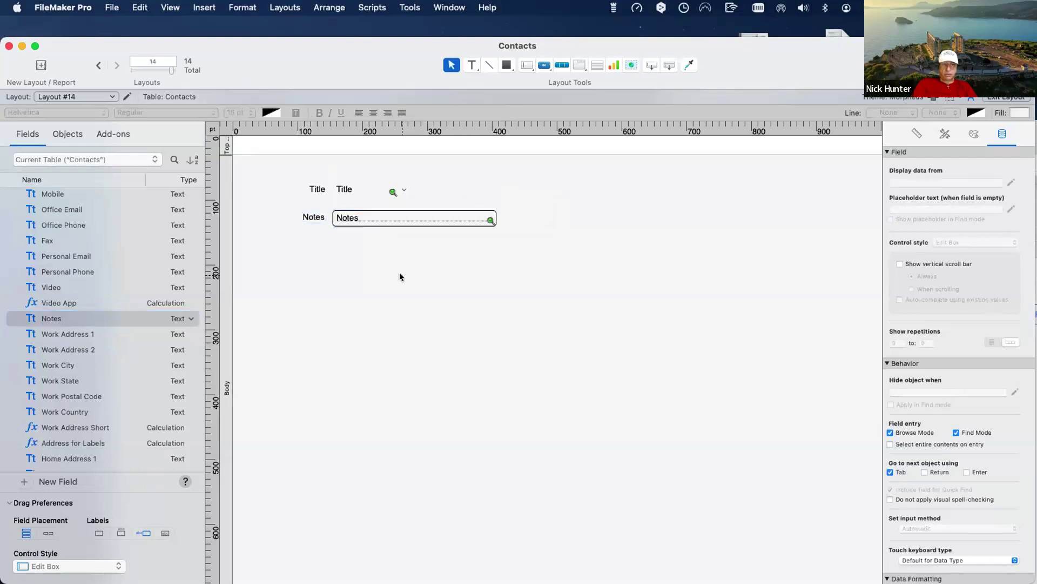
{"action": "left_click", "coordinate": [439, 223]}
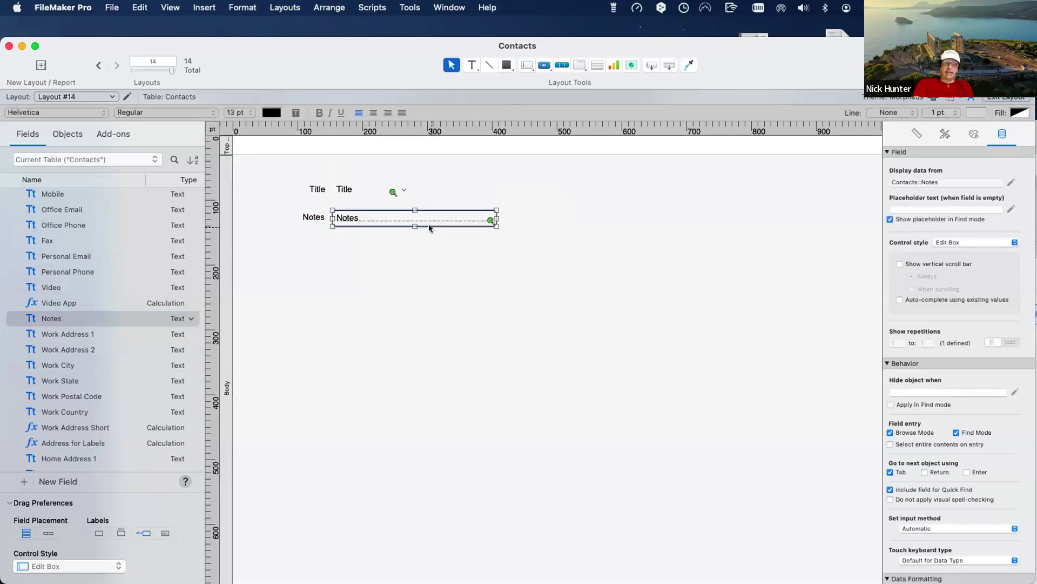
{"action": "scroll", "coordinate": [430, 225], "scroll_direction": "right", "scroll_amount": 2}
{"action": "left_click_drag", "start_coordinate": [403, 225], "coordinate": [415, 388]}
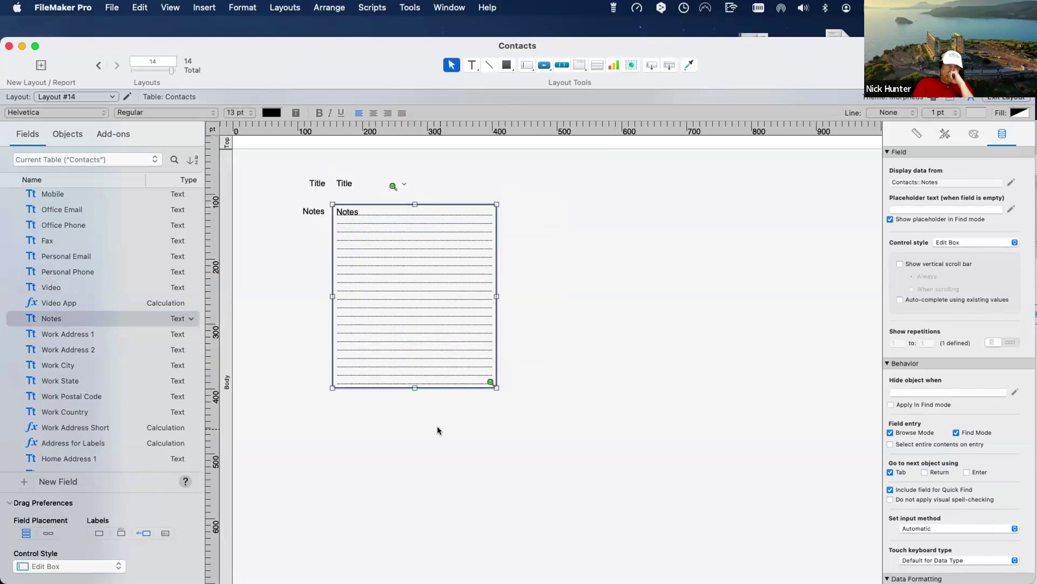
- In Browse mode, enter "This guy is a greta ghuy" and "ksjdksjdk" on separate lines of the Notes field
{"action": "key", "text": "super+b"}
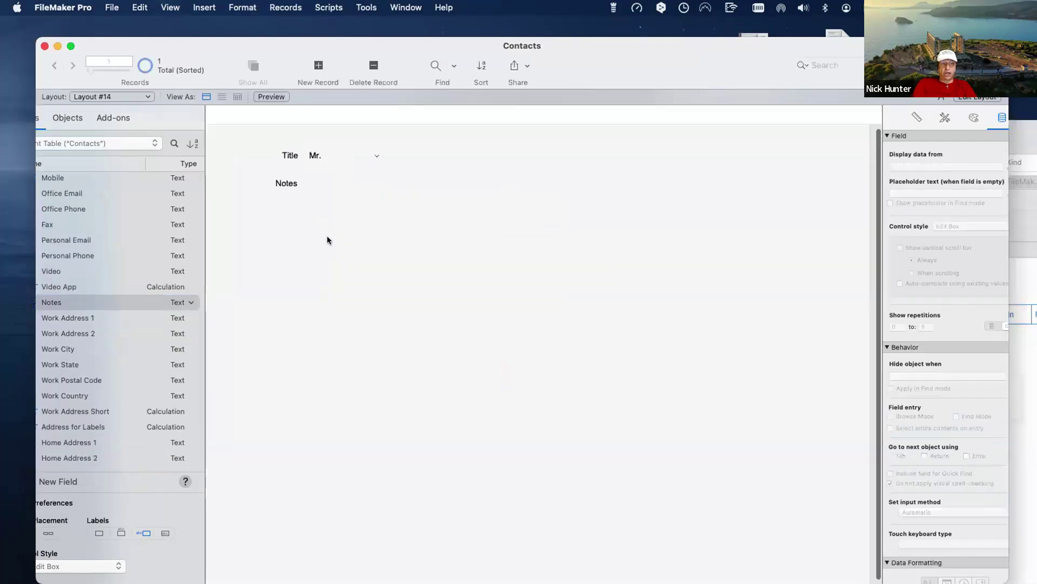
{"action": "left_click", "coordinate": [338, 229]}
{"action": "type", "text": "This gu"}
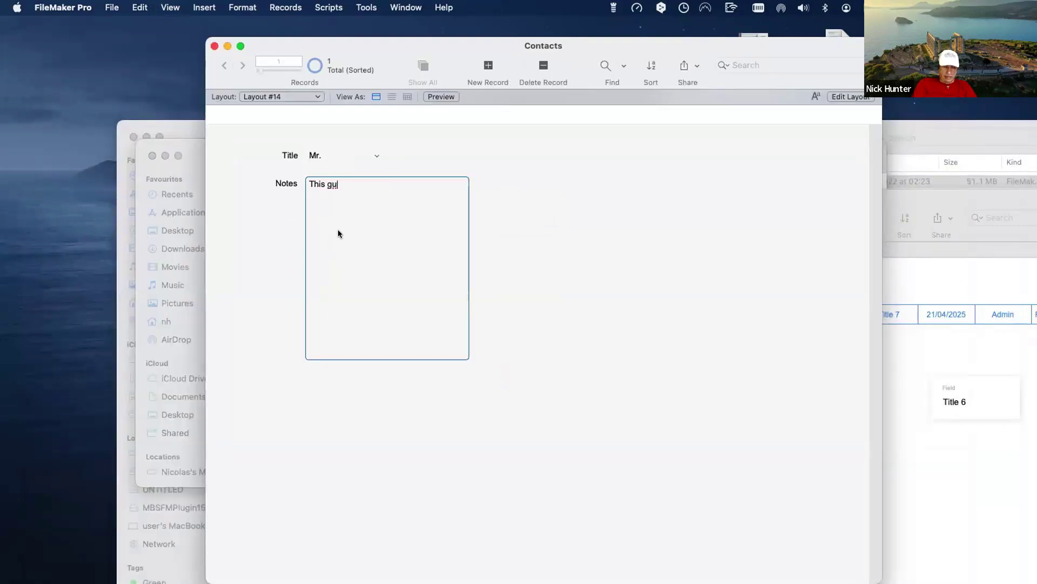
{"action": "type", "text": "y is a greta ghuy"}
{"action": "key", "text": "Return"}
{"action": "type", "text": "ksjdksjdk"}
{"action": "key", "text": "Return"}
- Add another line of filler text to the Notes field, followed by several short lines of the letters f and d
{"action": "left_click", "coordinate": [522, 193]}
{"action": "left_click", "coordinate": [366, 252]}
{"action": "type", "text": "'elr;keltrd'd\\d"}
{"action": "key", "text": "Return"}
{"action": "type", "text": "f"}
{"action": "key", "text": "Return"}
{"action": "type", "text": "d'"}
{"action": "type", "text": "d"}
{"action": "left_click", "coordinate": [546, 186]}
{"action": "left_click", "coordinate": [451, 223]}
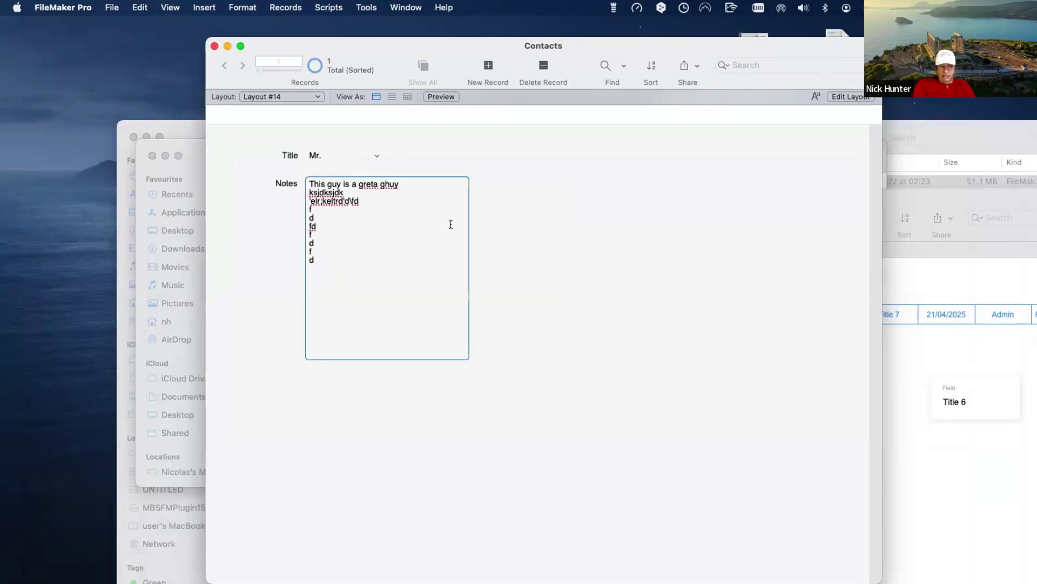
- Return to Layout mode and place the Photo Container field with its label beside the Notes field
{"action": "key", "text": "super+l"}
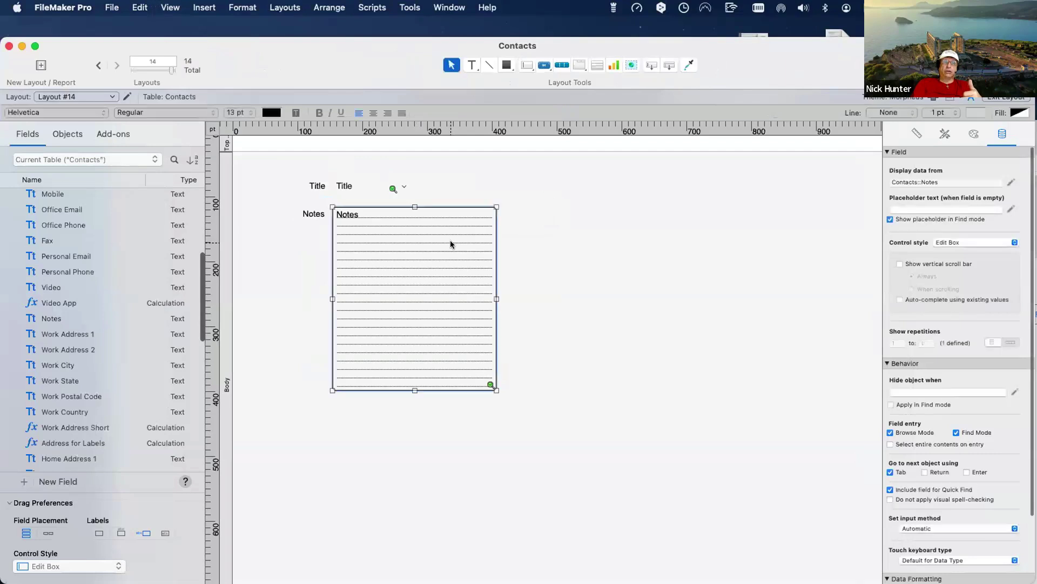
{"action": "left_click", "coordinate": [314, 216], "text": "shift"}
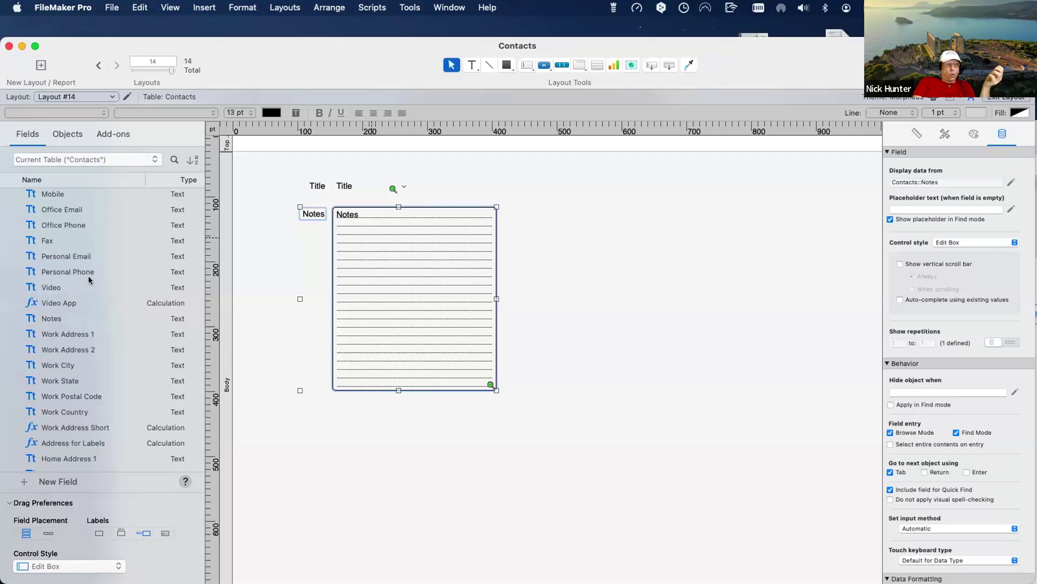
{"action": "scroll", "coordinate": [88, 277], "scroll_direction": "up", "scroll_amount": 3}
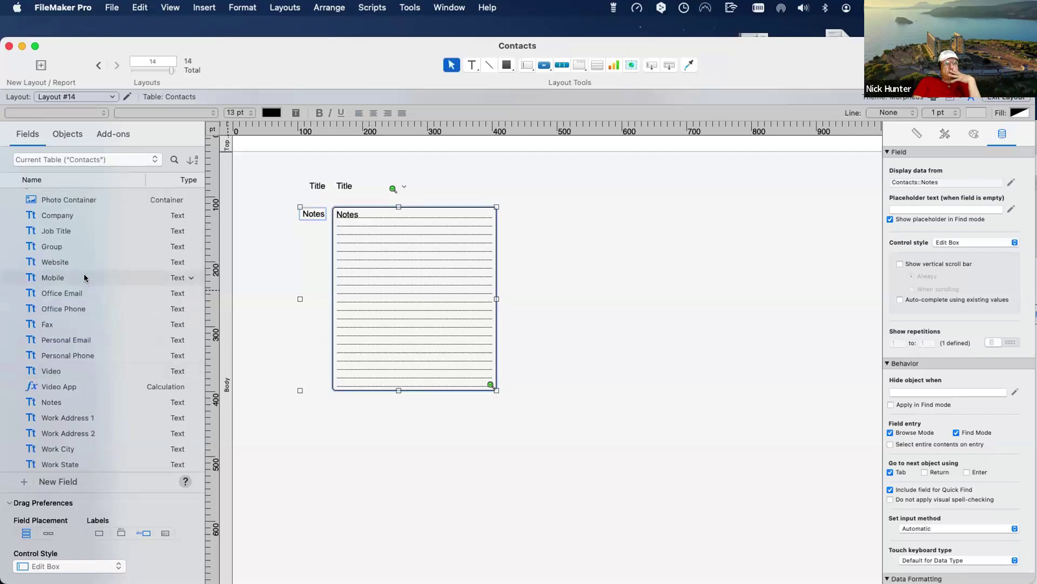
{"action": "scroll", "coordinate": [71, 298], "scroll_direction": "up", "scroll_amount": 5}
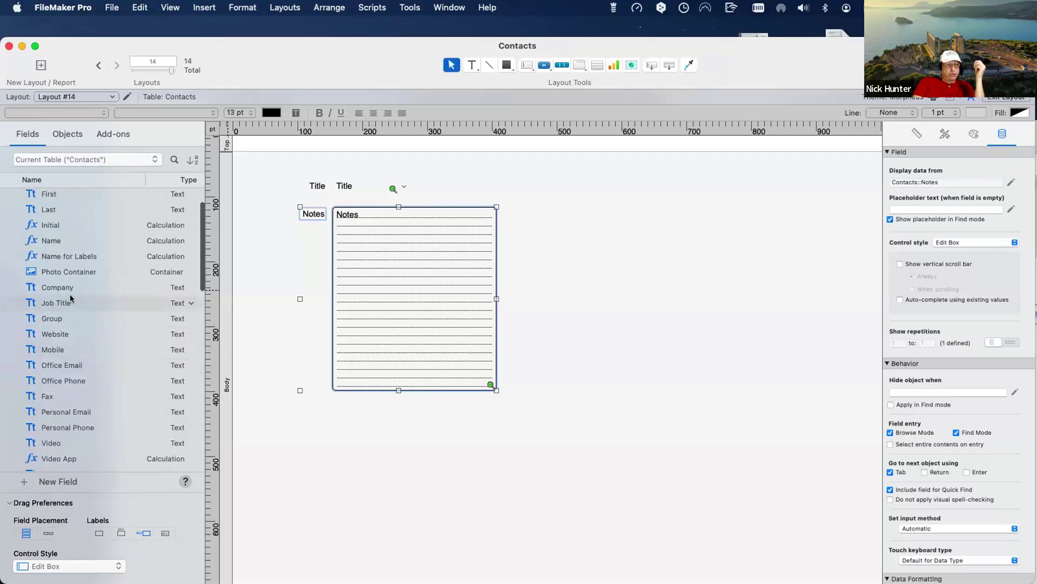
{"action": "left_click_drag", "start_coordinate": [70, 296], "coordinate": [606, 303]}
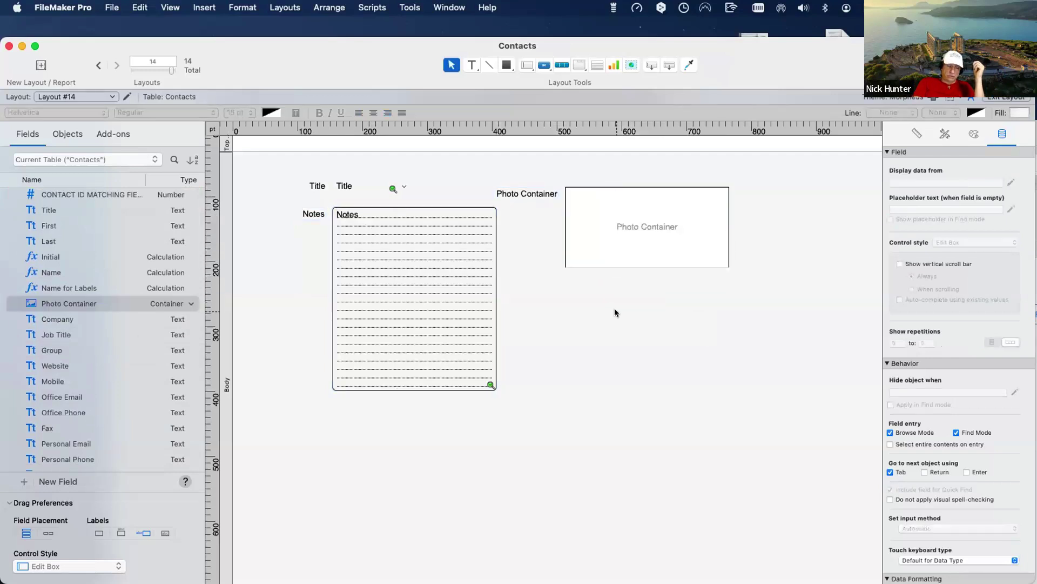
- Check the picture shown in the Photo Container field in Browse mode, then return to Layout mode
{"action": "key", "text": "super+b"}
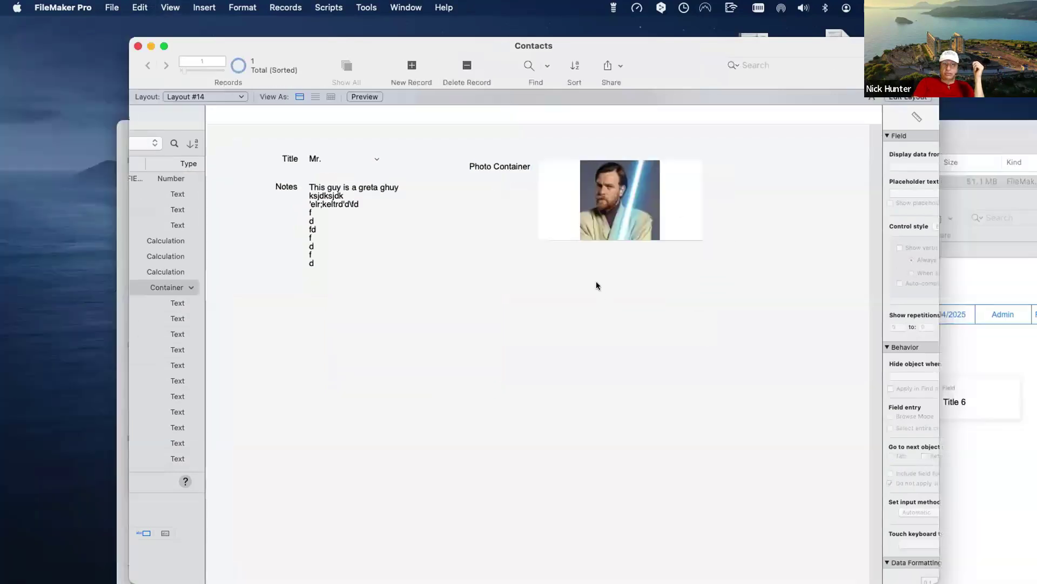
{"action": "left_click_drag", "start_coordinate": [618, 190], "coordinate": [619, 192]}
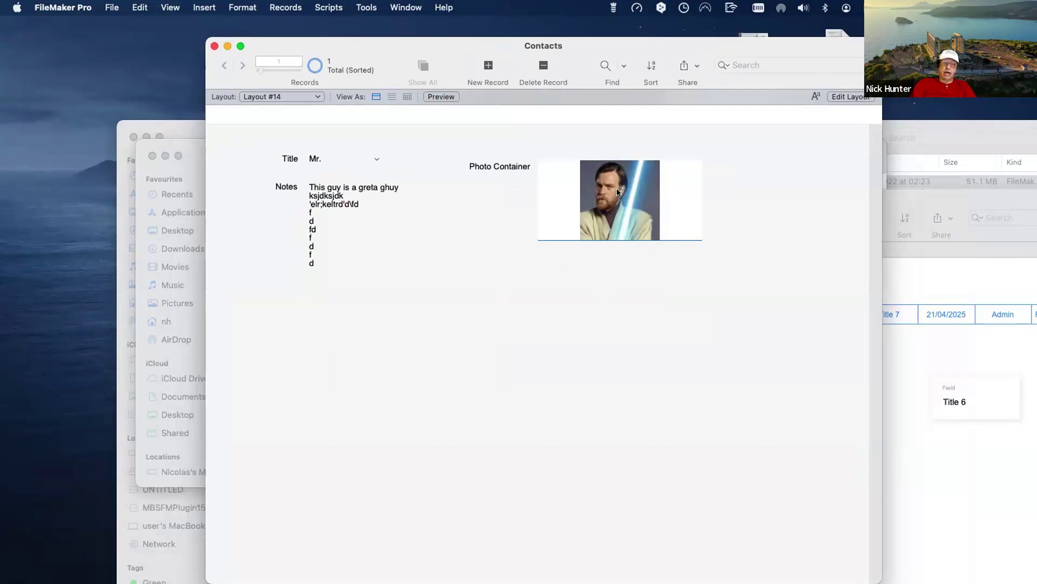
{"action": "key", "text": "super+l"}
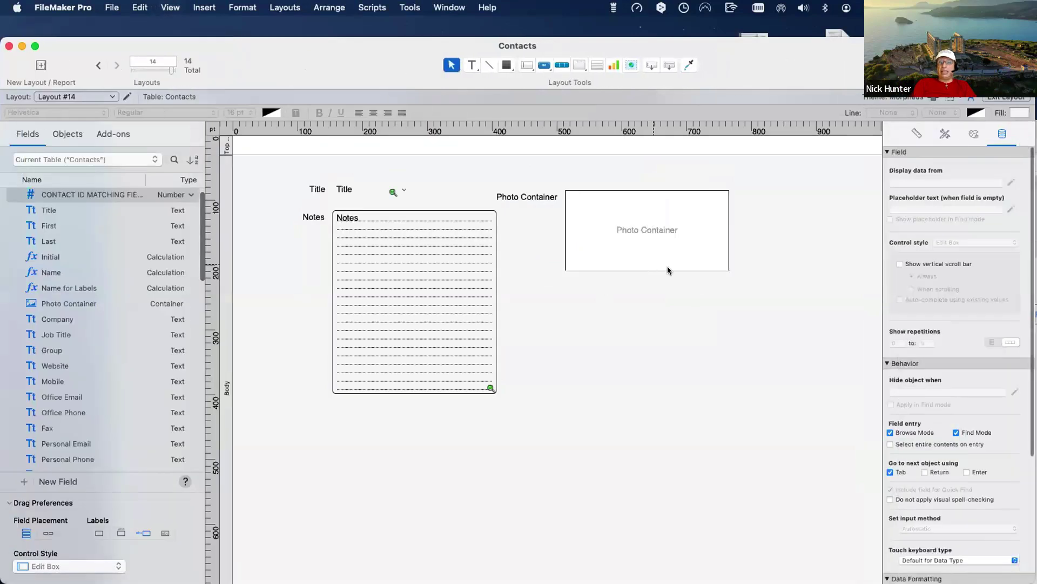
- Resize the Photo Container field to about half its width and slightly less height
{"action": "left_click", "coordinate": [667, 268]}
{"action": "scroll", "coordinate": [667, 270], "scroll_direction": "right", "scroll_amount": 5}
{"action": "left_click_drag", "start_coordinate": [609, 266], "coordinate": [532, 258]}
{"action": "left_click", "coordinate": [539, 302]}
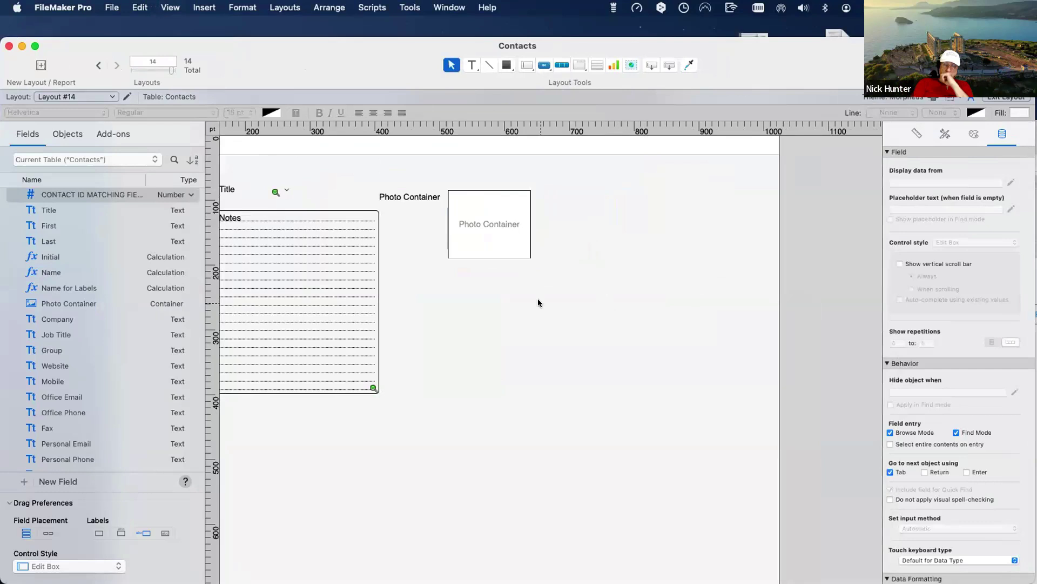
- Move the Photo Container field and its label slightly up and to the left, and view the result in Browse mode
{"action": "left_click", "coordinate": [463, 216]}
{"action": "left_click", "coordinate": [433, 195], "text": "shift"}
{"action": "left_click_drag", "start_coordinate": [470, 201], "coordinate": [449, 181]}
{"action": "key", "text": "super+b"}
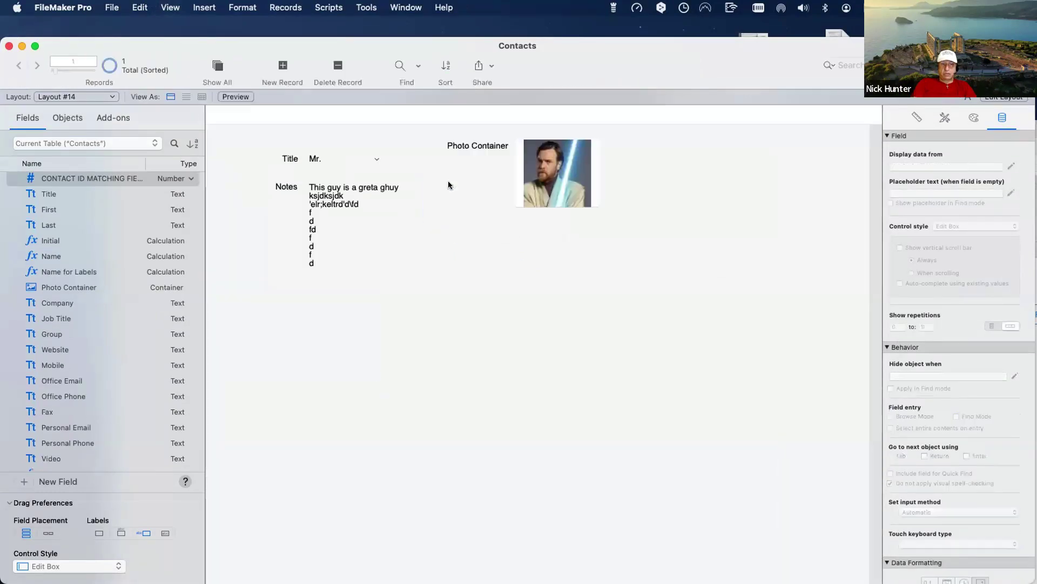
- Create a text field named PDF in the Contacts table and save the database changes
{"action": "key", "text": "super+l"}
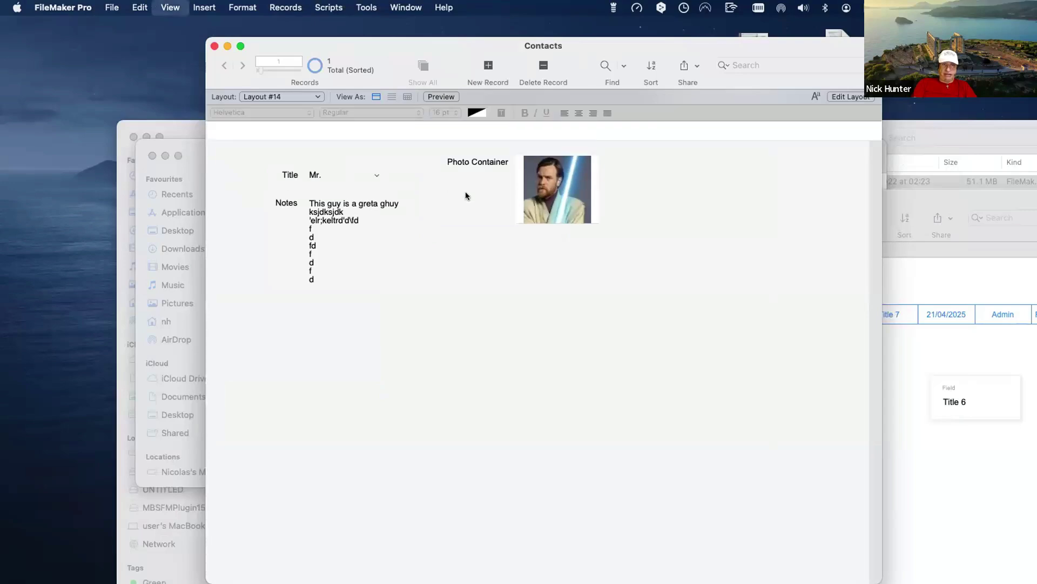
{"action": "key", "text": "shift+super+d"}
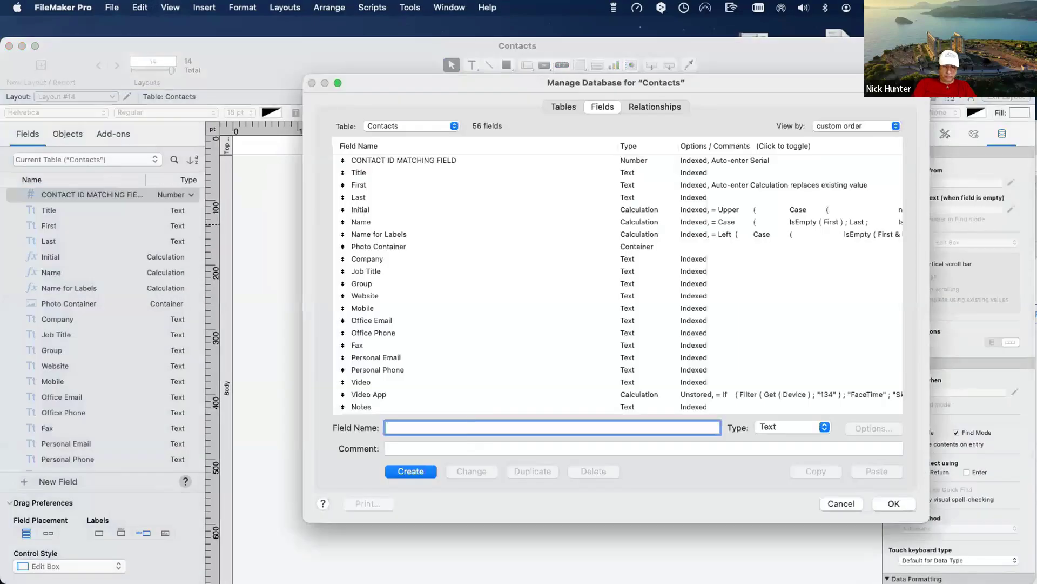
{"action": "left_click", "coordinate": [421, 473]}
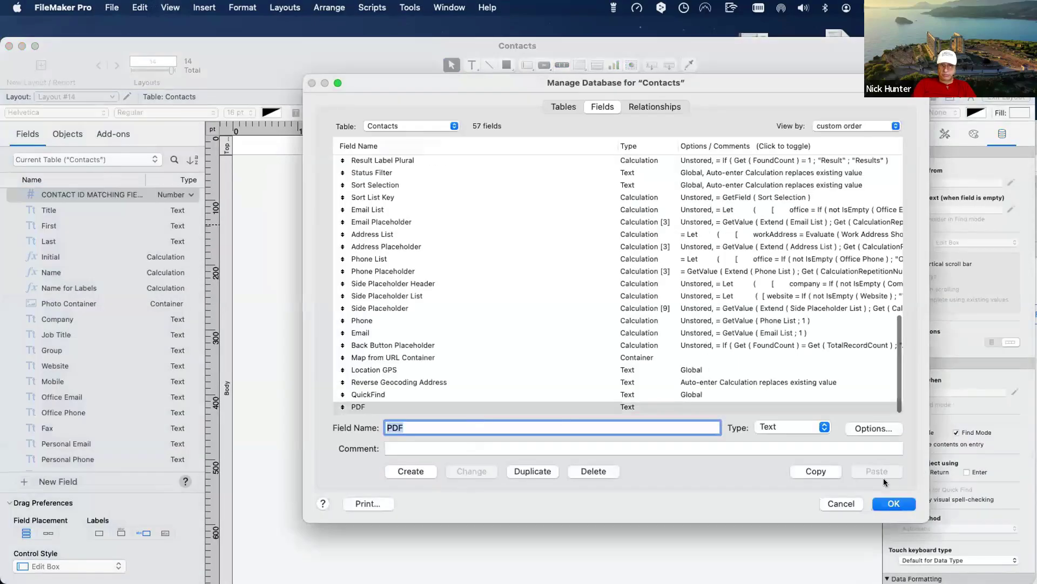
{"action": "key", "text": "Return"}
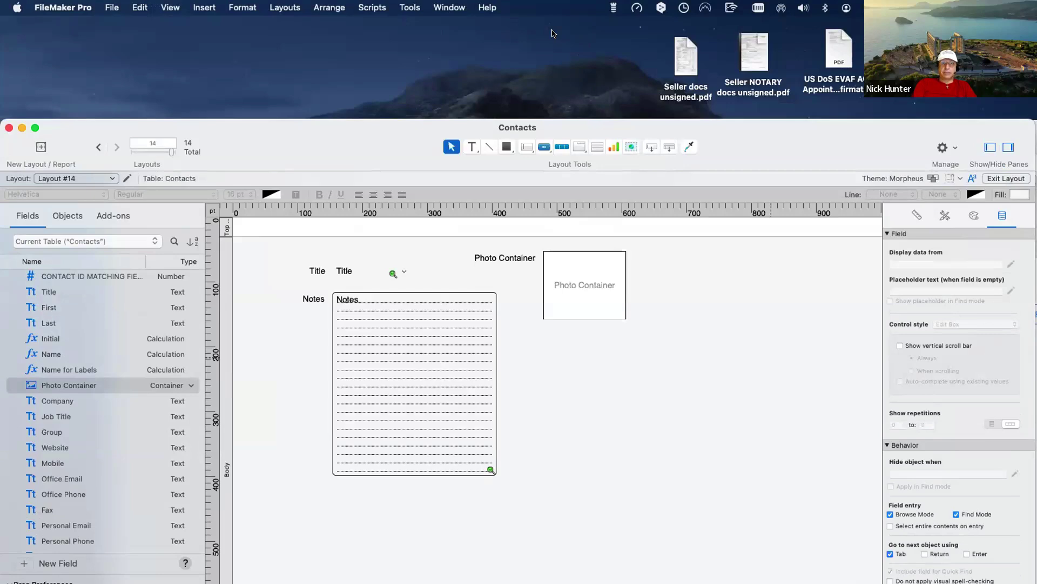
- Move the Contacts window up and to the left on the desktop
{"action": "left_click_drag", "start_coordinate": [388, 133], "coordinate": [318, 88]}
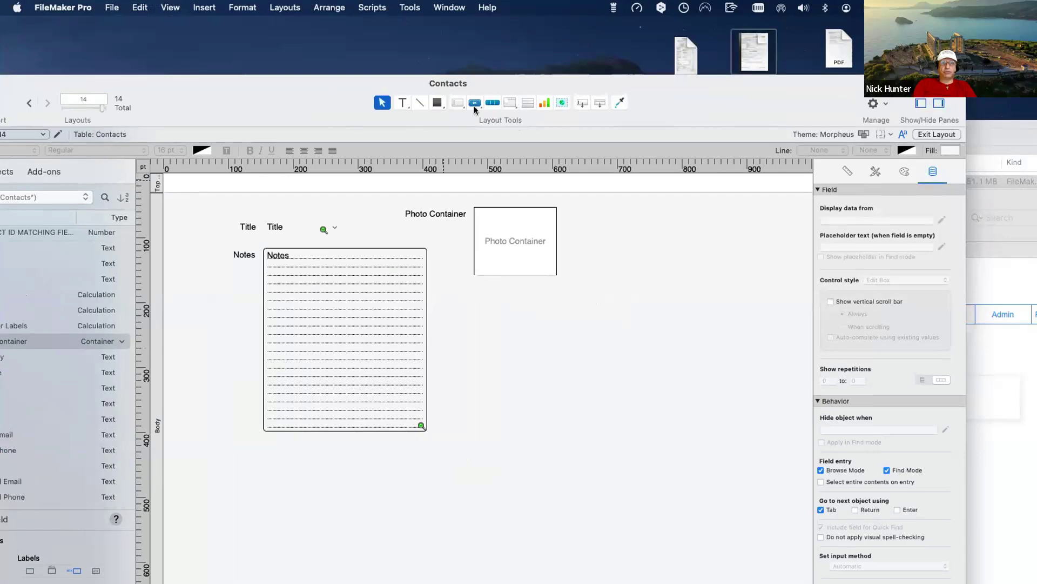
- Place the PDF field with its label on the layout, to the right of the Photo Container field
{"action": "left_click_drag", "start_coordinate": [189, 104], "coordinate": [299, 102]}
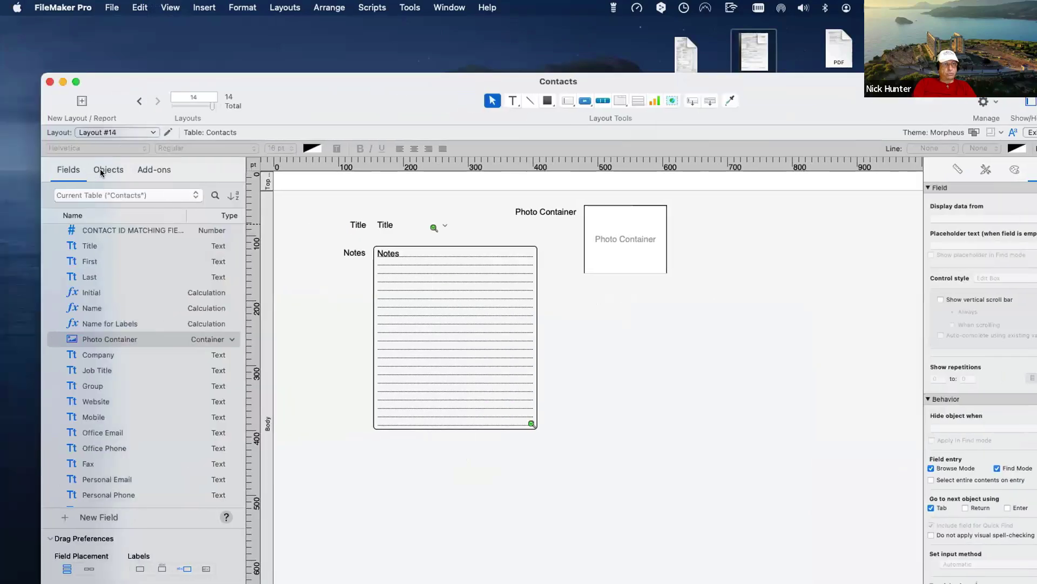
{"action": "scroll", "coordinate": [106, 282], "scroll_direction": "down", "scroll_amount": 10}
{"action": "scroll", "coordinate": [108, 301], "scroll_direction": "down", "scroll_amount": 10}
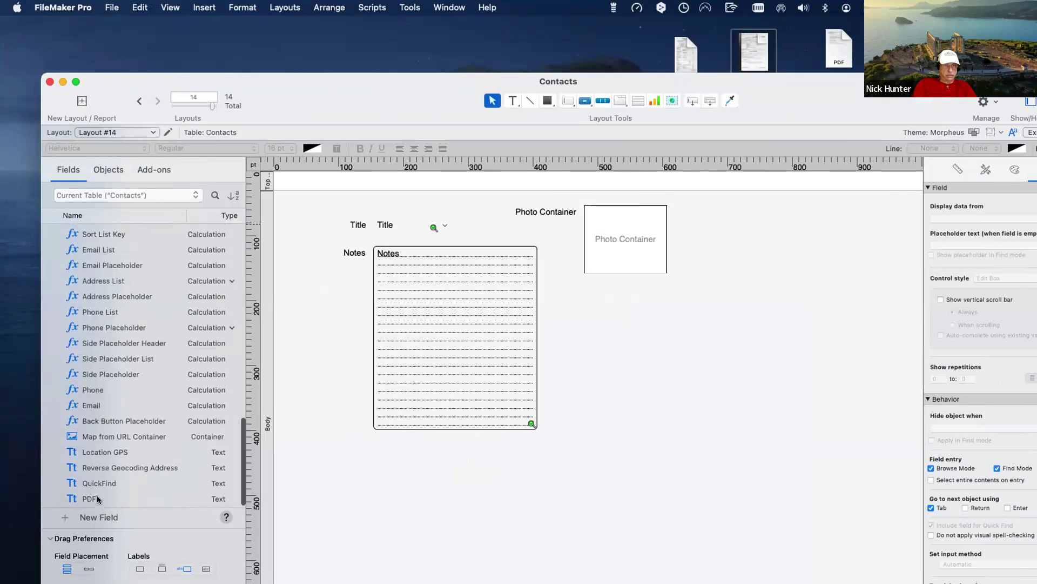
{"action": "left_click_drag", "start_coordinate": [99, 499], "coordinate": [703, 254]}
- Move the Photo Container field and its label to the layout's upper-left corner, and shift the Title field to the right
{"action": "scroll", "coordinate": [562, 270], "scroll_direction": "right", "scroll_amount": 6}
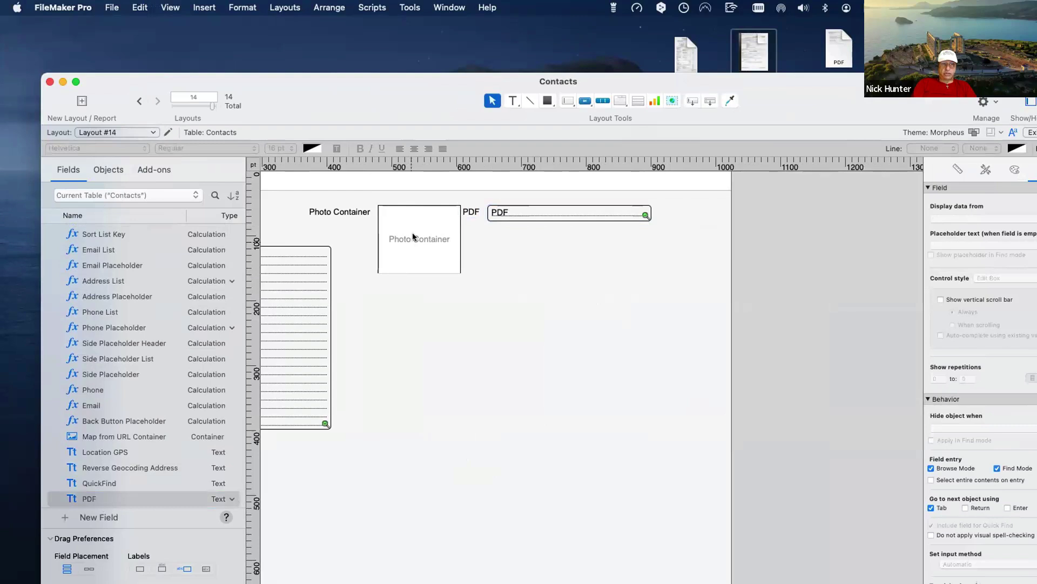
{"action": "left_click", "coordinate": [413, 236]}
{"action": "scroll", "coordinate": [413, 237], "scroll_direction": "left", "scroll_amount": 6}
{"action": "left_click", "coordinate": [562, 211], "text": "shift"}
{"action": "left_click_drag", "start_coordinate": [562, 210], "coordinate": [318, 200]}
{"action": "left_click", "coordinate": [506, 303]}
{"action": "left_click_drag", "start_coordinate": [527, 204], "coordinate": [320, 238]}
{"action": "left_click_drag", "start_coordinate": [448, 226], "coordinate": [558, 224]}
- Move the Notes field with its label down and to the left, and place the Title field with its label directly above it
{"action": "left_click", "coordinate": [422, 267]}
{"action": "left_click", "coordinate": [356, 253], "text": "shift"}
{"action": "left_click_drag", "start_coordinate": [421, 269], "coordinate": [385, 347]}
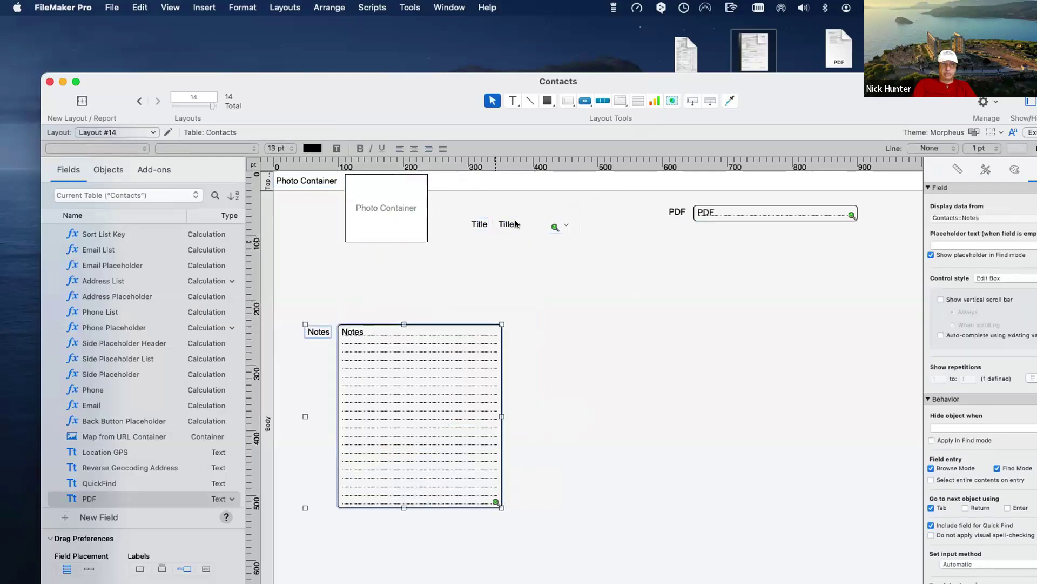
{"action": "left_click", "coordinate": [516, 223]}
{"action": "left_click", "coordinate": [485, 222], "text": "shift"}
- Move the Photo Container field and its label down into the body, above the Title field
{"action": "left_click", "coordinate": [369, 236]}
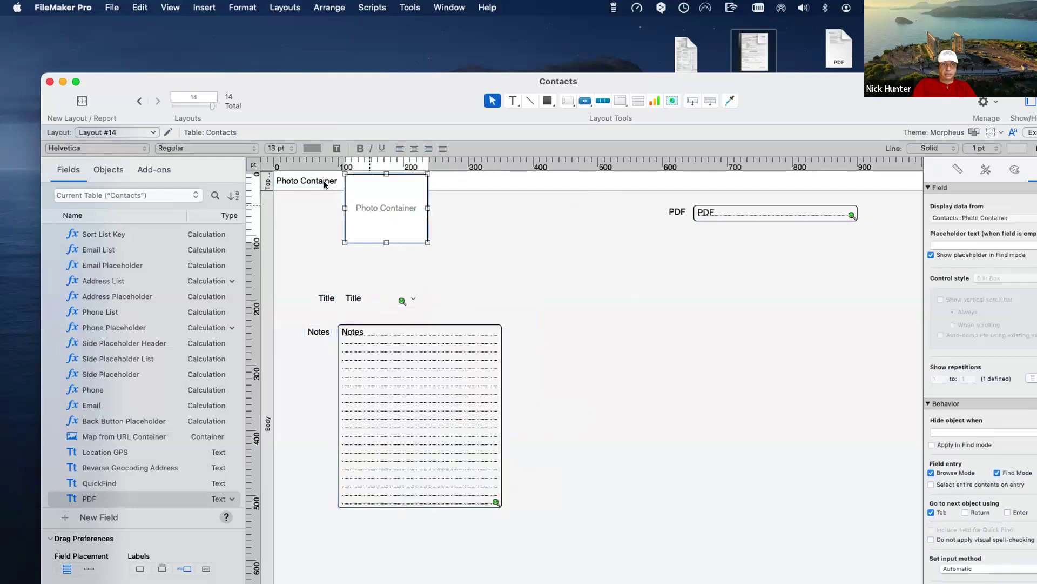
{"action": "left_click", "coordinate": [323, 180], "text": "shift"}
{"action": "left_click_drag", "start_coordinate": [375, 209], "coordinate": [381, 241]}
{"action": "left_click", "coordinate": [656, 256]}
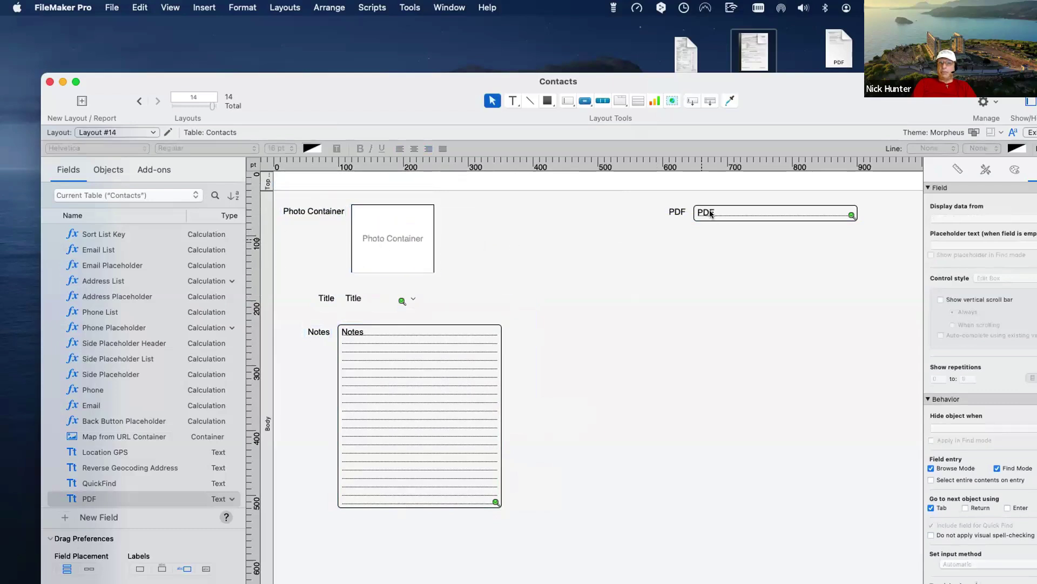
- Move the PDF field and its label left, and enlarge the field to a tall page shape about 489 pt wide
{"action": "left_click", "coordinate": [725, 214]}
{"action": "left_click_drag", "start_coordinate": [679, 211], "coordinate": [567, 218]}
{"action": "left_click_drag", "start_coordinate": [745, 214], "coordinate": [804, 580]}
{"action": "scroll", "coordinate": [652, 223], "scroll_direction": "right", "scroll_amount": 5}
{"action": "left_click_drag", "start_coordinate": [338, 95], "coordinate": [335, 64]}
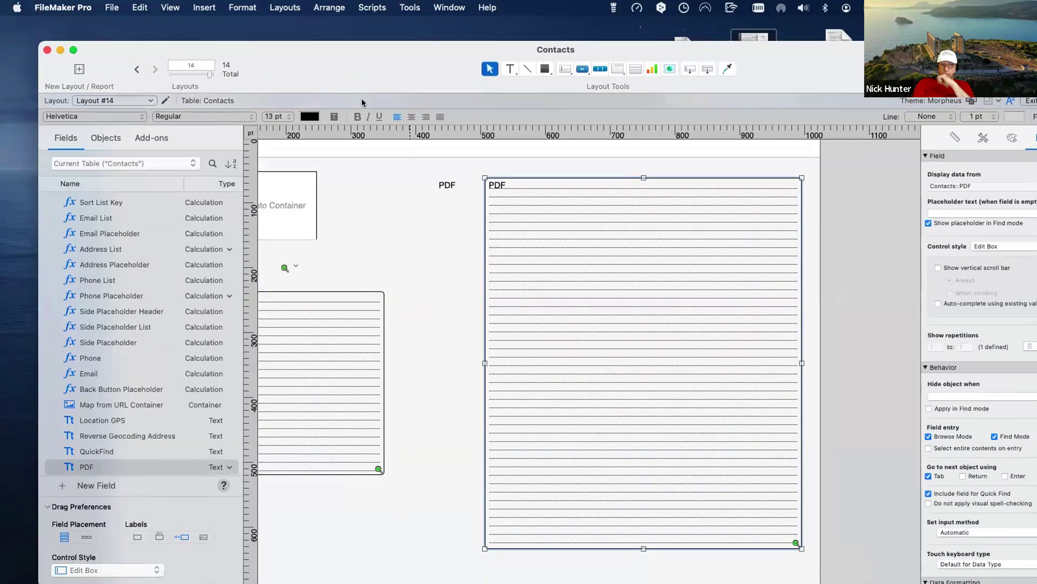
{"action": "scroll", "coordinate": [436, 184], "scroll_direction": "left", "scroll_amount": 3}
{"action": "scroll", "coordinate": [429, 193], "scroll_direction": "left", "scroll_amount": 2}
- Change the PDF field's type to Container in the Contacts table and save the database changes
{"action": "left_click", "coordinate": [380, 172]}
{"action": "double_click", "coordinate": [720, 225]}
{"action": "key", "text": "Return"}
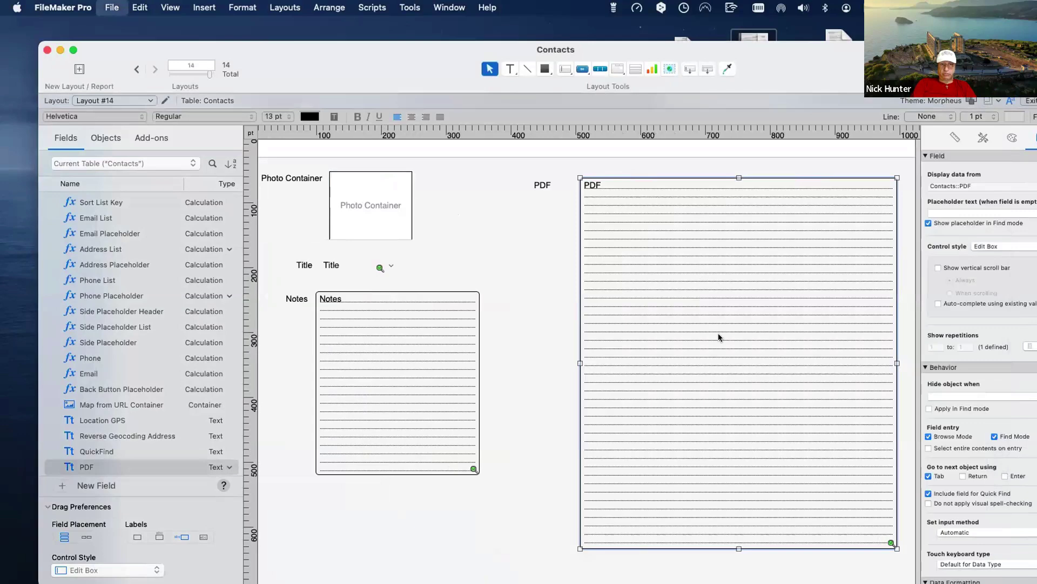
{"action": "key", "text": "super+shift+d"}
{"action": "scroll", "coordinate": [543, 344], "scroll_direction": "down", "scroll_amount": 15}
{"action": "left_click", "coordinate": [493, 411]}
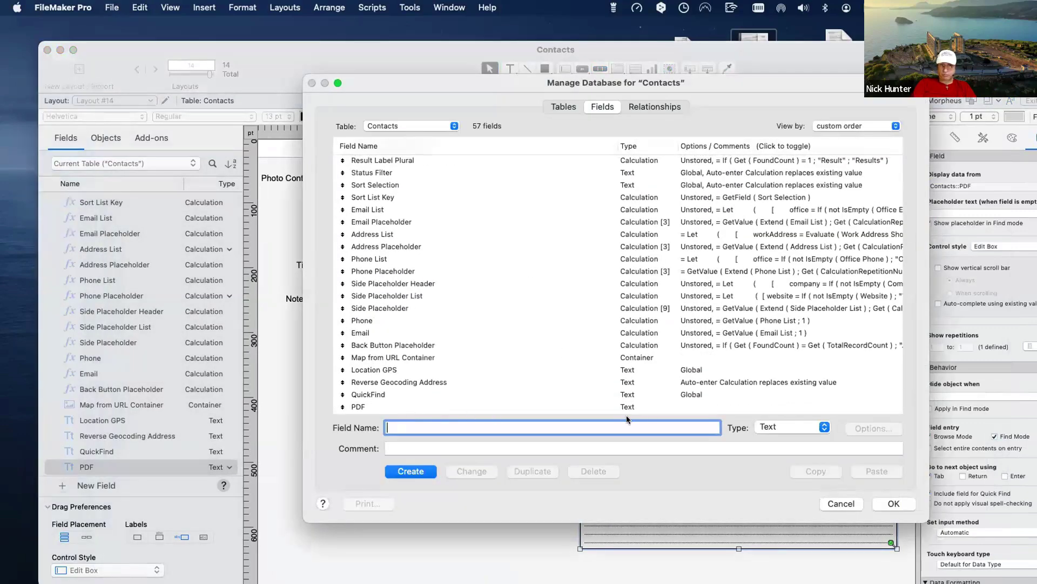
{"action": "left_click", "coordinate": [790, 427]}
{"action": "left_click", "coordinate": [781, 499]}
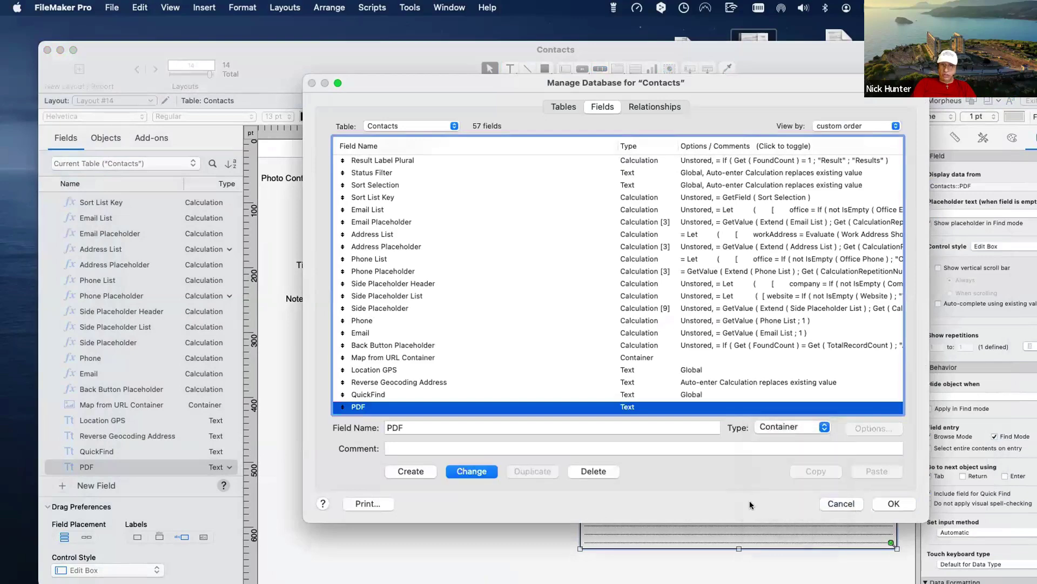
{"action": "left_click", "coordinate": [475, 471]}
{"action": "left_click", "coordinate": [892, 503]}
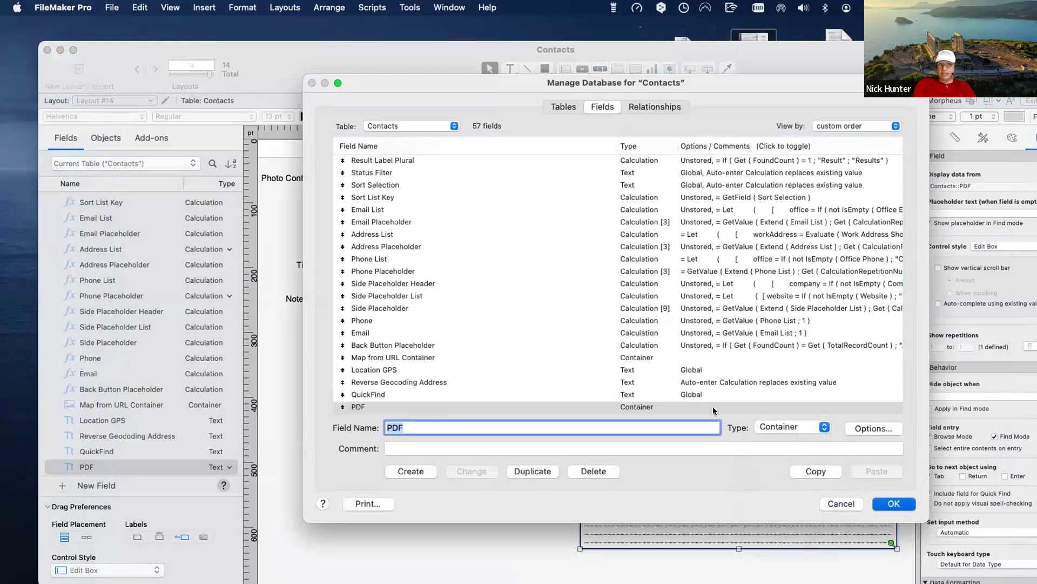
- Switch to Browse mode and insert the desktop file Seller NOTARY docs unsigned.pdf into the PDF container
{"action": "double_click", "coordinate": [761, 89]}
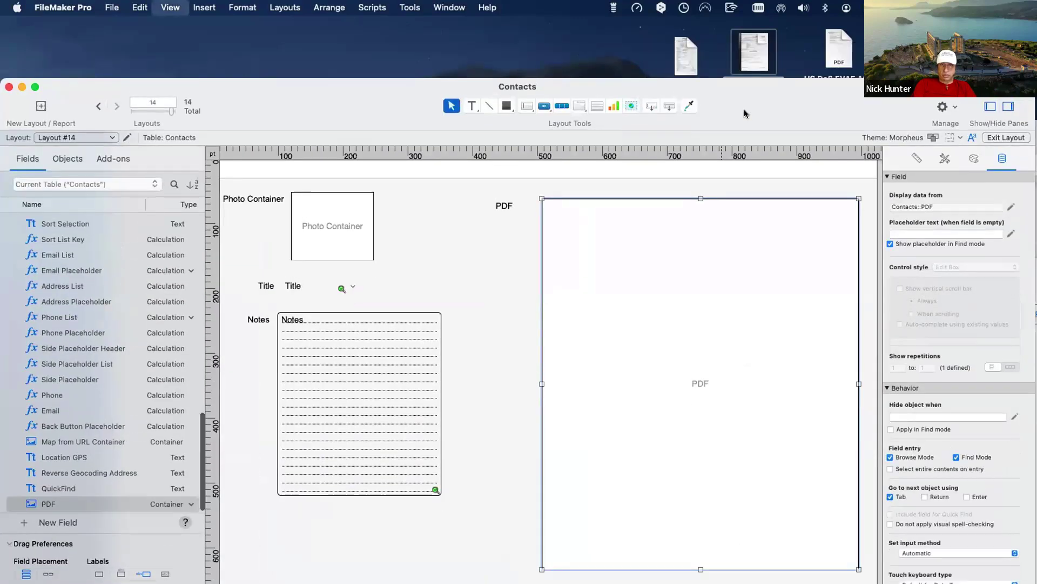
{"action": "key", "text": "super+b"}
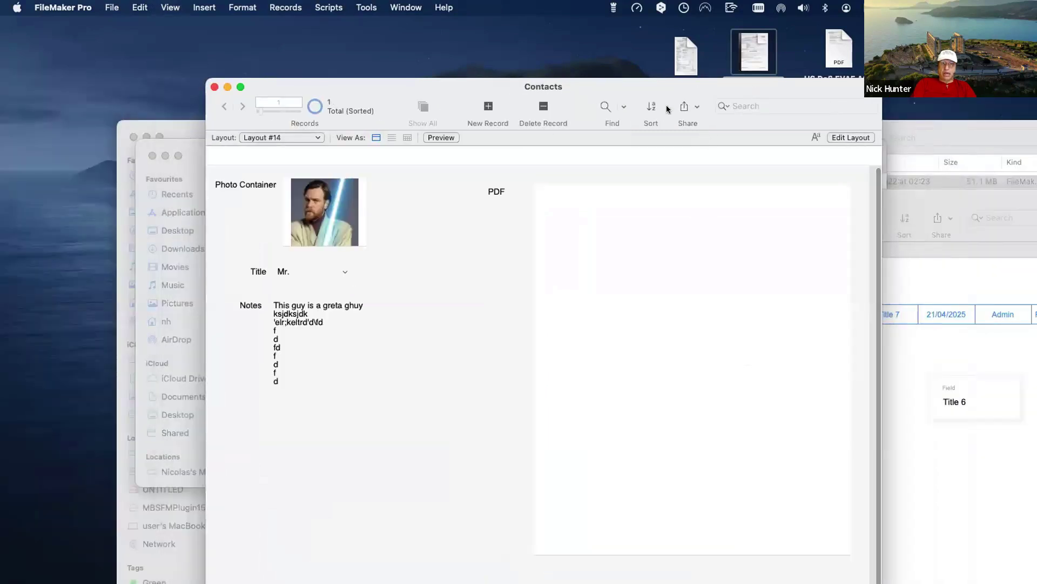
{"action": "left_click_drag", "start_coordinate": [699, 89], "coordinate": [630, 132]}
{"action": "left_click_drag", "start_coordinate": [750, 75], "coordinate": [662, 256]}
{"action": "left_click", "coordinate": [774, 100]}
{"action": "left_click_drag", "start_coordinate": [754, 57], "coordinate": [672, 274]}
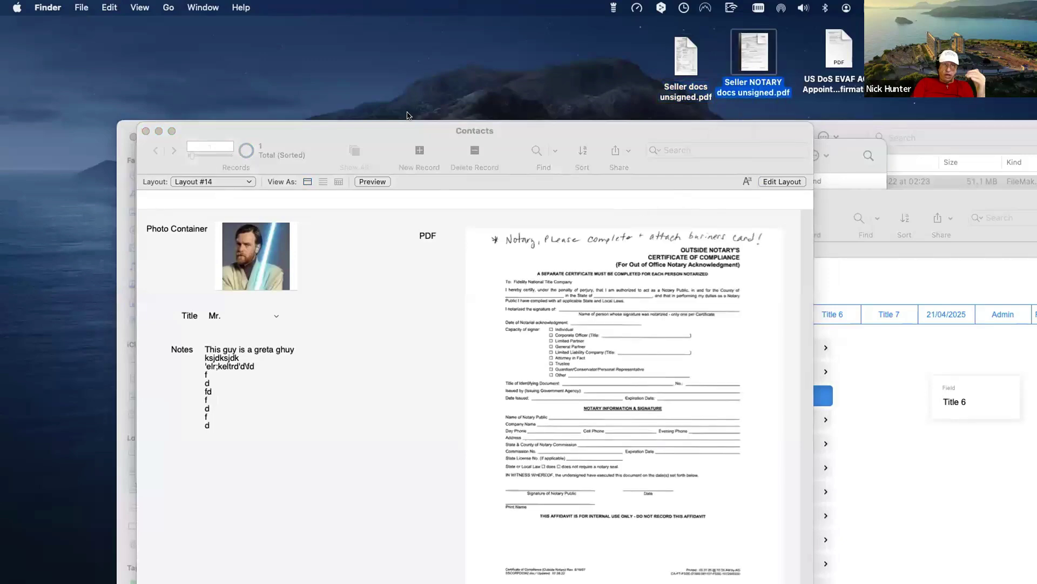
- Move the Contacts window up and left, and check whether the photo and PDF containers respond to selecting and scrolling
{"action": "left_click_drag", "start_coordinate": [408, 128], "coordinate": [336, 96]}
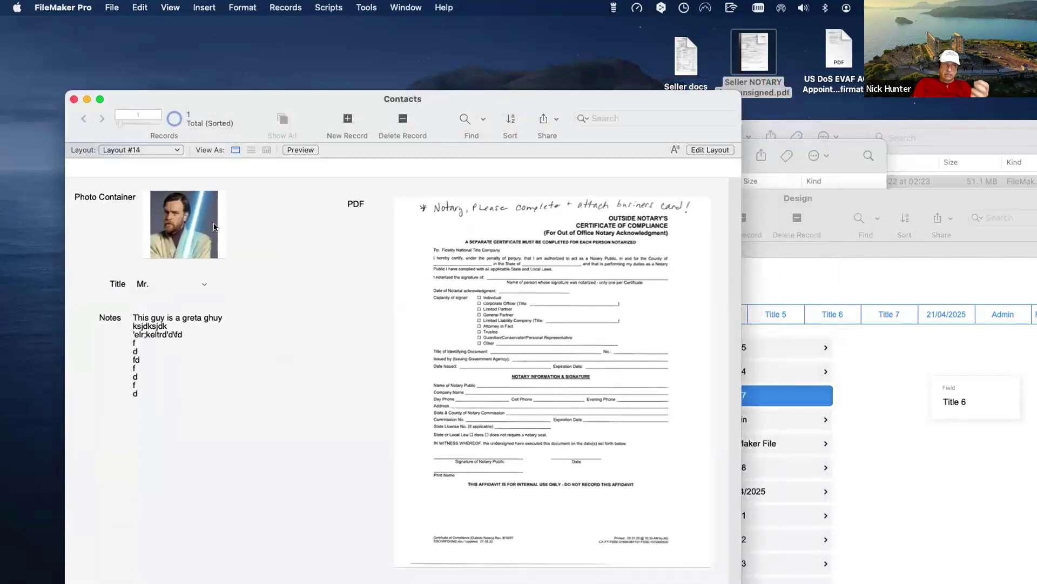
{"action": "left_click", "coordinate": [184, 225]}
{"action": "left_click", "coordinate": [493, 247]}
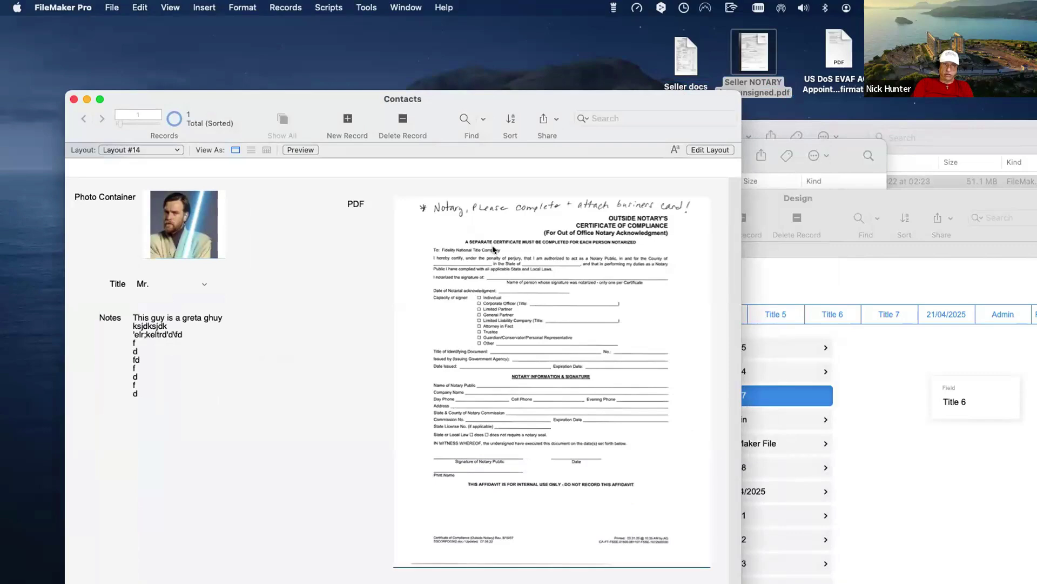
{"action": "scroll", "coordinate": [493, 249], "scroll_direction": "down", "scroll_amount": 1}
{"action": "scroll", "coordinate": [493, 250], "scroll_direction": "up", "scroll_amount": 1}
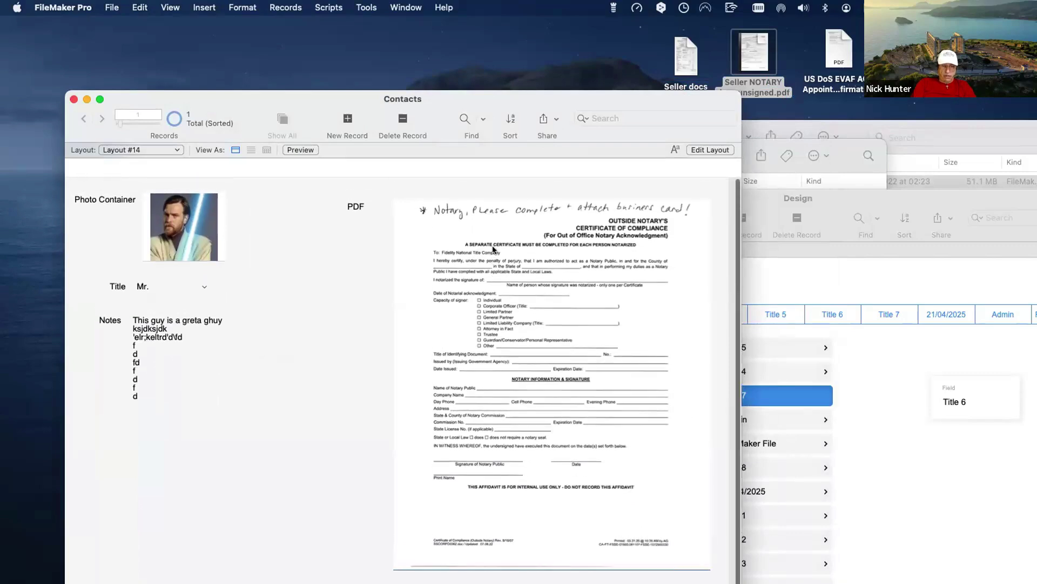
- Optimize the PDF container field for interactive content (PDF, MP3, etc) in Layout mode
{"action": "key", "text": "super+l"}
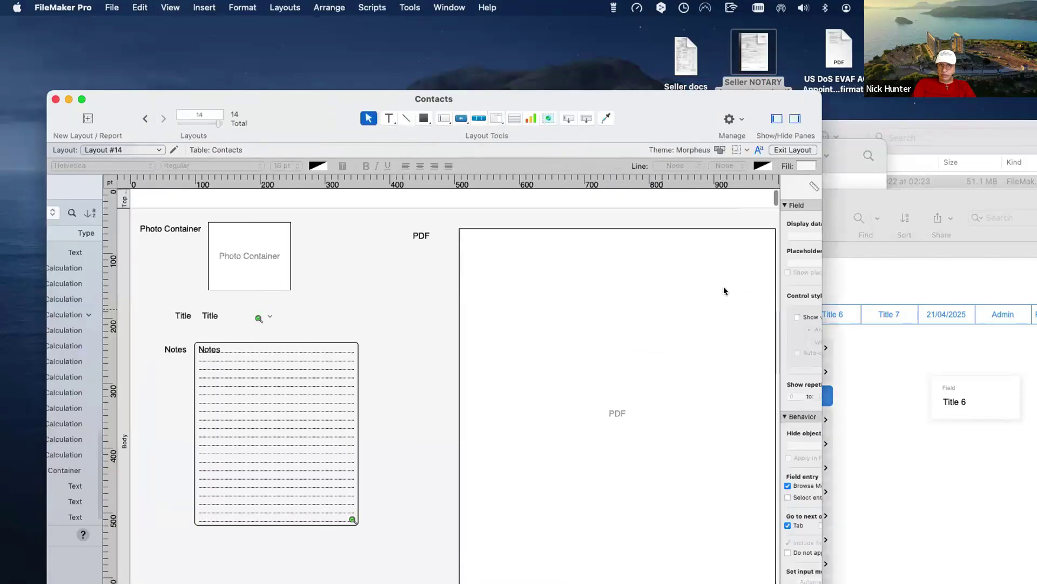
{"action": "scroll", "coordinate": [940, 433], "scroll_direction": "down", "scroll_amount": 5}
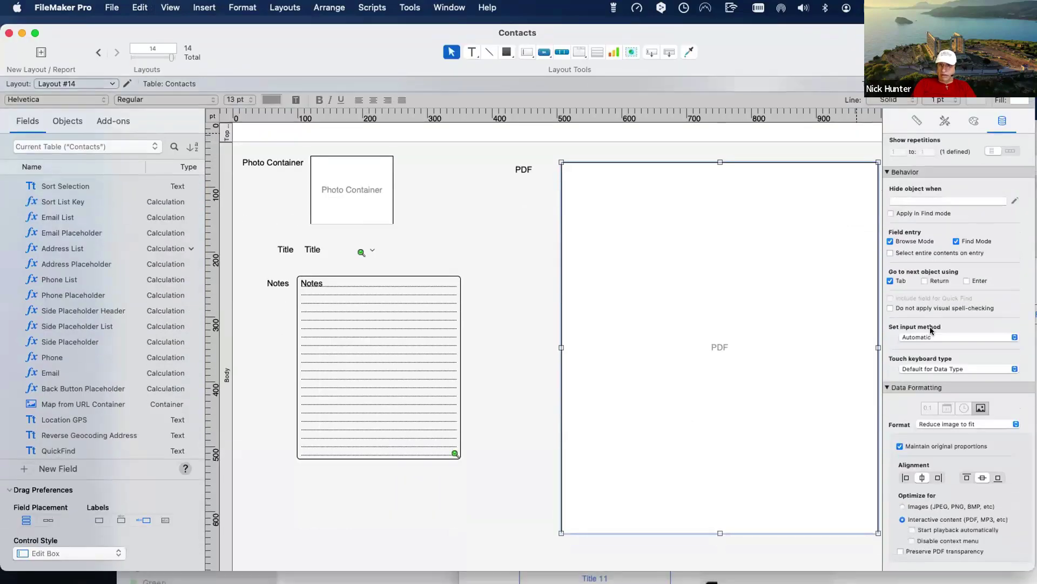
{"action": "scroll", "coordinate": [969, 205], "scroll_direction": "up", "scroll_amount": 5}
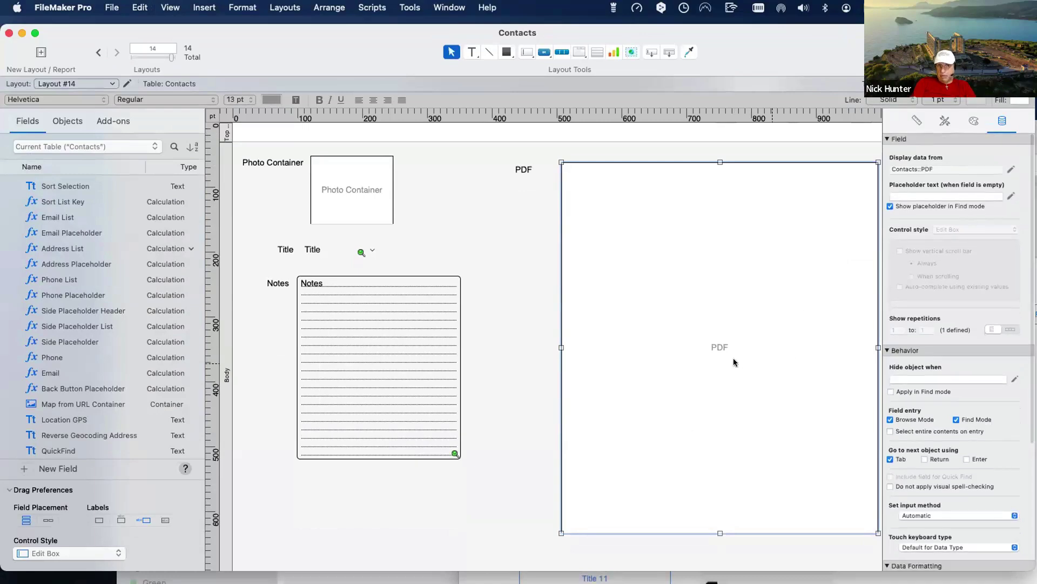
- Page through the PDF container's document in Browse mode, and check the Title field and the document's selection
{"action": "key", "text": "super+b"}
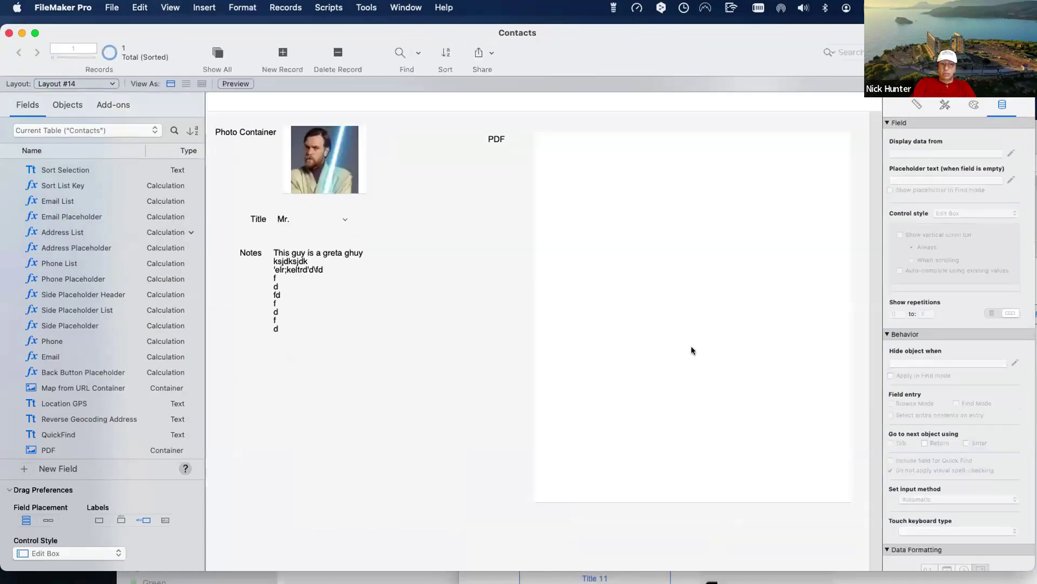
{"action": "scroll", "coordinate": [672, 319], "scroll_direction": "down", "scroll_amount": 10}
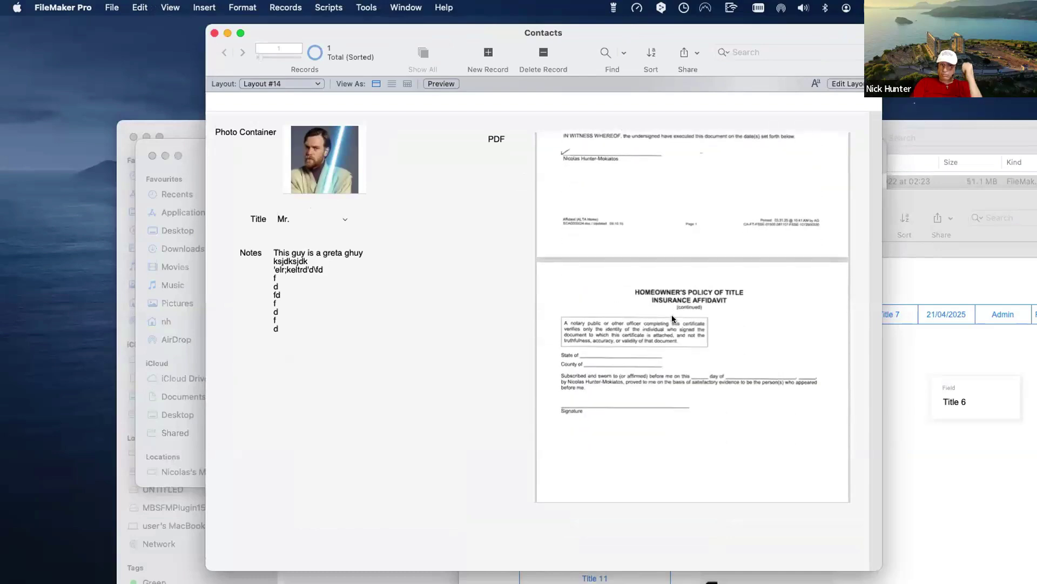
{"action": "scroll", "coordinate": [672, 319], "scroll_direction": "up", "scroll_amount": 10}
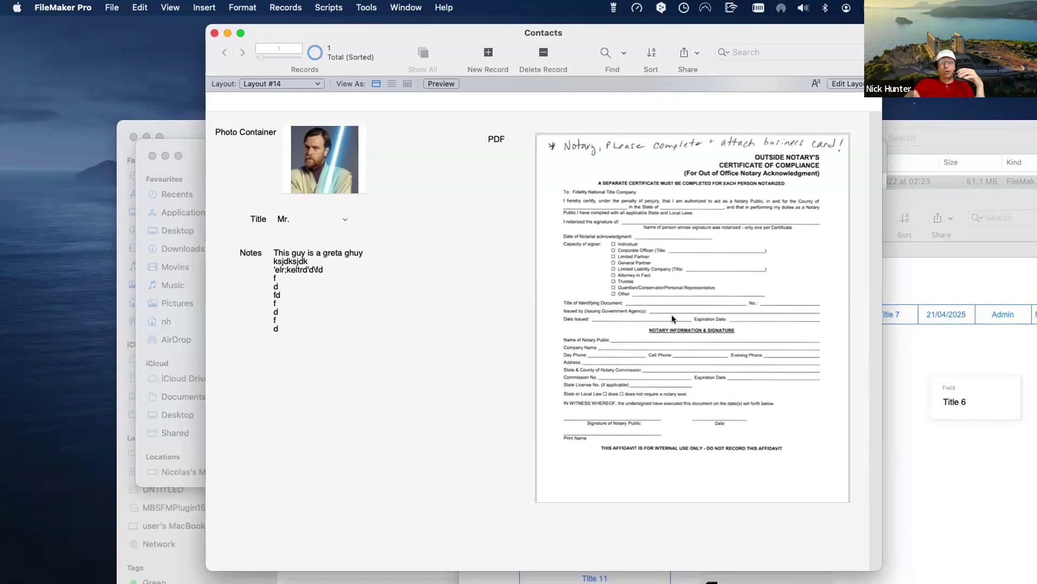
{"action": "left_click", "coordinate": [316, 219]}
{"action": "left_click", "coordinate": [401, 225]}
{"action": "left_click", "coordinate": [678, 212]}
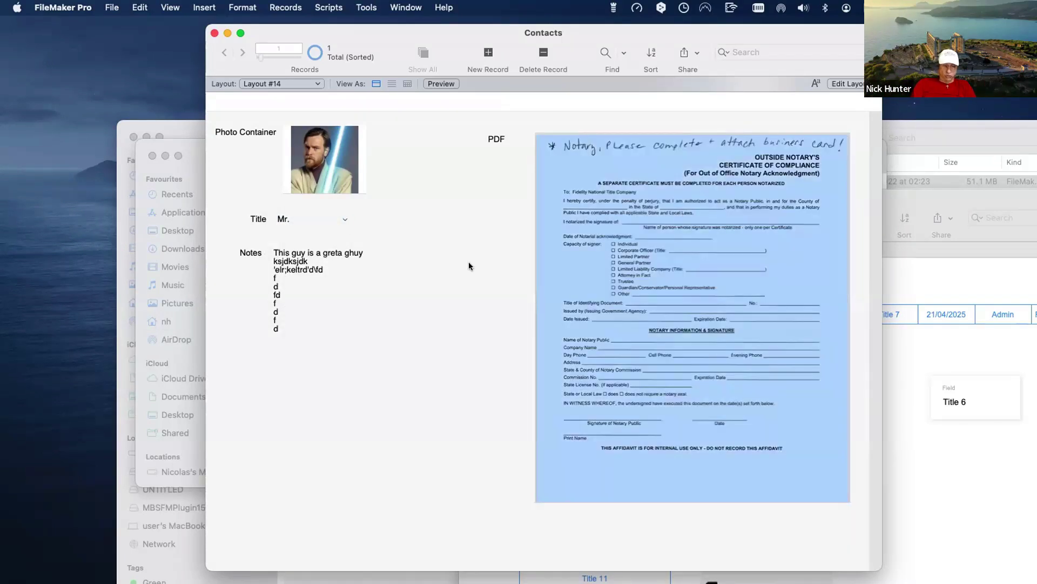
- Shrink the PDF field in Layout mode to about 36 pt high and roughly a third of its width
{"action": "key", "text": "super+l"}
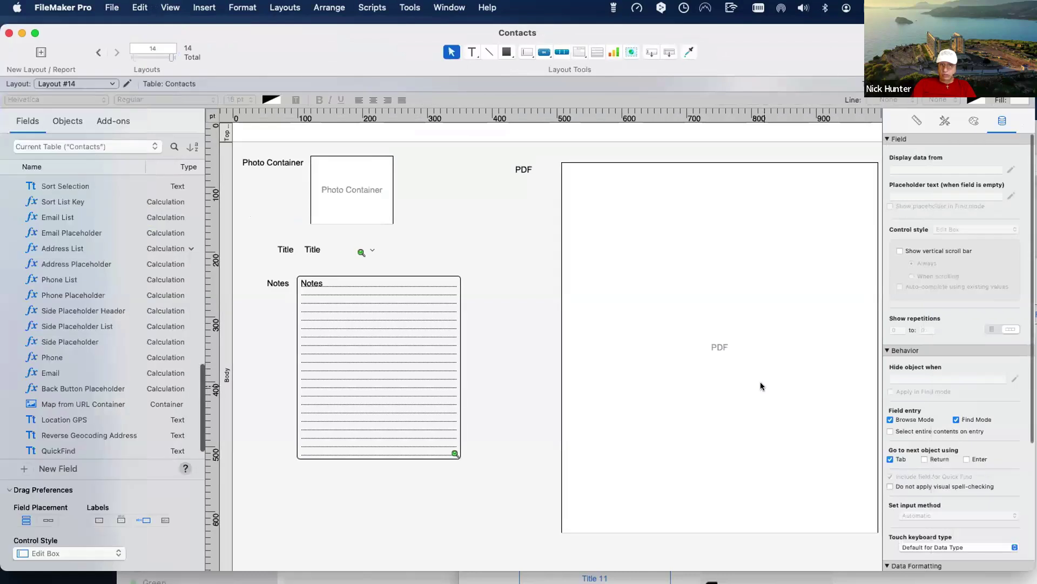
{"action": "left_click", "coordinate": [678, 492]}
{"action": "left_click_drag", "start_coordinate": [659, 531], "coordinate": [677, 184]}
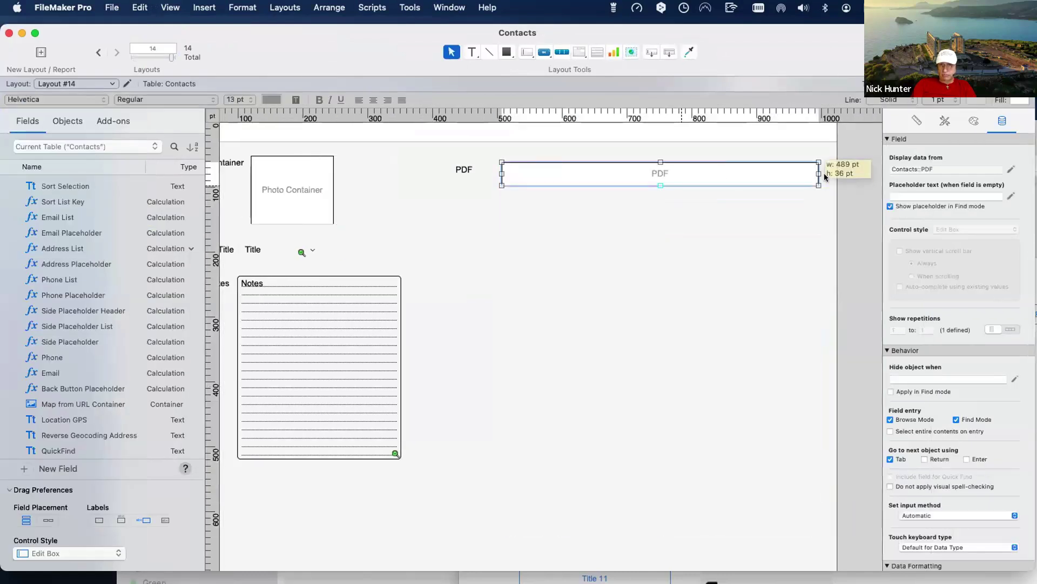
{"action": "left_click_drag", "start_coordinate": [818, 173], "coordinate": [615, 175]}
{"action": "type", "text": "b"}
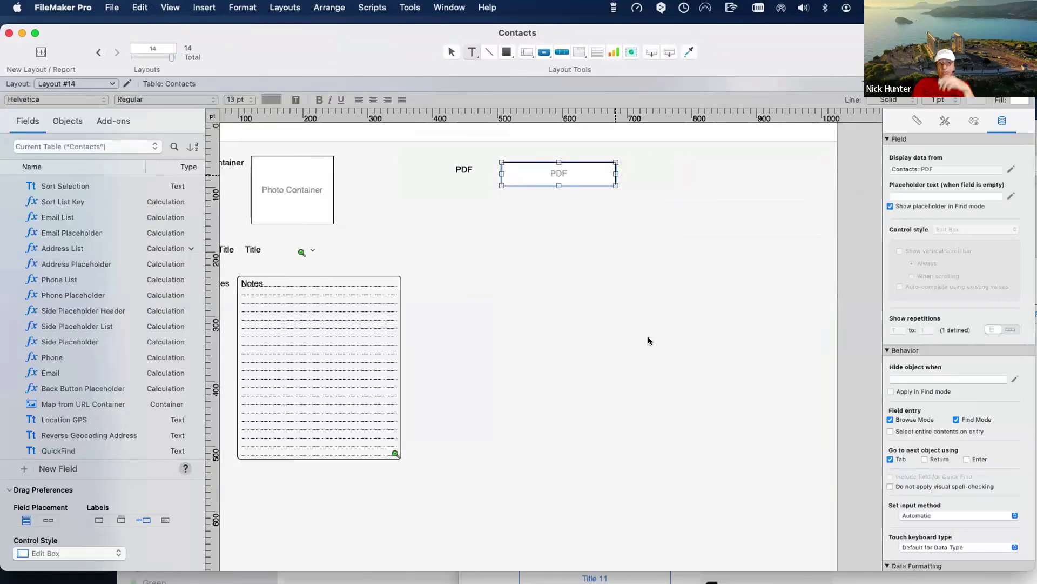
{"action": "scroll", "coordinate": [652, 340], "scroll_direction": "down", "scroll_amount": 1}
{"action": "left_click", "coordinate": [651, 340]}
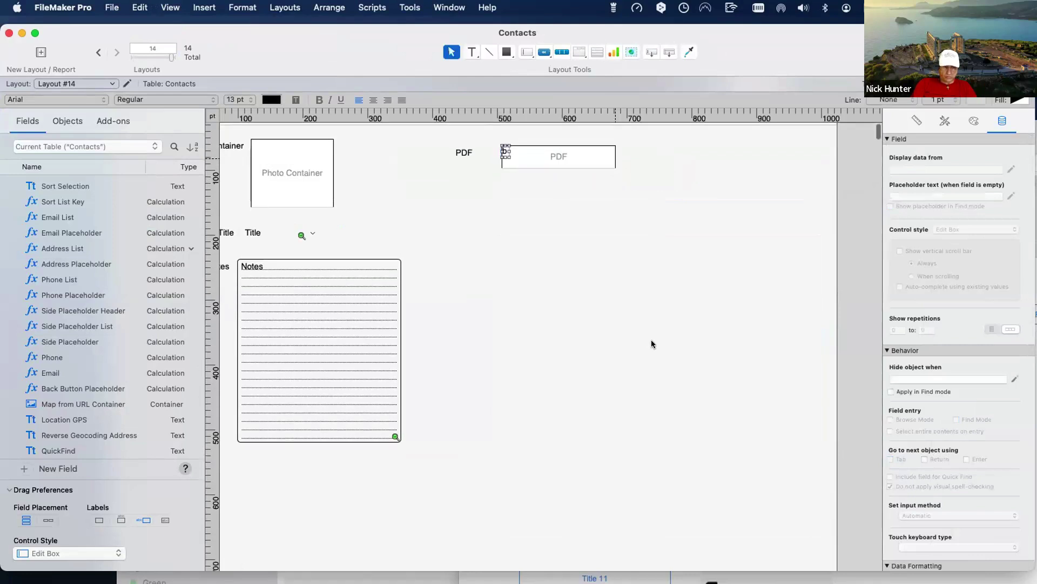
{"action": "key", "text": "Delete"}
- Examine how the document displays and scrolls within the small PDF container in Browse mode
{"action": "key", "text": "super+b"}
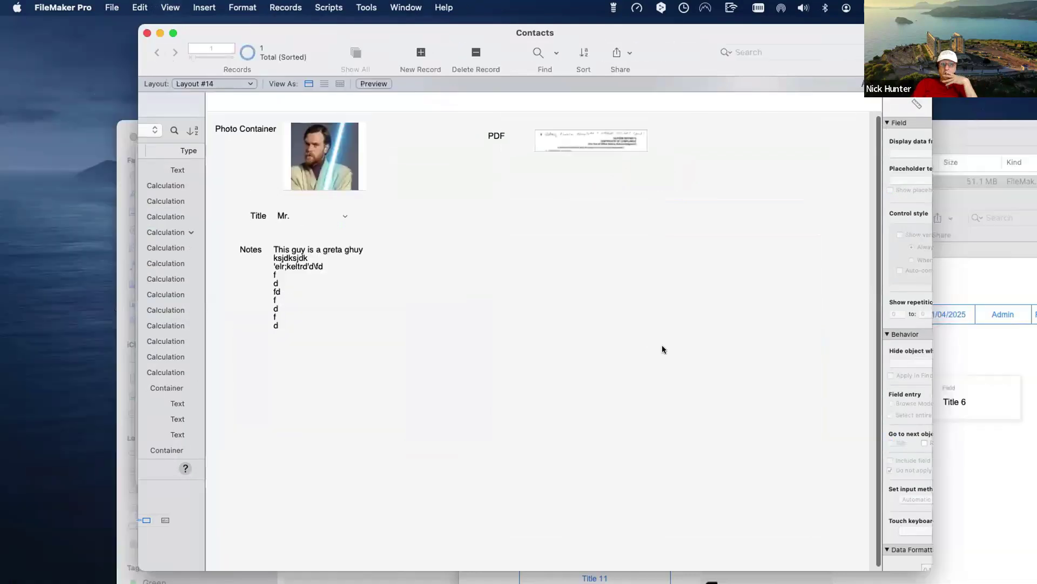
{"action": "scroll", "coordinate": [614, 145], "scroll_direction": "down", "scroll_amount": 3}
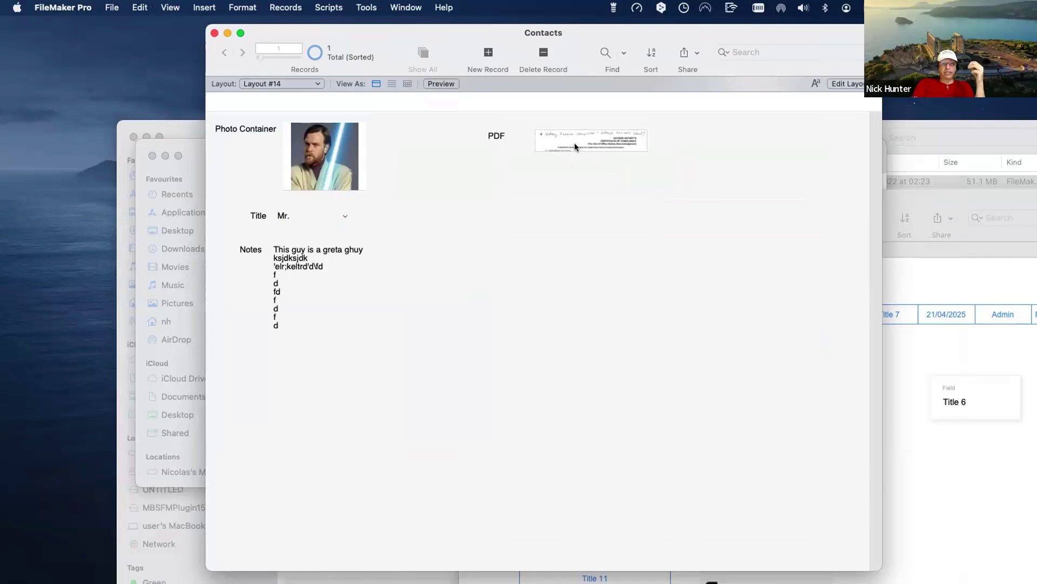
{"action": "scroll", "coordinate": [578, 148], "scroll_direction": "down", "scroll_amount": 2}
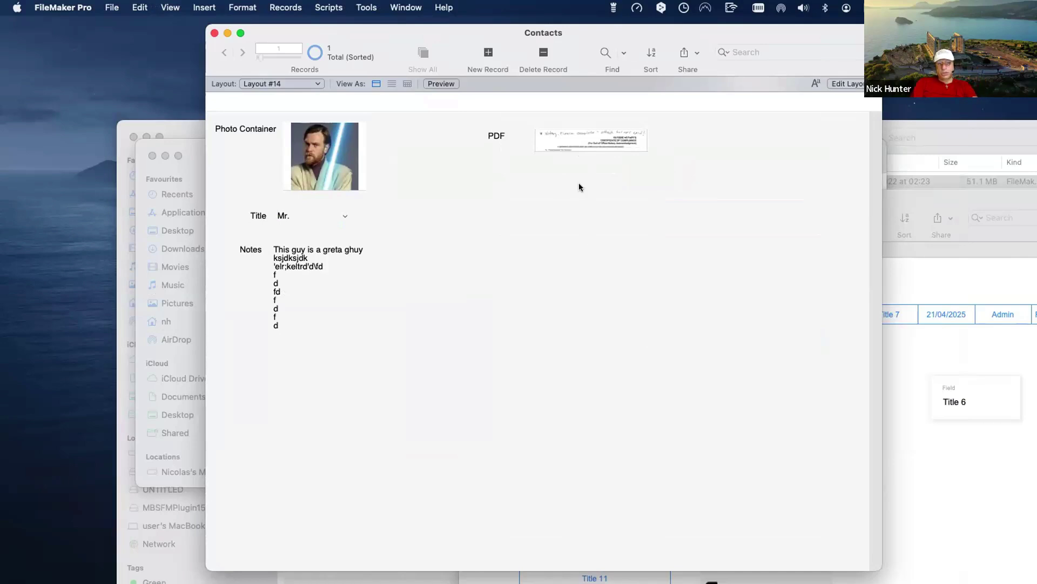
- Undo the PDF field's resizing in Layout mode and view the layout in Browse mode
{"action": "key", "text": "super+l"}
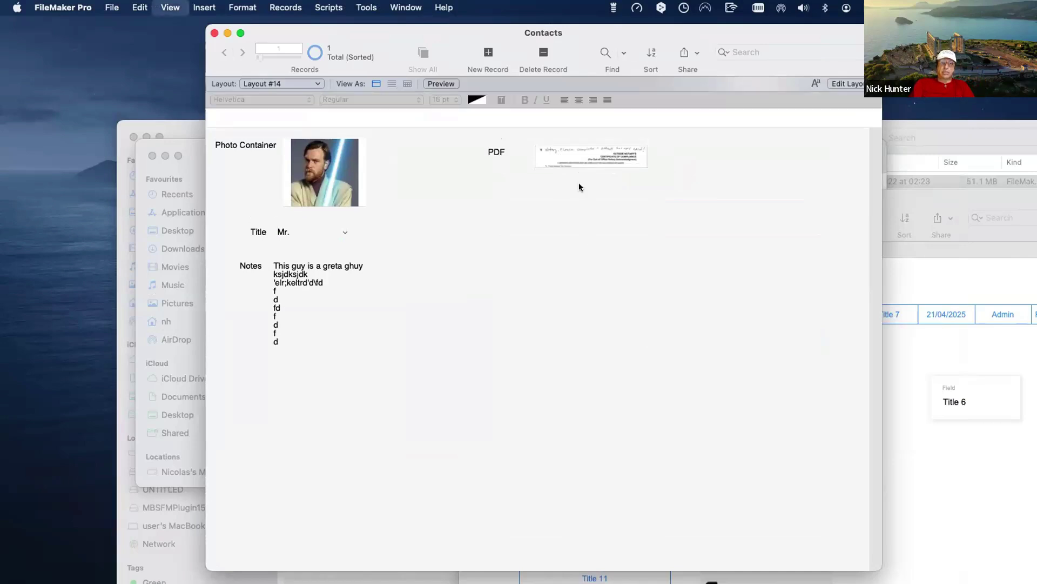
{"action": "key", "text": "super+z"}
{"action": "key", "text": "super+z"}
{"action": "key", "text": "super+z"}
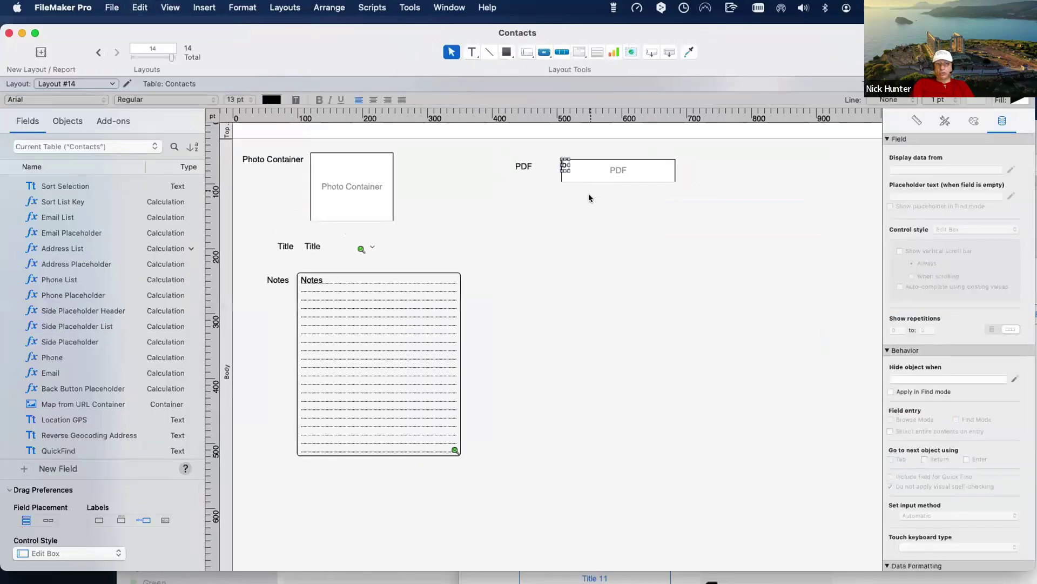
{"action": "key", "text": "super+z"}
{"action": "key", "text": "super+z"}
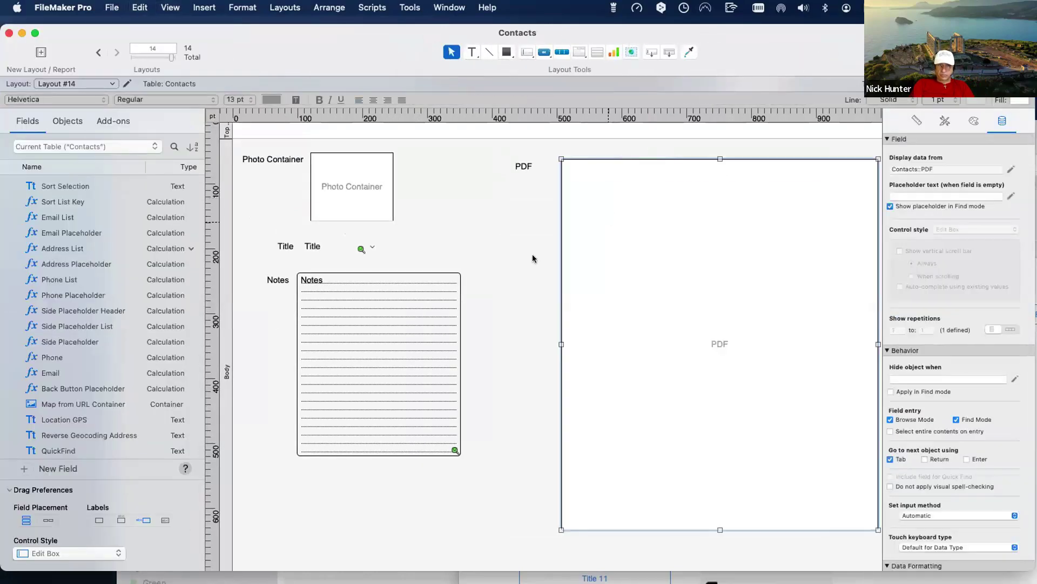
{"action": "left_click", "coordinate": [533, 256]}
{"action": "key", "text": "super+b"}
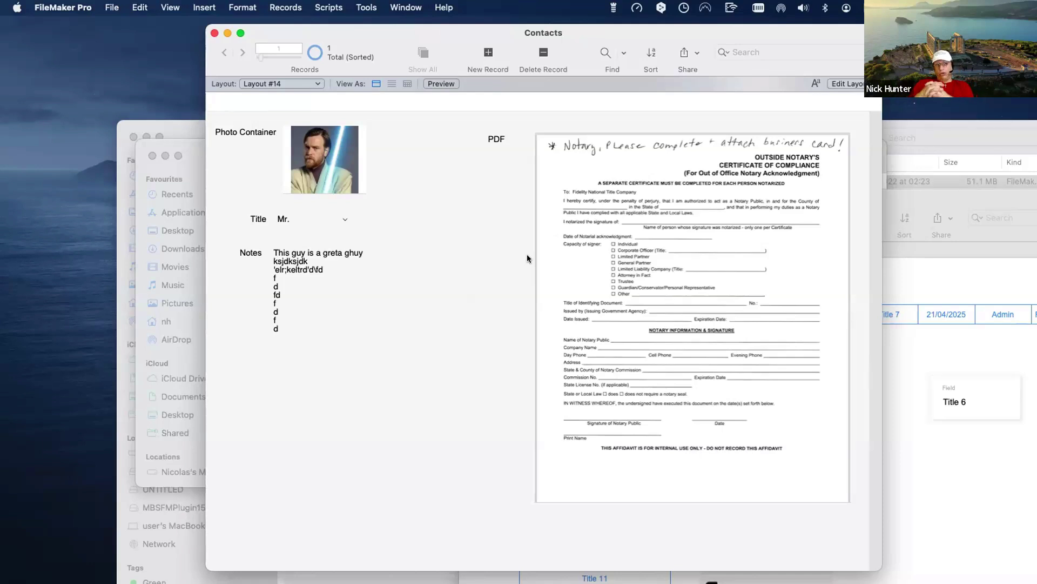
- Move the open windows aside to reveal the desktop and preview the classic newspaper template JPEG
{"action": "left_click_drag", "start_coordinate": [834, 38], "coordinate": [703, 122]}
{"action": "left_click_drag", "start_coordinate": [936, 190], "coordinate": [703, 306]}
{"action": "left_click_drag", "start_coordinate": [841, 154], "coordinate": [629, 136]}
{"action": "left_click_drag", "start_coordinate": [861, 128], "coordinate": [678, 324]}
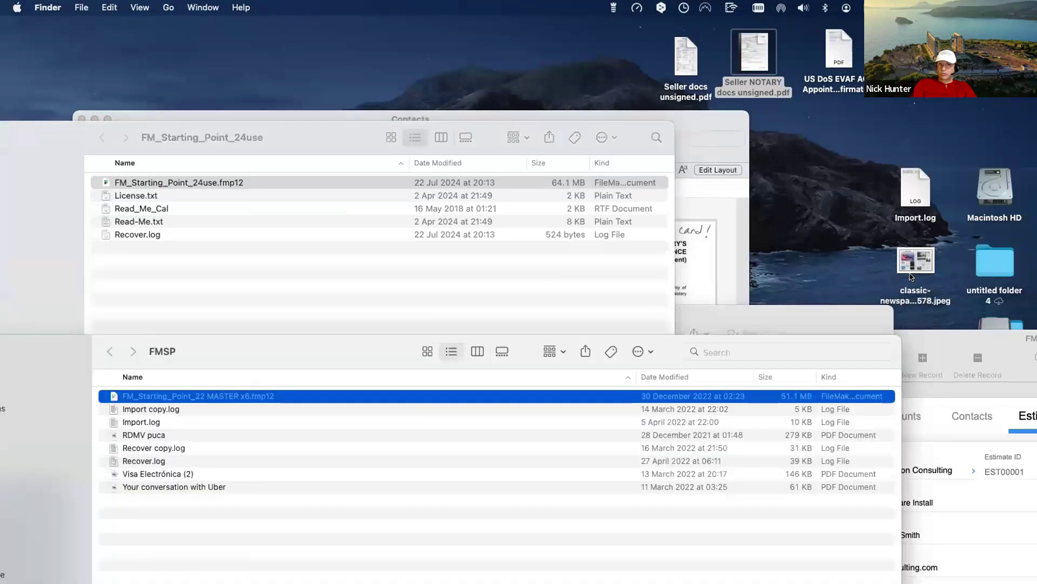
{"action": "left_click", "coordinate": [917, 254]}
{"action": "key", "text": "space"}
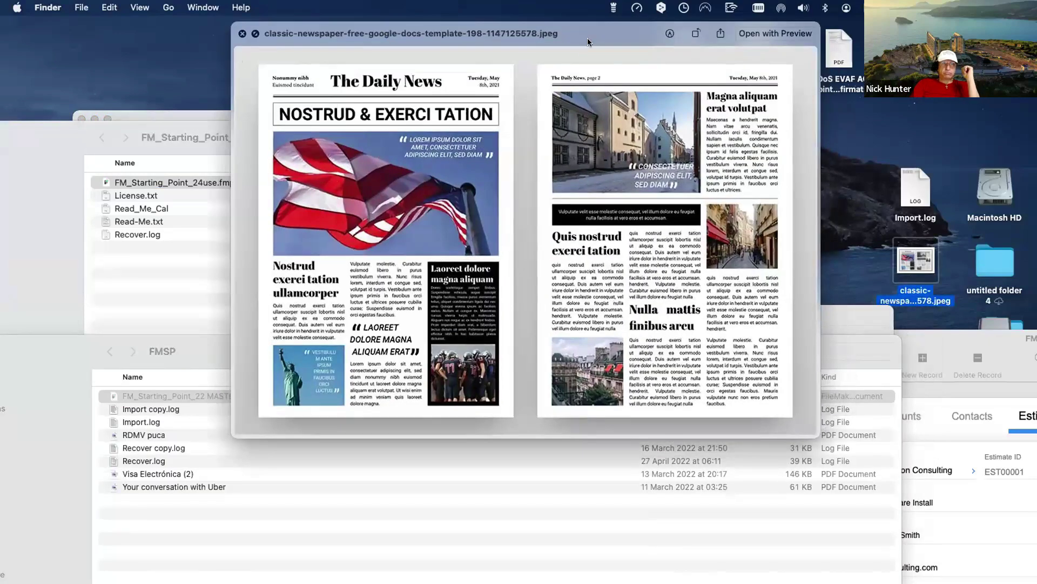
{"action": "left_click_drag", "start_coordinate": [409, 35], "coordinate": [361, 122]}
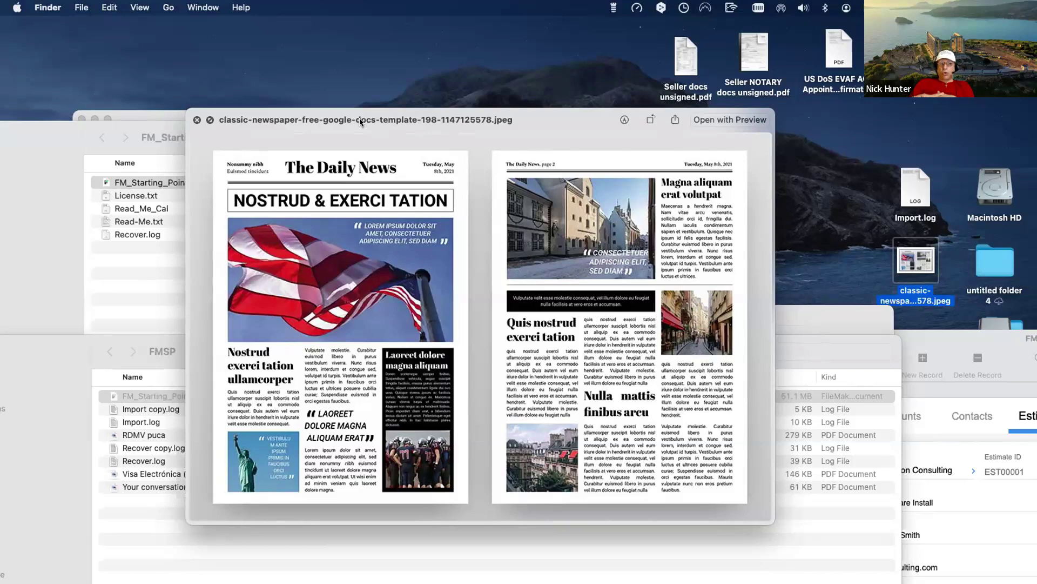
- Switch to the FM_Starting_Point_24use file in FileMaker Pro and show its Contacts screen
{"action": "left_click_drag", "start_coordinate": [360, 121], "coordinate": [639, 149]}
{"action": "left_click_drag", "start_coordinate": [365, 131], "coordinate": [392, 279]}
{"action": "left_click", "coordinate": [320, 116]}
{"action": "left_click_drag", "start_coordinate": [306, 111], "coordinate": [299, 52]}
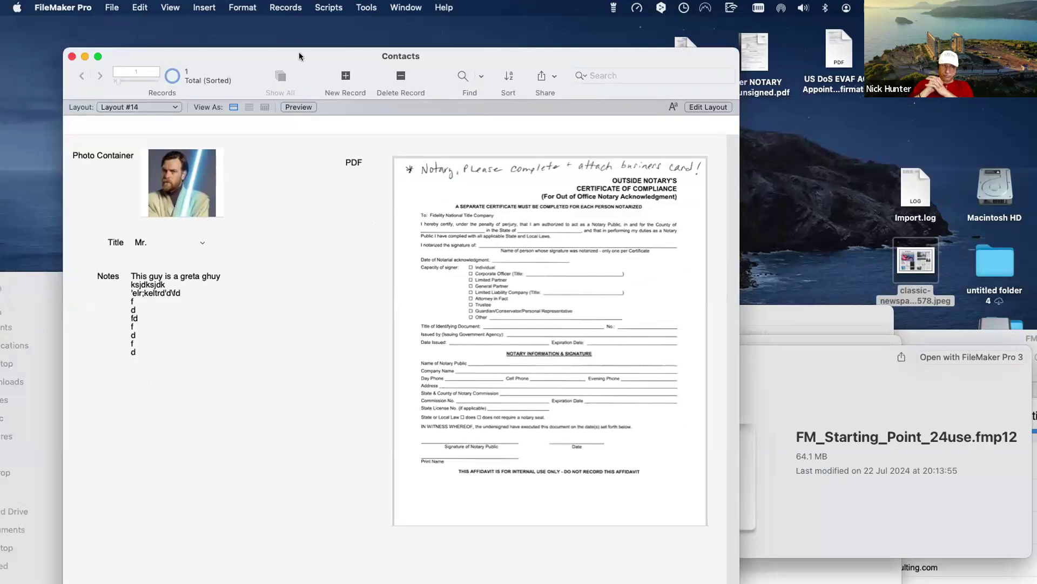
{"action": "left_click", "coordinate": [406, 7]}
{"action": "key", "text": "Return"}
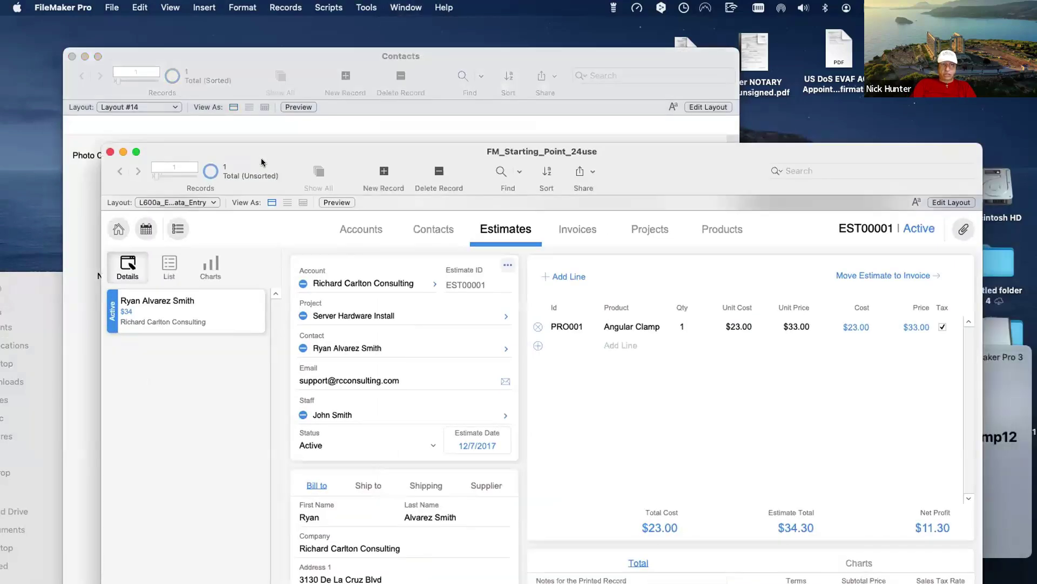
{"action": "left_click", "coordinate": [435, 229]}
{"action": "left_click_drag", "start_coordinate": [371, 151], "coordinate": [327, 91]}
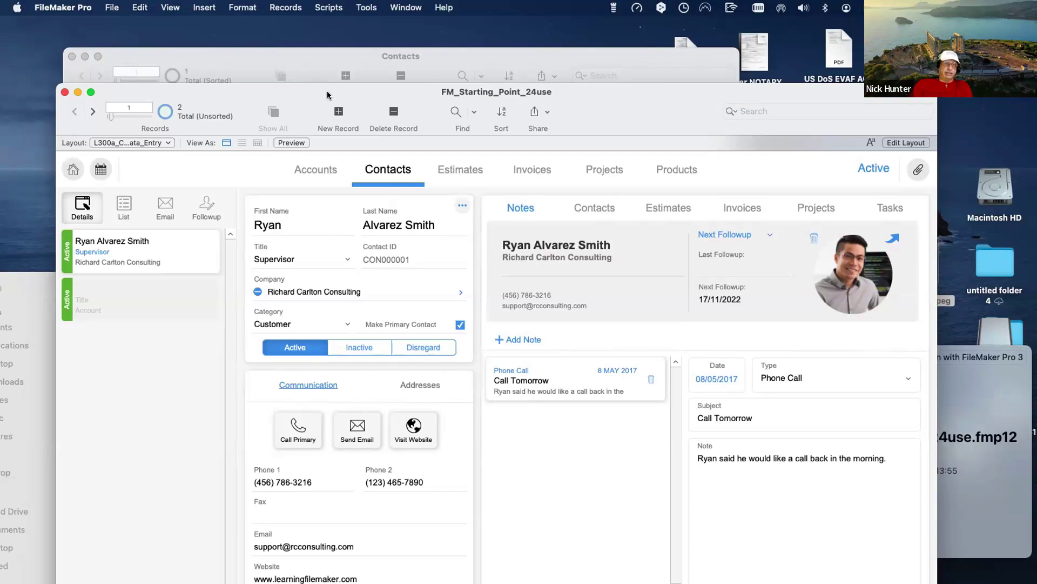
- Examine the first contact's Title choices, related projects and name fields in the Starting Point file
{"action": "left_click", "coordinate": [301, 262]}
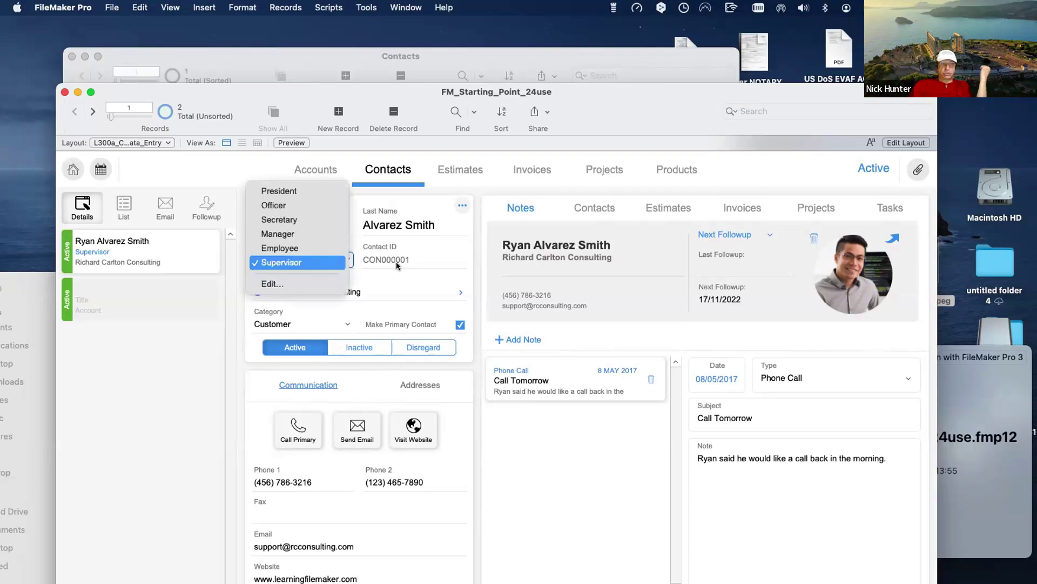
{"action": "left_click", "coordinate": [300, 261]}
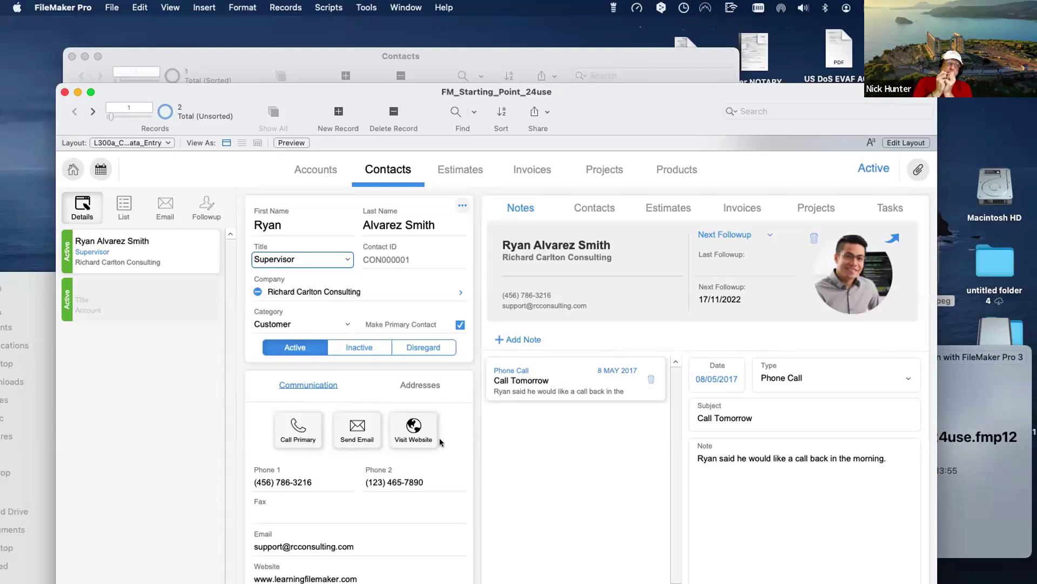
{"action": "left_click", "coordinate": [832, 208]}
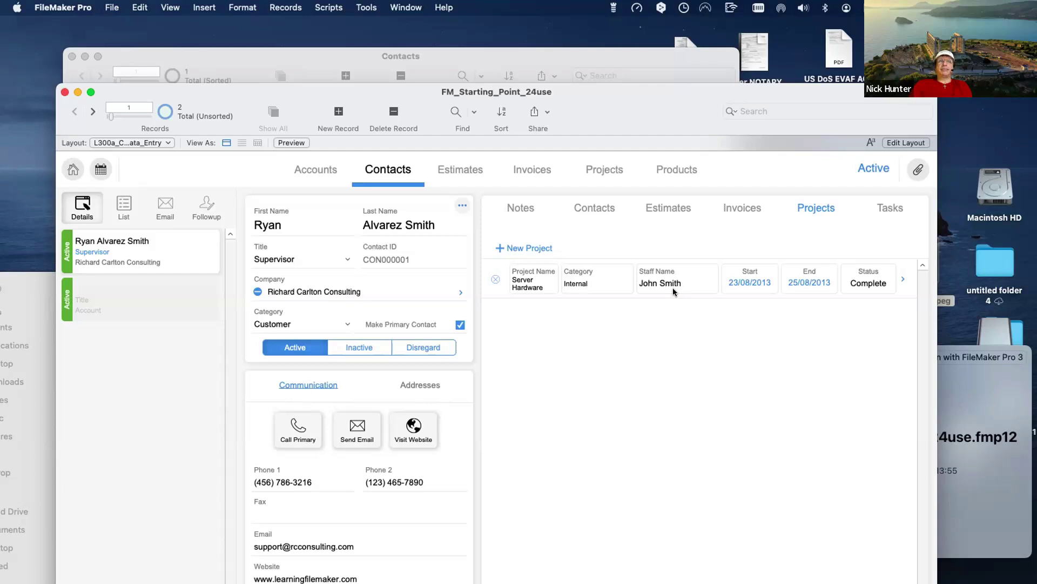
{"action": "left_click", "coordinate": [287, 213]}
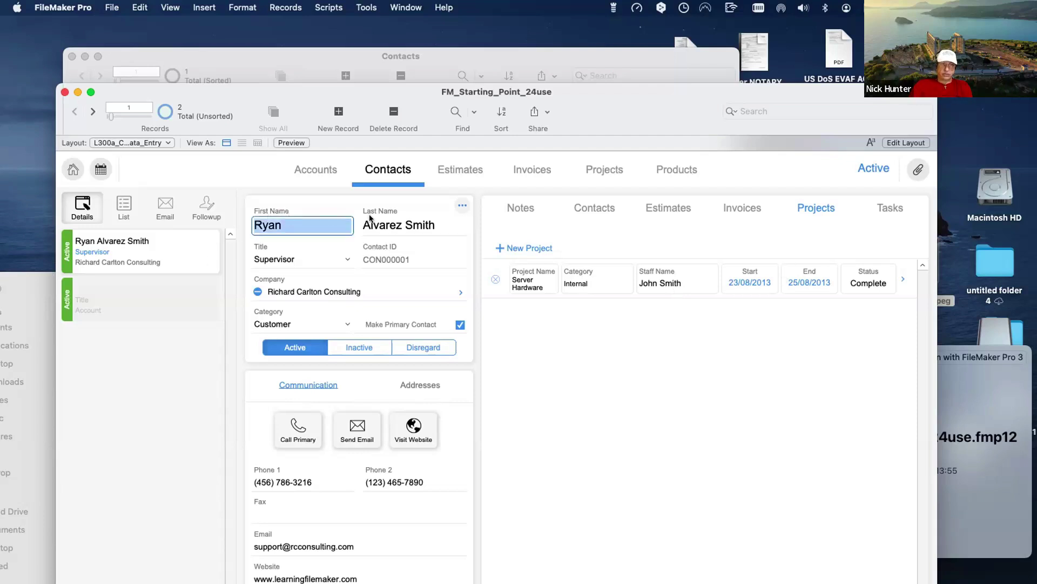
{"action": "key", "text": "Tab"}
{"action": "left_click", "coordinate": [331, 196]}
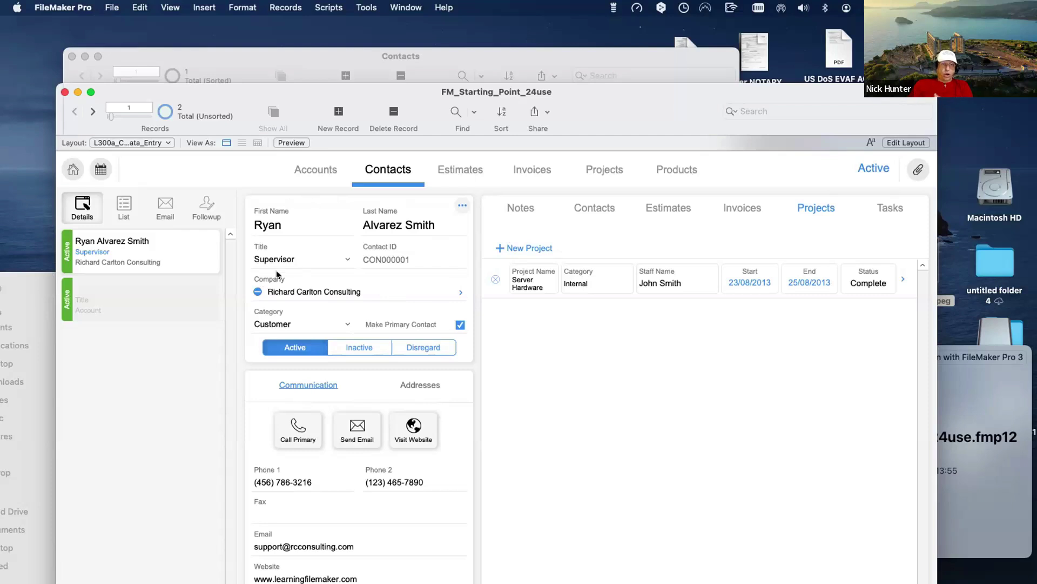
- View the contact's addresses and communication details, and compare the Projects screen with the Contacts screen
{"action": "scroll", "coordinate": [274, 357], "scroll_direction": "down", "scroll_amount": 1}
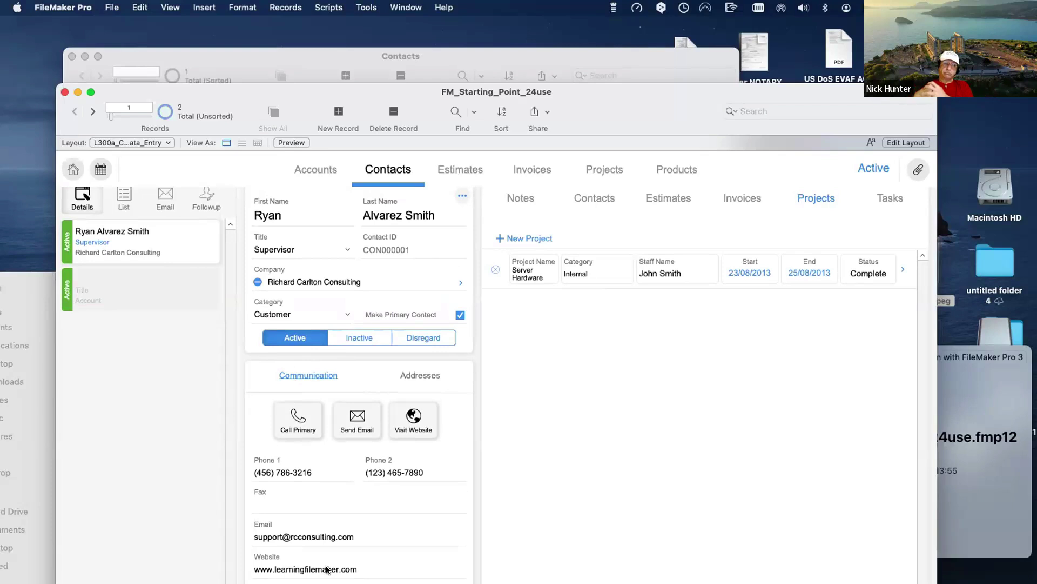
{"action": "left_click", "coordinate": [413, 377]}
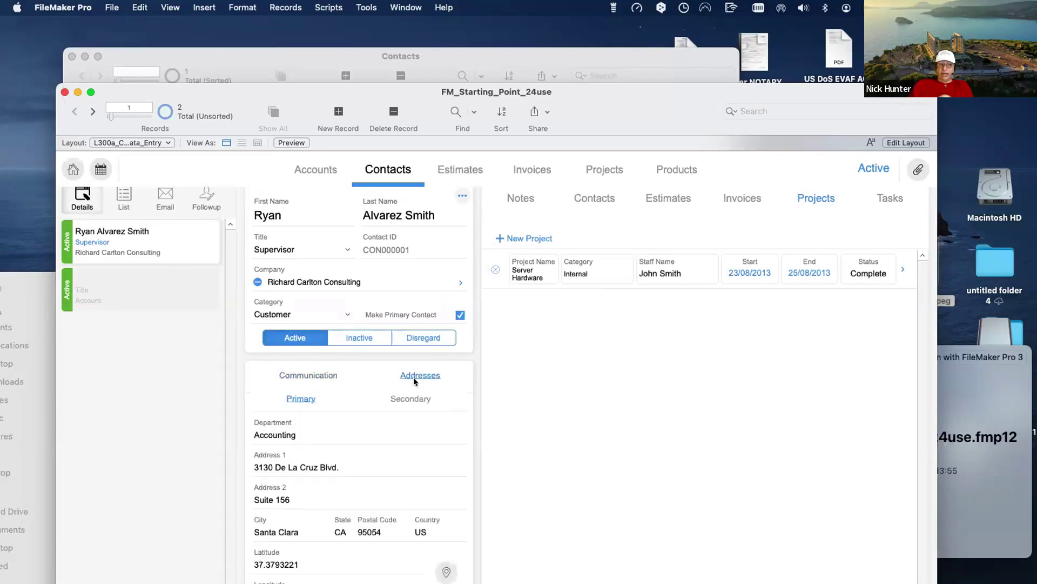
{"action": "left_click", "coordinate": [287, 378]}
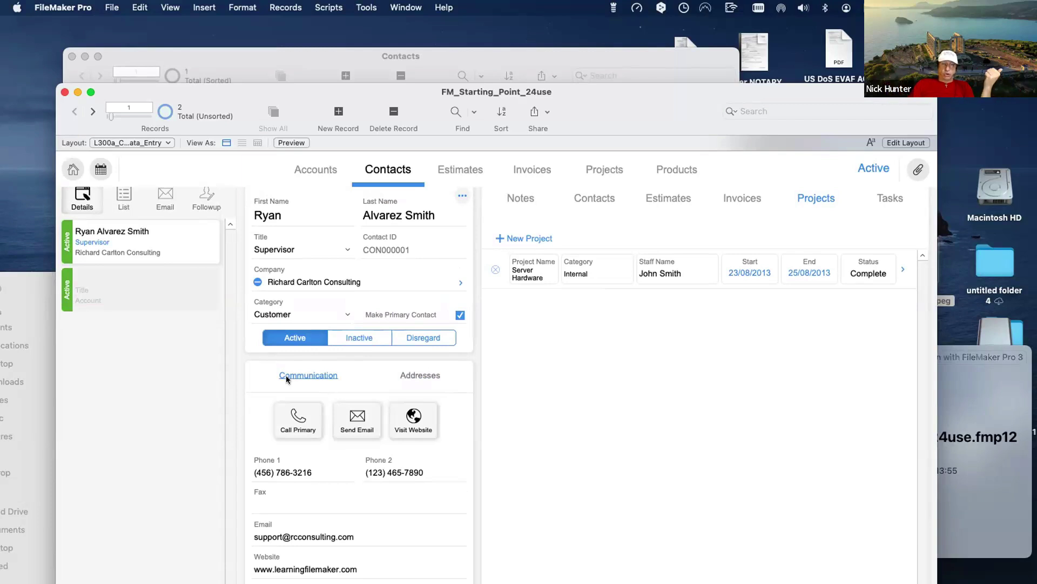
{"action": "left_click", "coordinate": [607, 164]}
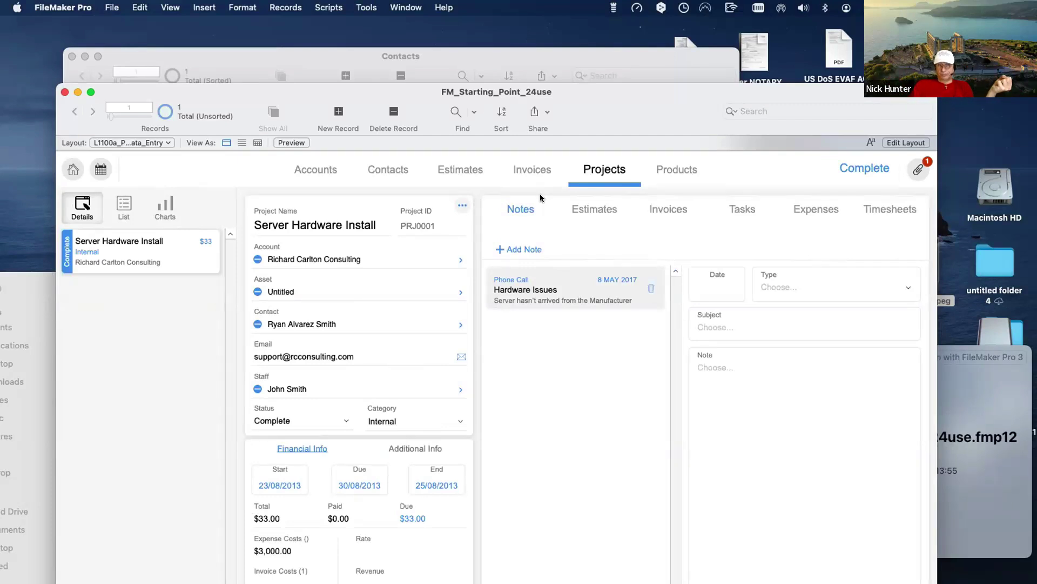
{"action": "left_click", "coordinate": [389, 169]}
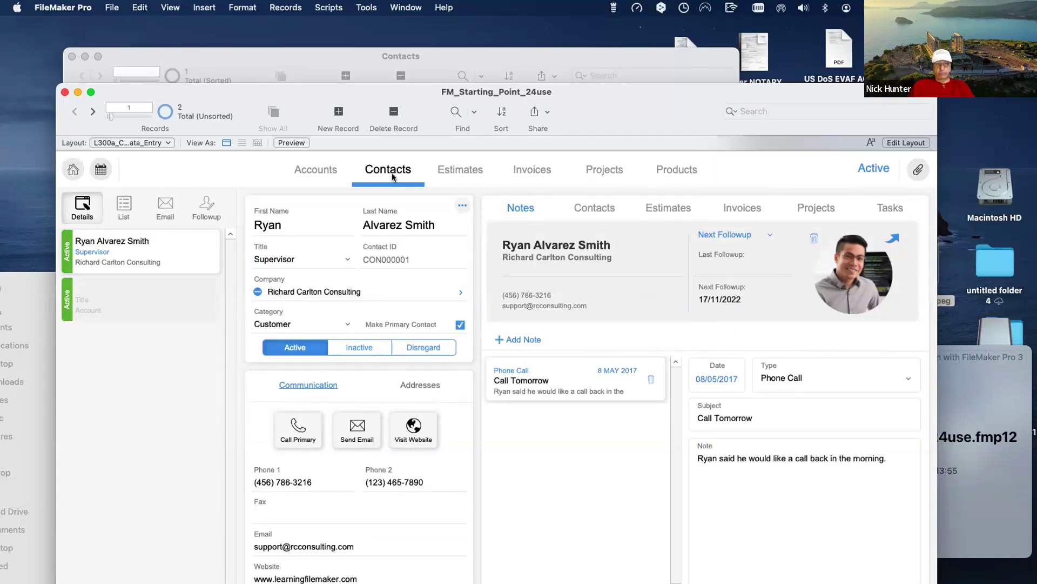
- Return to the other file's Contacts window and delete all objects from Layout #14 in Layout mode
{"action": "left_click_drag", "start_coordinate": [362, 94], "coordinate": [686, 302]}
{"action": "left_click", "coordinate": [337, 246]}
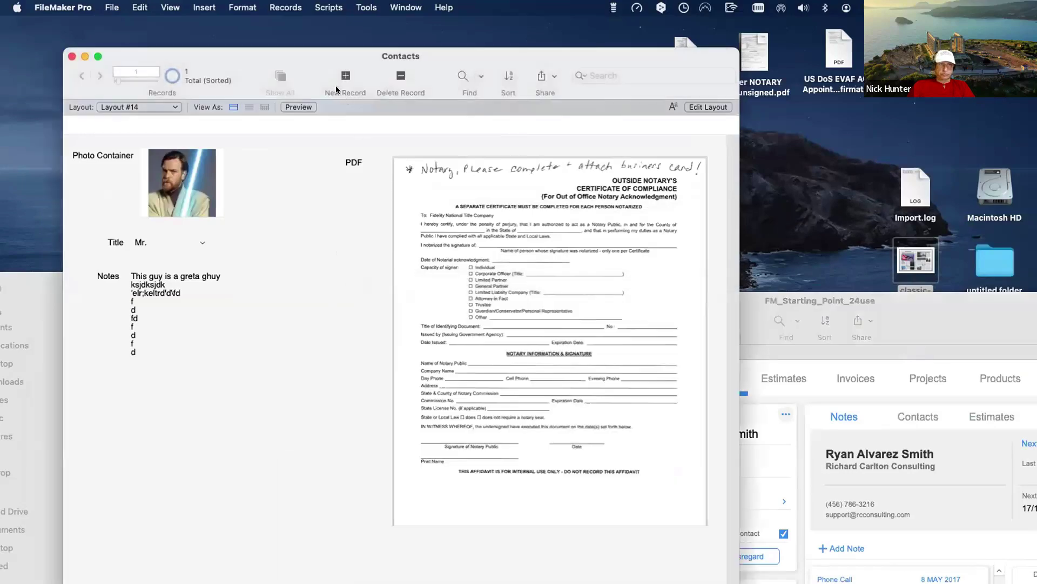
{"action": "left_click_drag", "start_coordinate": [264, 59], "coordinate": [327, 113]}
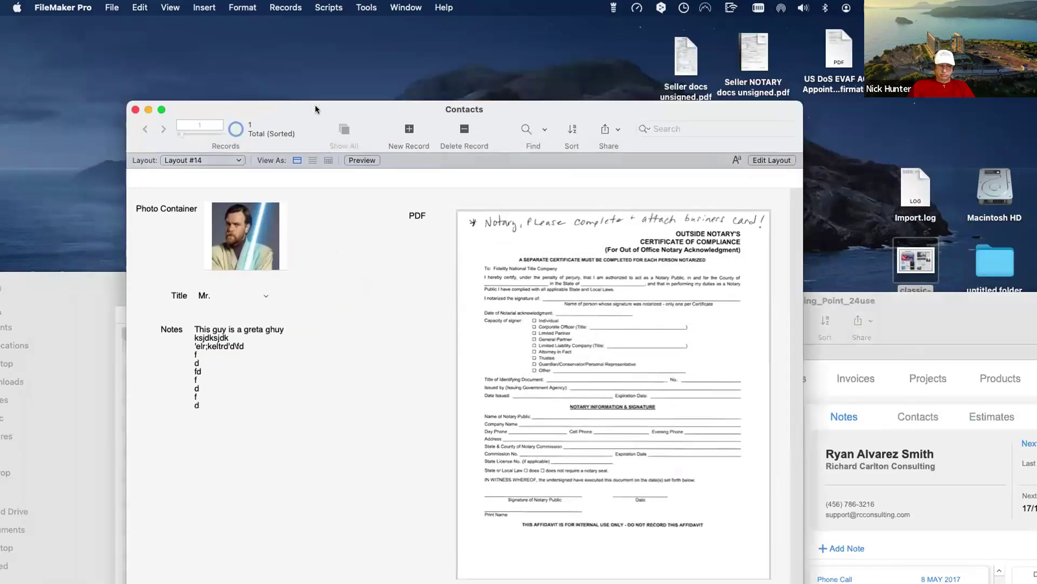
{"action": "key", "text": "super+l"}
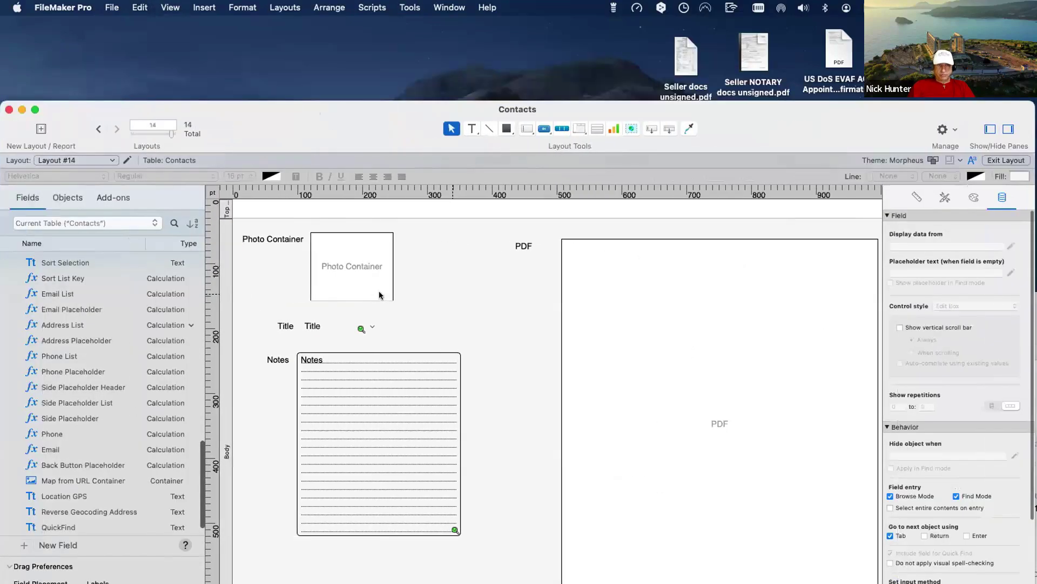
{"action": "key", "text": "super+a"}
{"action": "key", "text": "BackSpace"}
{"action": "left_click_drag", "start_coordinate": [329, 110], "coordinate": [335, 60]}
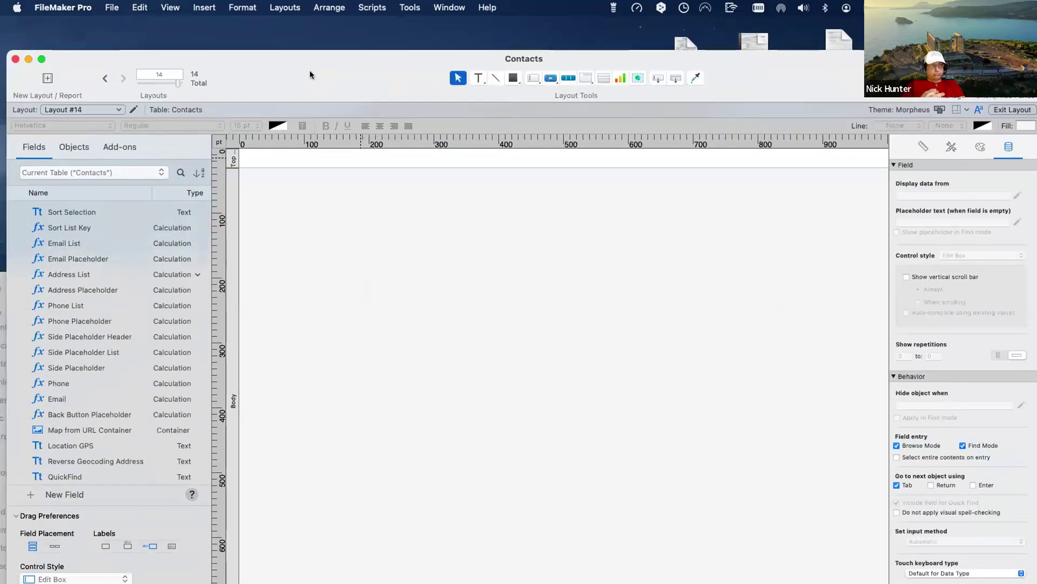
- Place the Title, First and Last fields together, stacked with their labels, near the upper edge of the empty layout body
{"action": "scroll", "coordinate": [118, 276], "scroll_direction": "up", "scroll_amount": 10}
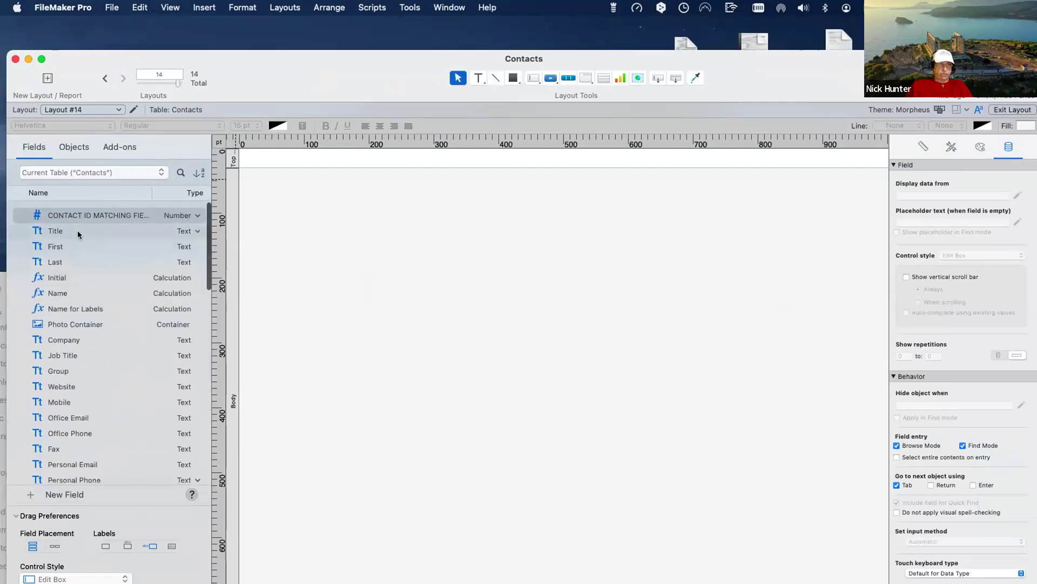
{"action": "left_click", "coordinate": [76, 231]}
{"action": "left_click", "coordinate": [76, 245], "text": "shift"}
{"action": "left_click", "coordinate": [76, 259], "text": "shift"}
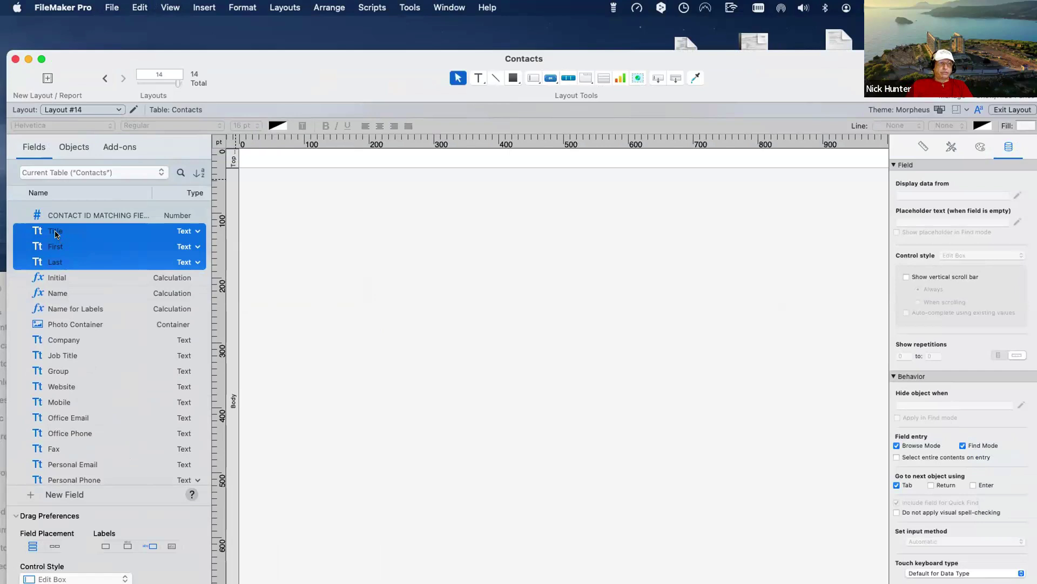
{"action": "left_click_drag", "start_coordinate": [58, 263], "coordinate": [328, 212]}
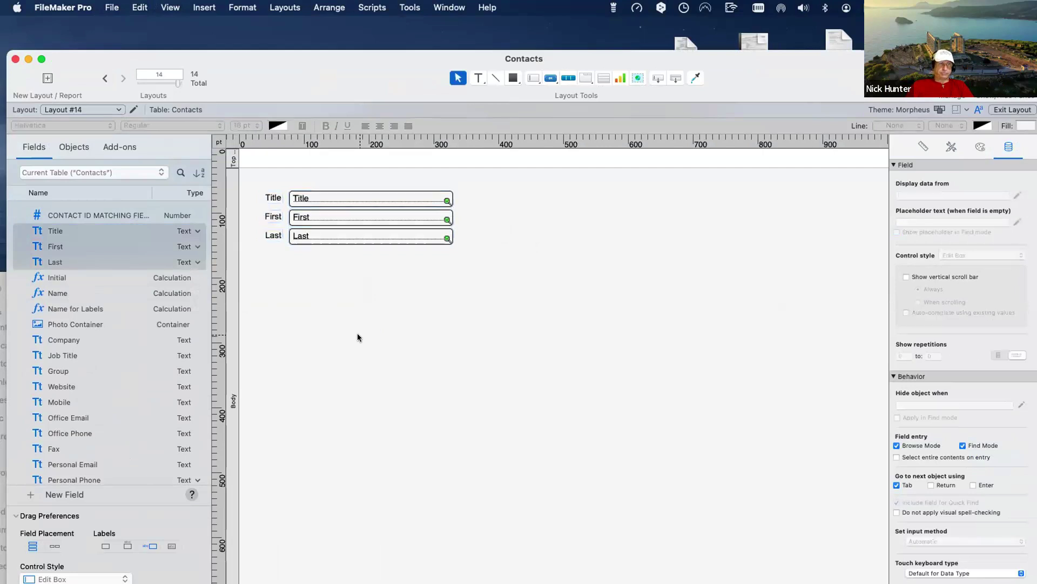
{"action": "left_click", "coordinate": [99, 339]}
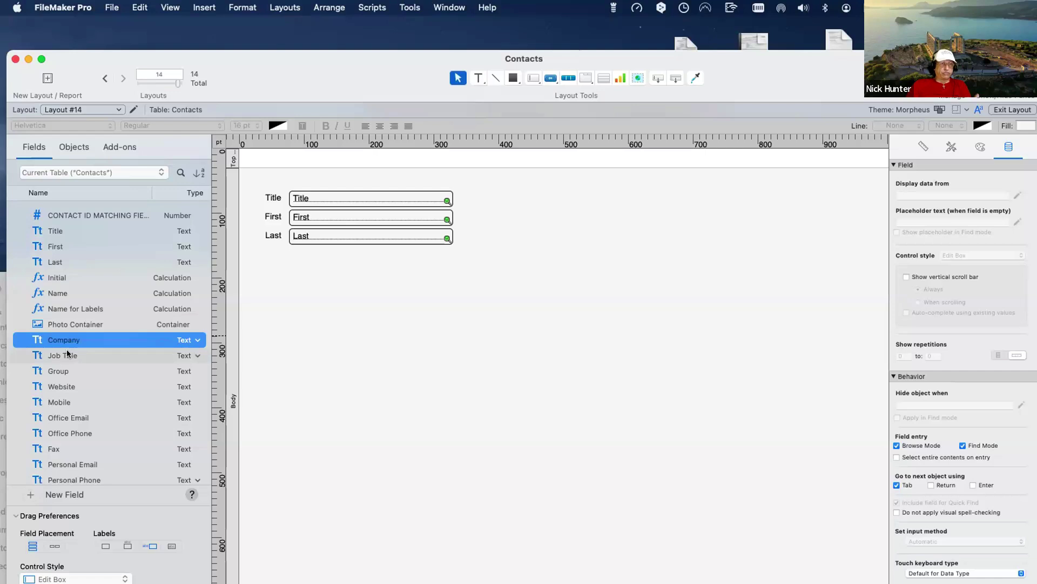
{"action": "left_click", "coordinate": [317, 202]}
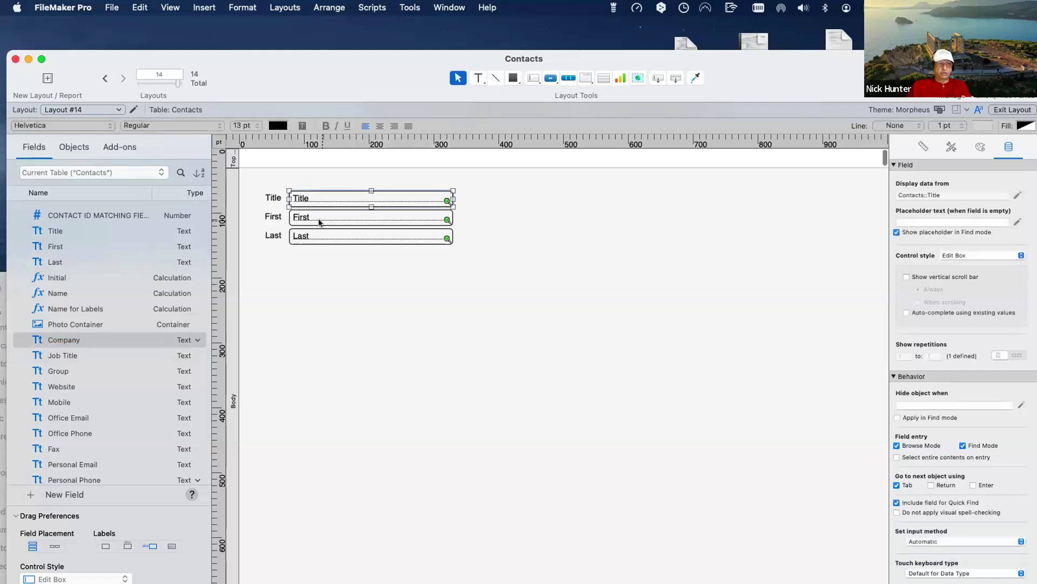
{"action": "left_click", "coordinate": [320, 236]}
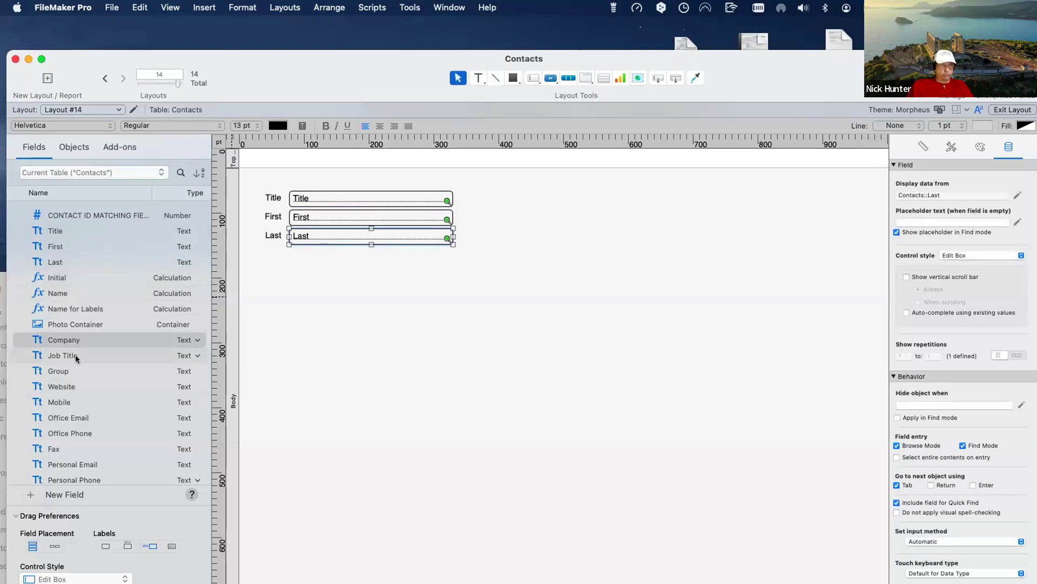
- Filter the field list by "Pho", place the Photo Container field below the Last field and delete its label
{"action": "scroll", "coordinate": [70, 434], "scroll_direction": "down", "scroll_amount": 5}
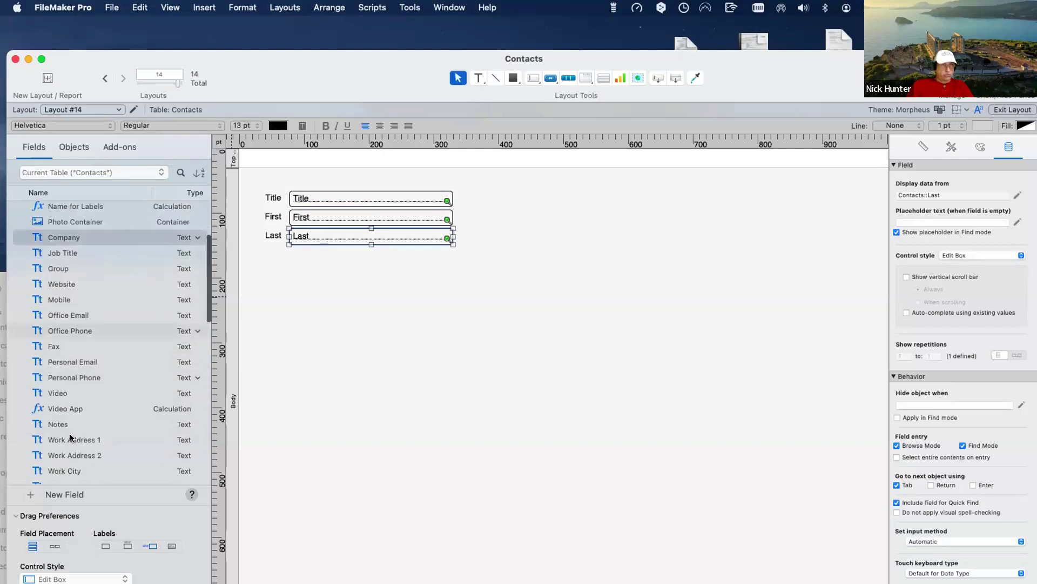
{"action": "scroll", "coordinate": [67, 402], "scroll_direction": "down", "scroll_amount": 5}
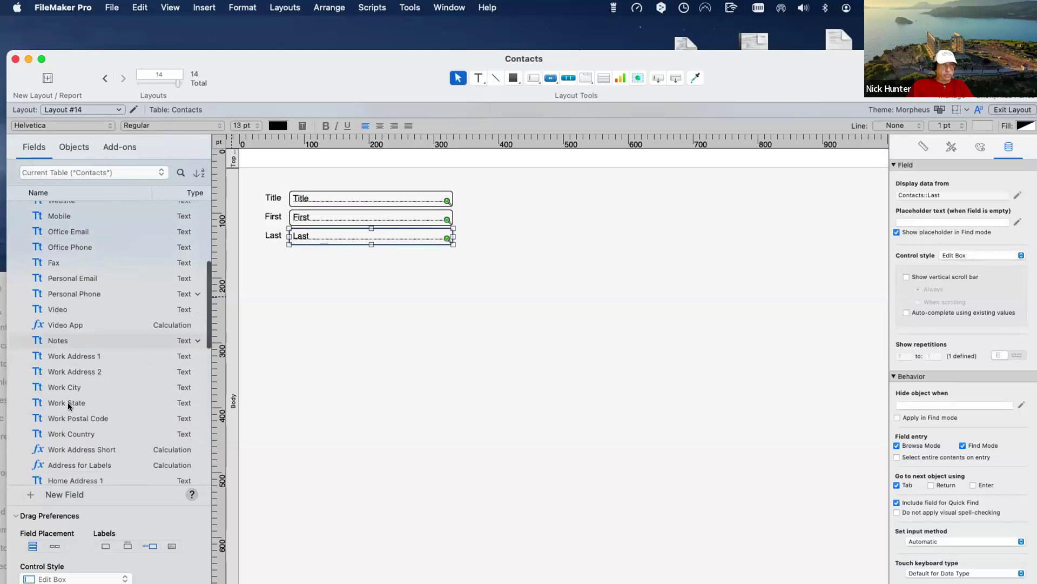
{"action": "scroll", "coordinate": [67, 402], "scroll_direction": "up", "scroll_amount": 10}
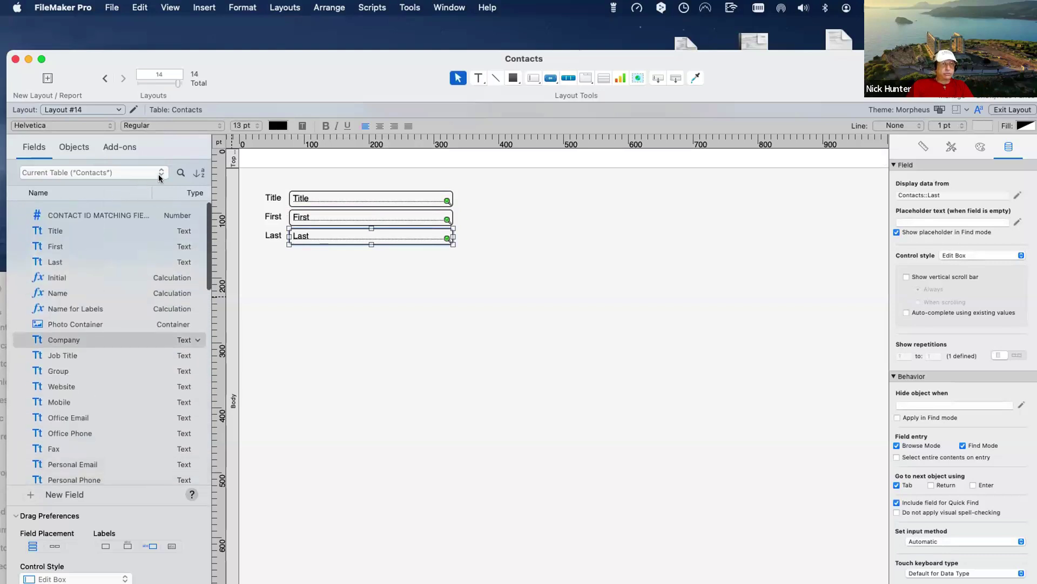
{"action": "left_click", "coordinate": [181, 173]}
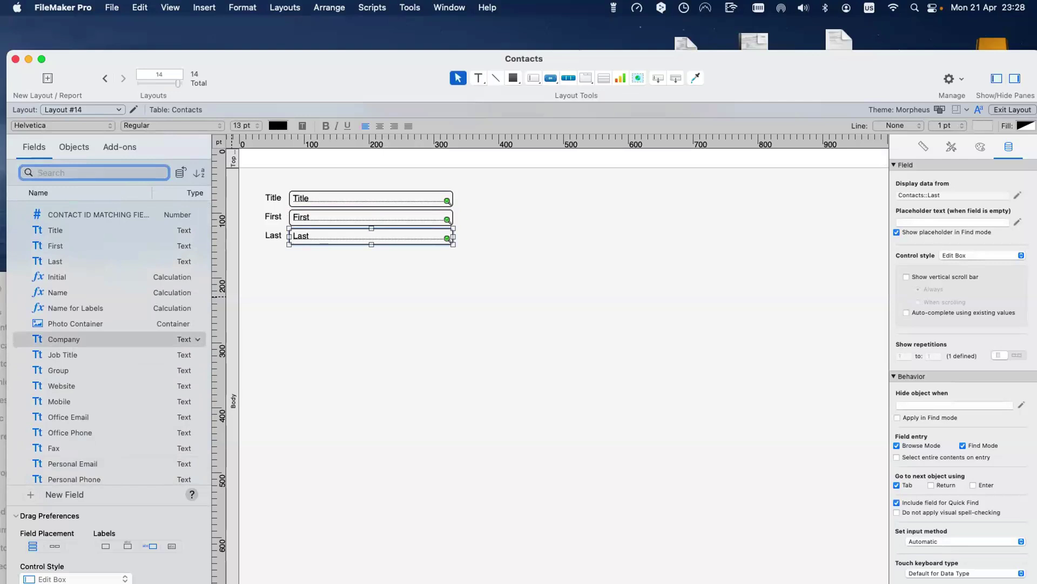
{"action": "type", "text": "Pho"}
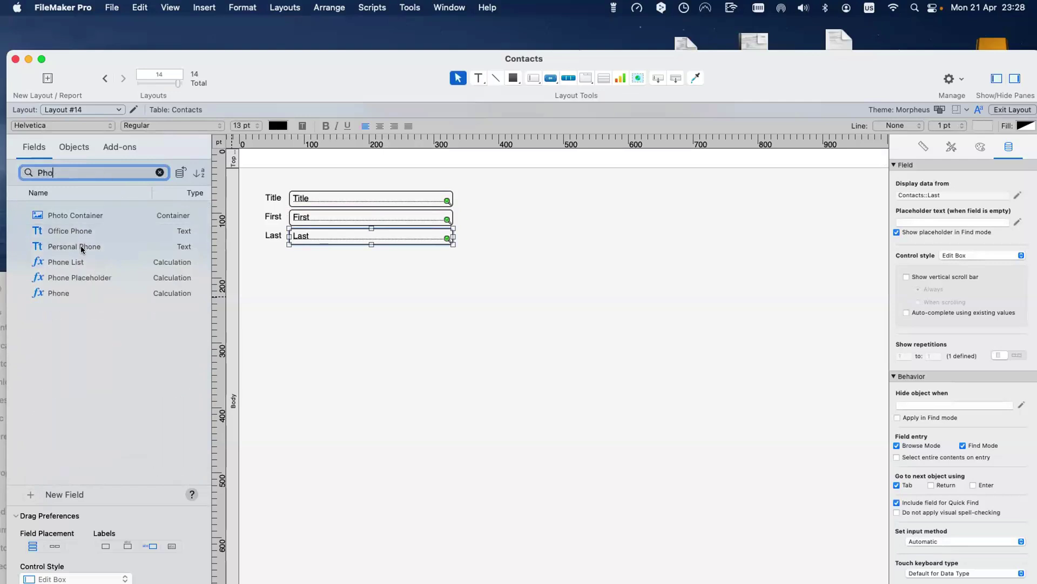
{"action": "left_click", "coordinate": [54, 215]}
{"action": "left_click_drag", "start_coordinate": [258, 271], "coordinate": [342, 287]}
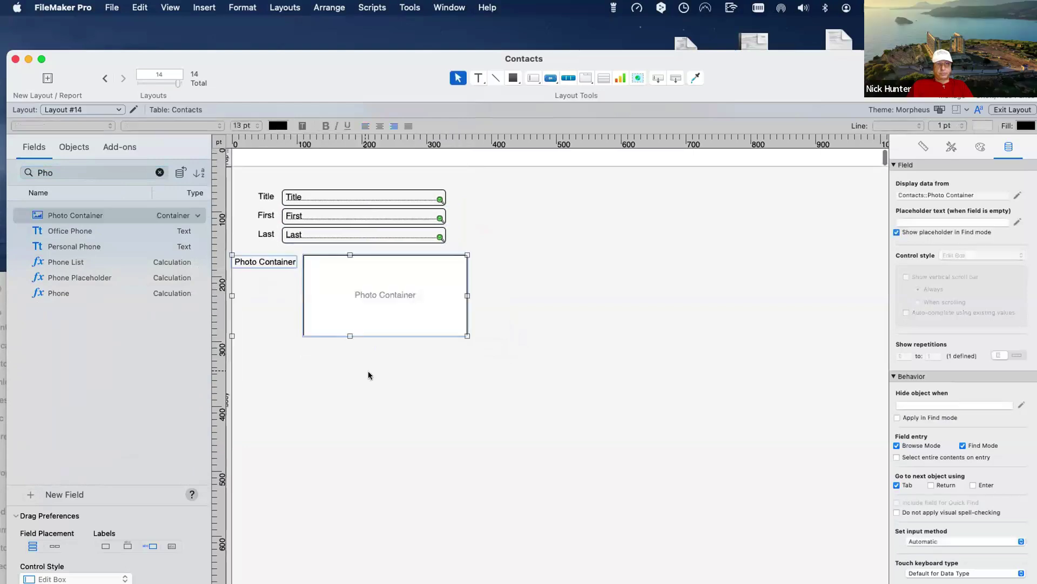
{"action": "left_click", "coordinate": [267, 261]}
{"action": "key", "text": "Delete"}
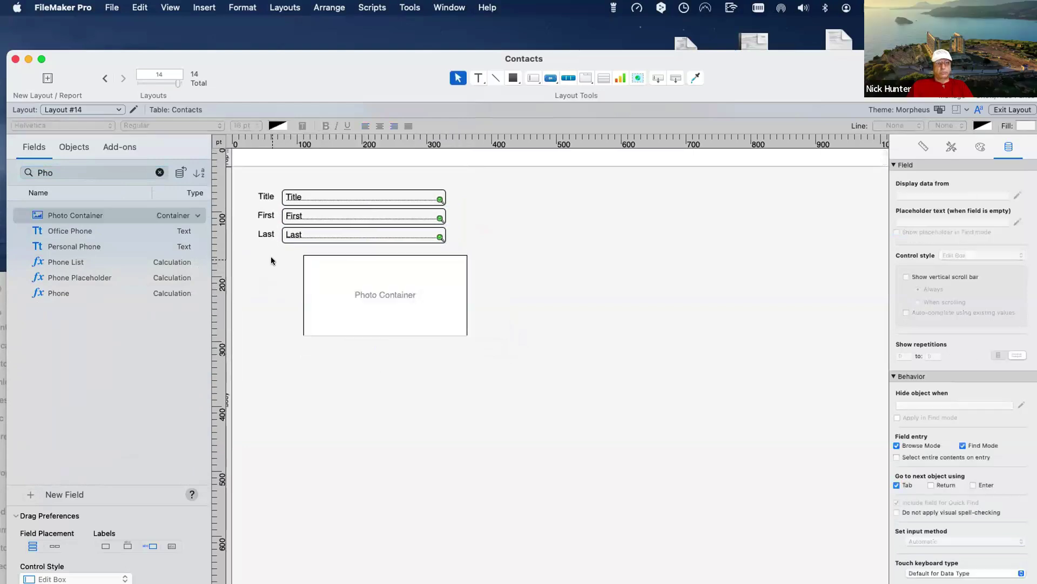
- Shrink the Photo Container to about 80 pt square beside the Title, First and Last fields, aligned with their upper and lower edges
{"action": "left_click", "coordinate": [359, 296]}
{"action": "left_click_drag", "start_coordinate": [474, 335], "coordinate": [485, 219]}
{"action": "left_click", "coordinate": [493, 265]}
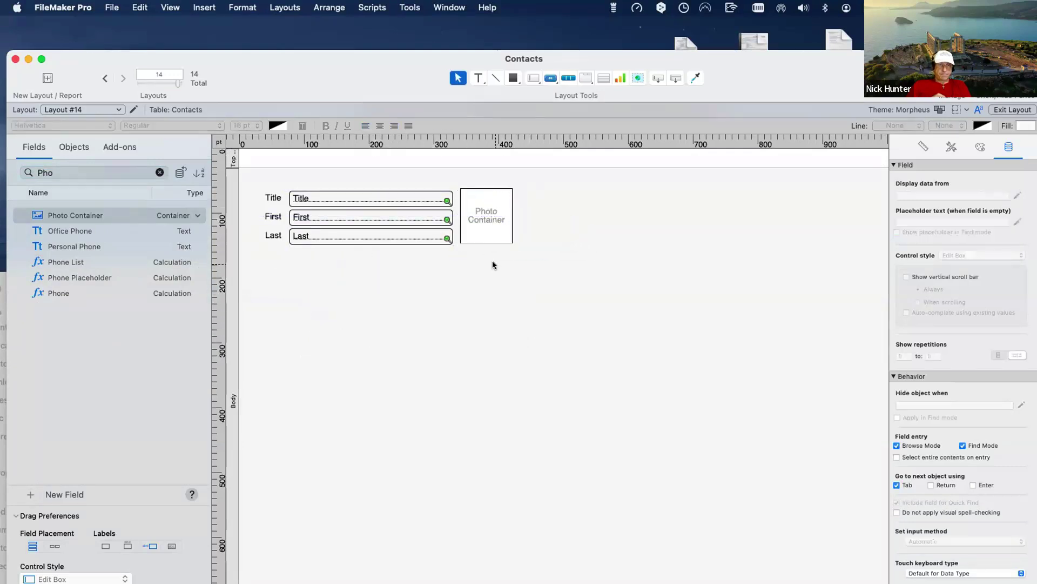
{"action": "left_click", "coordinate": [491, 234]}
{"action": "left_click_drag", "start_coordinate": [486, 188], "coordinate": [485, 191]}
{"action": "left_click", "coordinate": [620, 313]}
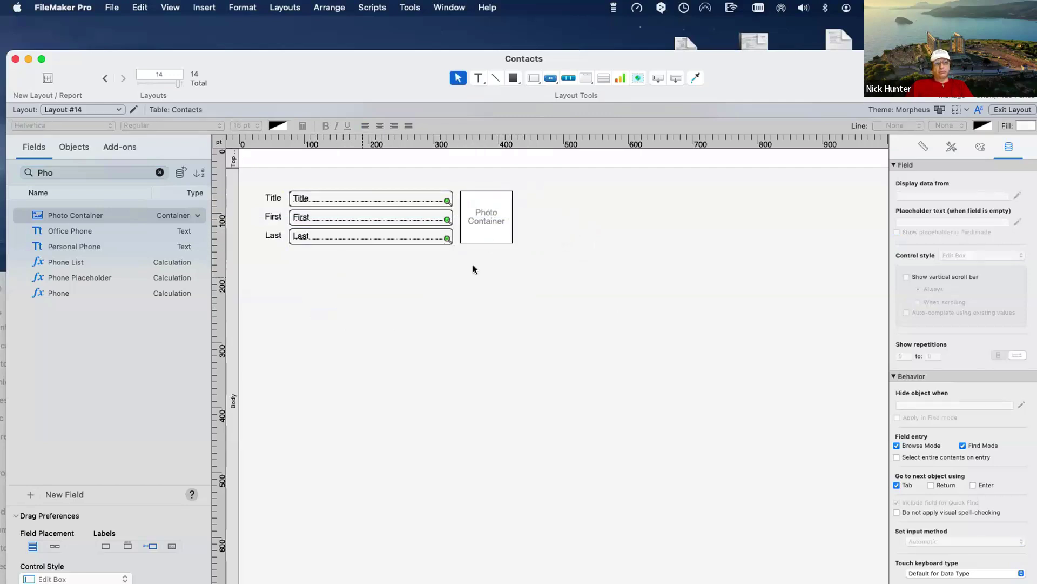
- Swap the arrangement so the Photo Container sits before the Title, First and Last fields, with their upper and lower edges aligned
{"action": "left_click_drag", "start_coordinate": [442, 284], "coordinate": [386, 286]}
{"action": "left_click_drag", "start_coordinate": [482, 205], "coordinate": [257, 181]}
{"action": "left_click_drag", "start_coordinate": [359, 245], "coordinate": [421, 215]}
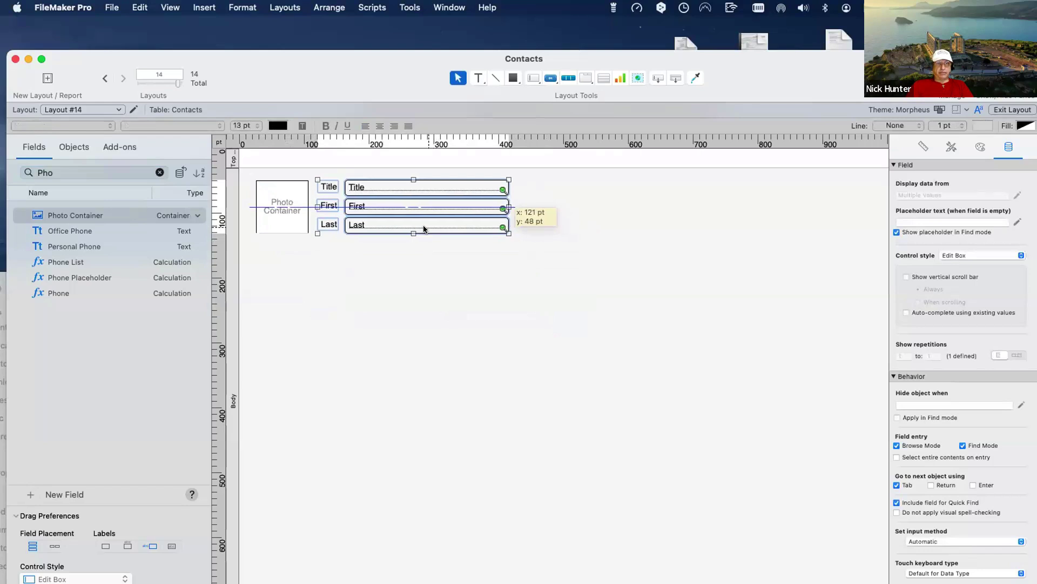
{"action": "left_click", "coordinate": [417, 253]}
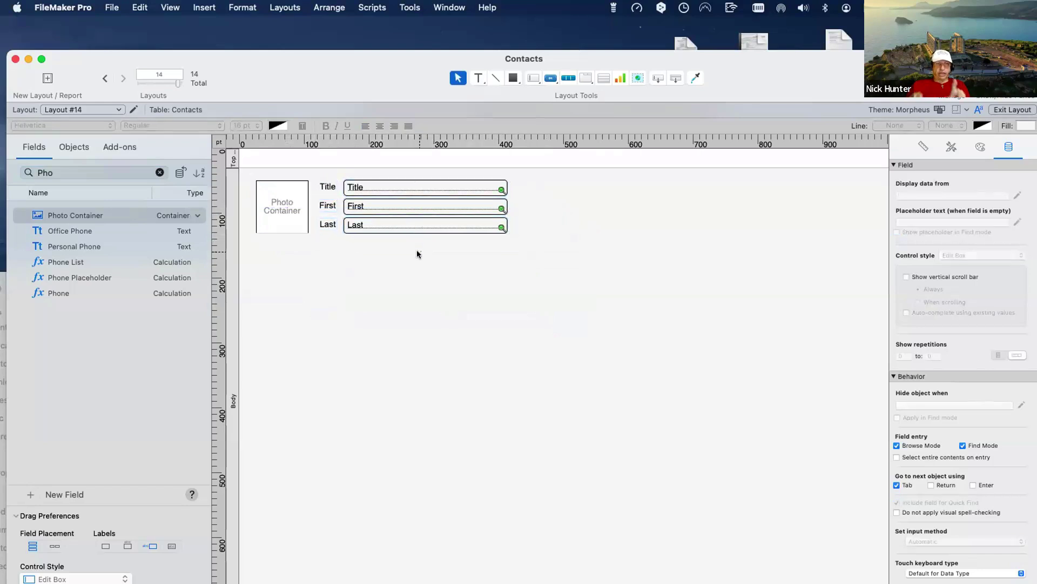
- Clear the field list filter and place the Company and Job Title fields below Last, aligned with the name fields and separated by a gap
{"action": "left_click", "coordinate": [160, 172]}
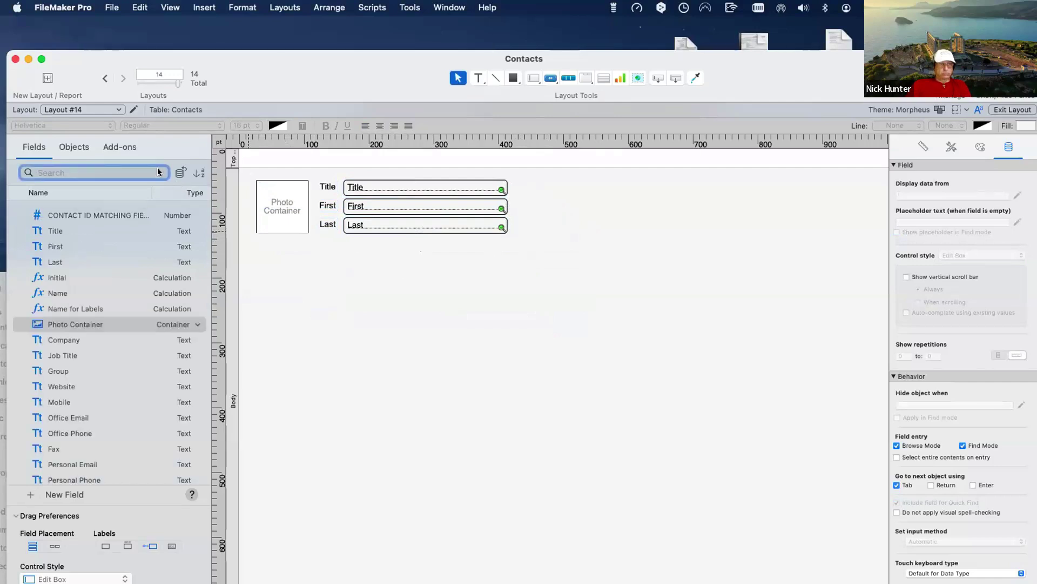
{"action": "left_click", "coordinate": [106, 339]}
{"action": "left_click", "coordinate": [99, 352], "text": "shift"}
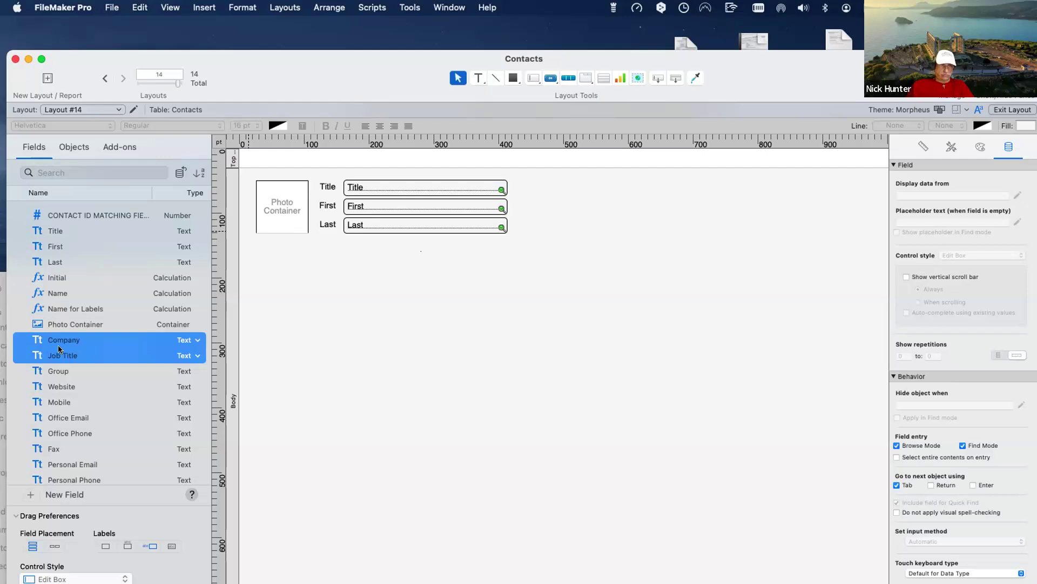
{"action": "mouse_move", "coordinate": [390, 281]}
{"action": "left_mouse_down"}
{"action": "mouse_move", "coordinate": [389, 271]}
{"action": "mouse_move", "coordinate": [382, 280]}
{"action": "left_mouse_up"}
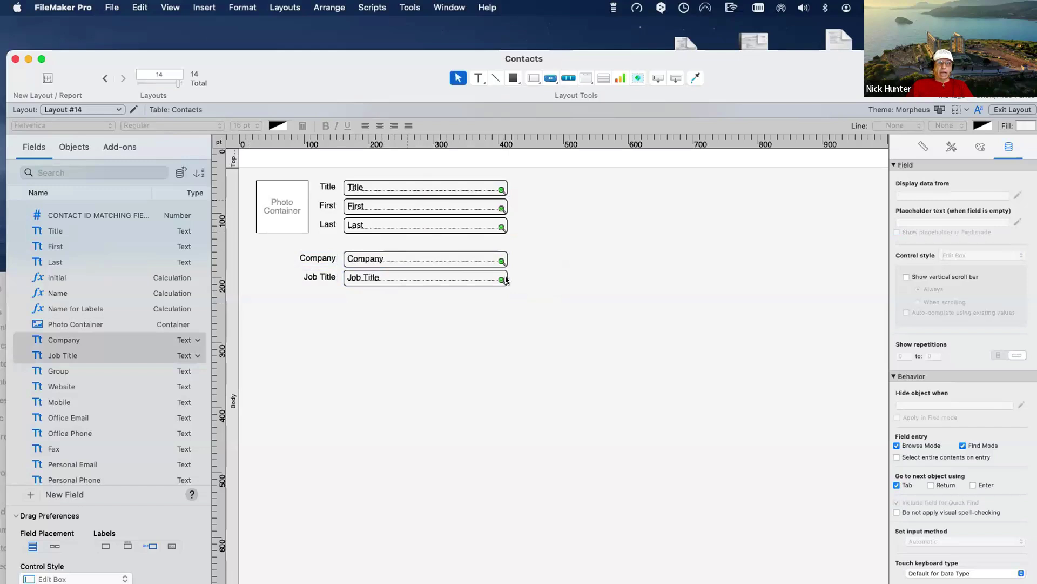
- Draw a horizontal separator line, as wide as the fields, in the gap between the Last and Company fields
{"action": "left_click_drag", "start_coordinate": [522, 296], "coordinate": [331, 181]}
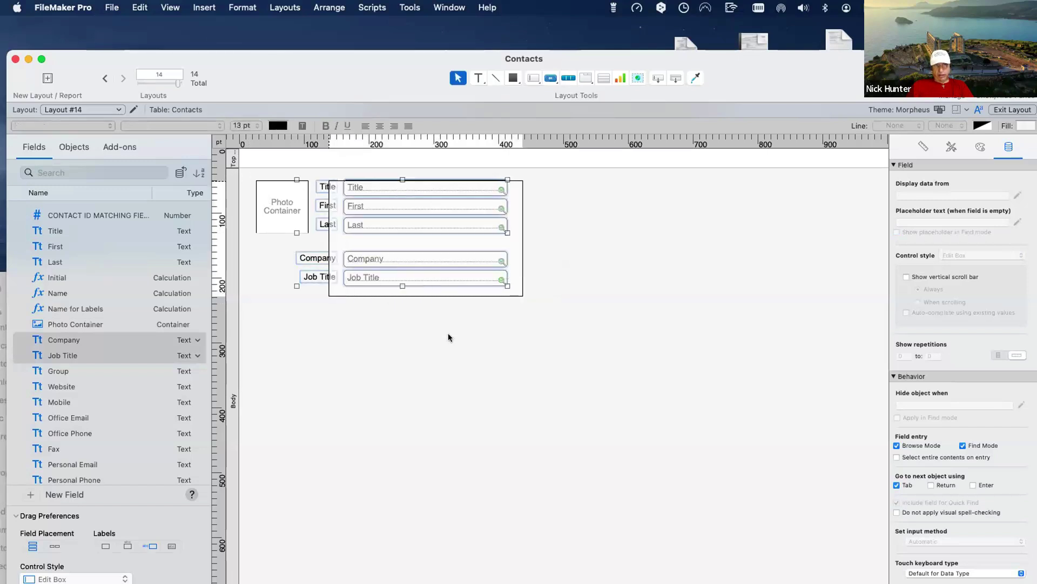
{"action": "left_click", "coordinate": [516, 247]}
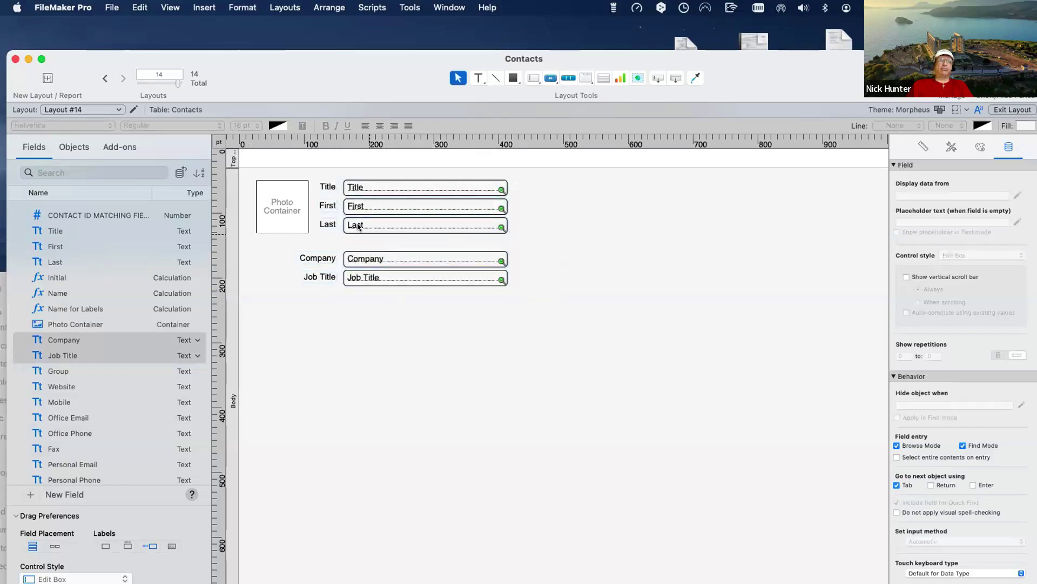
{"action": "left_click", "coordinate": [495, 78]}
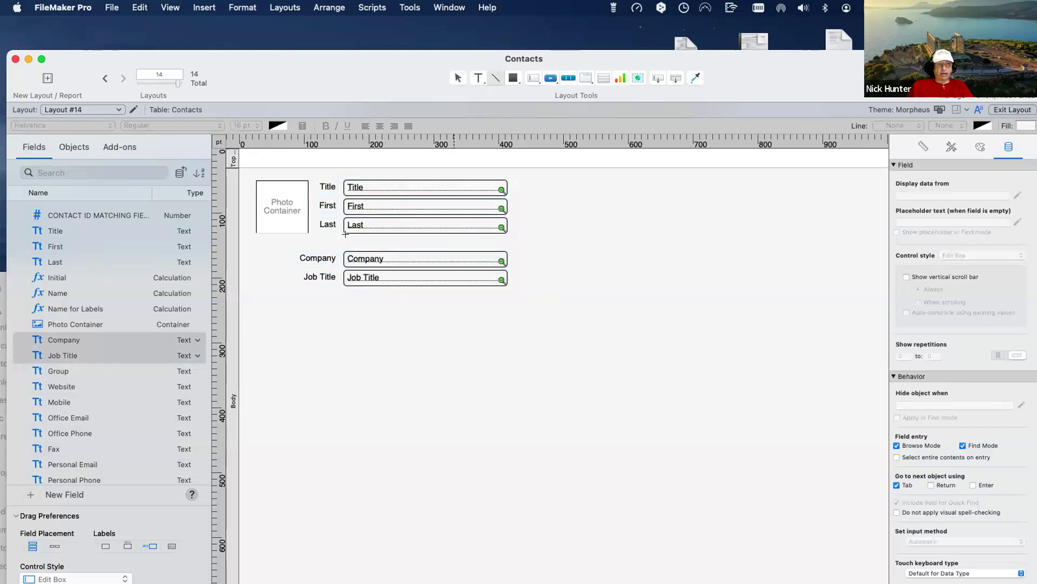
{"action": "left_click_drag", "start_coordinate": [343, 238], "coordinate": [505, 244]}
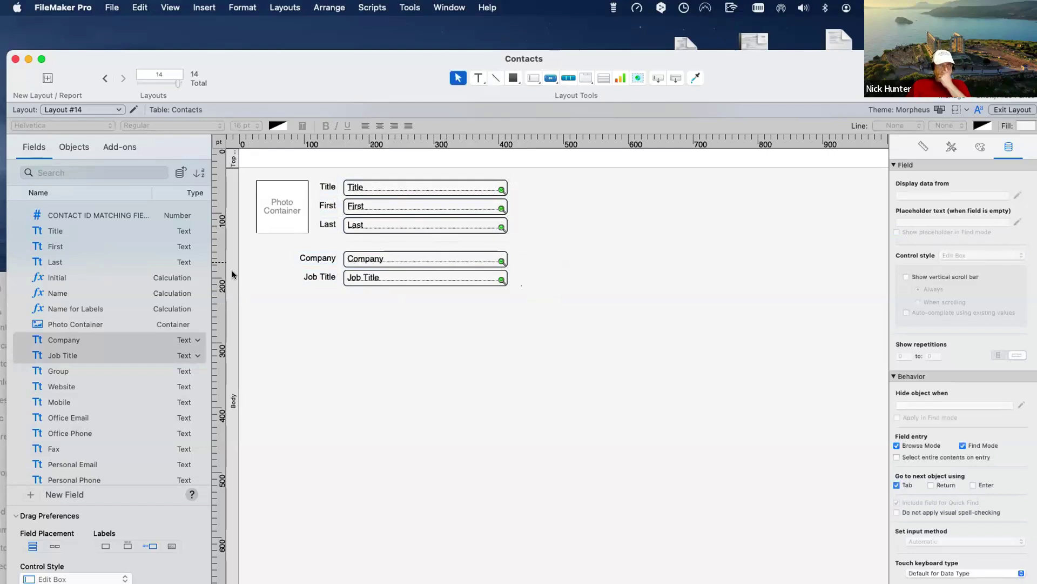
- Apply a style with a white background to the layout body
{"action": "left_click", "coordinate": [833, 348]}
{"action": "left_click", "coordinate": [952, 147]}
{"action": "left_click", "coordinate": [925, 240]}
{"action": "left_click", "coordinate": [624, 363]}
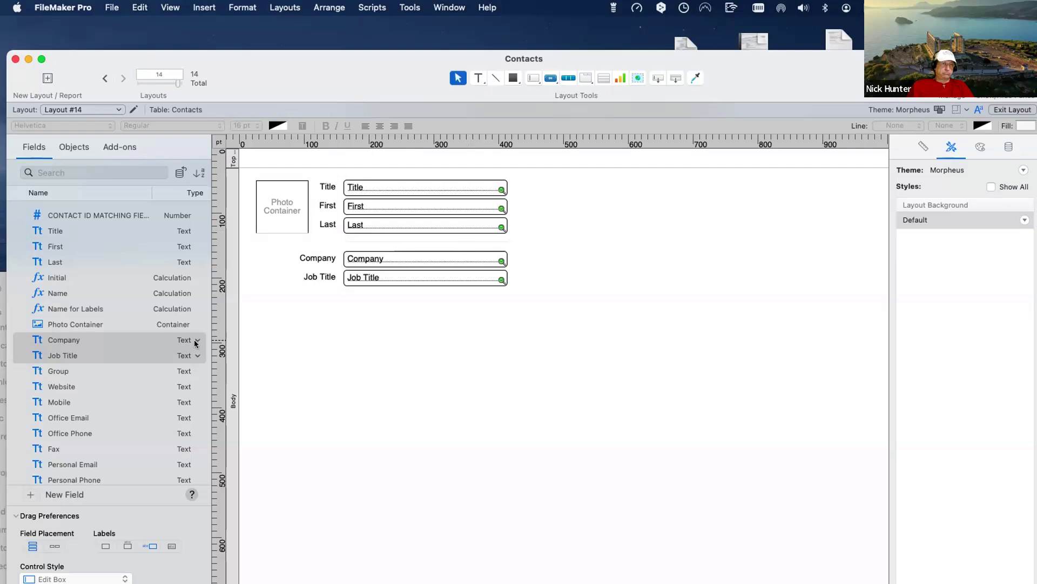
- Place the Group field with its label below Job Title, aligned with the fields above and set apart by a gap
{"action": "left_click", "coordinate": [89, 367]}
{"action": "left_click", "coordinate": [83, 365]}
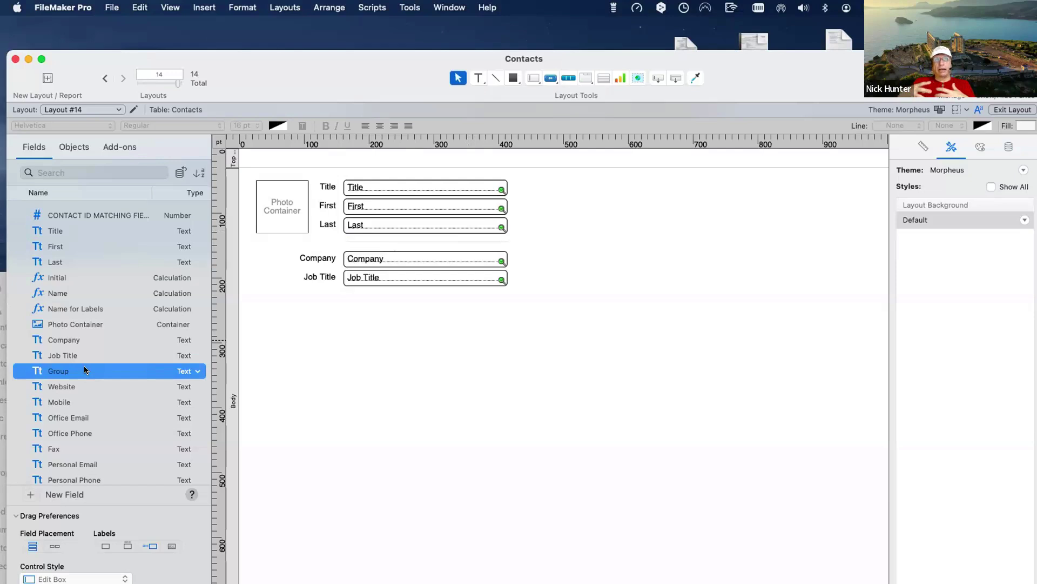
{"action": "left_click_drag", "start_coordinate": [83, 365], "coordinate": [524, 319]}
{"action": "left_click_drag", "start_coordinate": [299, 197], "coordinate": [260, 178]}
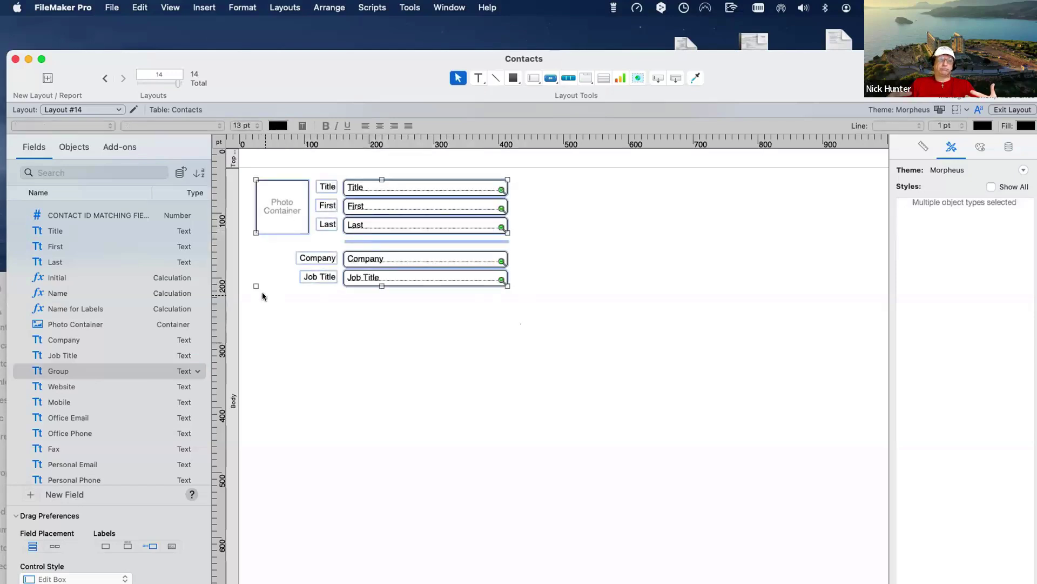
{"action": "left_click_drag", "start_coordinate": [400, 322], "coordinate": [382, 310]}
- Filter the field list by "statu" and place the Status Filter field with its label directly below the Group field
{"action": "scroll", "coordinate": [134, 383], "scroll_direction": "down", "scroll_amount": 10}
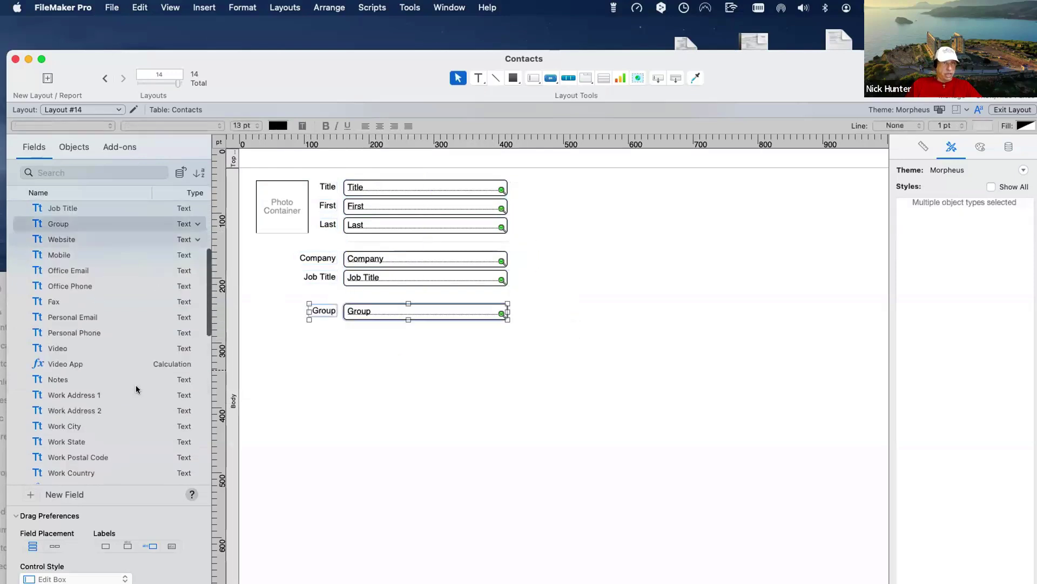
{"action": "scroll", "coordinate": [117, 391], "scroll_direction": "up", "scroll_amount": 1}
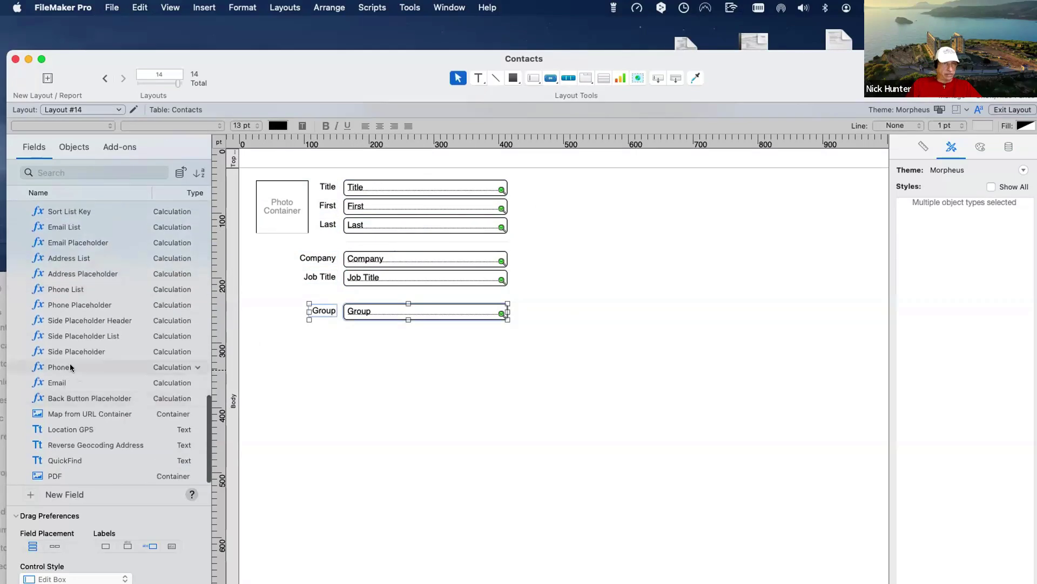
{"action": "scroll", "coordinate": [70, 363], "scroll_direction": "up", "scroll_amount": 5}
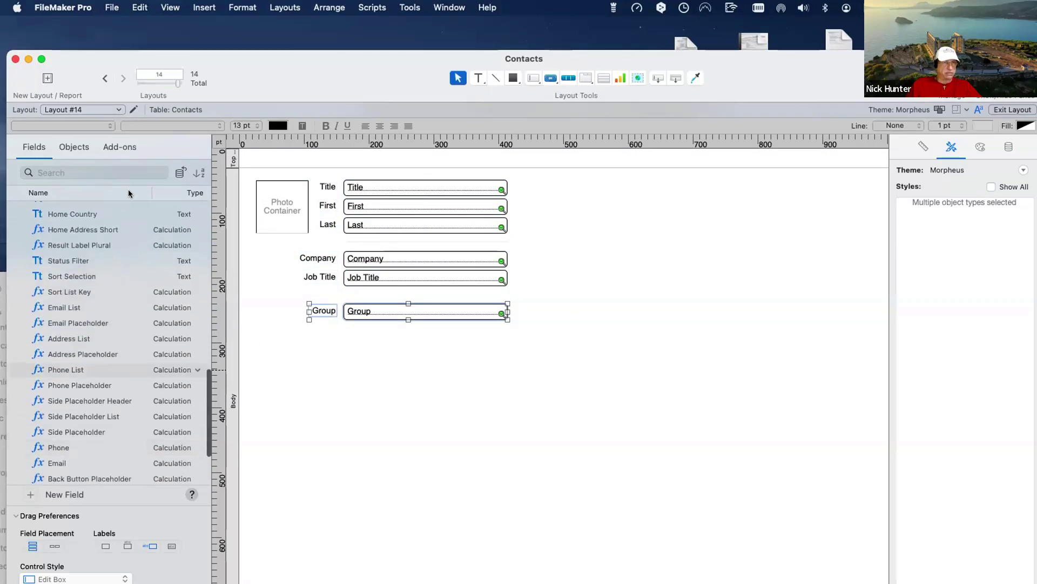
{"action": "left_click", "coordinate": [89, 166]}
{"action": "type", "text": "statu"}
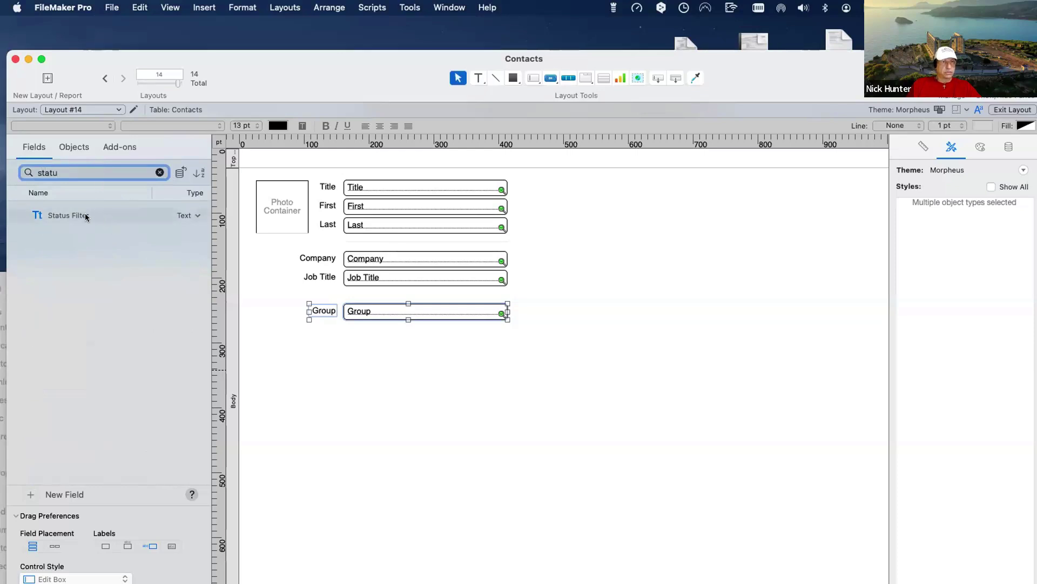
{"action": "left_click", "coordinate": [86, 215]}
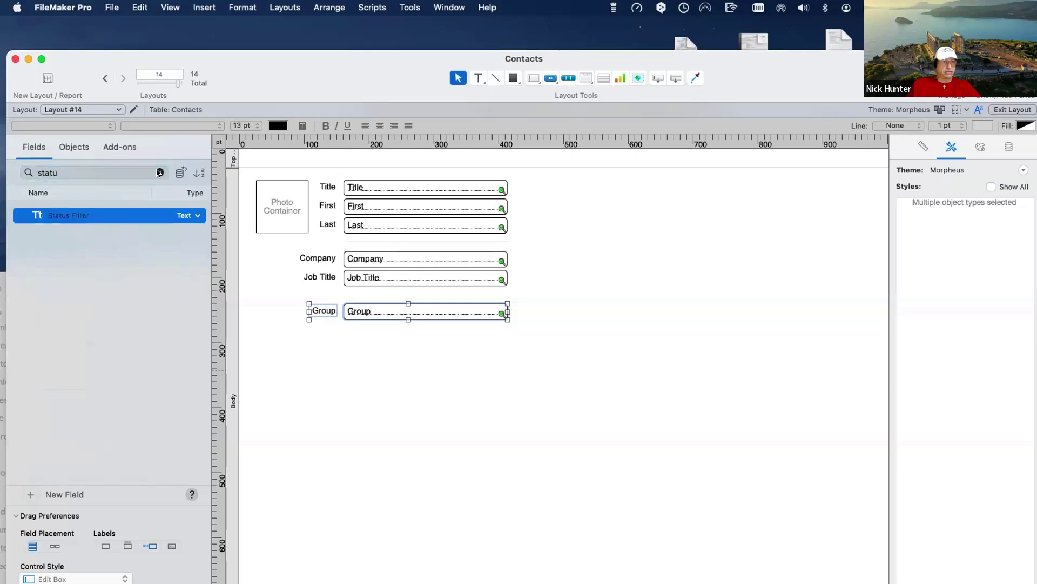
{"action": "left_click_drag", "start_coordinate": [112, 218], "coordinate": [366, 363]}
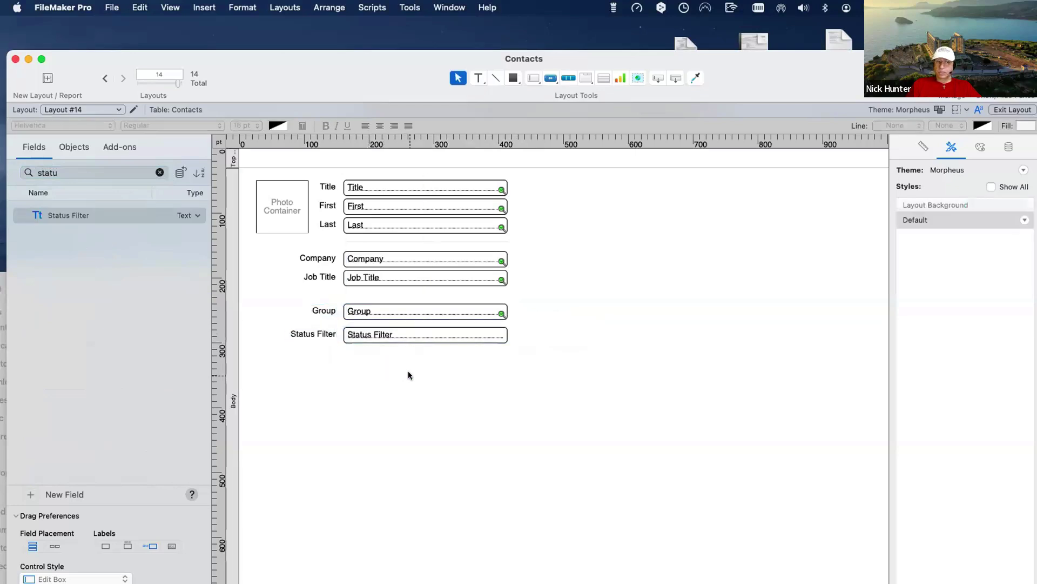
- Clear the field list filter and nudge the Status Filter field slightly closer to the Group field
{"action": "key", "text": "Escape"}
{"action": "scroll", "coordinate": [135, 281], "scroll_direction": "down", "scroll_amount": 20}
{"action": "scroll", "coordinate": [134, 281], "scroll_direction": "up", "scroll_amount": 5}
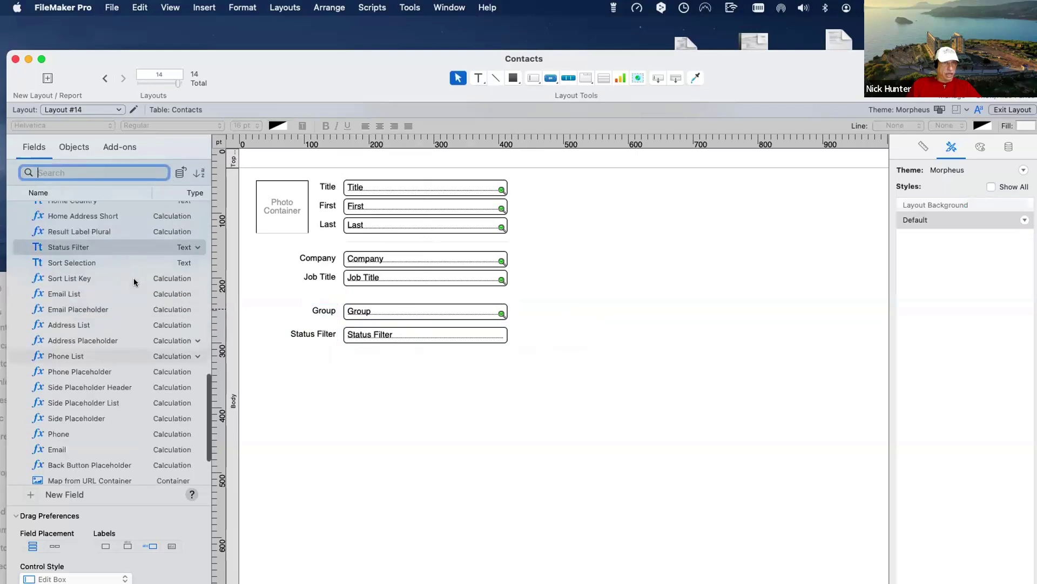
{"action": "scroll", "coordinate": [136, 279], "scroll_direction": "up", "scroll_amount": 5}
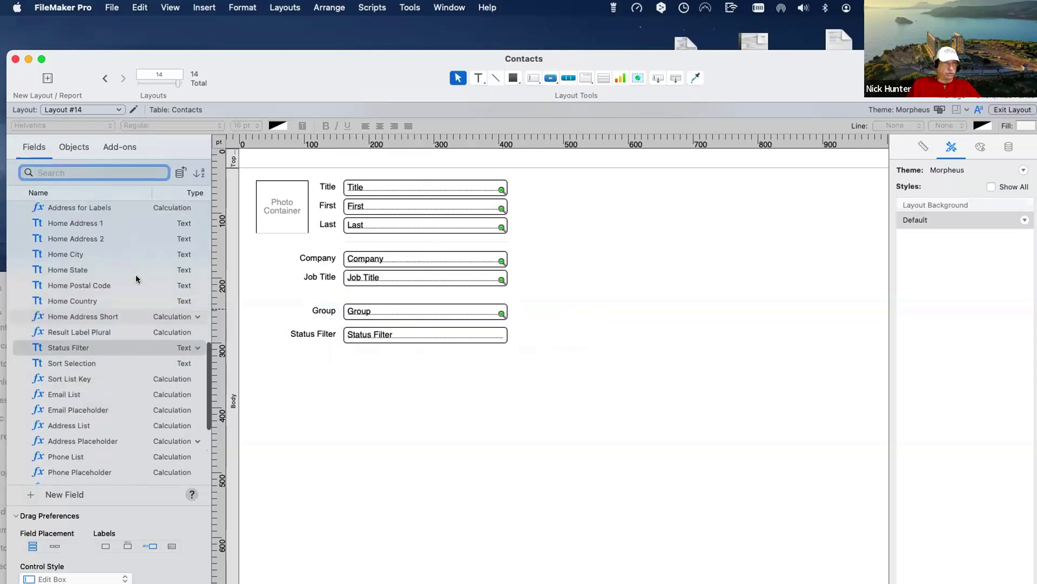
{"action": "scroll", "coordinate": [136, 279], "scroll_direction": "up", "scroll_amount": 8}
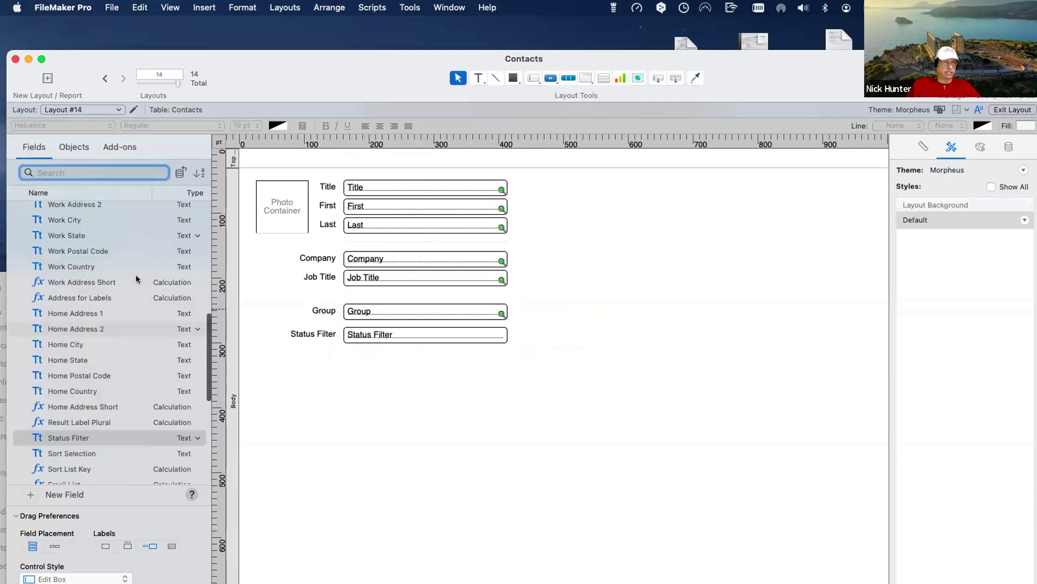
{"action": "scroll", "coordinate": [135, 279], "scroll_direction": "up", "scroll_amount": 13}
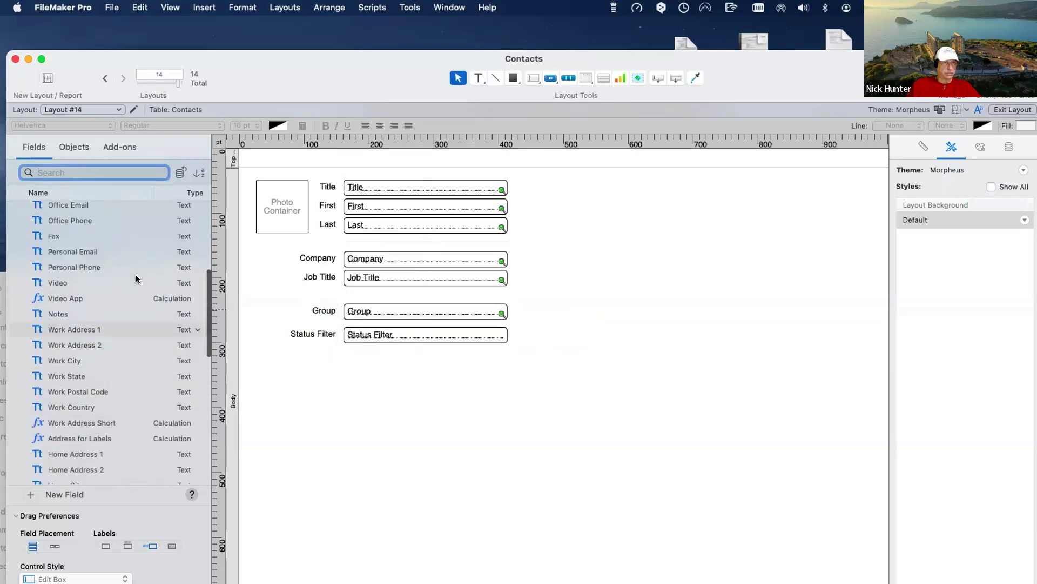
{"action": "scroll", "coordinate": [135, 274], "scroll_direction": "up", "scroll_amount": 2}
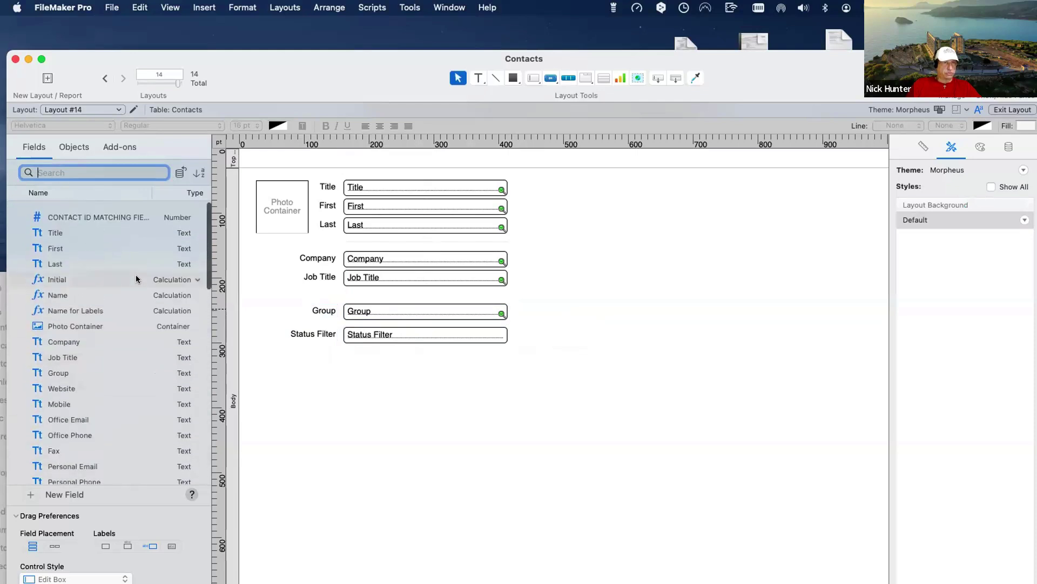
{"action": "left_click", "coordinate": [536, 503]}
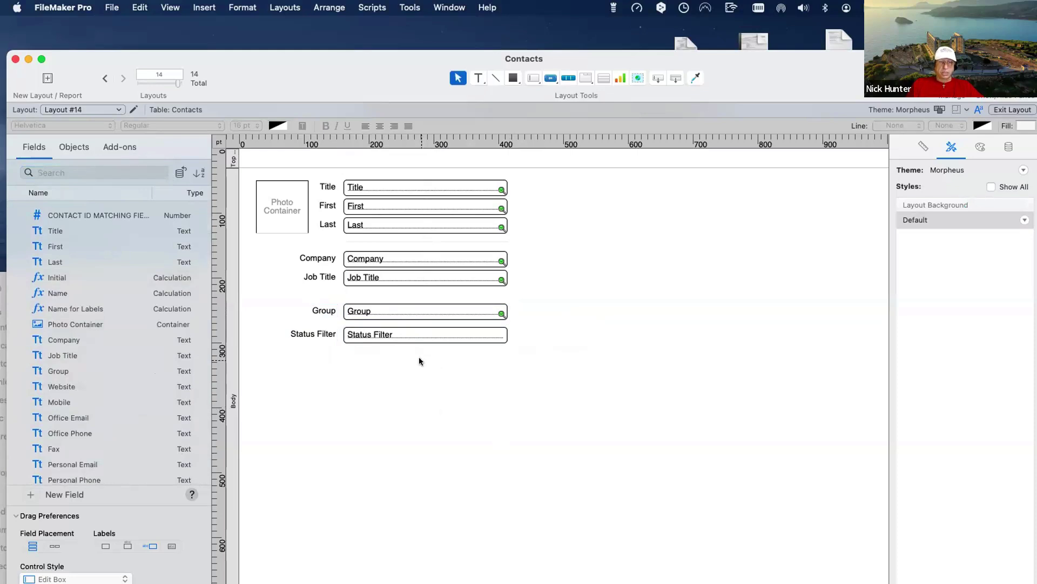
{"action": "left_click_drag", "start_coordinate": [389, 330], "coordinate": [389, 329]}
{"action": "left_click", "coordinate": [396, 371]}
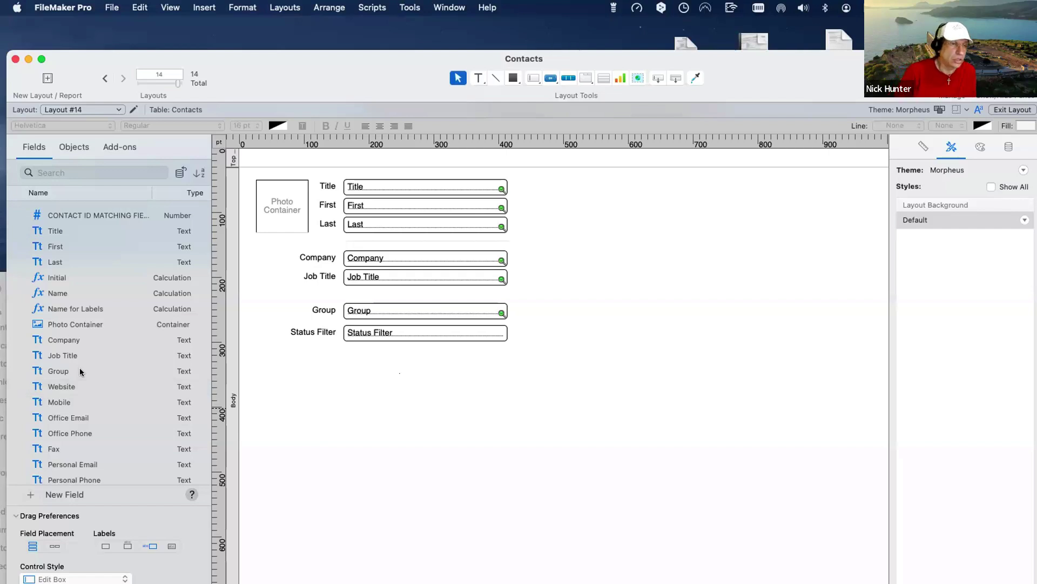
- Look through the field list for the mobile, phone and other contact detail fields
{"action": "scroll", "coordinate": [92, 380], "scroll_direction": "down", "scroll_amount": 3}
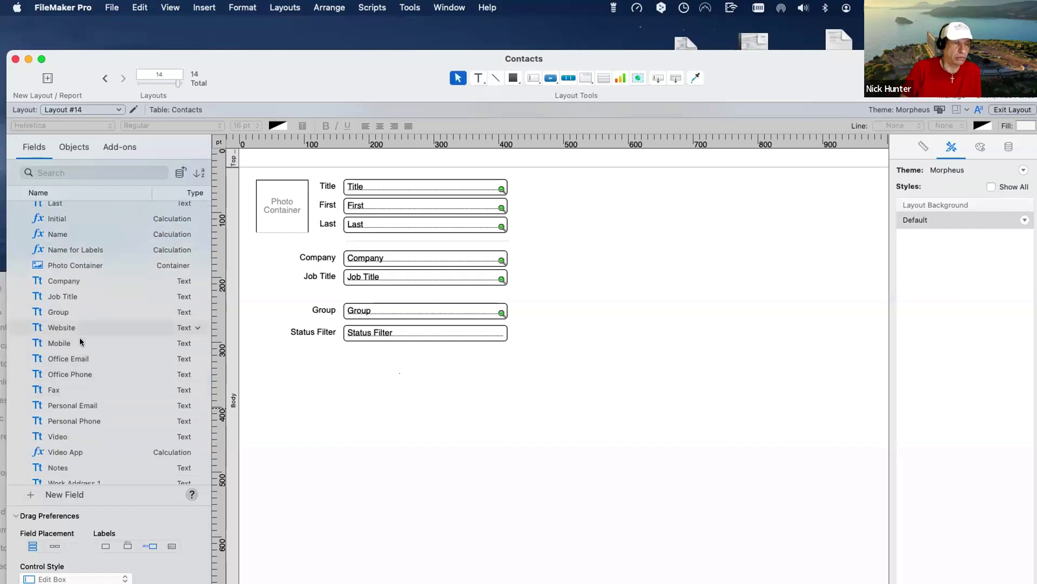
{"action": "scroll", "coordinate": [81, 340], "scroll_direction": "down", "scroll_amount": 1}
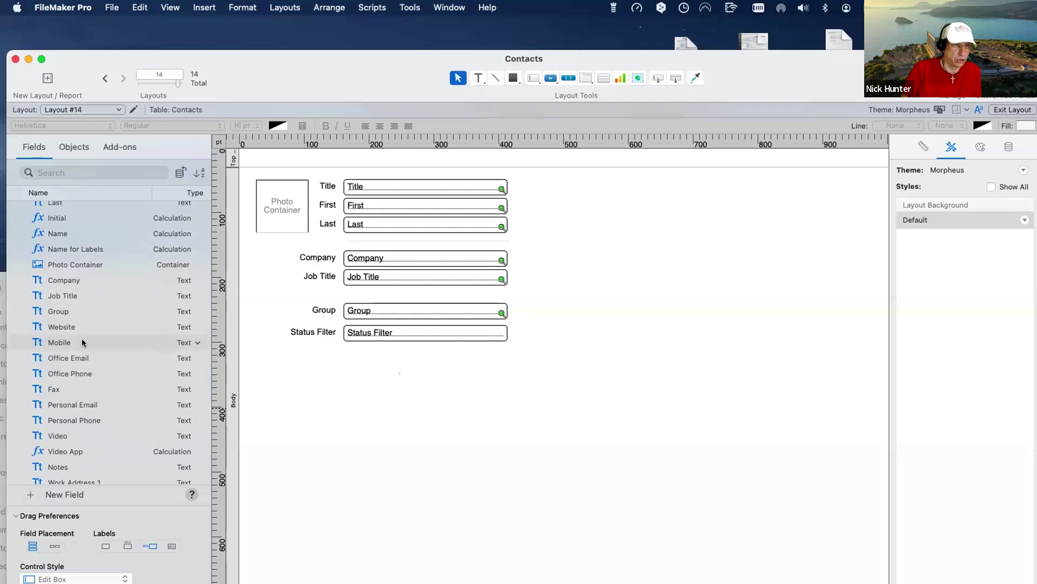
{"action": "left_click", "coordinate": [82, 340]}
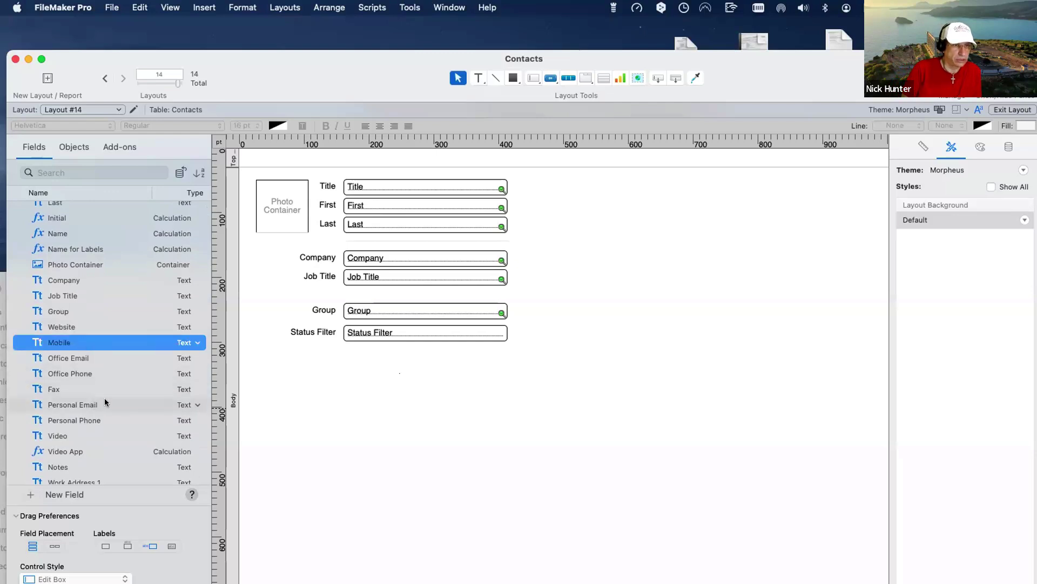
{"action": "scroll", "coordinate": [100, 411], "scroll_direction": "down", "scroll_amount": 10}
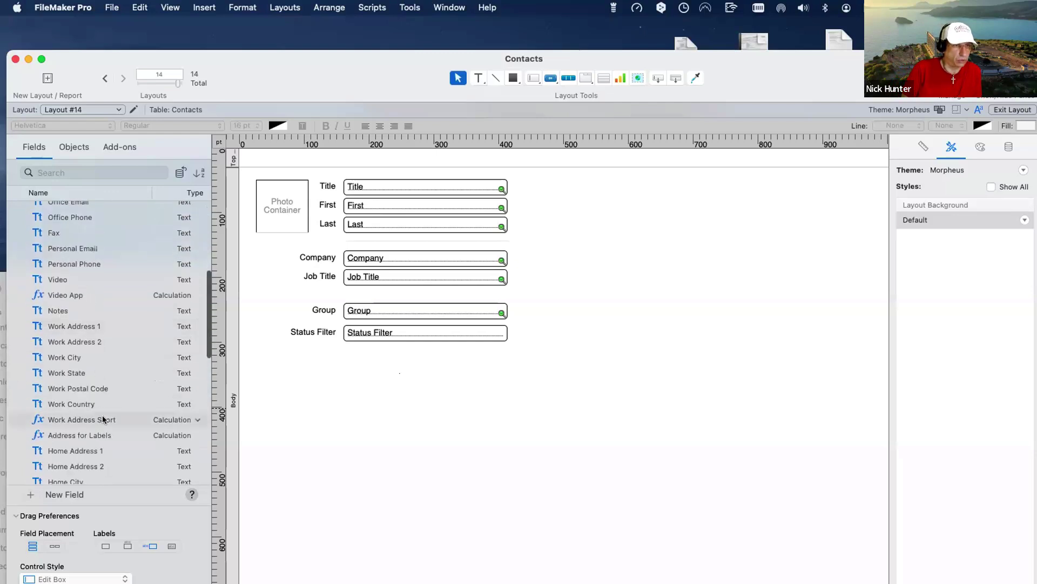
{"action": "scroll", "coordinate": [102, 415], "scroll_direction": "down", "scroll_amount": 9}
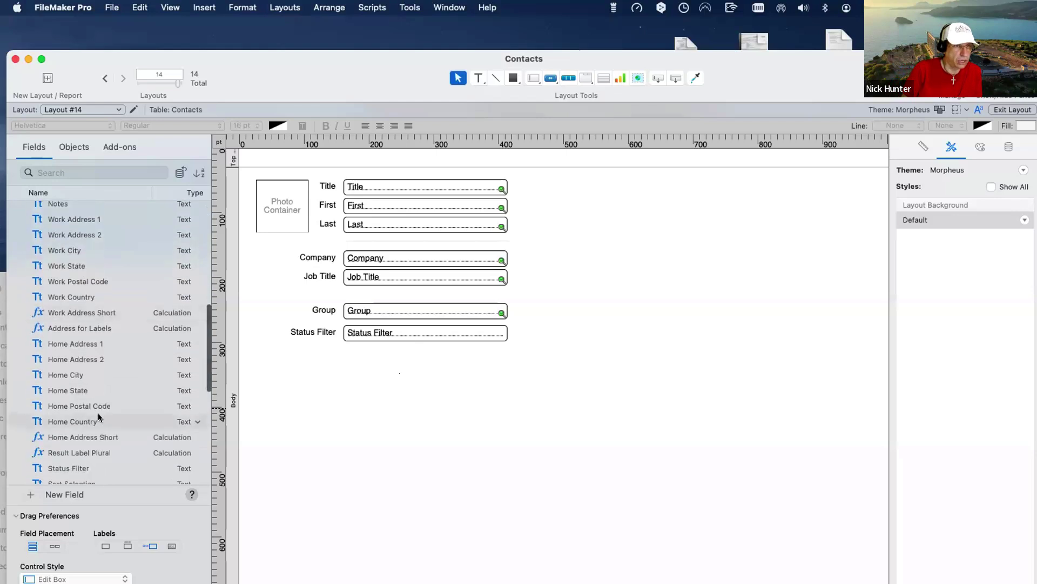
{"action": "scroll", "coordinate": [98, 410], "scroll_direction": "down", "scroll_amount": 9}
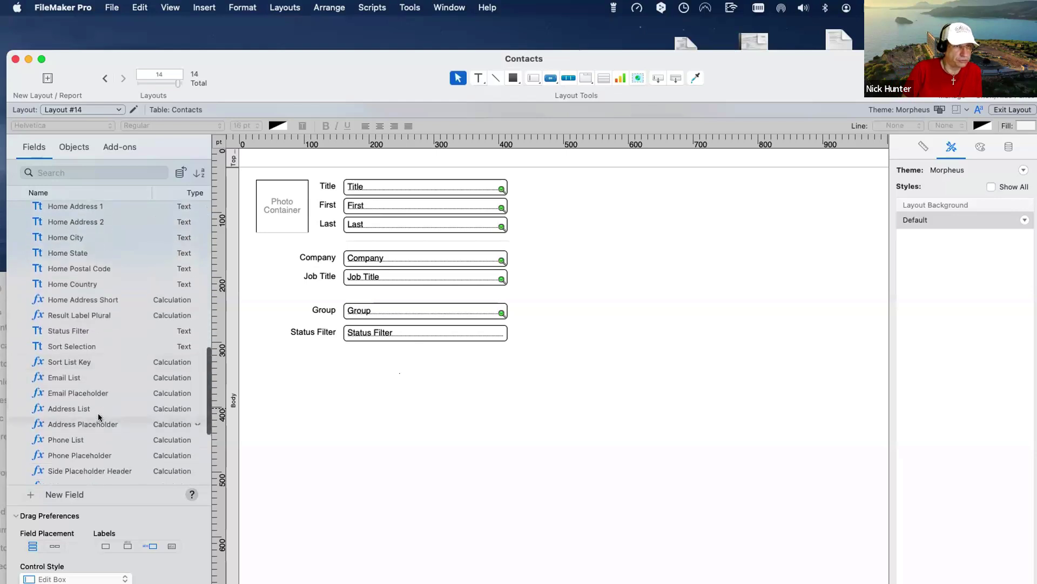
{"action": "scroll", "coordinate": [92, 389], "scroll_direction": "down", "scroll_amount": 2}
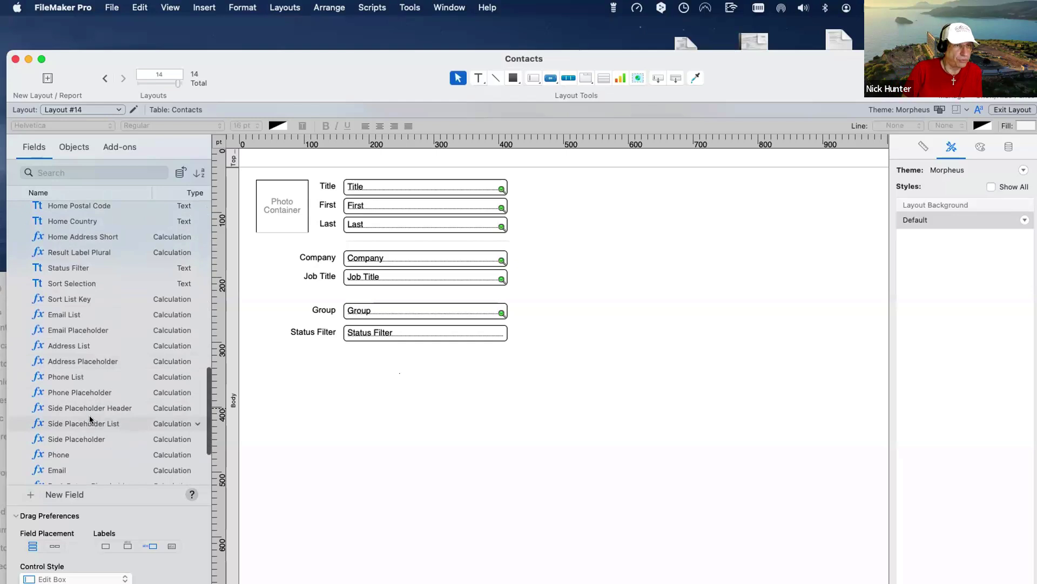
{"action": "scroll", "coordinate": [89, 415], "scroll_direction": "down", "scroll_amount": 8}
{"action": "scroll", "coordinate": [90, 415], "scroll_direction": "up", "scroll_amount": 15}
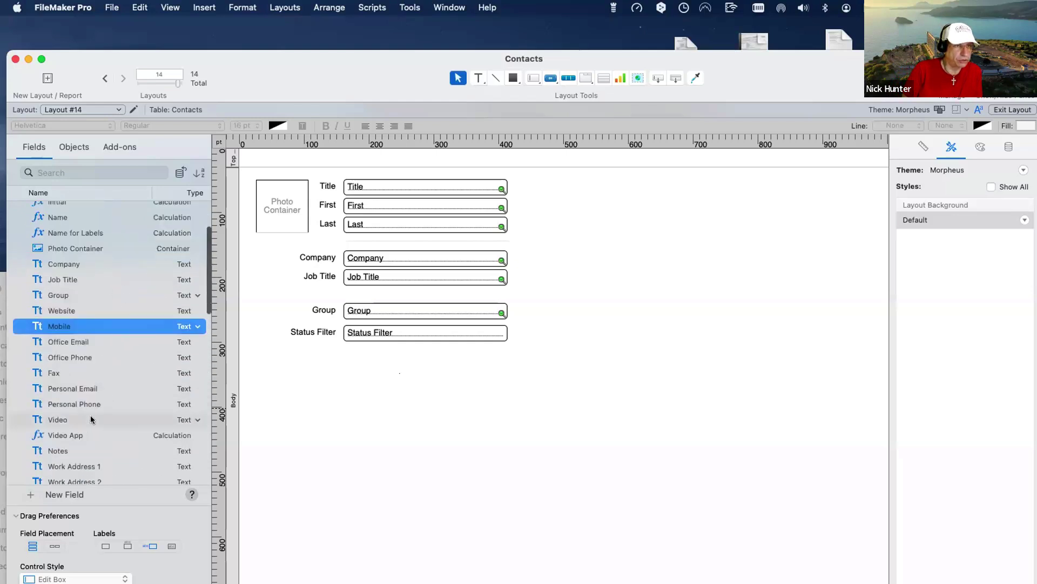
- Filter the field list by "Phone" and place the Office Phone and Personal Phone fields with labels below Status Filter, set apart by a gap
{"action": "left_click", "coordinate": [78, 171]}
{"action": "type", "text": "Phone"}
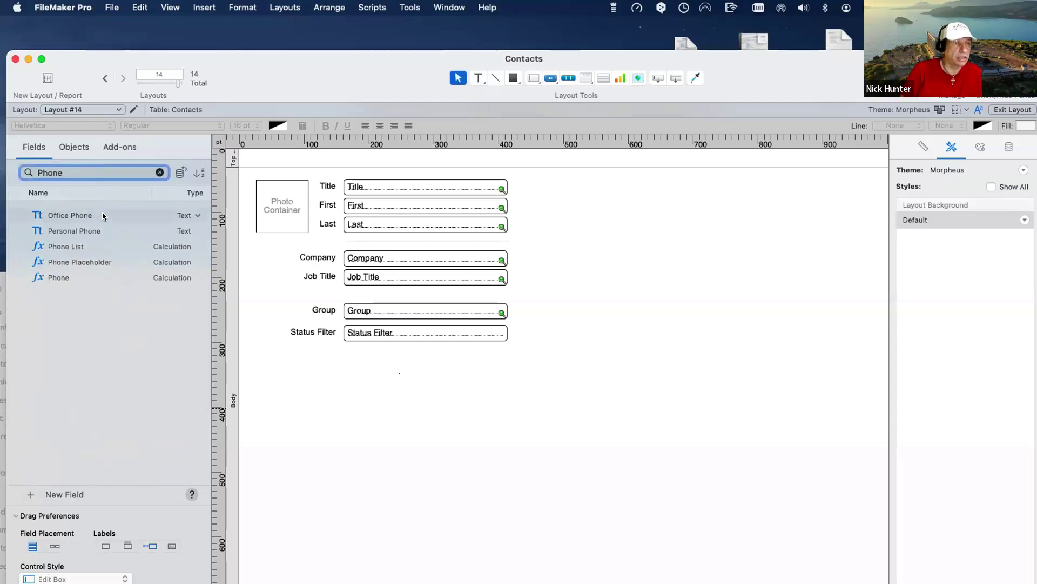
{"action": "left_click", "coordinate": [105, 214]}
{"action": "left_click", "coordinate": [101, 230], "text": "shift"}
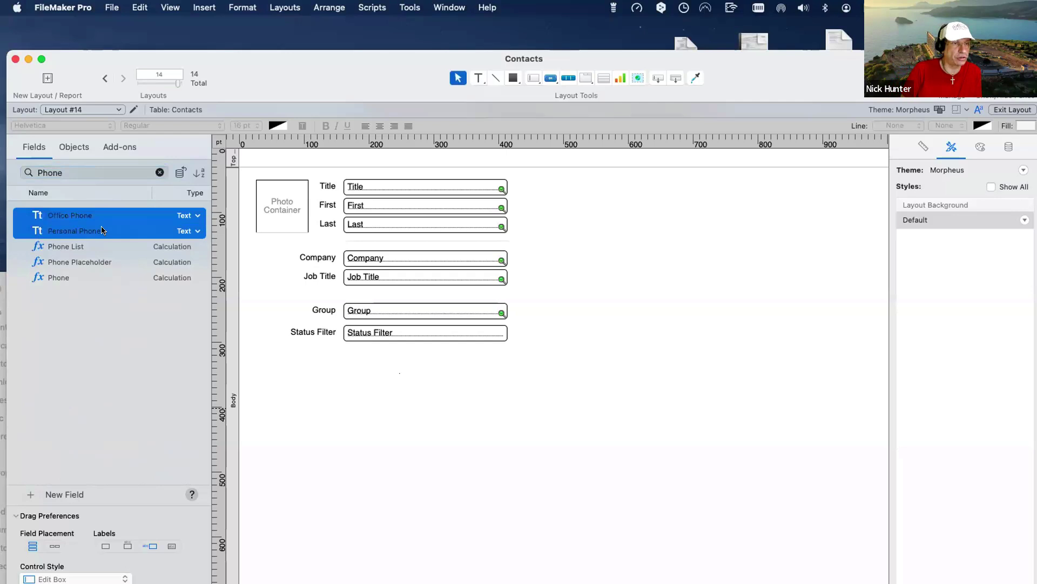
{"action": "left_click_drag", "start_coordinate": [183, 299], "coordinate": [381, 384]}
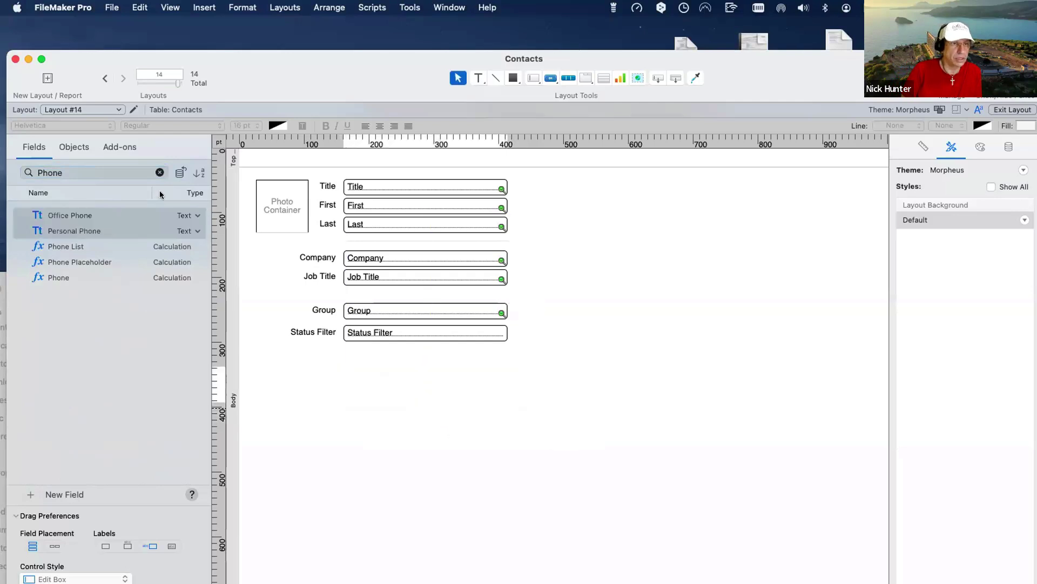
- Find the Mobile field, place it with its label below Personal Phone, and nudge it up to match the phone fields' spacing
{"action": "left_click", "coordinate": [114, 172]}
{"action": "type", "text": "Mob"}
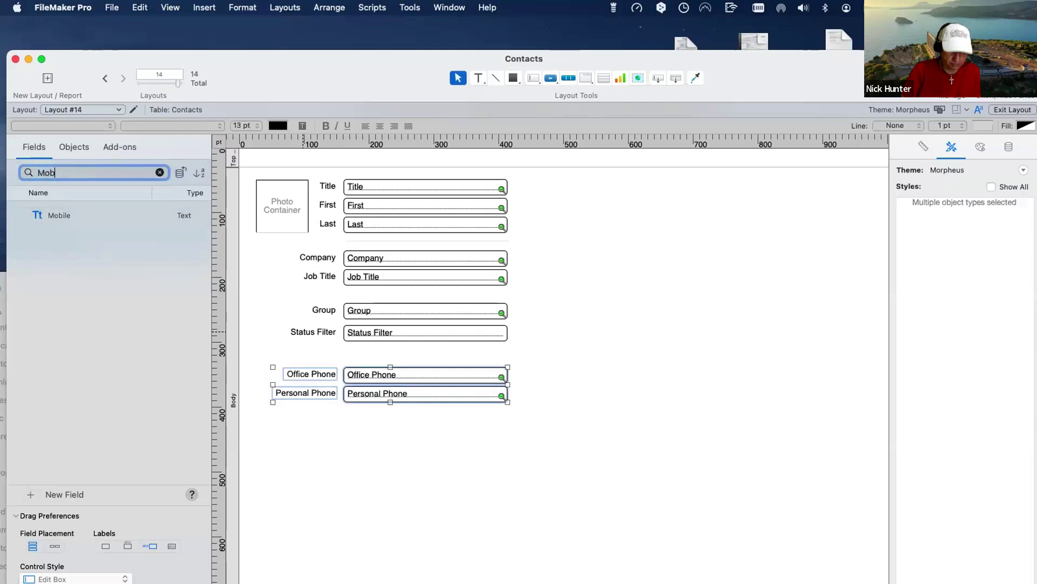
{"action": "left_click_drag", "start_coordinate": [67, 215], "coordinate": [380, 415]}
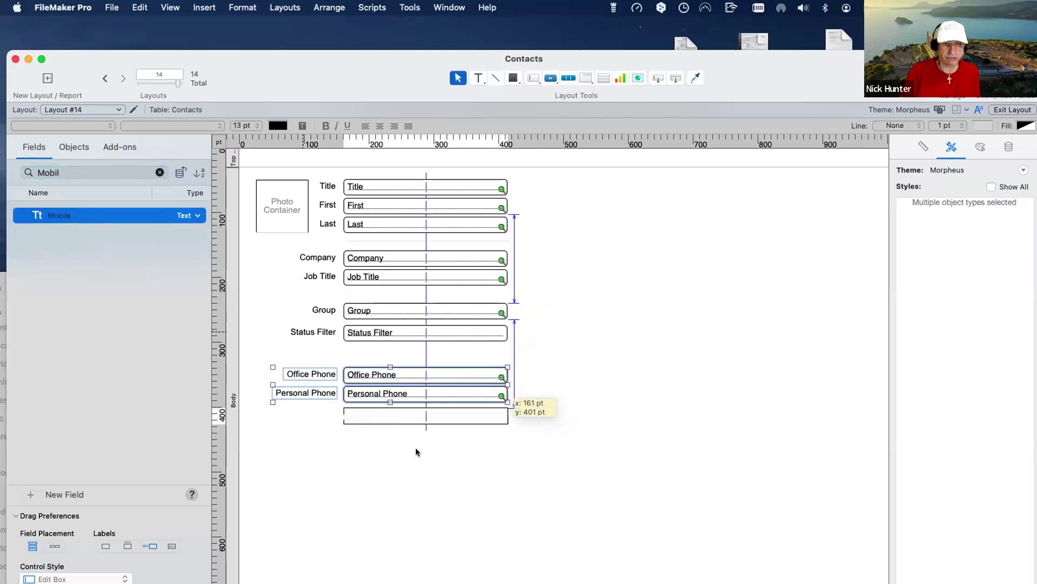
{"action": "left_click_drag", "start_coordinate": [416, 451], "coordinate": [416, 452]}
{"action": "left_click", "coordinate": [397, 418]}
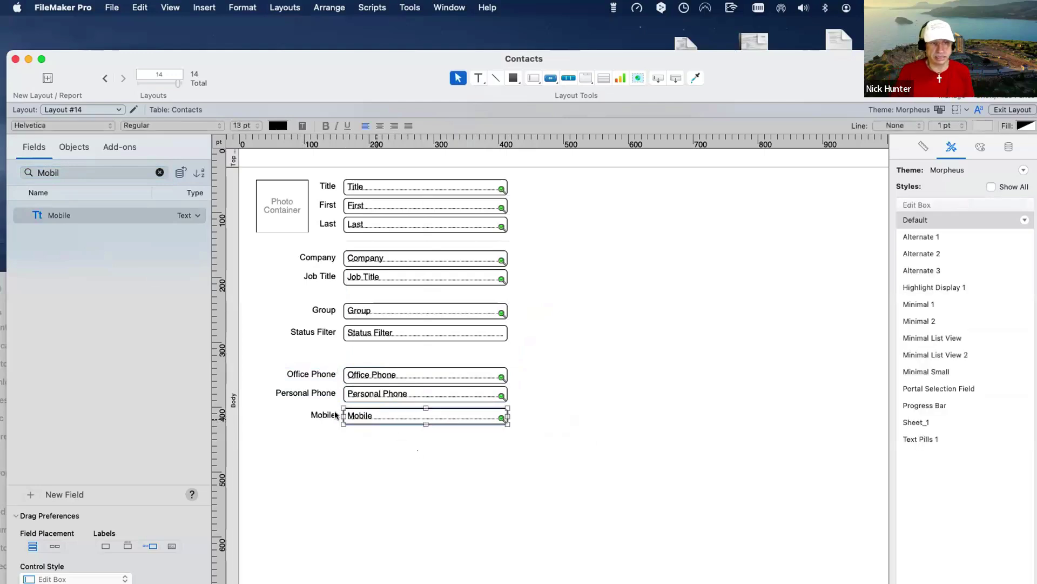
{"action": "left_click", "coordinate": [335, 415], "text": "shift"}
{"action": "left_click_drag", "start_coordinate": [381, 423], "coordinate": [377, 420]}
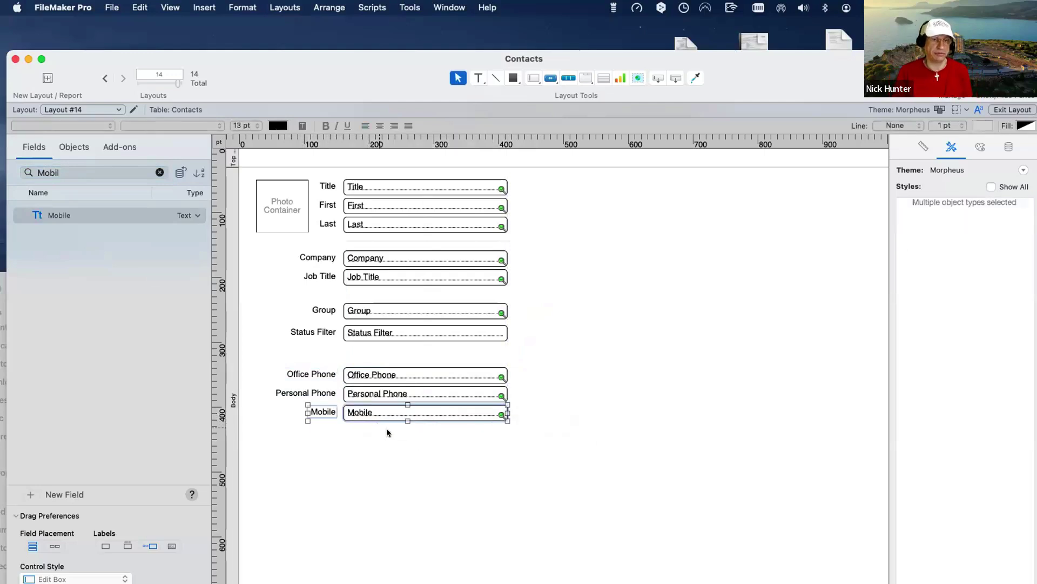
{"action": "left_click", "coordinate": [388, 429]}
- Nudge the Status Filter field and its label up to sit close beneath the Group field
{"action": "left_click", "coordinate": [365, 331]}
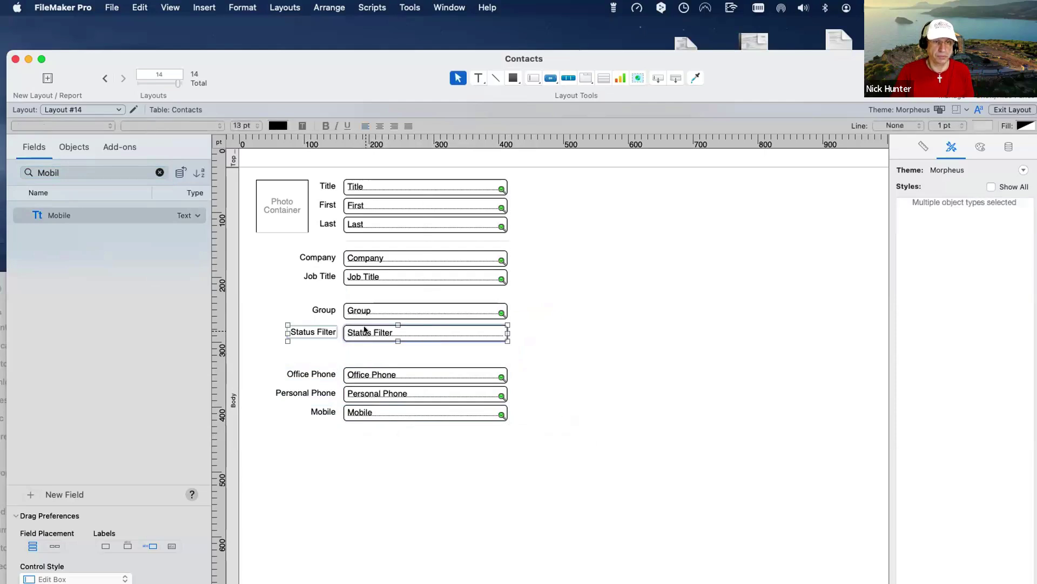
{"action": "left_click_drag", "start_coordinate": [365, 330], "coordinate": [365, 328]}
{"action": "left_click", "coordinate": [378, 355]}
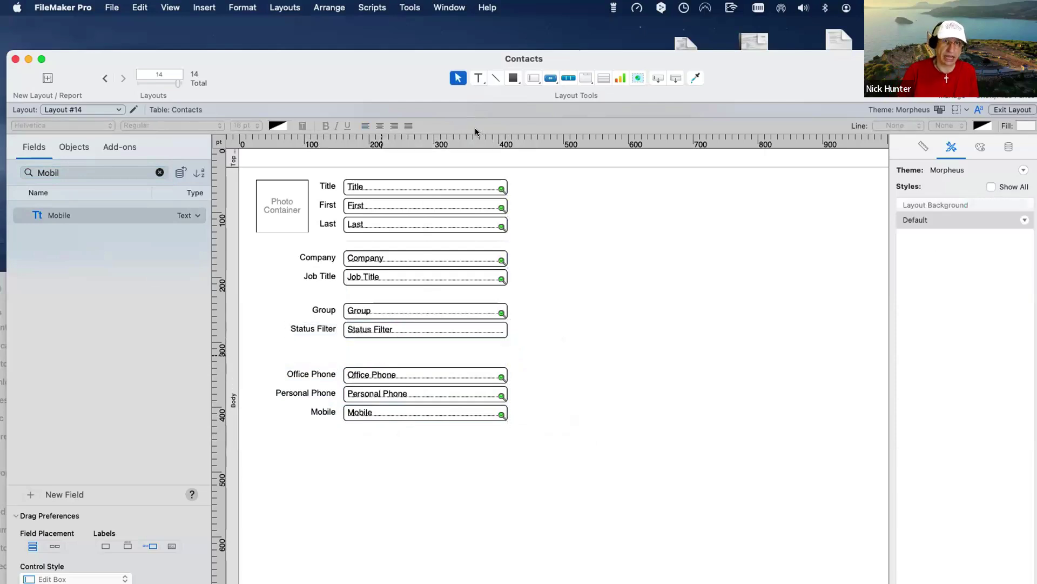
- Draw a horizontal separator about 249 pt wide below Mobile and place the Office Email and Personal Email fields with labels beneath it
{"action": "left_click", "coordinate": [495, 78]}
{"action": "left_click_drag", "start_coordinate": [345, 430], "coordinate": [507, 431]}
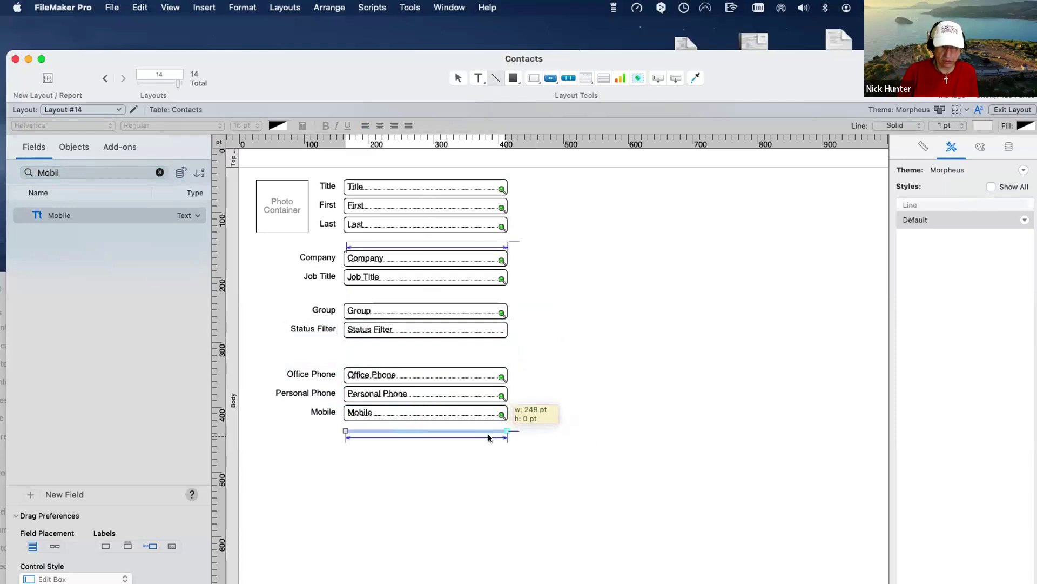
{"action": "double_click", "coordinate": [100, 175]}
{"action": "type", "text": "Ema"}
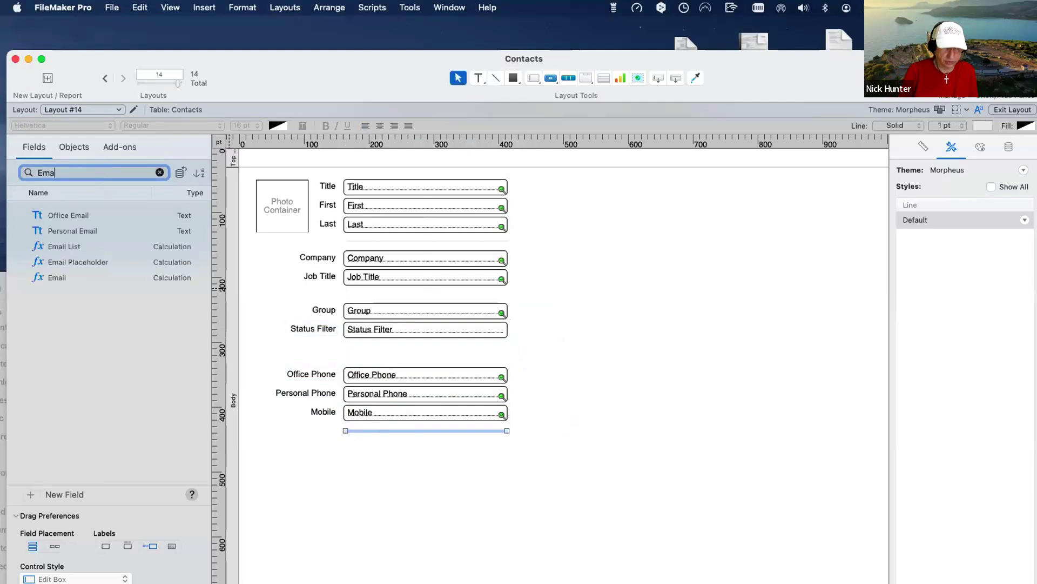
{"action": "left_click", "coordinate": [81, 214]}
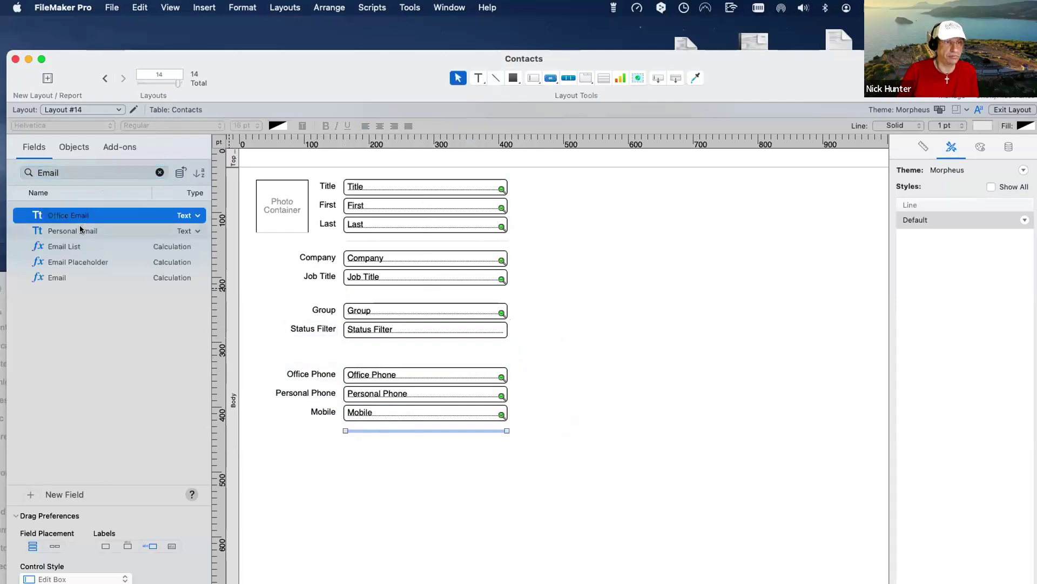
{"action": "left_click", "coordinate": [80, 229], "text": "shift"}
{"action": "left_click_drag", "start_coordinate": [290, 427], "coordinate": [380, 453]}
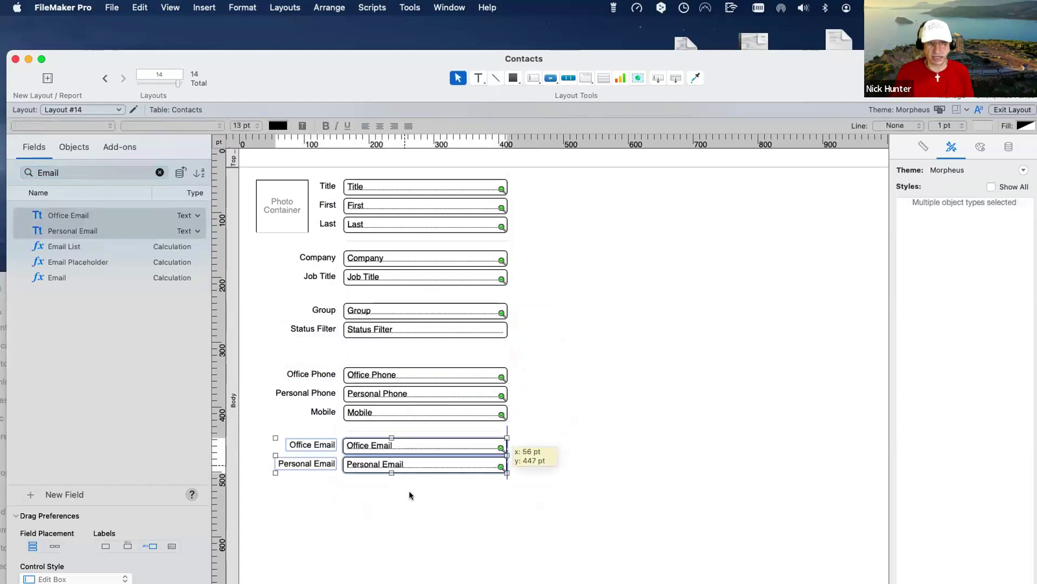
{"action": "left_click", "coordinate": [410, 491]}
- Move the two email fields with their labels slightly up and into alignment with the phone fields above
{"action": "scroll", "coordinate": [410, 491], "scroll_direction": "down", "scroll_amount": 3}
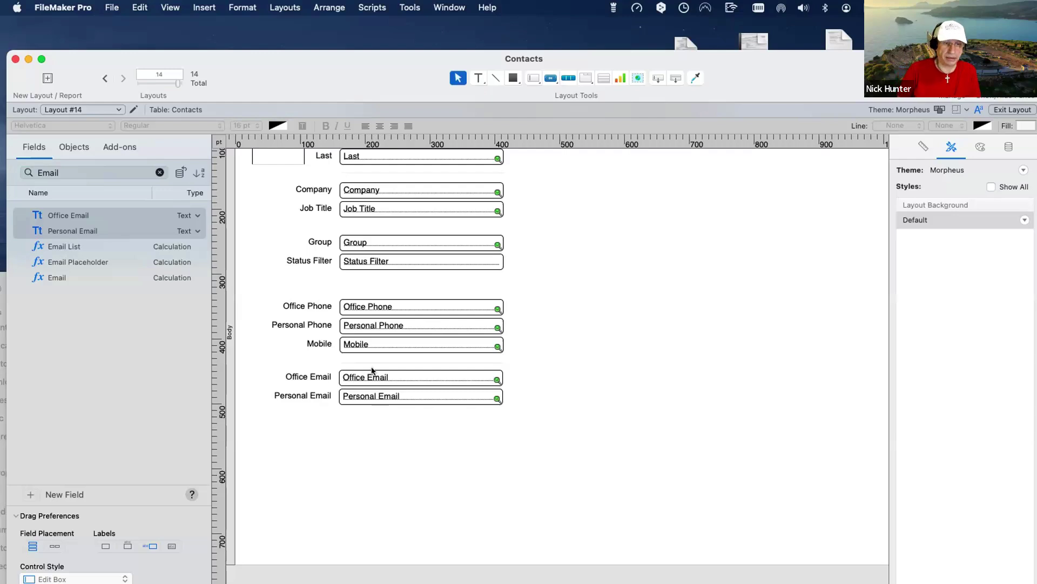
{"action": "left_click_drag", "start_coordinate": [308, 359], "coordinate": [407, 401]}
{"action": "left_click", "coordinate": [407, 413]}
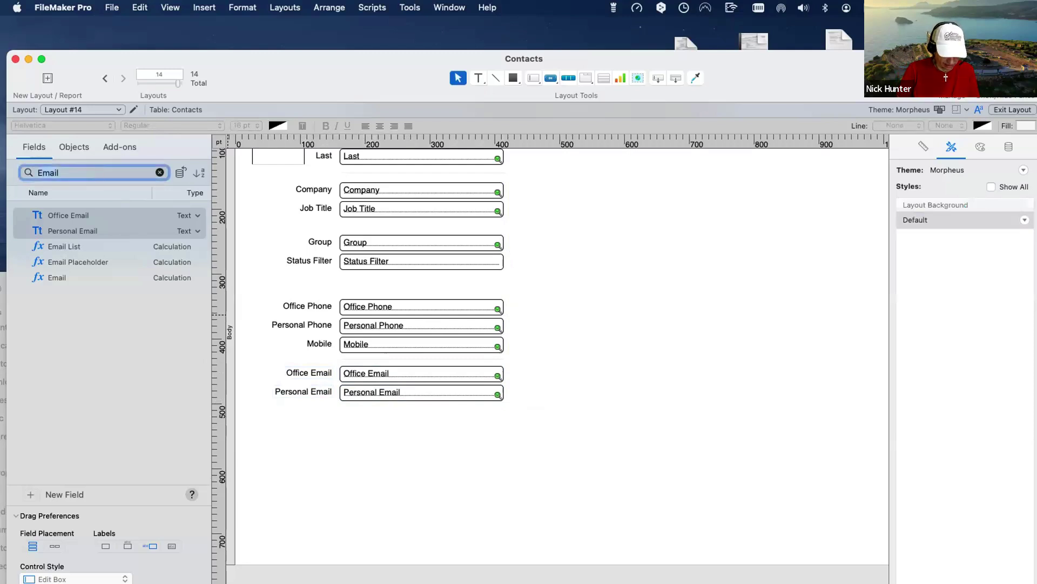
- Filter the field list by "Address" and place Work Address 1 and Work Address 2 with labels below Personal Email, leaving a gap
{"action": "key", "text": "super+a"}
{"action": "type", "text": "Address"}
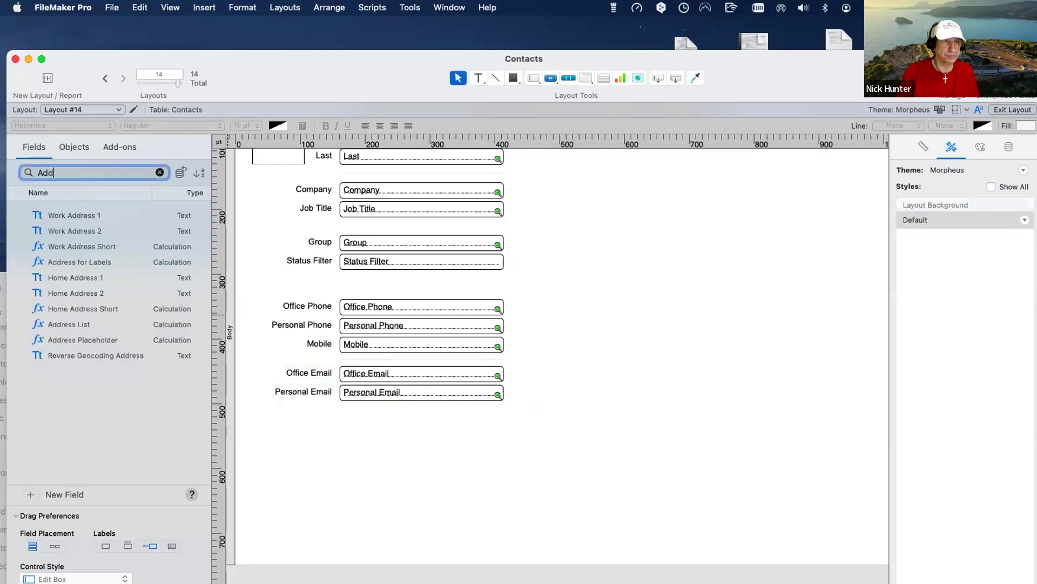
{"action": "left_click", "coordinate": [108, 221]}
{"action": "left_click", "coordinate": [117, 233], "text": "shift"}
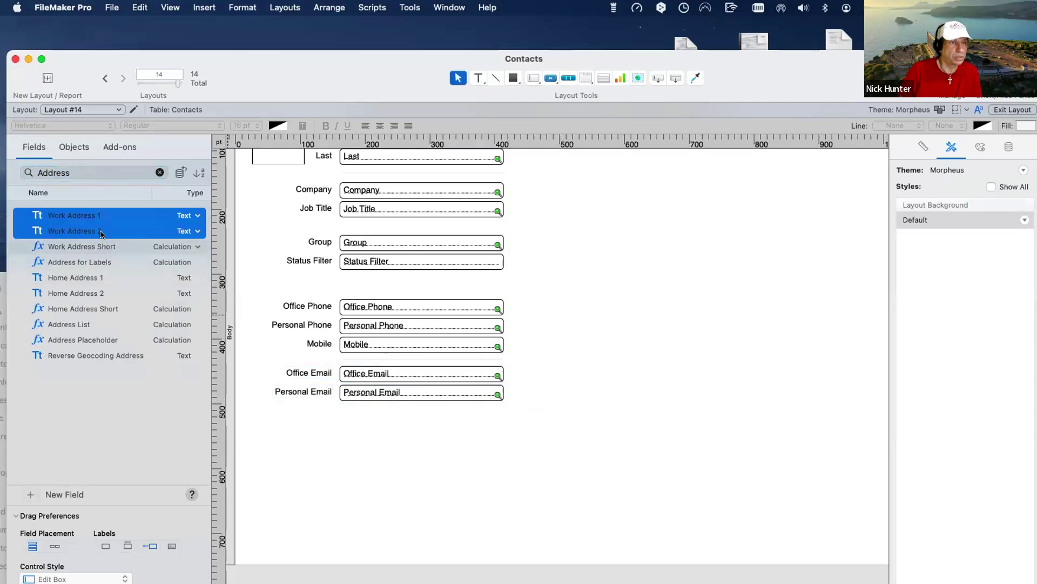
{"action": "left_click_drag", "start_coordinate": [315, 365], "coordinate": [381, 432]}
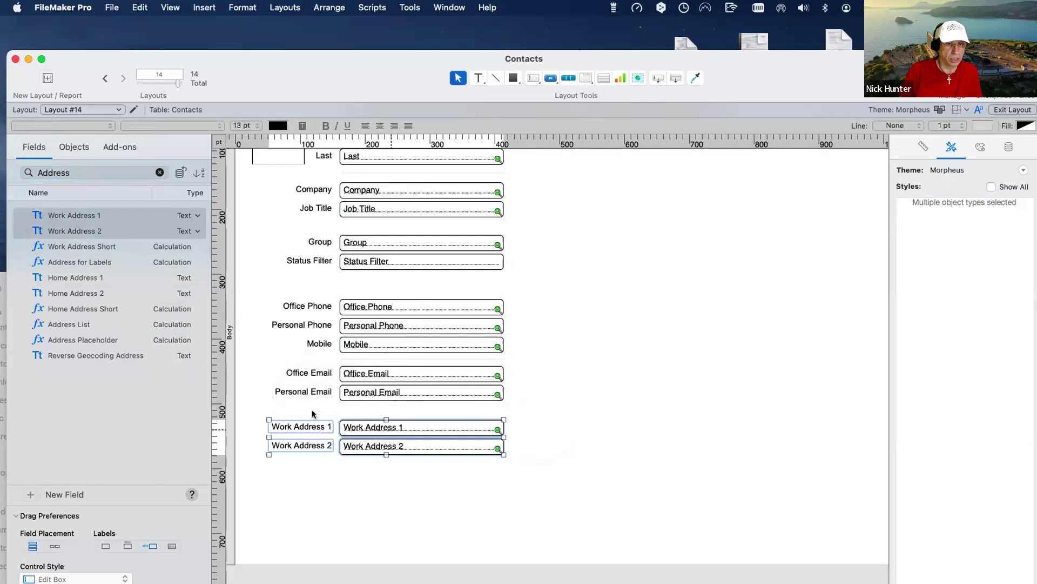
- Filter the field list by "Post" and place the Work Postal Code field with its label below Work Address 2
{"action": "left_click", "coordinate": [77, 171]}
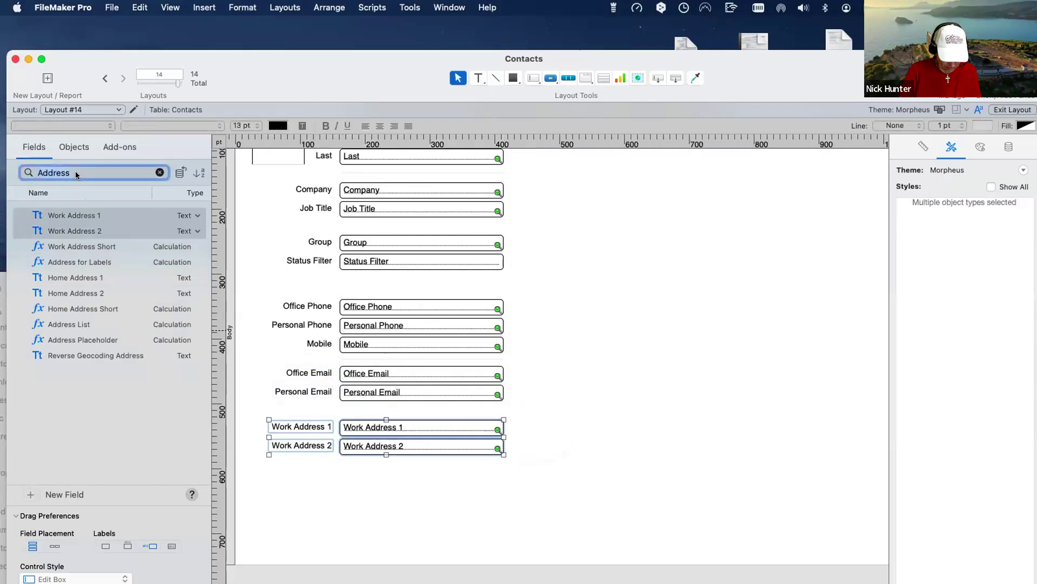
{"action": "key", "text": "super+a"}
{"action": "type", "text": "Zip"}
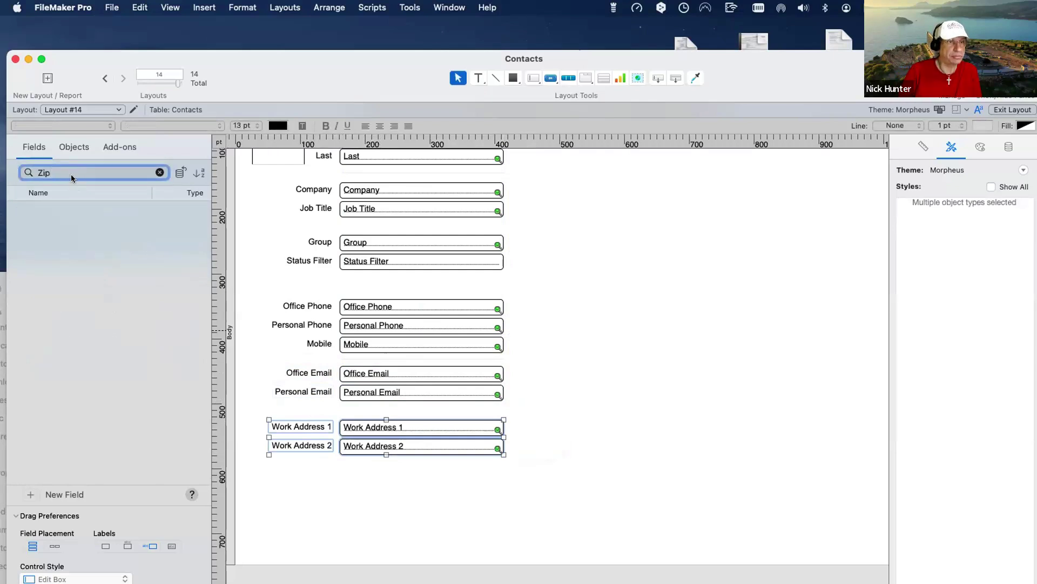
{"action": "key", "text": "super+a"}
{"action": "type", "text": "Post"}
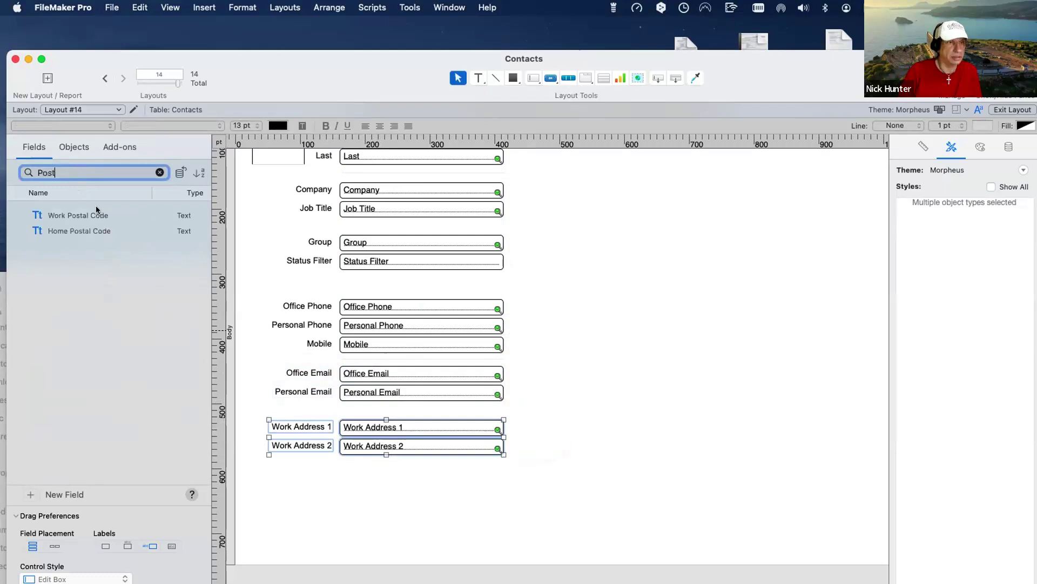
{"action": "left_click_drag", "start_coordinate": [76, 215], "coordinate": [381, 470]}
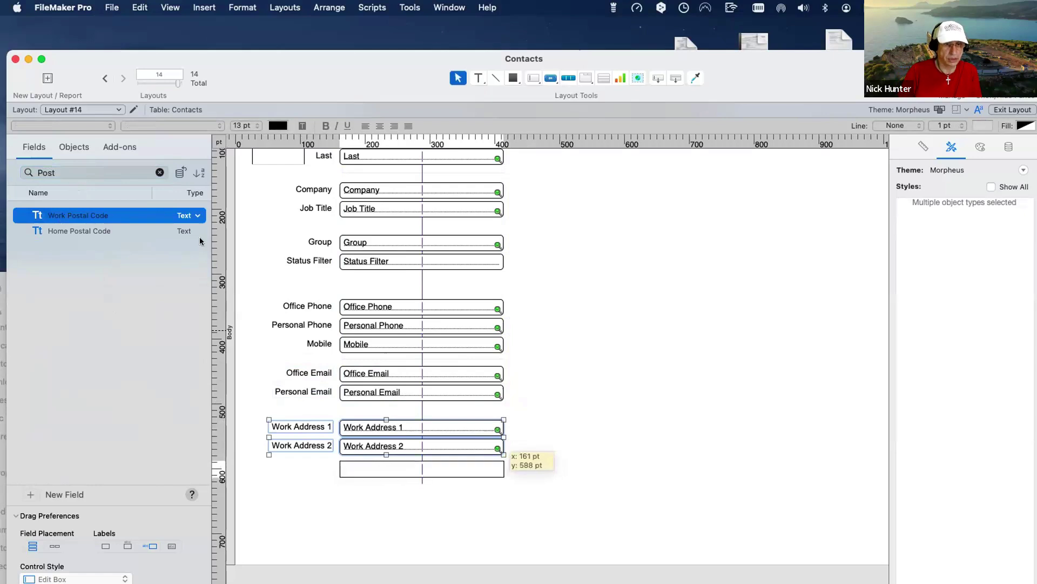
- Find the Work City and Work State fields and place them with labels one below the other under Work Postal Code
{"action": "left_click", "coordinate": [106, 172]}
{"action": "type", "text": "City"}
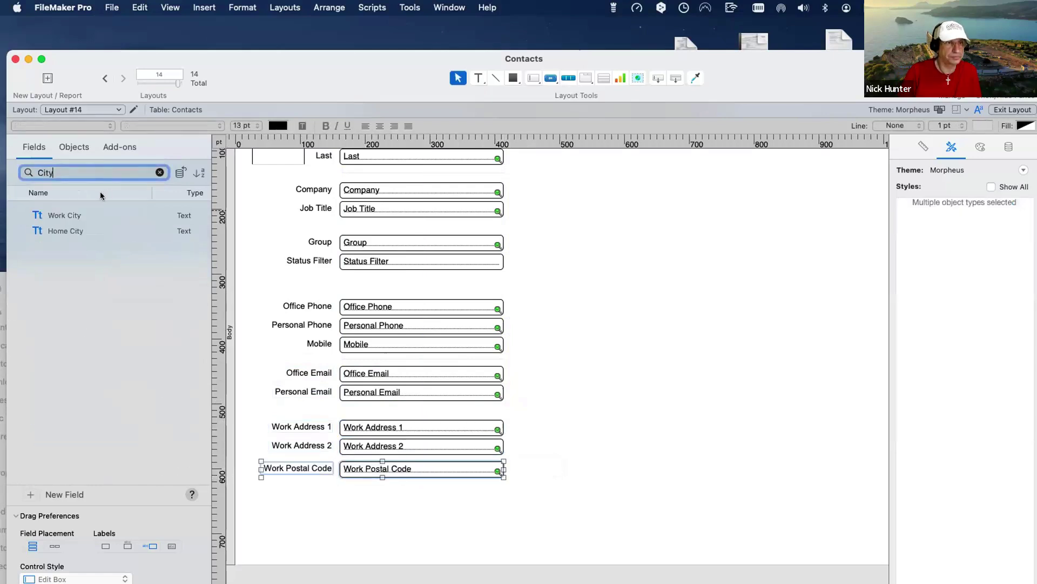
{"action": "left_click_drag", "start_coordinate": [74, 215], "coordinate": [382, 493]}
{"action": "left_click", "coordinate": [98, 172]}
{"action": "type", "text": "Stat"}
{"action": "left_click_drag", "start_coordinate": [79, 215], "coordinate": [361, 527]}
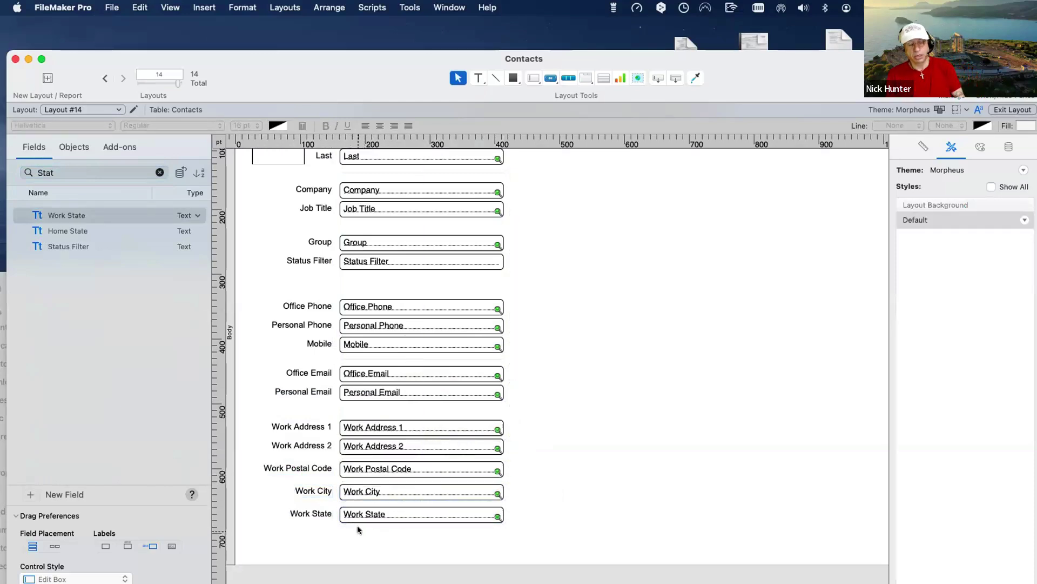
- Extend the layout body downward and draw a horizontal separator the width of the fields below Work State
{"action": "scroll", "coordinate": [359, 530], "scroll_direction": "down", "scroll_amount": 4}
{"action": "left_click_drag", "start_coordinate": [384, 475], "coordinate": [420, 581]}
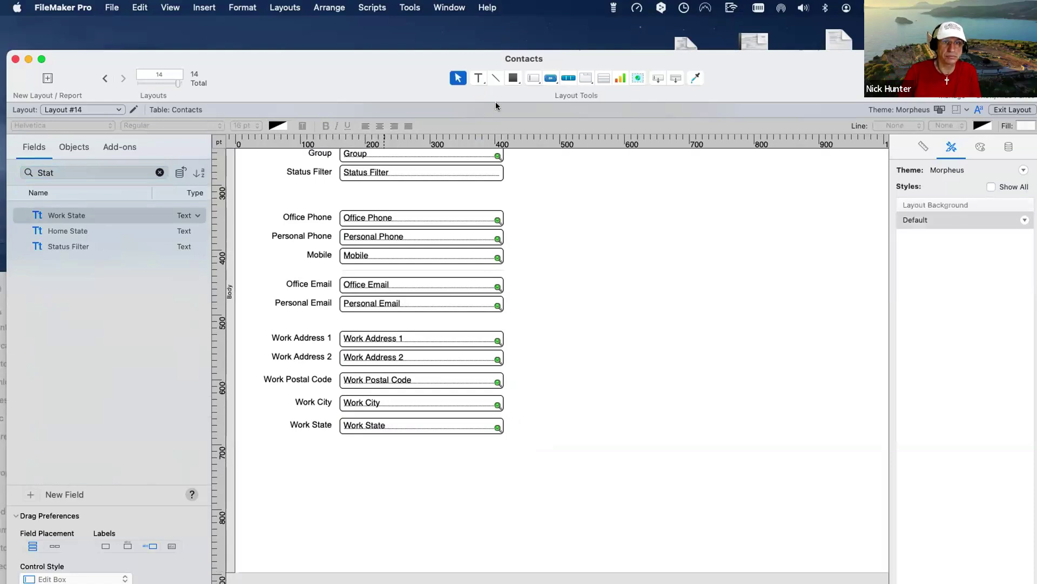
{"action": "left_click", "coordinate": [495, 78]}
{"action": "left_click_drag", "start_coordinate": [340, 446], "coordinate": [501, 449]}
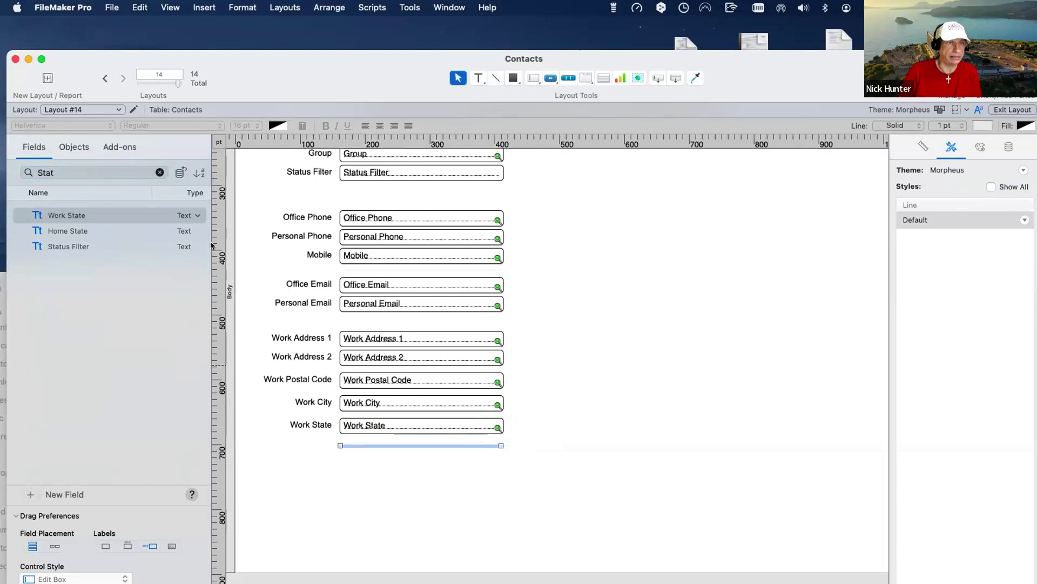
{"action": "left_click", "coordinate": [522, 430]}
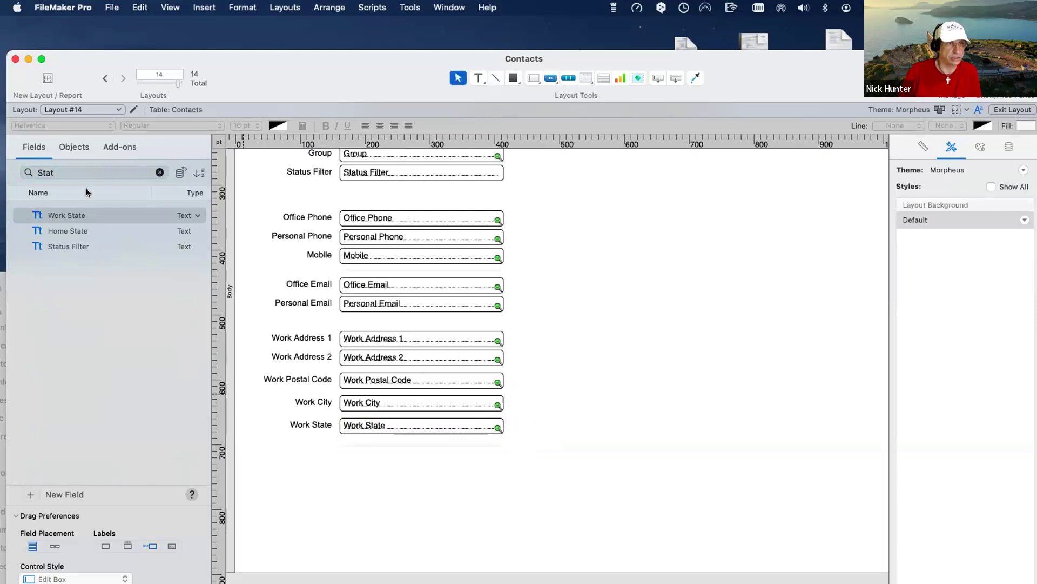
- Filter the field list by "Addres" and place Home Address 1 and Home Address 2 with labels below the new separator
{"action": "left_click", "coordinate": [79, 172]}
{"action": "key", "text": "super+a"}
{"action": "type", "text": "Addres"}
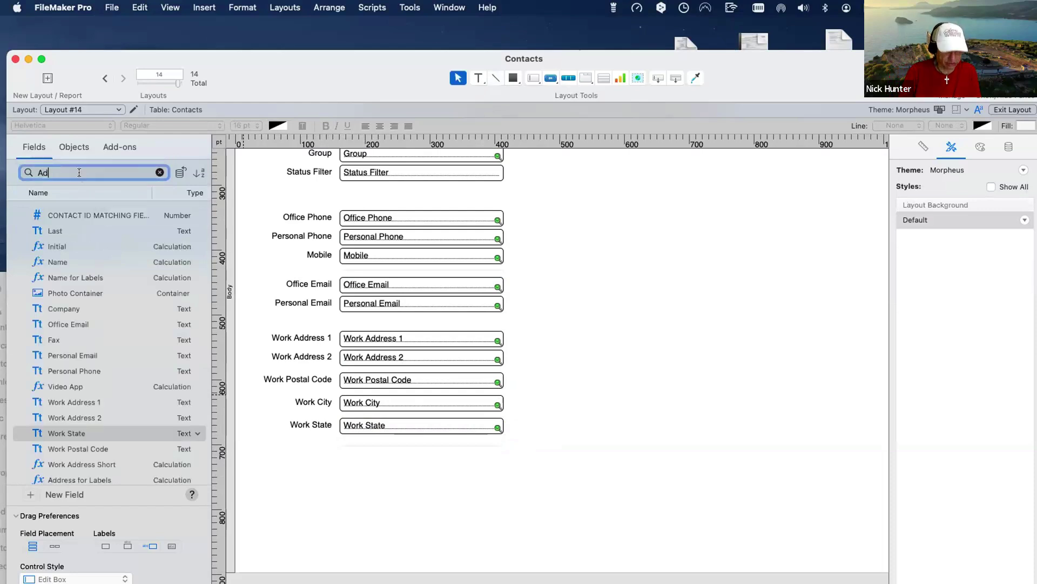
{"action": "left_click", "coordinate": [96, 277]}
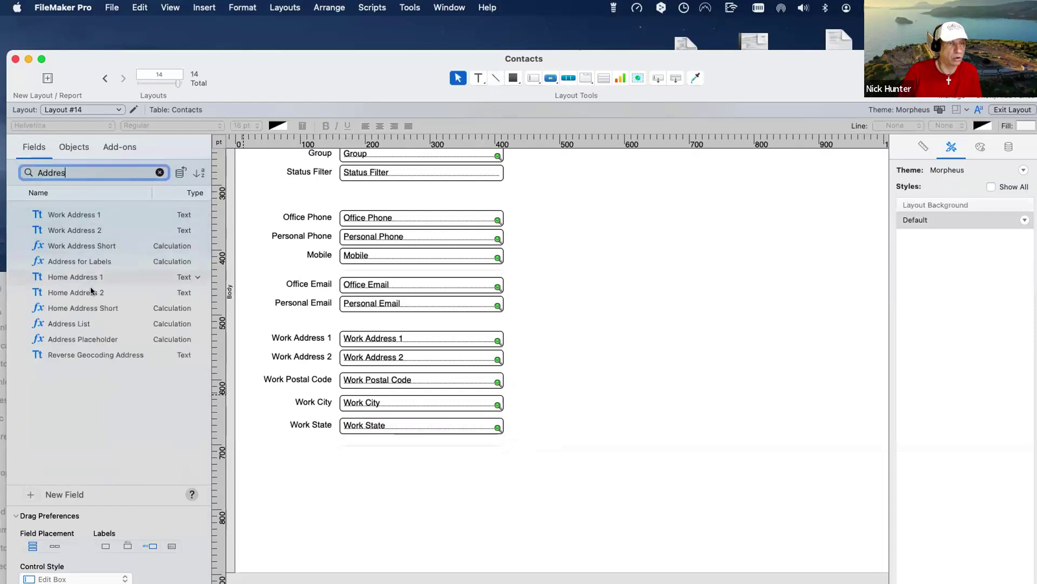
{"action": "left_click", "coordinate": [81, 292], "text": "shift"}
{"action": "left_click_drag", "start_coordinate": [84, 280], "coordinate": [380, 472]}
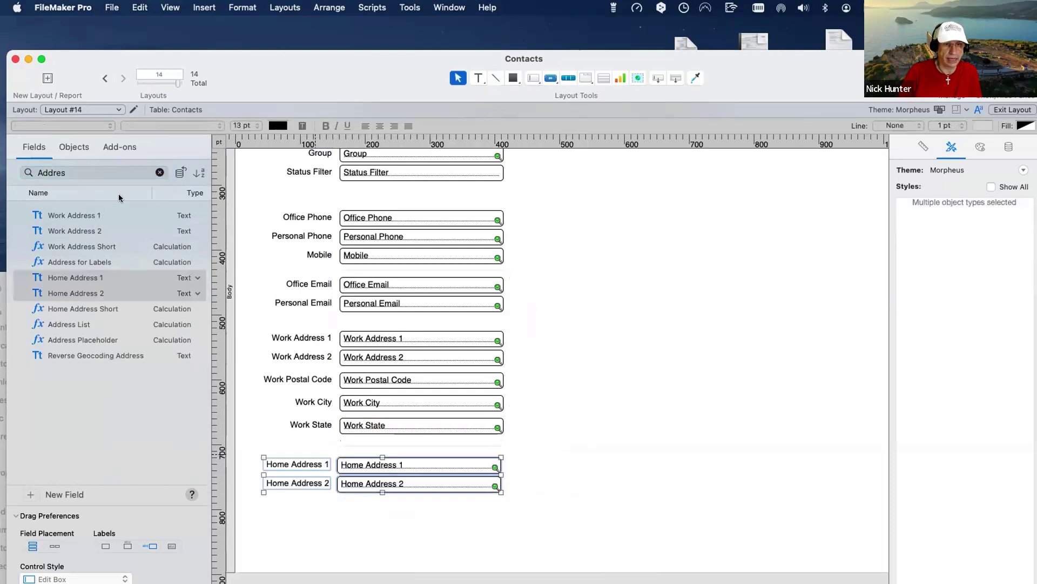
- Filter the field list by "Home" and place Home City, Home State and Home Postal Code with labels together below Home Address 2
{"action": "left_click", "coordinate": [90, 176]}
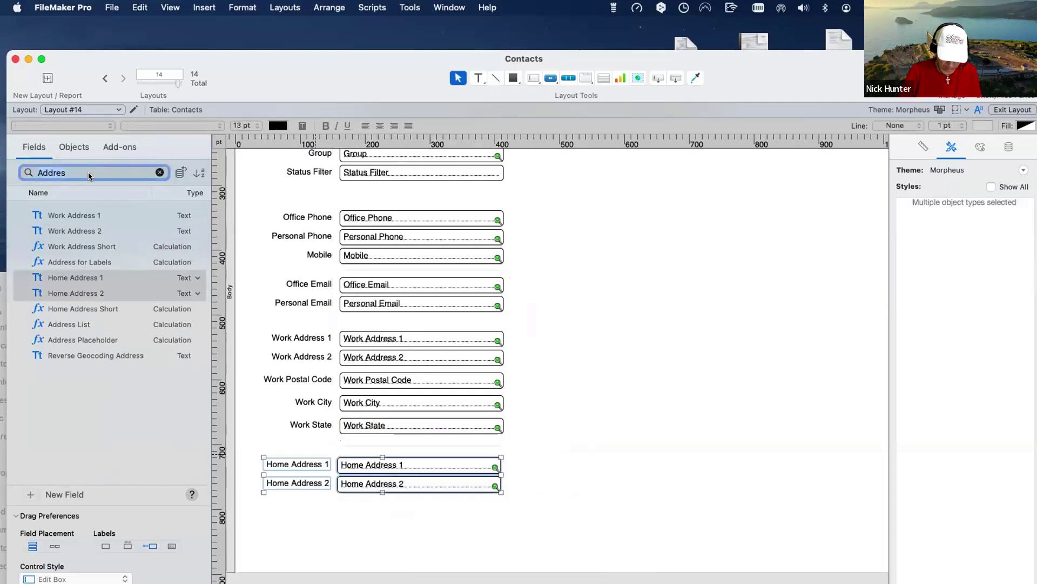
{"action": "key", "text": "super+a"}
{"action": "type", "text": "Home"}
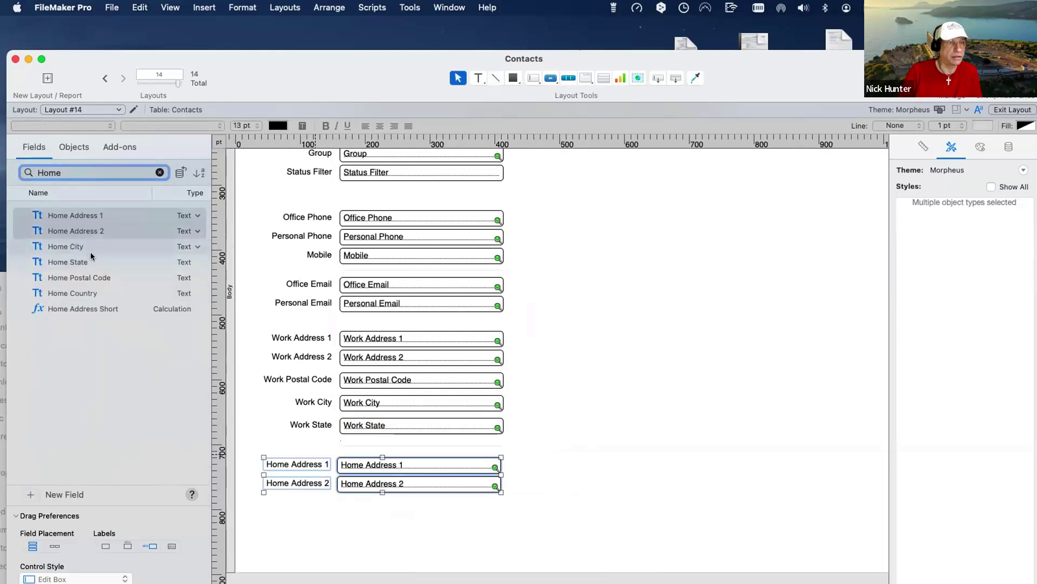
{"action": "left_click", "coordinate": [87, 252]}
{"action": "left_click", "coordinate": [87, 261], "text": "shift"}
{"action": "left_click", "coordinate": [92, 277], "text": "shift"}
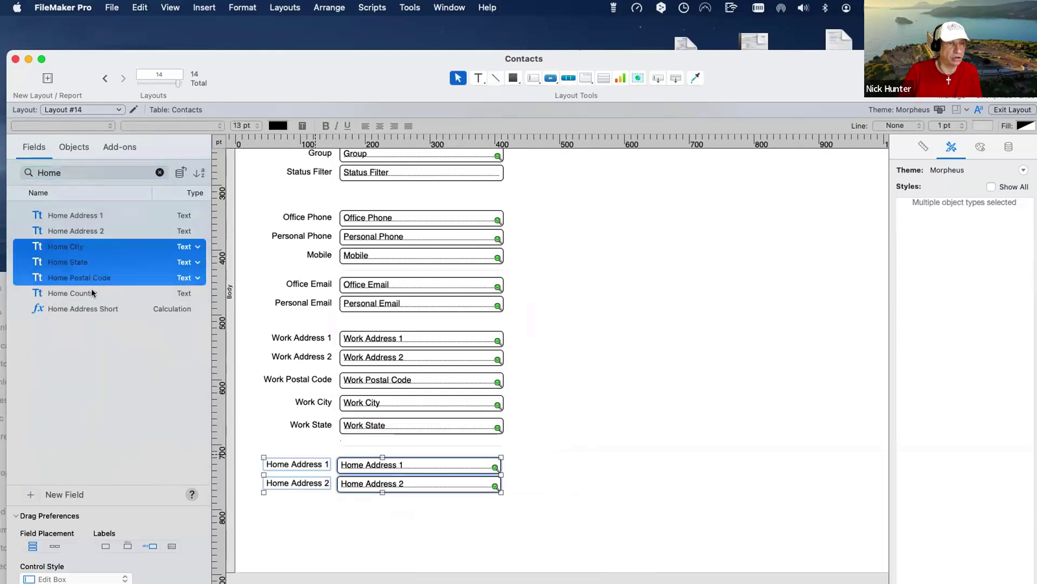
{"action": "left_click_drag", "start_coordinate": [81, 264], "coordinate": [373, 521]}
{"action": "left_click", "coordinate": [543, 511]}
- Move Home Postal Code with its label aside and shift Home City and Home State down to open a row below Home Address 2
{"action": "scroll", "coordinate": [431, 468], "scroll_direction": "down", "scroll_amount": 3}
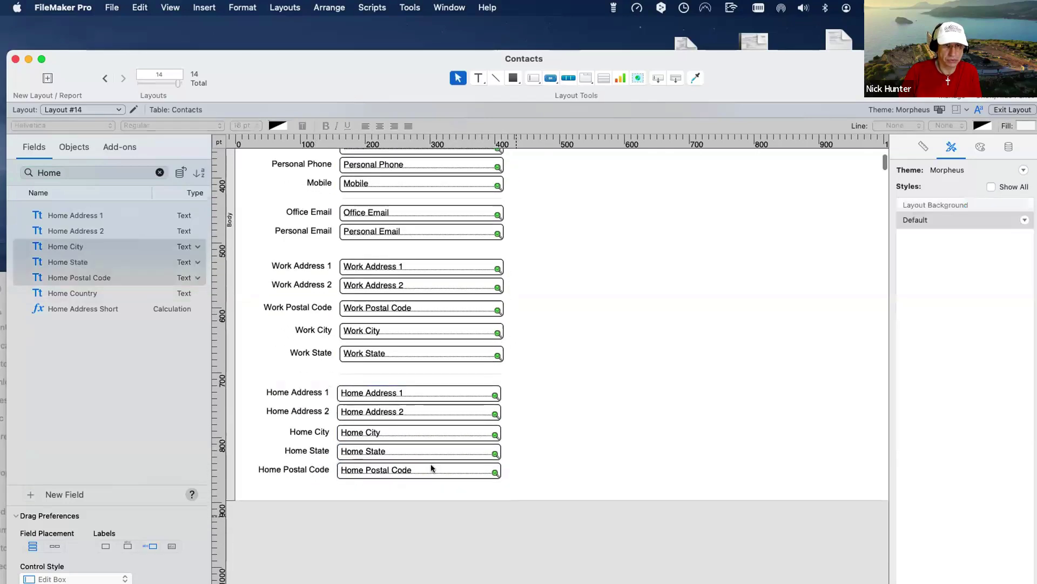
{"action": "left_click_drag", "start_coordinate": [309, 468], "coordinate": [577, 411]}
{"action": "left_click", "coordinate": [368, 453]}
{"action": "left_click", "coordinate": [323, 452], "text": "shift"}
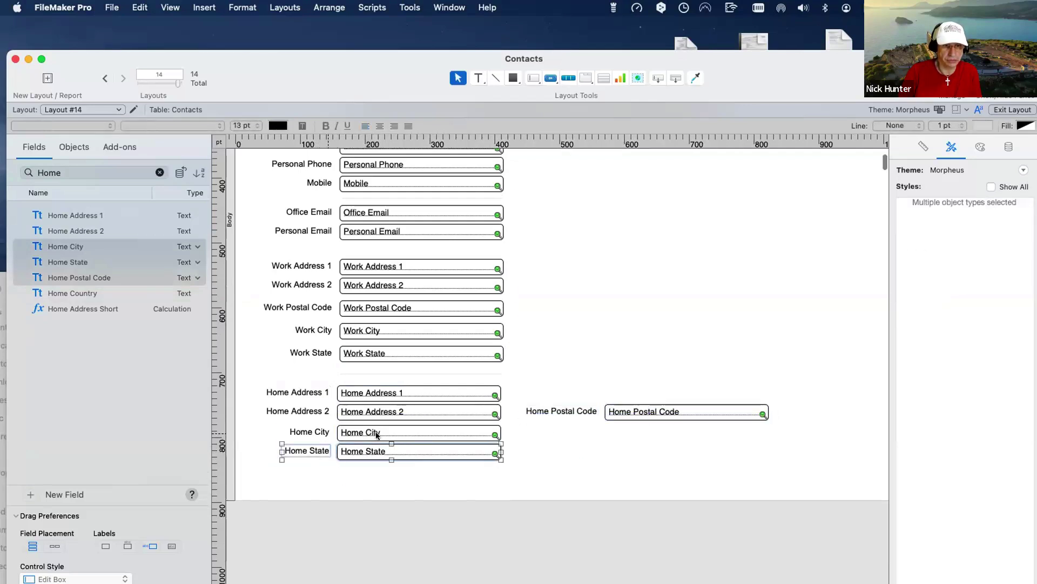
{"action": "left_click", "coordinate": [326, 435], "text": "shift"}
{"action": "left_click", "coordinate": [376, 435], "text": "shift"}
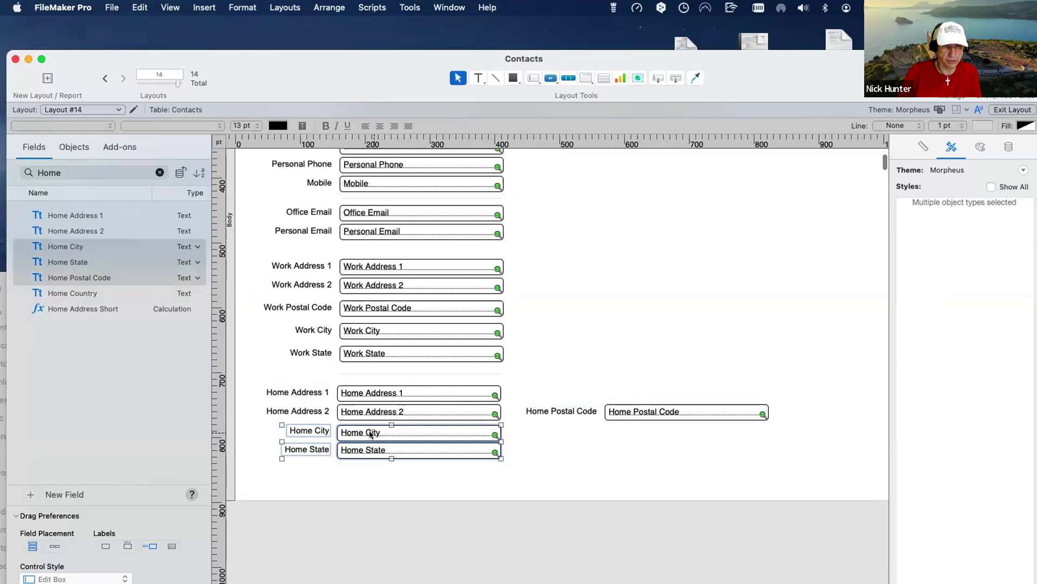
{"action": "left_click_drag", "start_coordinate": [370, 434], "coordinate": [514, 456]}
- Place Home Postal Code with its label between Home Address 2 and Home City, aligned with the other home address fields
{"action": "left_click", "coordinate": [556, 415]}
{"action": "left_click", "coordinate": [625, 416], "text": "shift"}
{"action": "left_click_drag", "start_coordinate": [390, 432], "coordinate": [374, 433]}
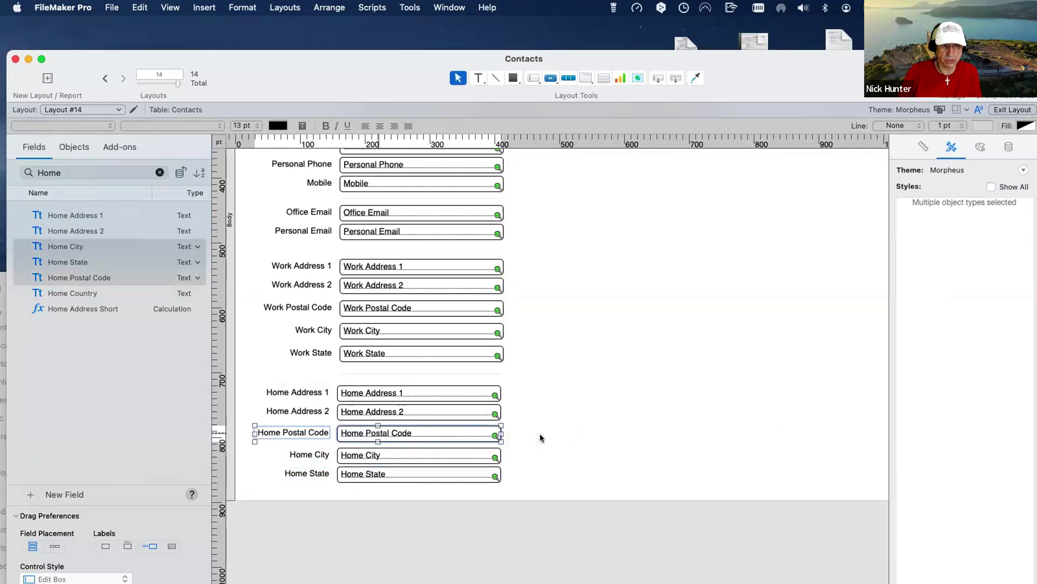
{"action": "left_click", "coordinate": [297, 430]}
{"action": "left_click_drag", "start_coordinate": [297, 431], "coordinate": [304, 452]}
{"action": "left_click", "coordinate": [305, 454]}
- Switch to Browse mode and examine the whole contact form from the photo down to Home State
{"action": "scroll", "coordinate": [365, 422], "scroll_direction": "up", "scroll_amount": 10}
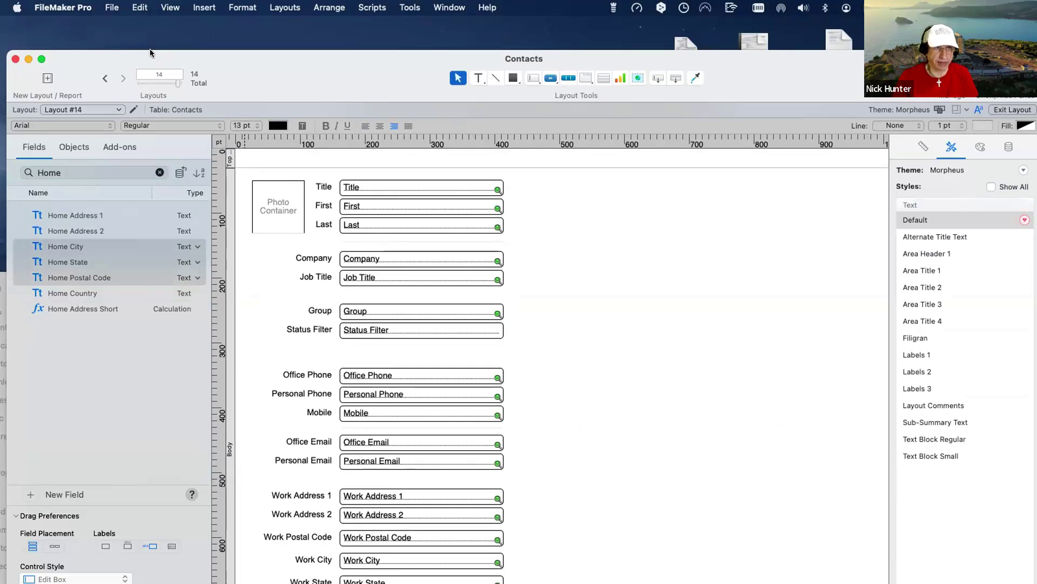
{"action": "left_click_drag", "start_coordinate": [84, 55], "coordinate": [82, 38]}
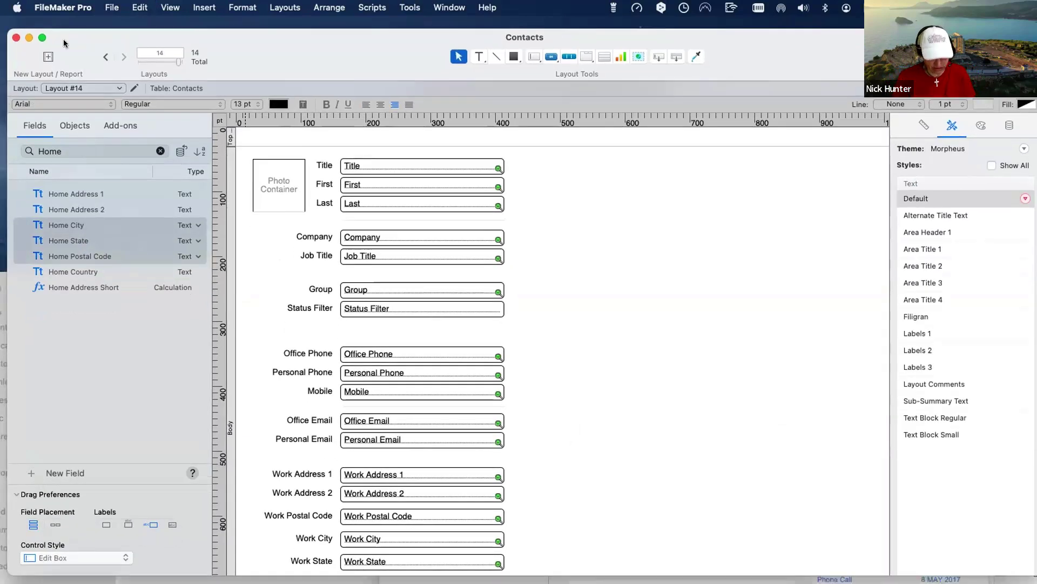
{"action": "key", "text": "super+b"}
{"action": "scroll", "coordinate": [338, 229], "scroll_direction": "down", "scroll_amount": 5}
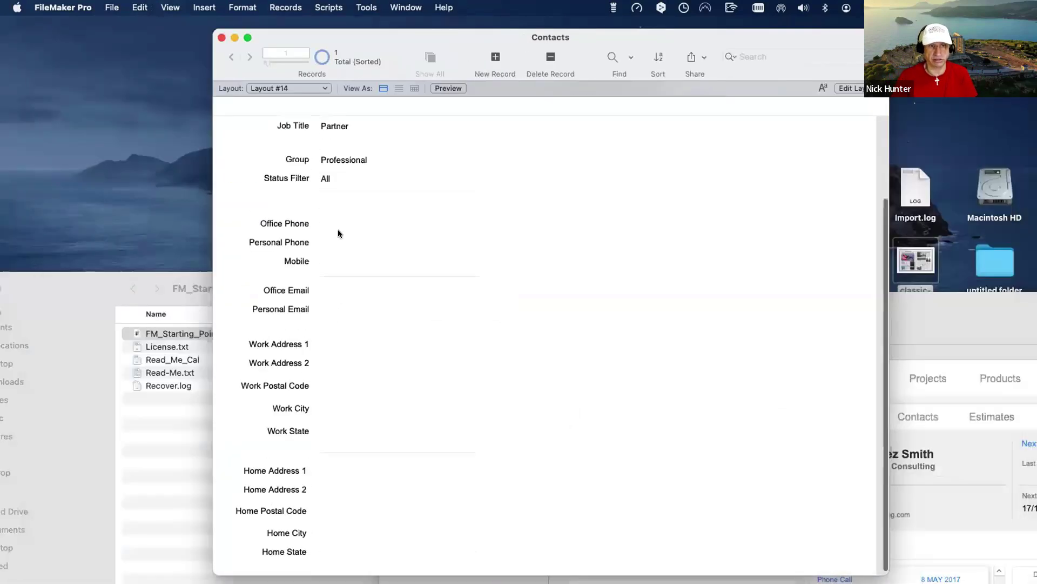
{"action": "scroll", "coordinate": [338, 233], "scroll_direction": "up", "scroll_amount": 5}
{"action": "scroll", "coordinate": [338, 233], "scroll_direction": "down", "scroll_amount": 5}
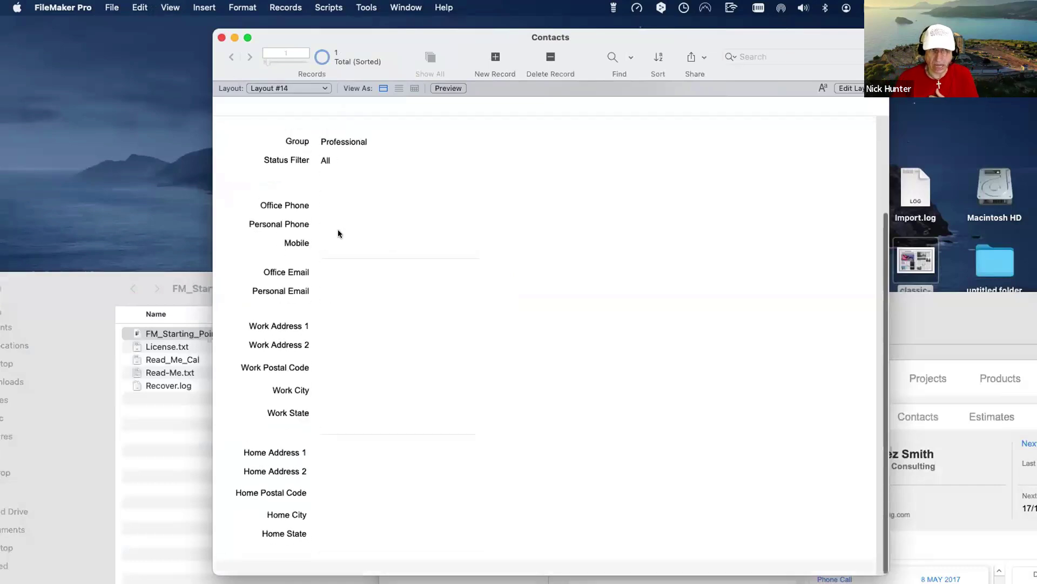
{"action": "scroll", "coordinate": [339, 232], "scroll_direction": "up", "scroll_amount": 4}
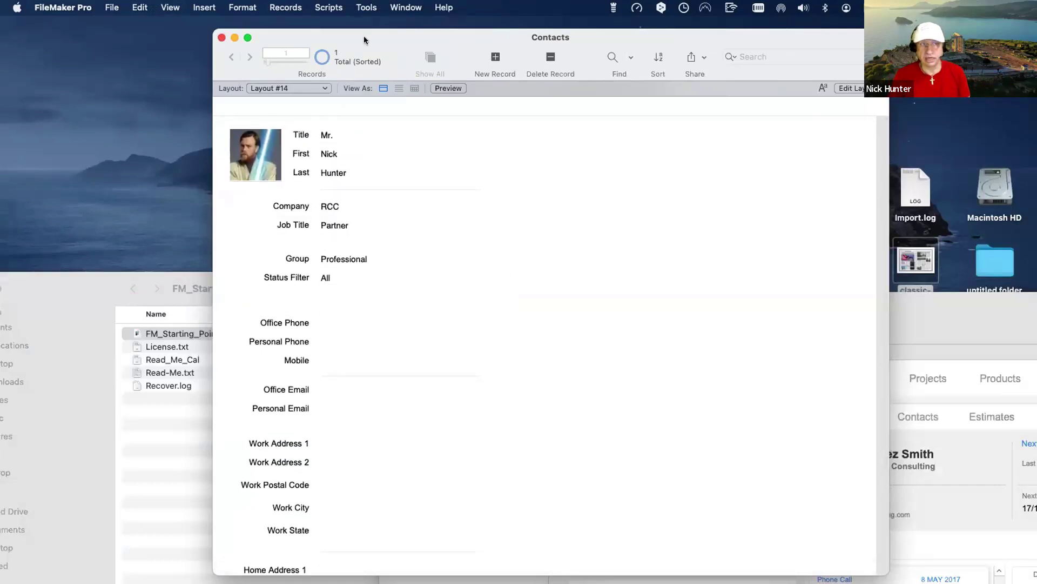
{"action": "left_click_drag", "start_coordinate": [391, 41], "coordinate": [264, 29]}
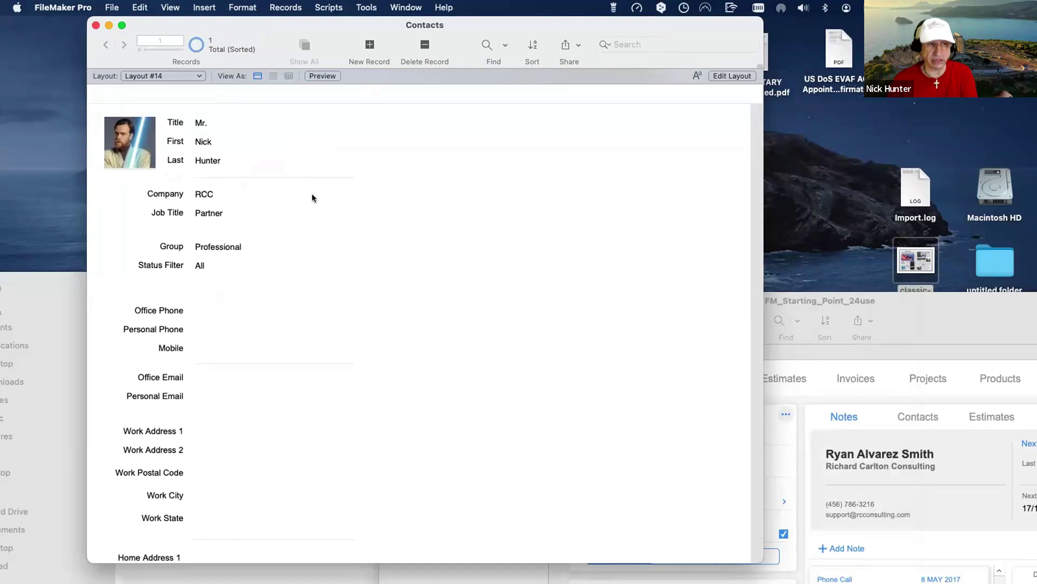
- Check how the fields in the status, phone, email and work address groups respond in Browse mode, and return to Layout mode
{"action": "left_click", "coordinate": [270, 213]}
{"action": "left_click", "coordinate": [211, 259]}
{"action": "scroll", "coordinate": [241, 475], "scroll_direction": "down", "scroll_amount": 4}
{"action": "scroll", "coordinate": [250, 424], "scroll_direction": "up", "scroll_amount": 4}
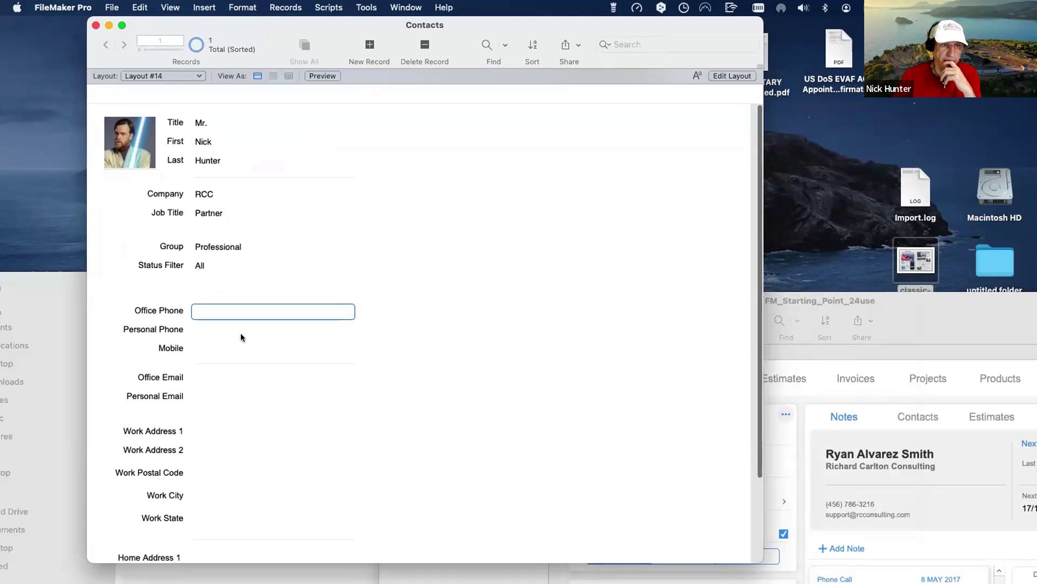
{"action": "left_click", "coordinate": [254, 396]}
{"action": "left_click", "coordinate": [246, 471]}
{"action": "left_click", "coordinate": [491, 428]}
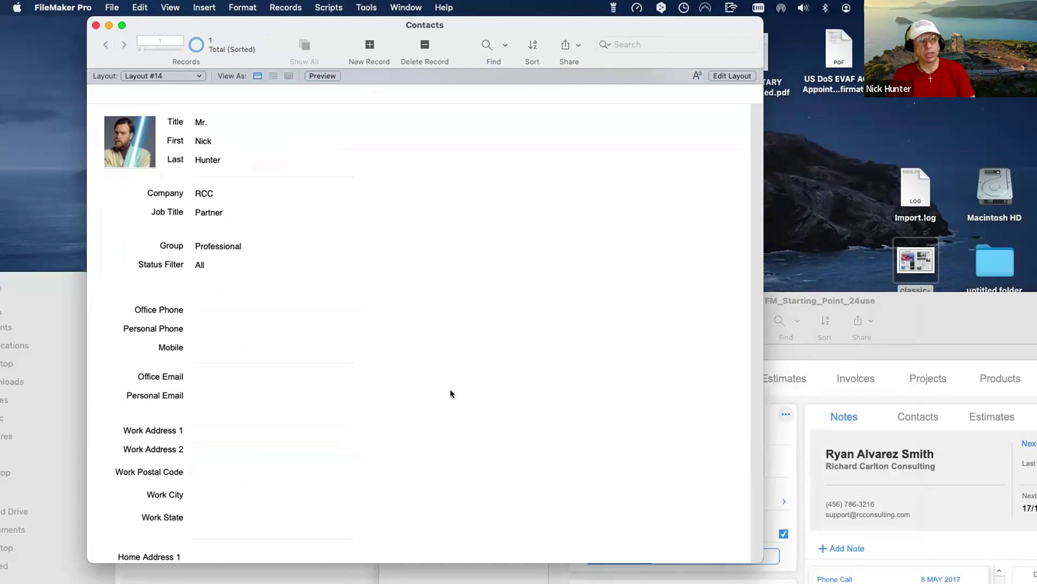
{"action": "scroll", "coordinate": [450, 394], "scroll_direction": "up", "scroll_amount": 1}
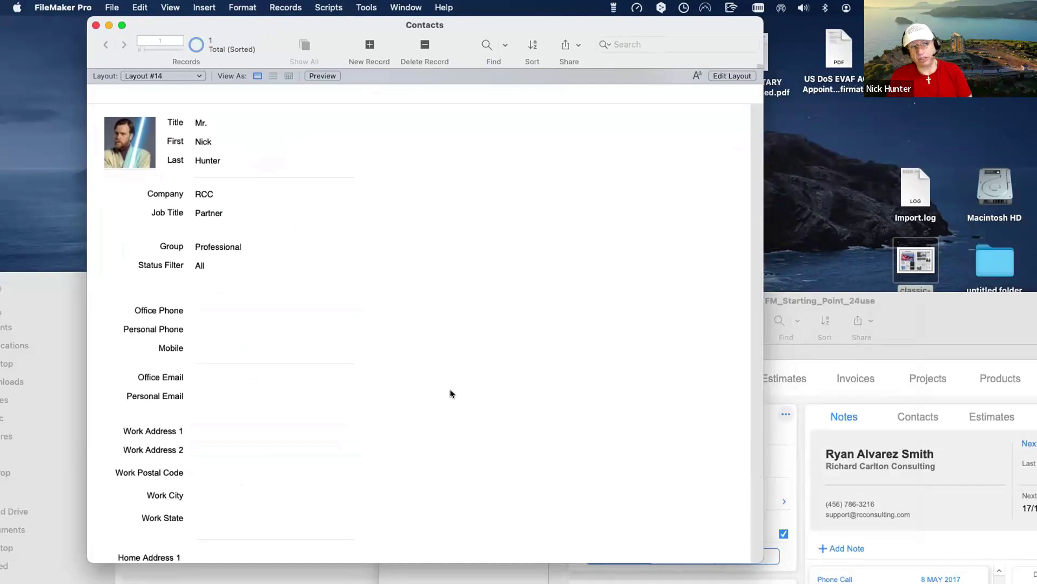
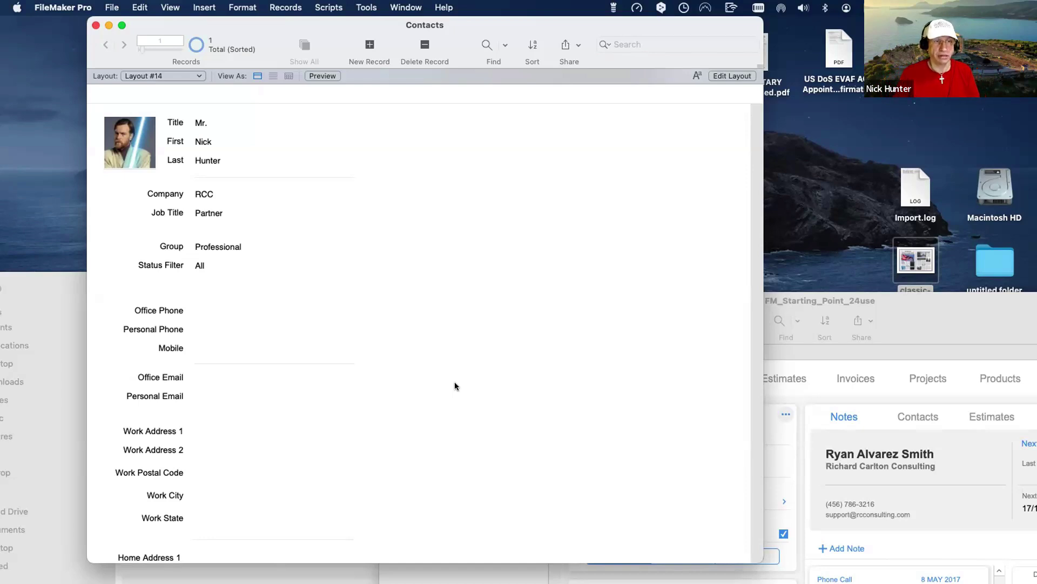
{"action": "key", "text": "super+l"}
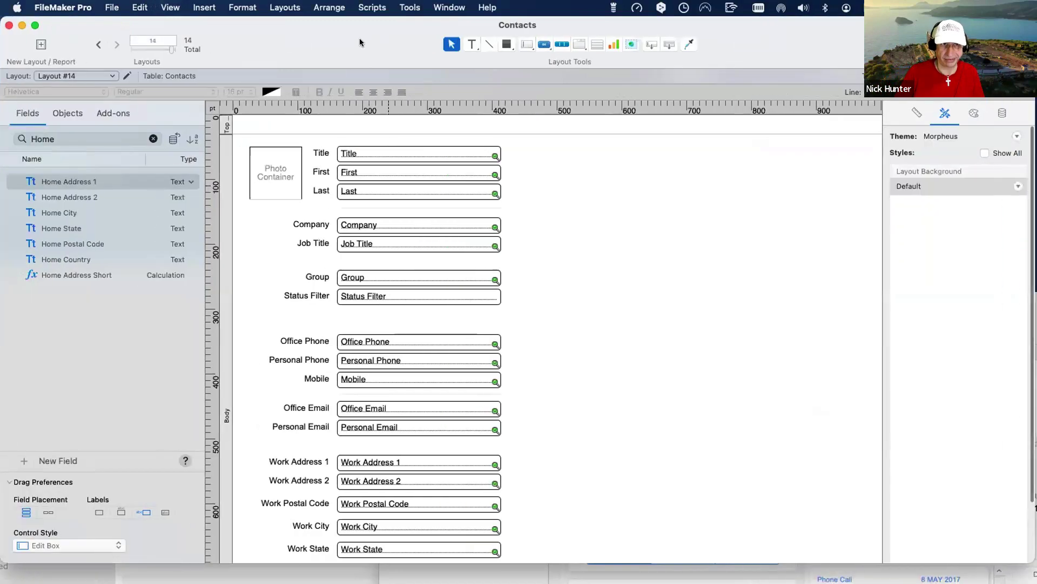
{"action": "left_click_drag", "start_coordinate": [360, 42], "coordinate": [310, 101]}
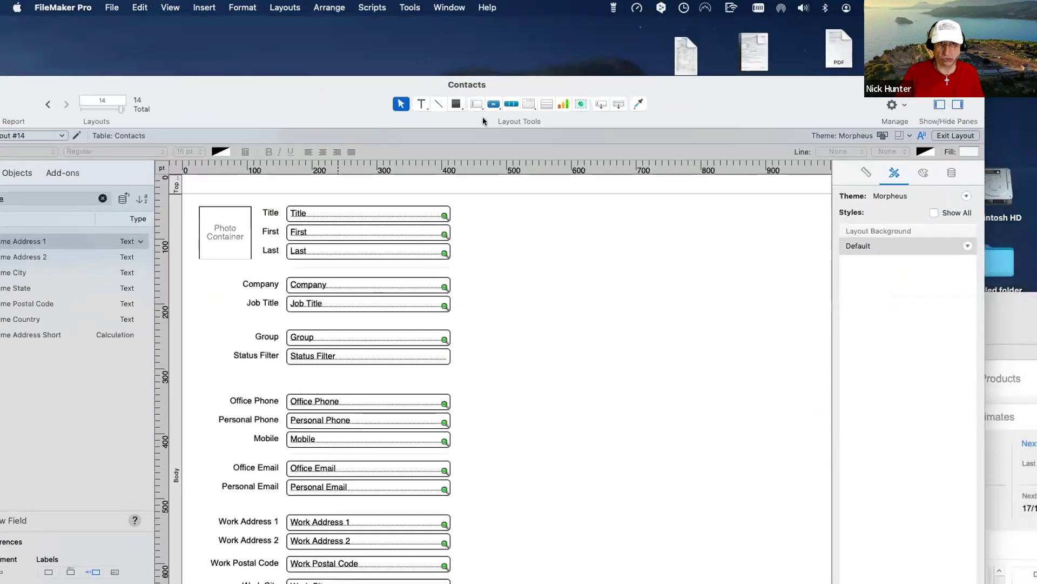
- Draw a tab control with three tabs named 1, 2 and 3 in the empty area beside the name and company fields
{"action": "left_click", "coordinate": [528, 104]}
{"action": "left_click_drag", "start_coordinate": [508, 219], "coordinate": [758, 330]}
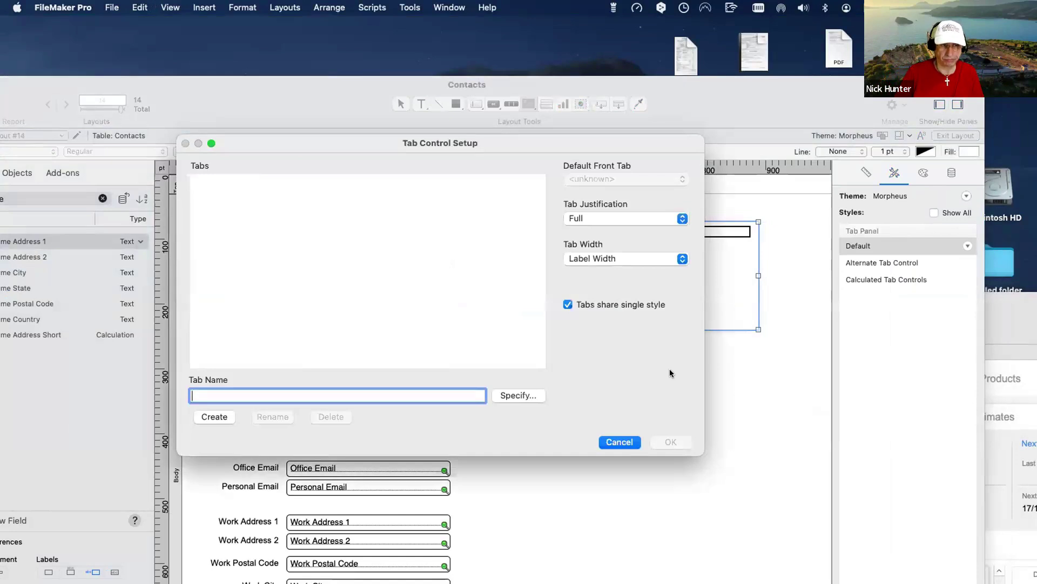
{"action": "type", "text": "1"}
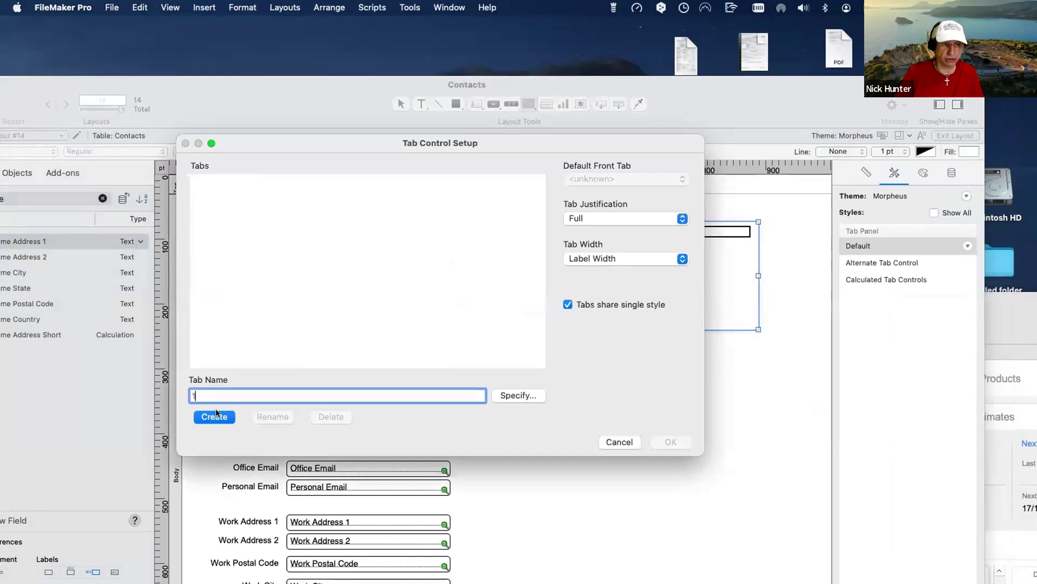
{"action": "left_click", "coordinate": [215, 413]}
{"action": "type", "text": "2"}
{"action": "key", "text": "Return"}
{"action": "type", "text": "3"}
{"action": "key", "text": "Return"}
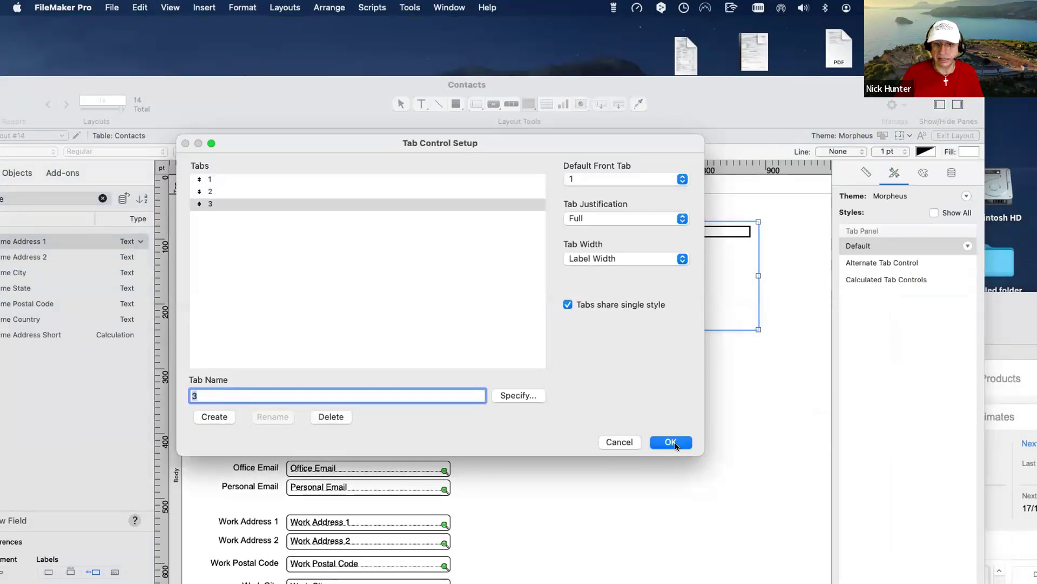
{"action": "left_click", "coordinate": [670, 442]}
- Delete the three-tab control from the layout
{"action": "left_click", "coordinate": [595, 410]}
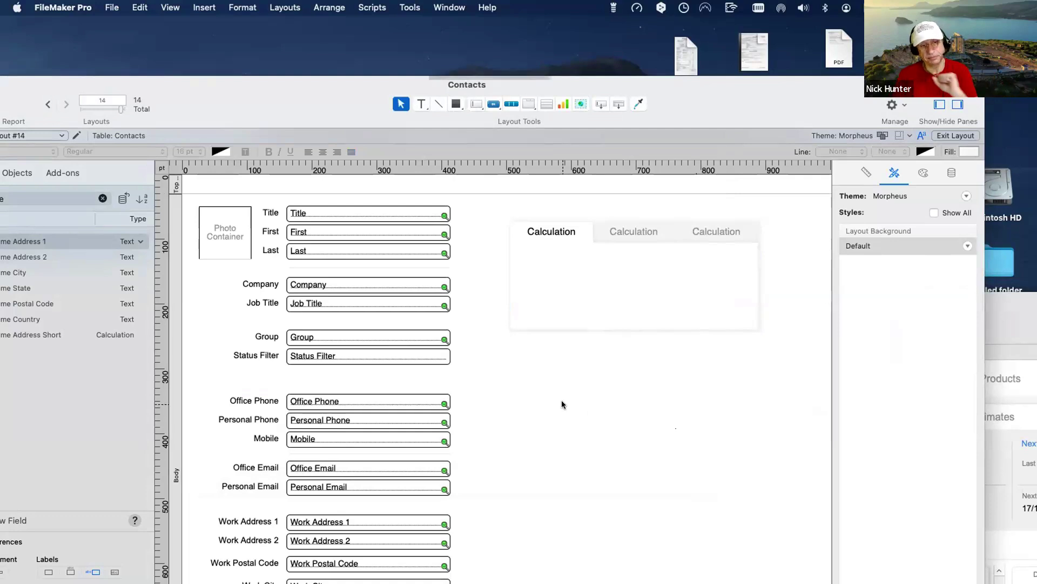
{"action": "left_click", "coordinate": [566, 287]}
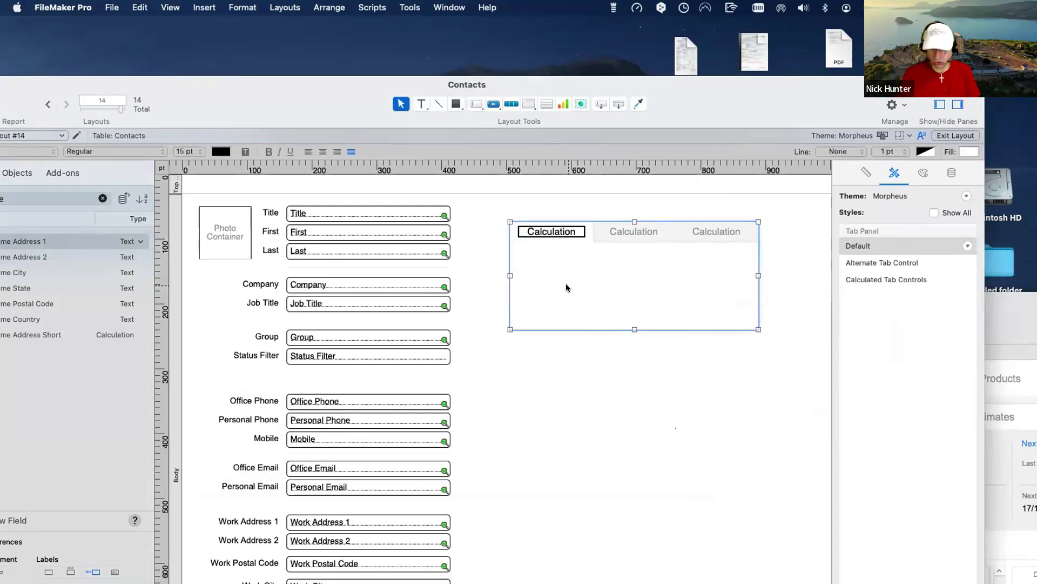
{"action": "key", "text": "Delete"}
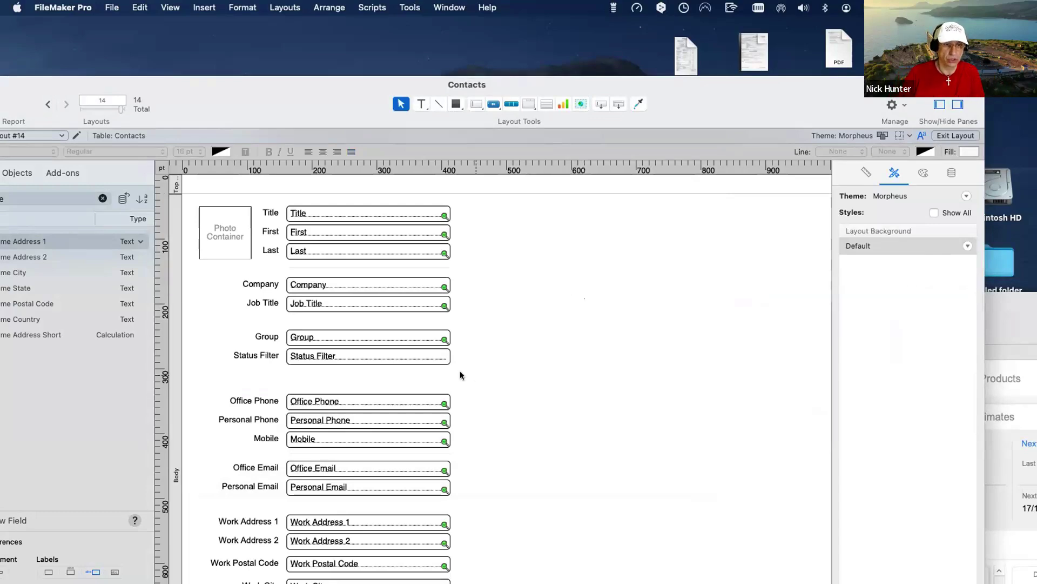
- Try moving the Group and Status Filter, phone and email fields with their labels into a second column beside the name fields
{"action": "left_click_drag", "start_coordinate": [261, 108], "coordinate": [305, 50]}
{"action": "left_click_drag", "start_coordinate": [542, 309], "coordinate": [273, 270]}
{"action": "left_click_drag", "start_coordinate": [347, 276], "coordinate": [571, 147]}
{"action": "left_click", "coordinate": [574, 281]}
{"action": "left_click_drag", "start_coordinate": [275, 317], "coordinate": [405, 442]}
{"action": "left_click_drag", "start_coordinate": [380, 423], "coordinate": [622, 276]}
- Try moving the work address group up below Job Title and the home address group with its separator below Personal Email
{"action": "left_click_drag", "start_coordinate": [254, 415], "coordinate": [409, 364]}
{"action": "scroll", "coordinate": [365, 393], "scroll_direction": "down", "scroll_amount": 5}
{"action": "left_click_drag", "start_coordinate": [277, 400], "coordinate": [397, 529]}
{"action": "left_click_drag", "start_coordinate": [377, 494], "coordinate": [645, 247]}
{"action": "left_click_drag", "start_coordinate": [650, 257], "coordinate": [663, 271]}
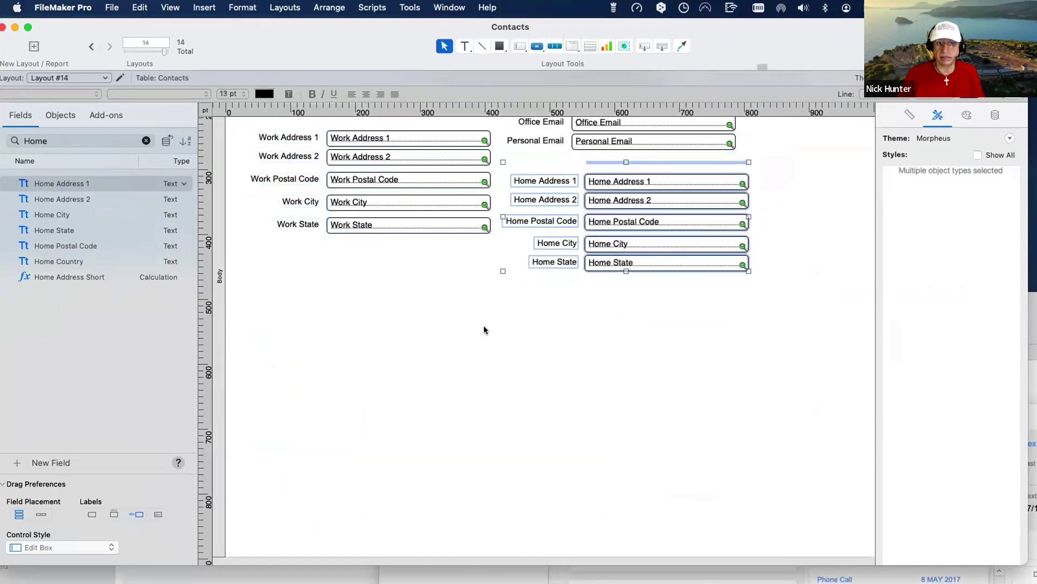
{"action": "scroll", "coordinate": [484, 325], "scroll_direction": "up", "scroll_amount": 5}
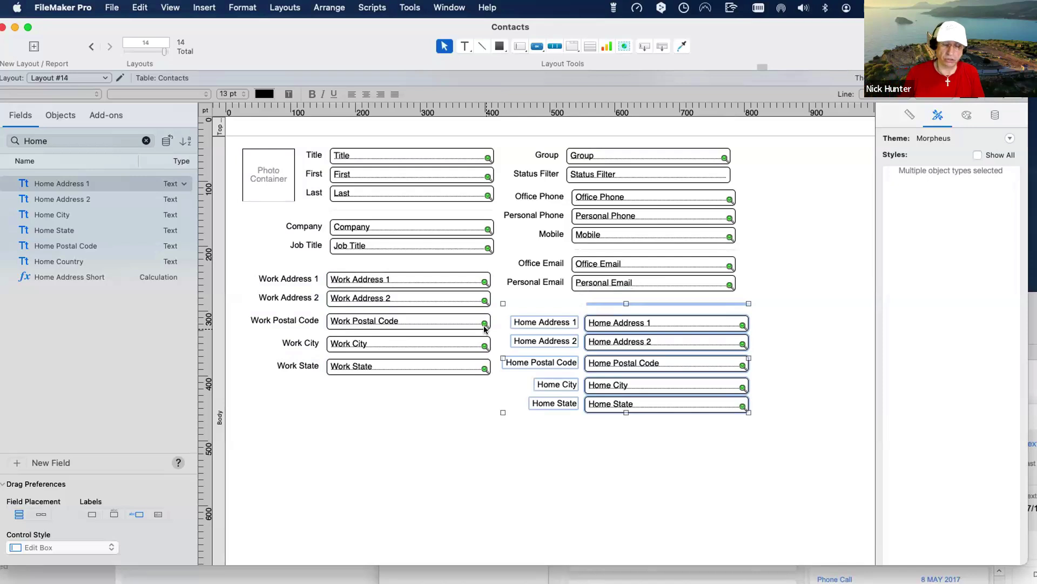
- Undo the two-column moves back to the single-column arrangement of all field groups
{"action": "key", "text": "super+z"}
{"action": "key", "text": "super+z"}
{"action": "key", "text": "super+z"}
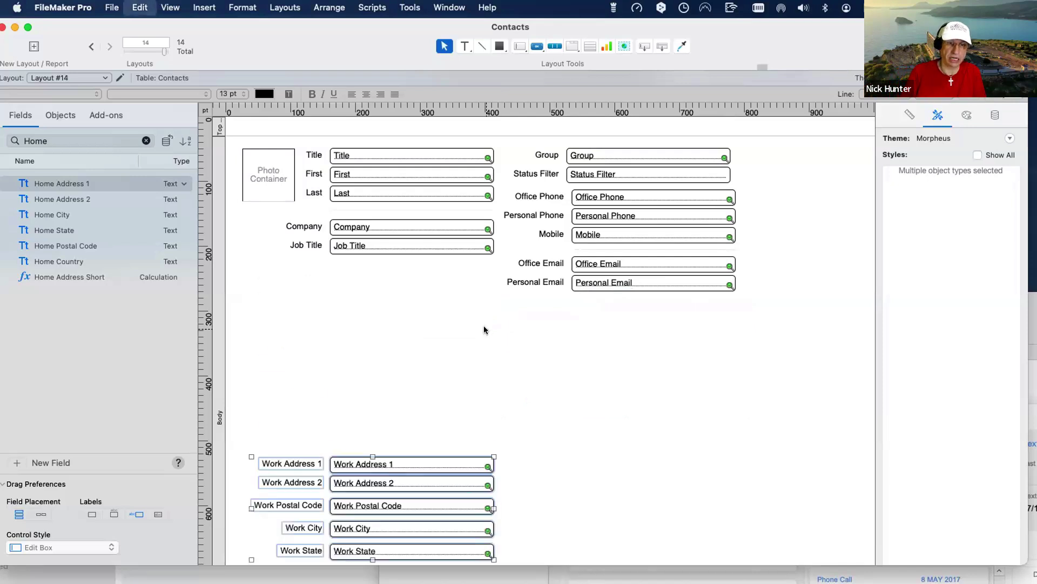
{"action": "key", "text": "super+z"}
{"action": "key", "text": "super+z"}
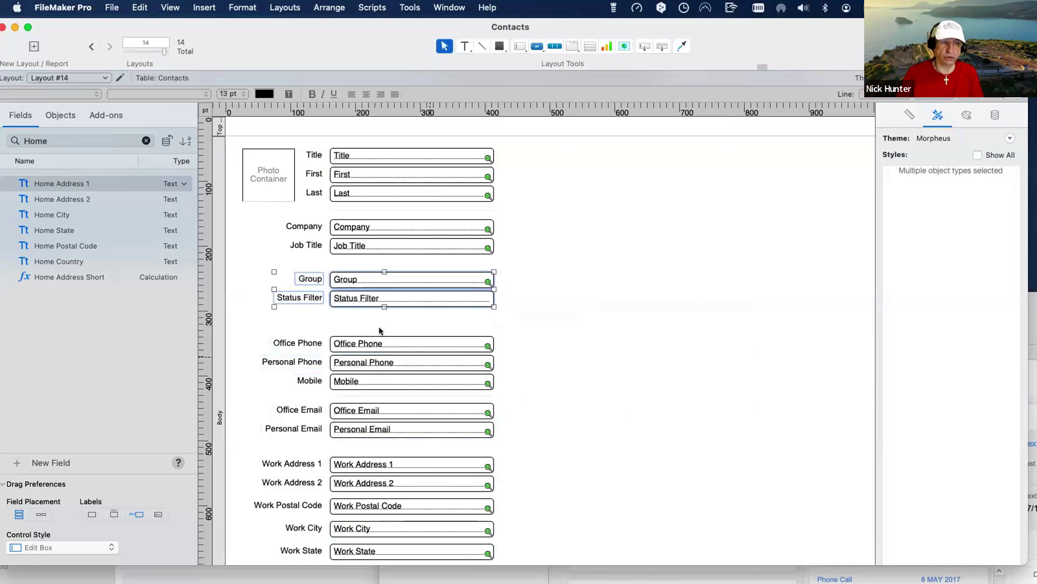
{"action": "left_click", "coordinate": [350, 328]}
{"action": "scroll", "coordinate": [357, 269], "scroll_direction": "down", "scroll_amount": 4}
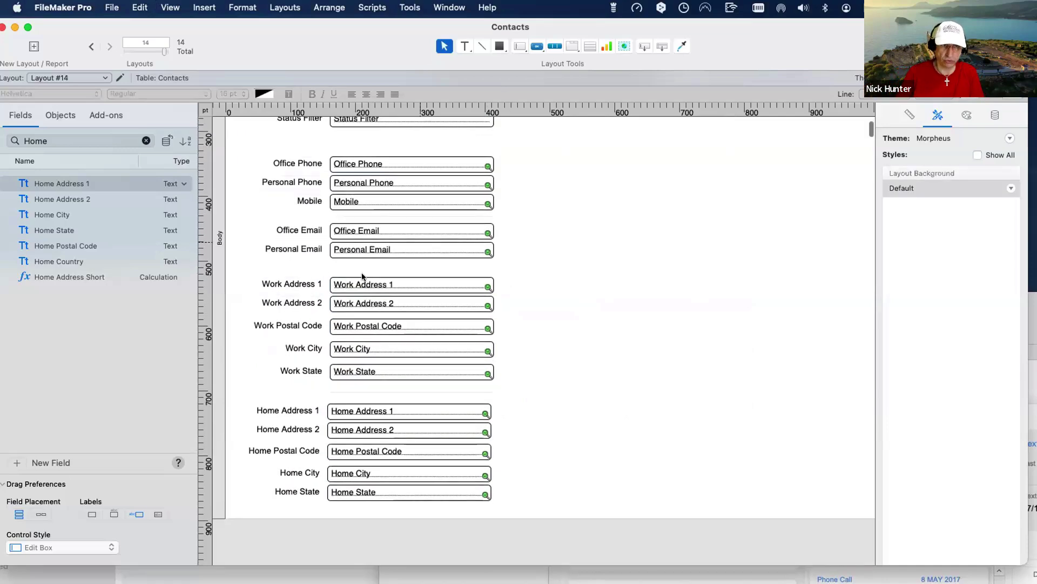
{"action": "scroll", "coordinate": [362, 277], "scroll_direction": "up", "scroll_amount": 5}
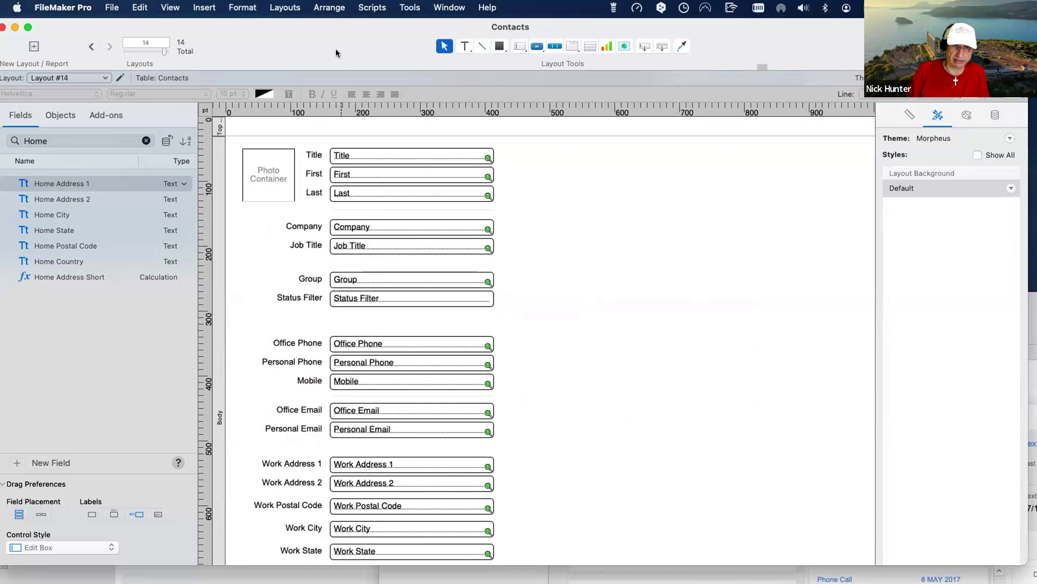
- Preview the classic newspaper template image from the desktop in Finder, and return to the Contacts layout in FileMaker Pro
{"action": "left_click_drag", "start_coordinate": [336, 50], "coordinate": [382, 419]}
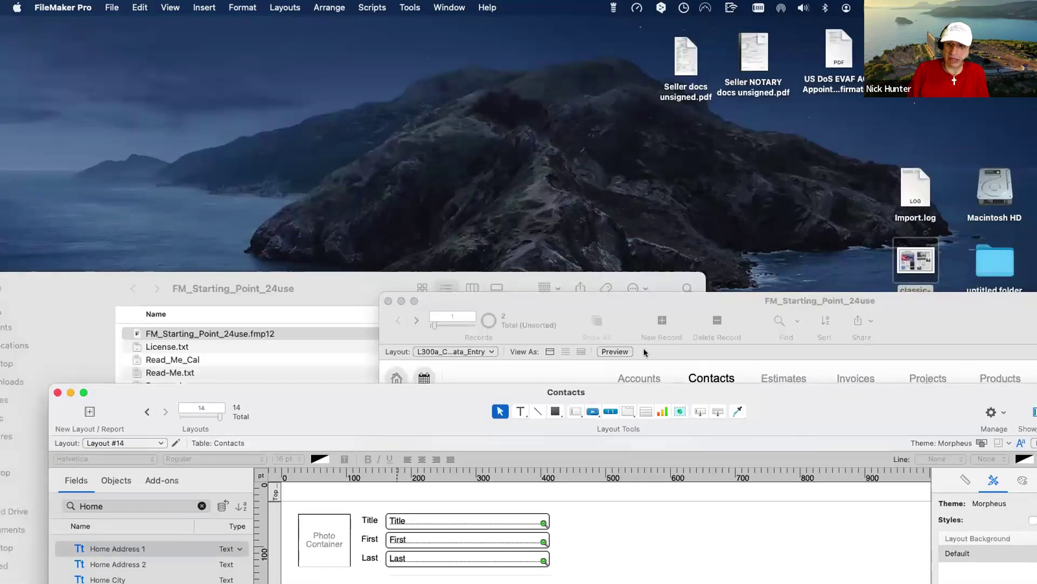
{"action": "left_click", "coordinate": [697, 287]}
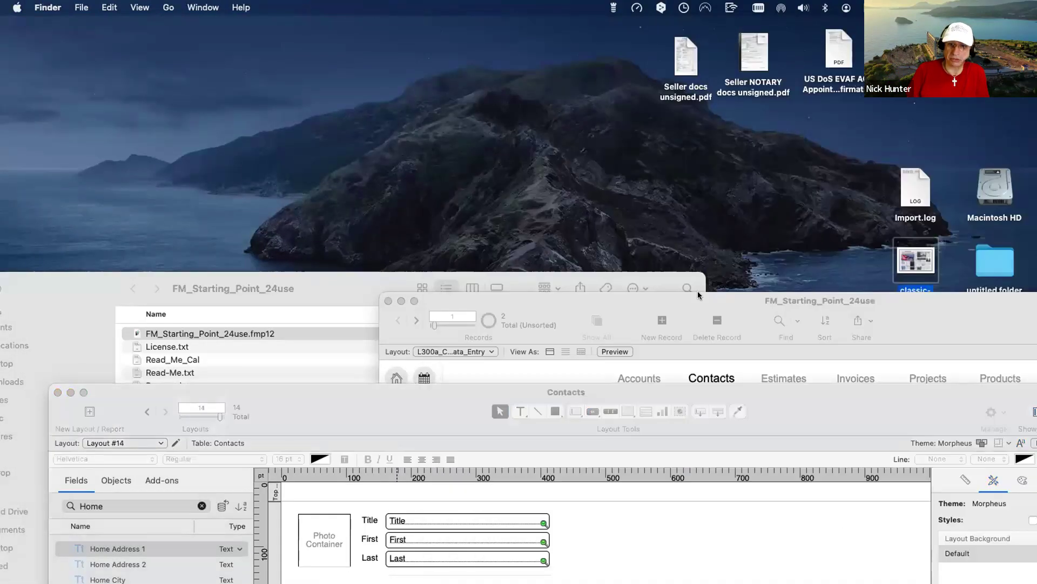
{"action": "key", "text": "space"}
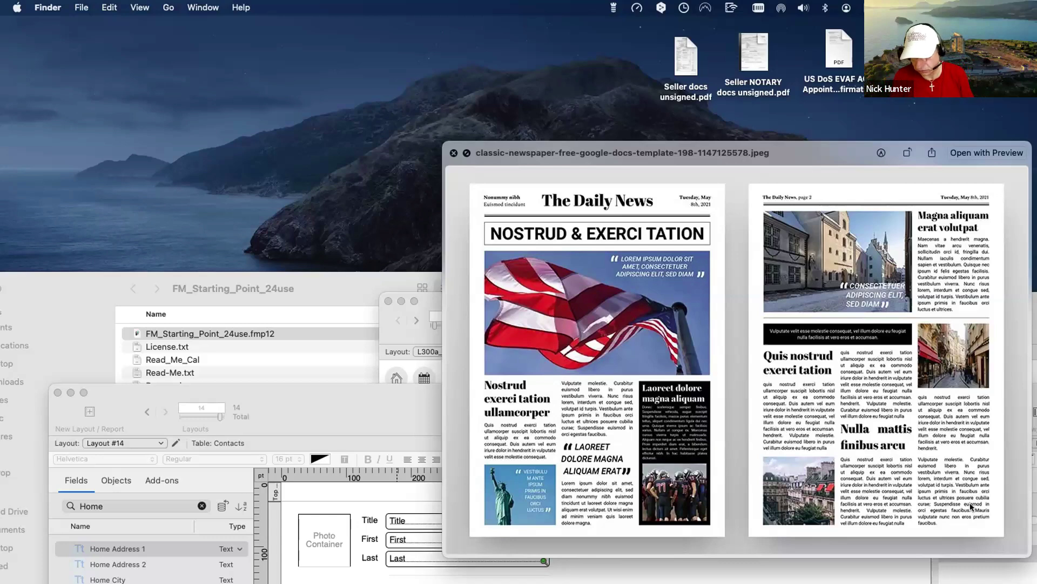
{"action": "left_click_drag", "start_coordinate": [351, 407], "coordinate": [271, 96]}
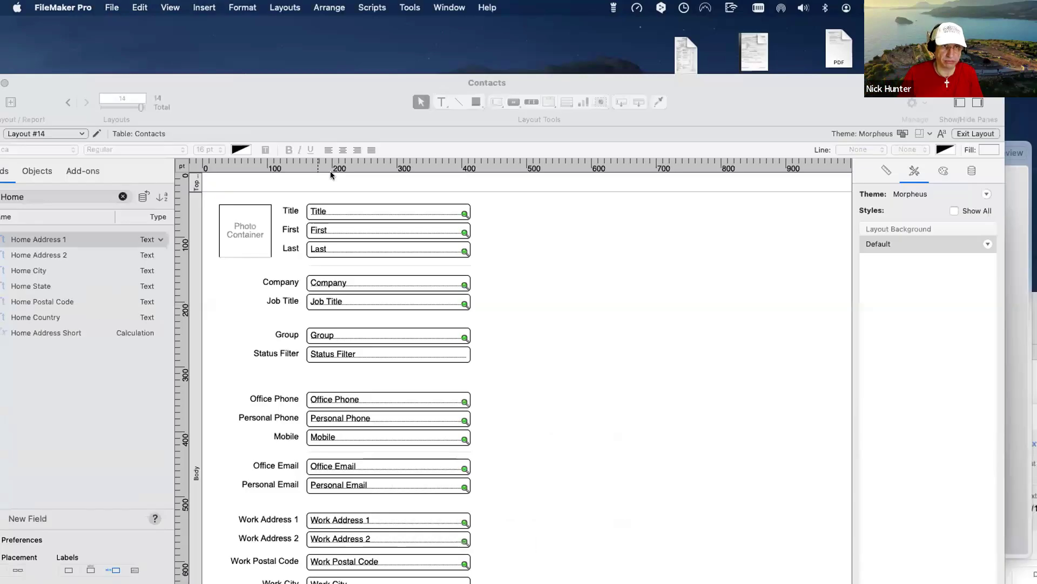
- Move the First and Last fields with their labels up beside Title so the three name fields share one row
{"action": "left_click", "coordinate": [306, 229]}
{"action": "left_click", "coordinate": [295, 228], "text": "shift"}
{"action": "left_click_drag", "start_coordinate": [323, 228], "coordinate": [528, 209]}
{"action": "left_click", "coordinate": [308, 248]}
{"action": "left_click", "coordinate": [295, 247], "text": "shift"}
{"action": "left_click_drag", "start_coordinate": [340, 249], "coordinate": [693, 200]}
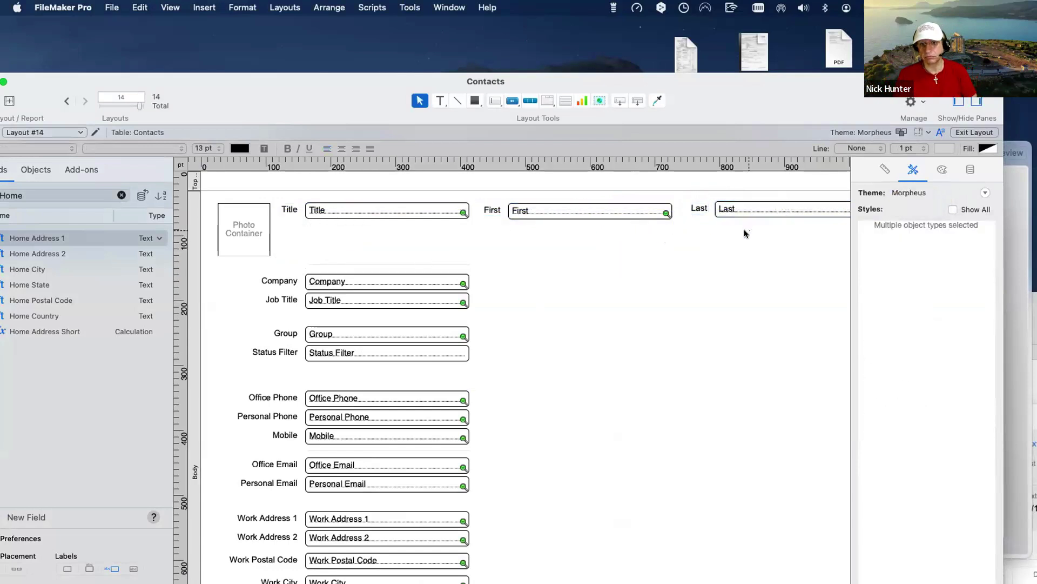
{"action": "left_click", "coordinate": [744, 234]}
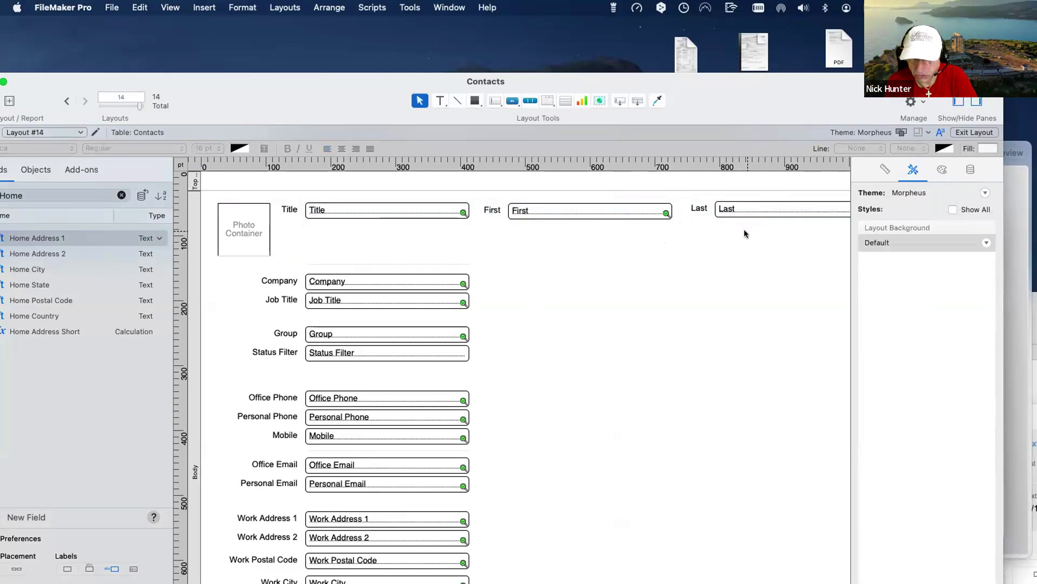
{"action": "scroll", "coordinate": [347, 297], "scroll_direction": "down", "scroll_amount": 2}
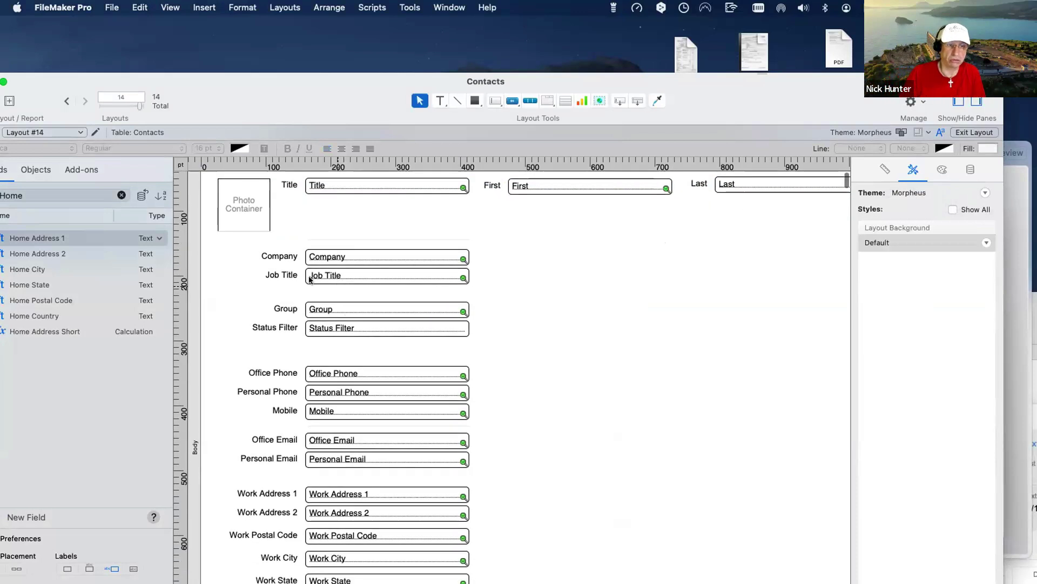
- Try placing the Job Title field with its label beside Company, and Status Filter with its label beside Group
{"action": "left_click", "coordinate": [332, 277]}
{"action": "left_click", "coordinate": [283, 277], "text": "shift"}
{"action": "left_click_drag", "start_coordinate": [332, 277], "coordinate": [556, 258]}
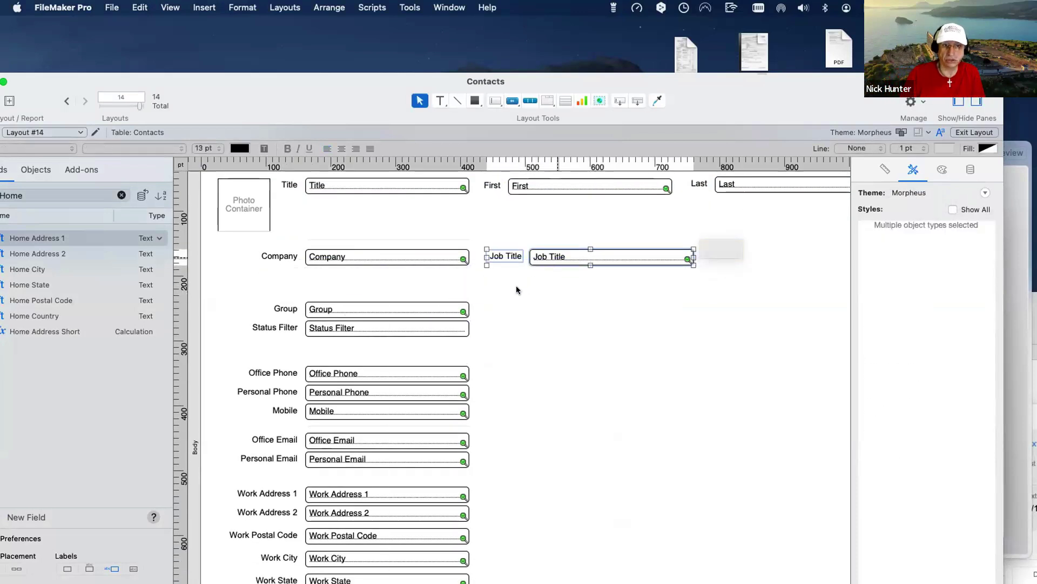
{"action": "left_click", "coordinate": [310, 324]}
{"action": "left_click", "coordinate": [281, 328], "text": "shift"}
{"action": "left_click_drag", "start_coordinate": [323, 327], "coordinate": [562, 308]}
- Try moving the Group row closer to the Company row and shifting both rows' fields up beneath the name row
{"action": "left_click_drag", "start_coordinate": [259, 290], "coordinate": [605, 274]}
{"action": "left_click_drag", "start_coordinate": [314, 213], "coordinate": [657, 322]}
{"action": "left_click", "coordinate": [638, 291]}
{"action": "left_click_drag", "start_coordinate": [753, 403], "coordinate": [359, 255]}
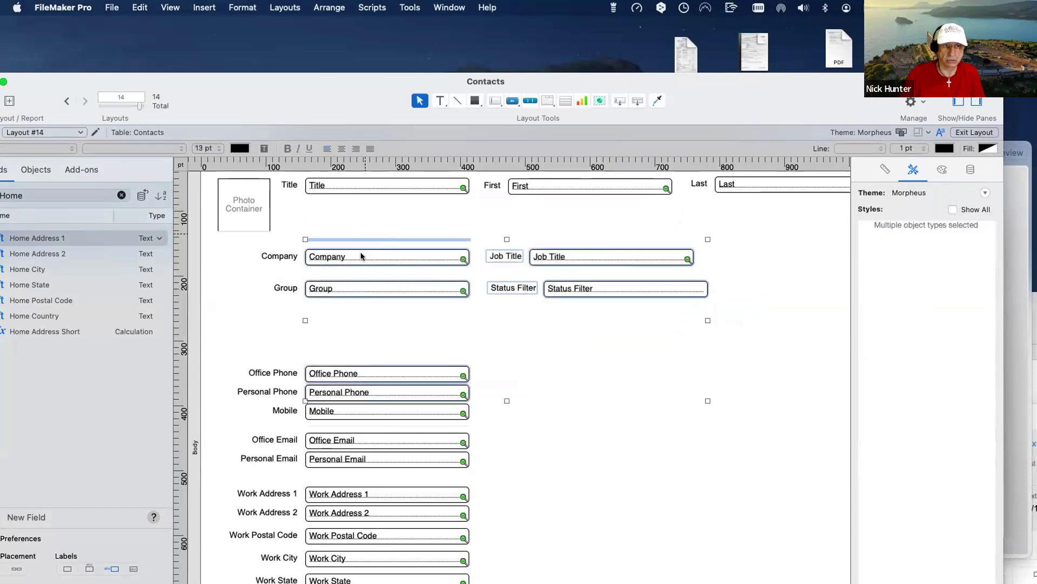
{"action": "left_click_drag", "start_coordinate": [711, 304], "coordinate": [362, 212]}
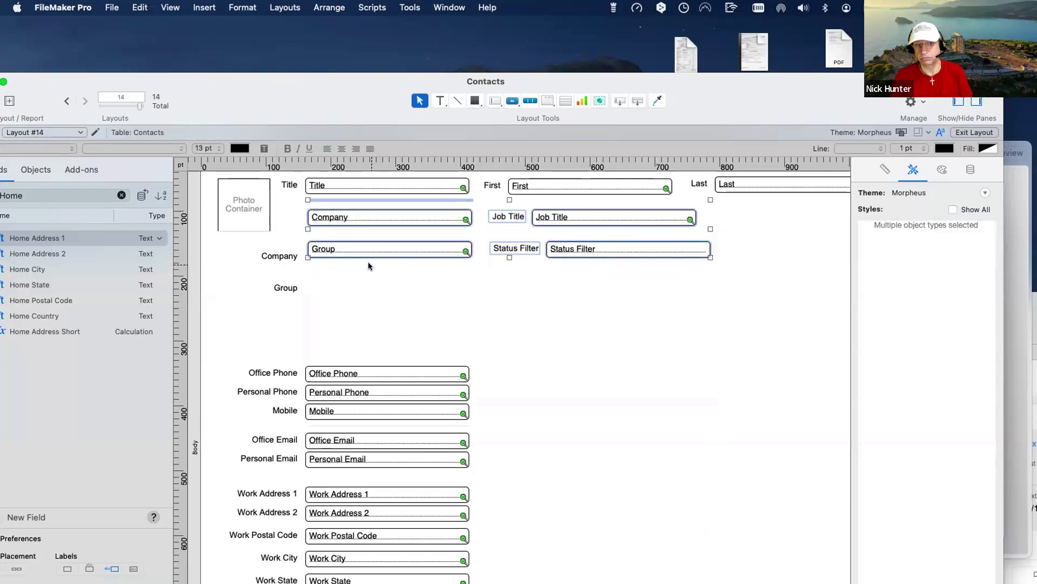
- Undo all the row-arrangement moves, including the First and Last moves, back to the single-column arrangement of the field groups
{"action": "key", "text": "super+z"}
{"action": "key", "text": "super+z"}
{"action": "key", "text": "super+z"}
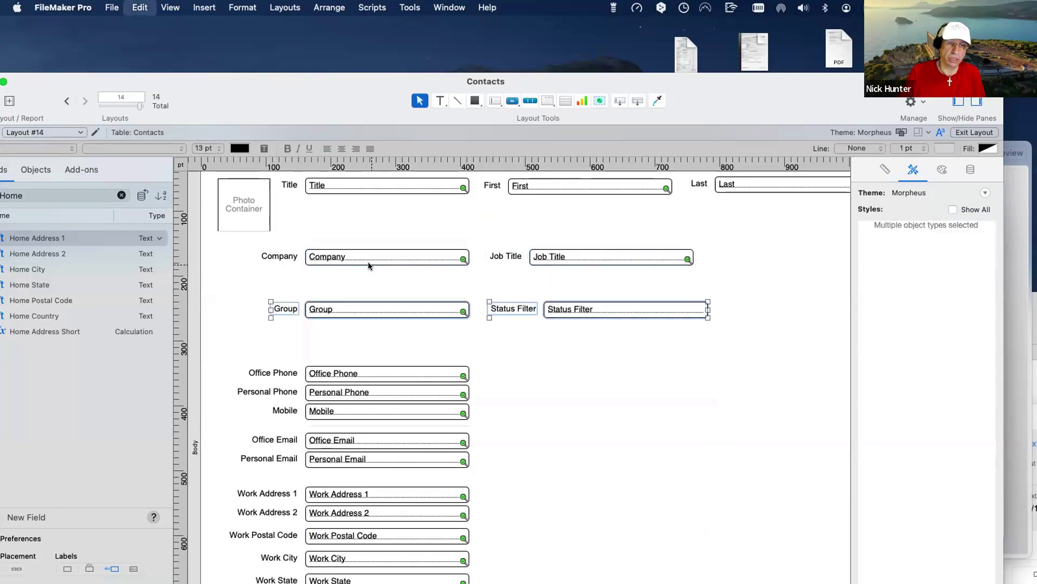
{"action": "key", "text": "super+z"}
{"action": "key", "text": "super+z"}
{"action": "key", "text": "super+z"}
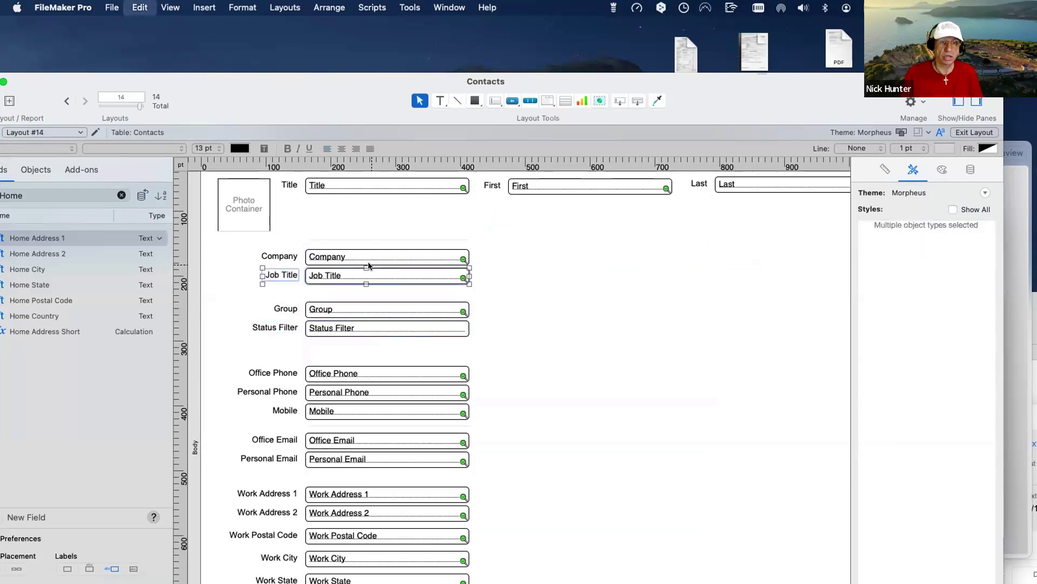
{"action": "key", "text": "super+z"}
{"action": "key", "text": "super+z"}
{"action": "key", "text": "super+z"}
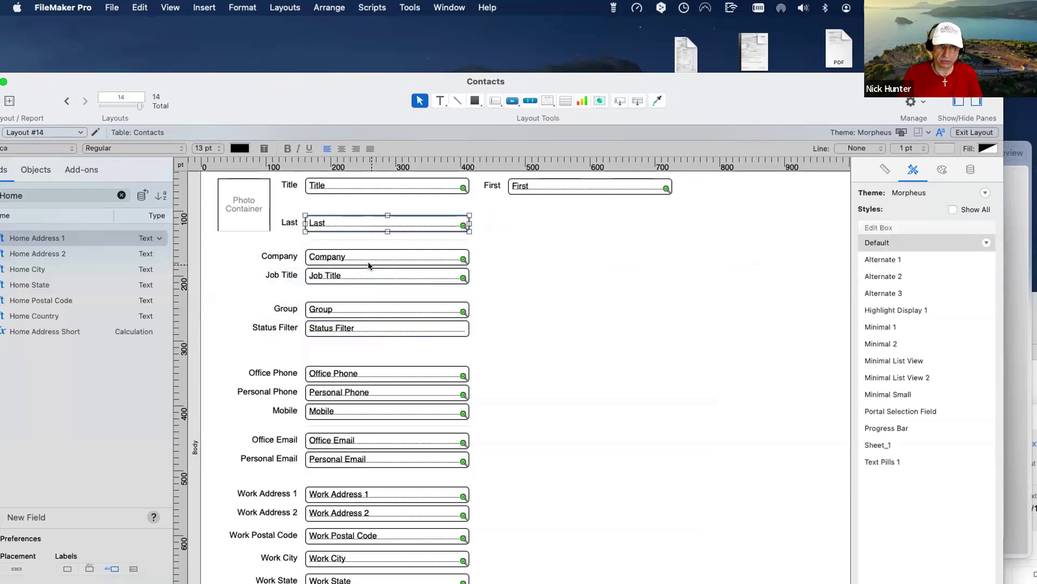
{"action": "key", "text": "super+z"}
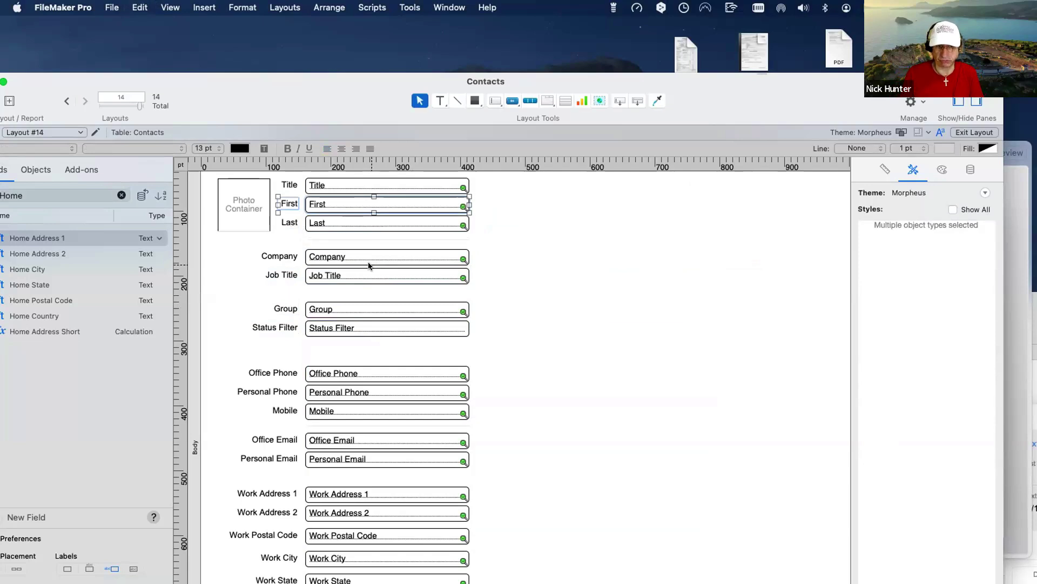
- Review the single-column field groups from the name fields to the home address, and move the layout window higher on the desktop
{"action": "scroll", "coordinate": [387, 298], "scroll_direction": "down", "scroll_amount": 10}
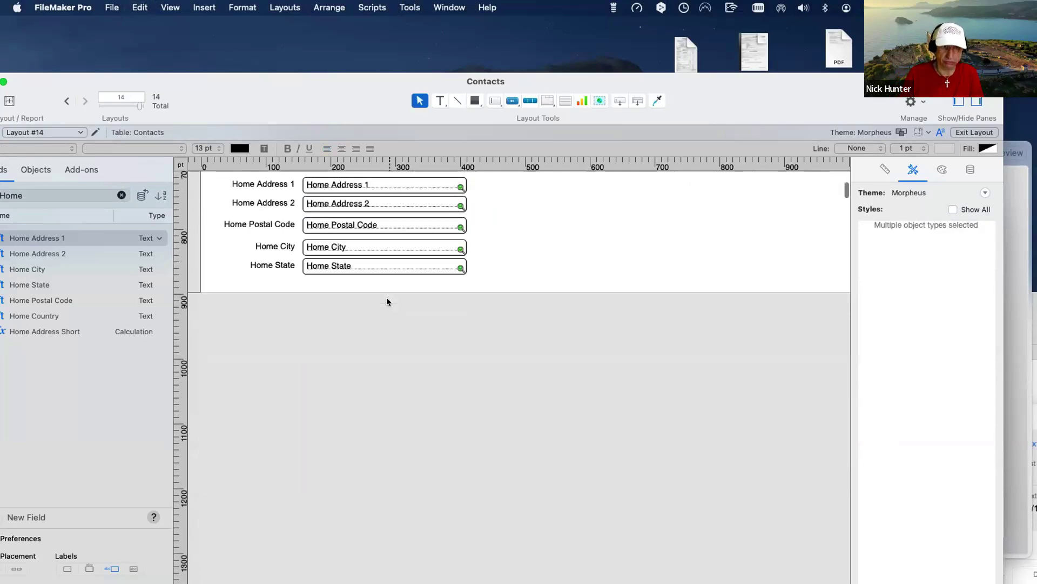
{"action": "scroll", "coordinate": [387, 302], "scroll_direction": "up", "scroll_amount": 10}
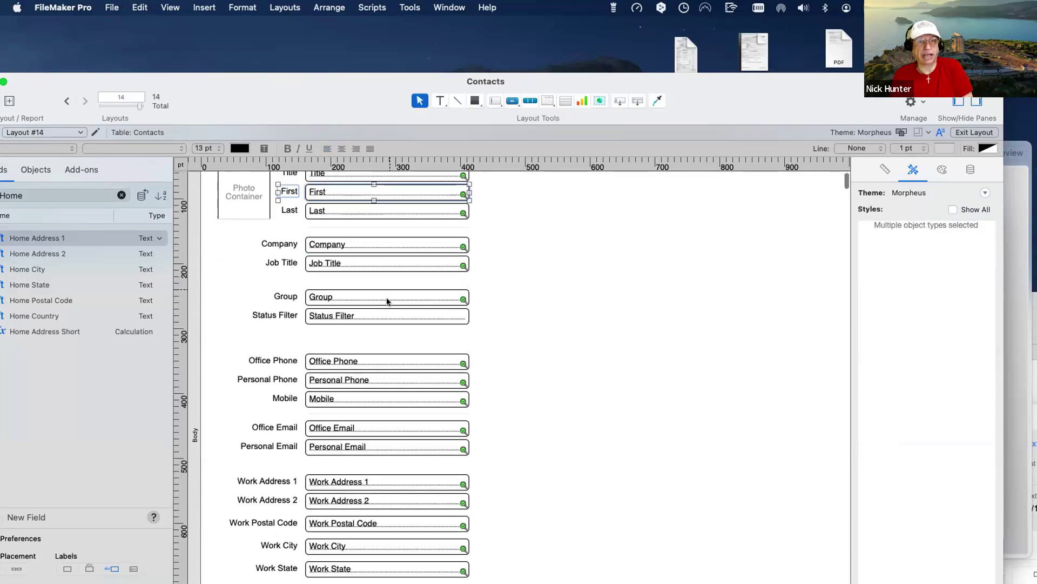
{"action": "scroll", "coordinate": [387, 302], "scroll_direction": "down", "scroll_amount": 15}
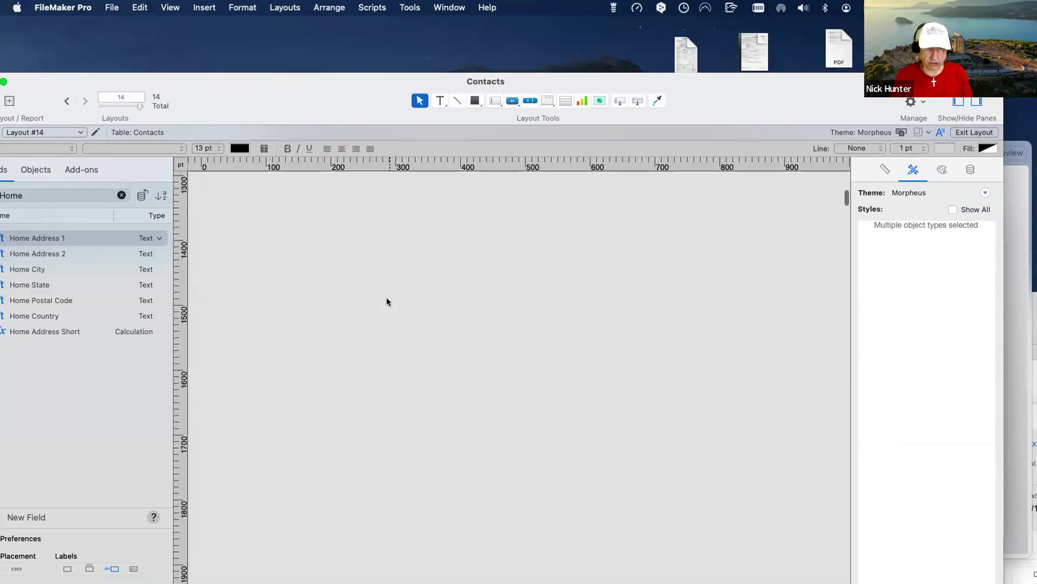
{"action": "scroll", "coordinate": [386, 301], "scroll_direction": "up", "scroll_amount": 15}
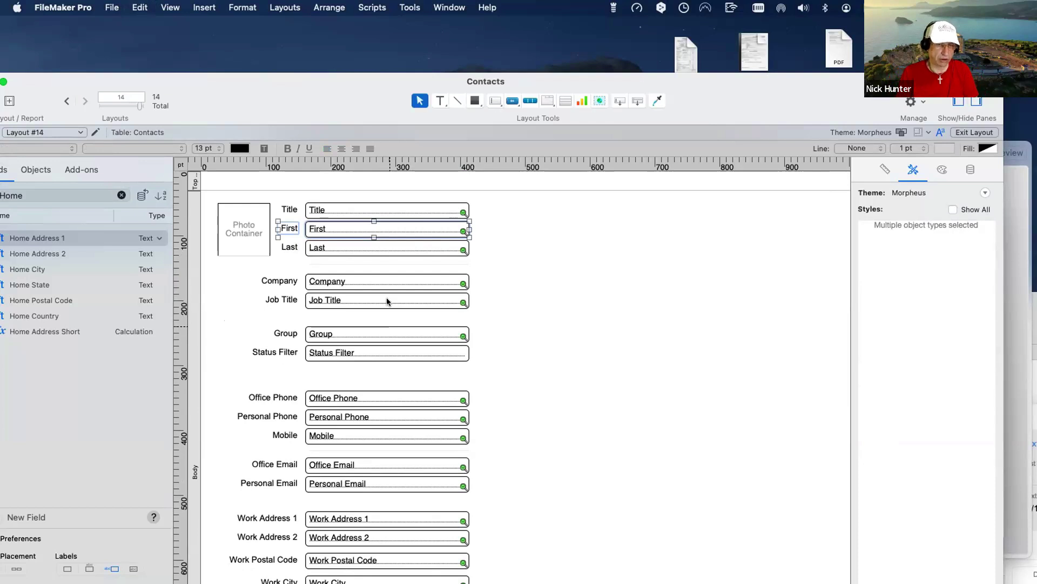
{"action": "left_click", "coordinate": [554, 244]}
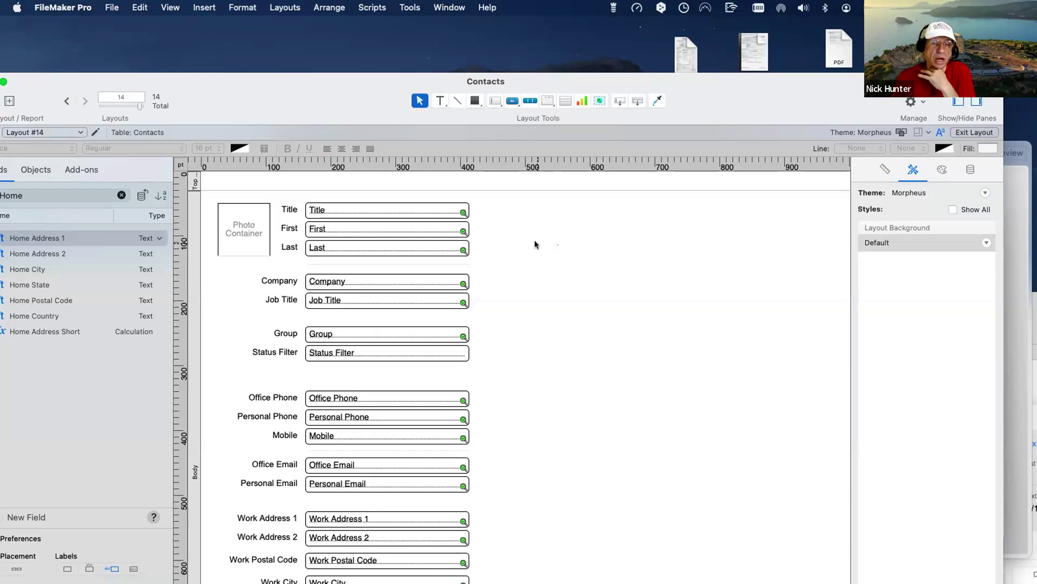
{"action": "scroll", "coordinate": [526, 252], "scroll_direction": "down", "scroll_amount": 1}
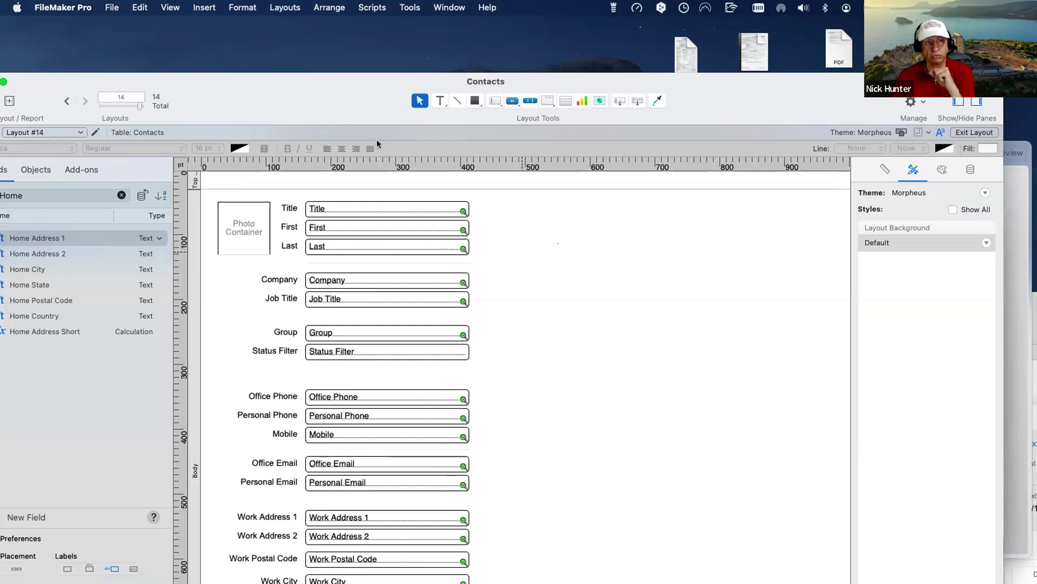
{"action": "left_click_drag", "start_coordinate": [360, 105], "coordinate": [361, 56]}
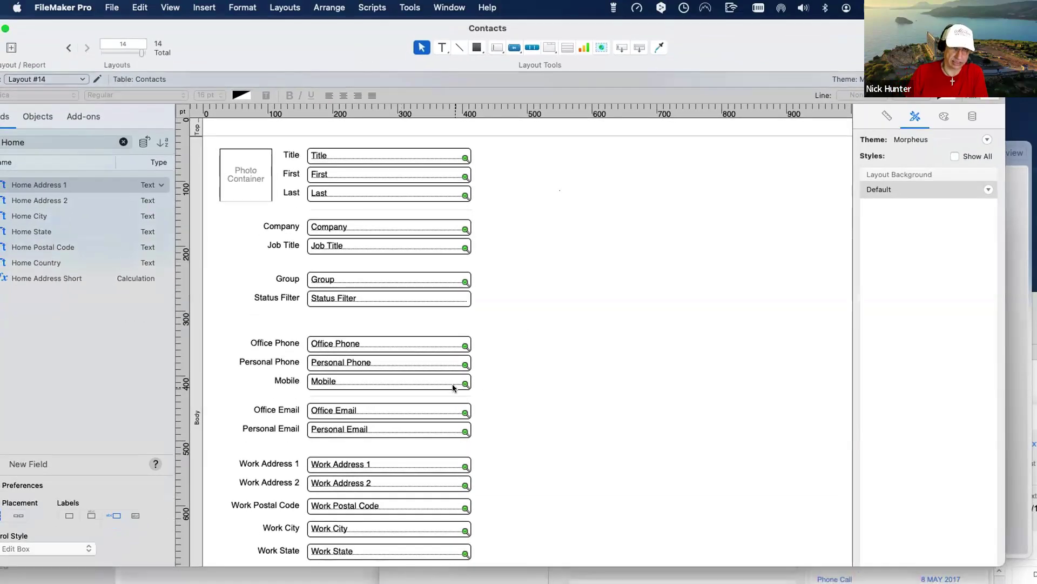
{"action": "scroll", "coordinate": [453, 388], "scroll_direction": "down", "scroll_amount": 4}
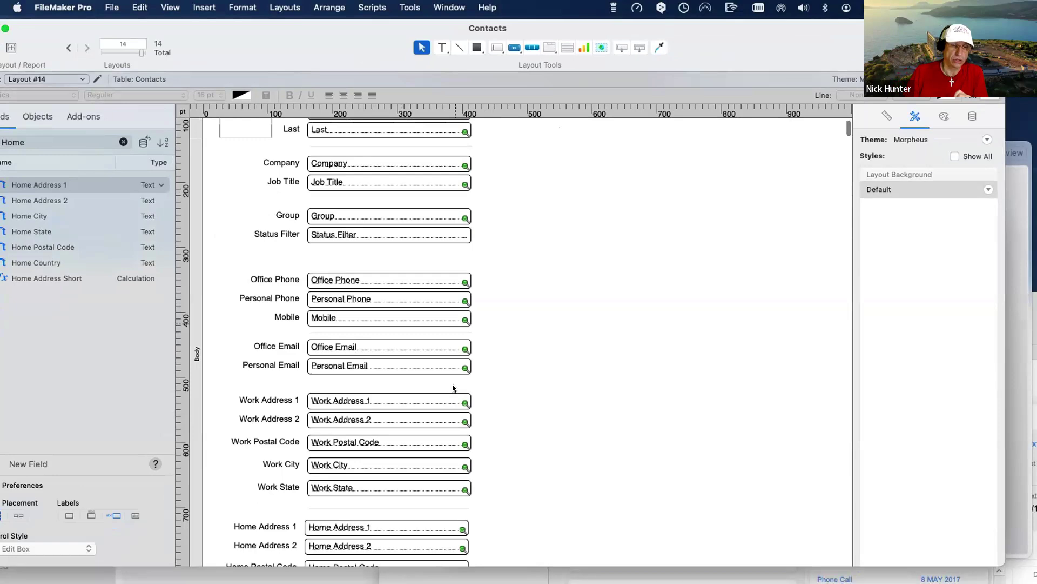
- Open the Contact Details layout from the Desktop folder of the layout manager in a second window
{"action": "left_click_drag", "start_coordinate": [340, 38], "coordinate": [397, 174]}
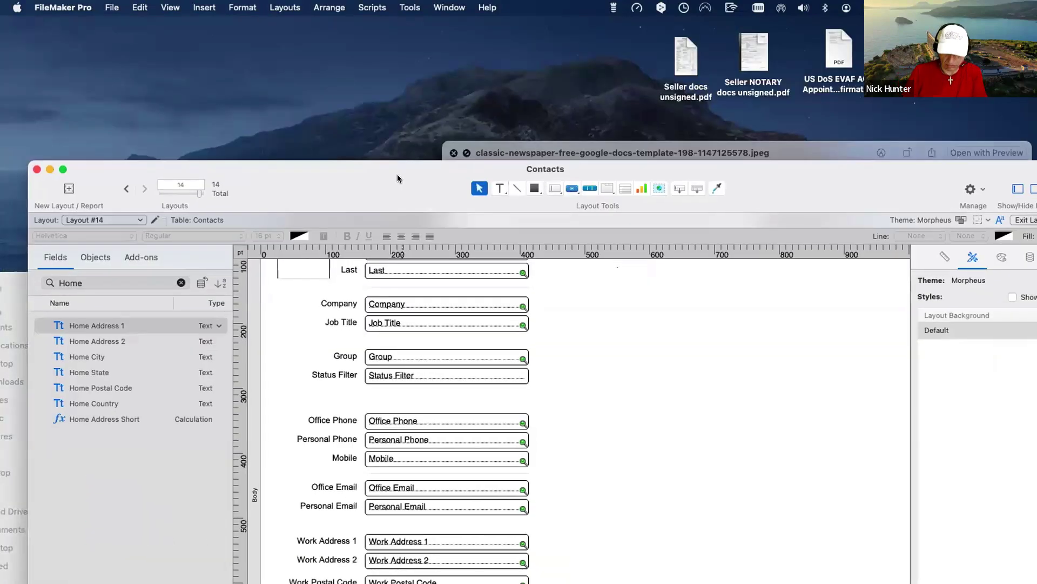
{"action": "key", "text": "super+shift+l"}
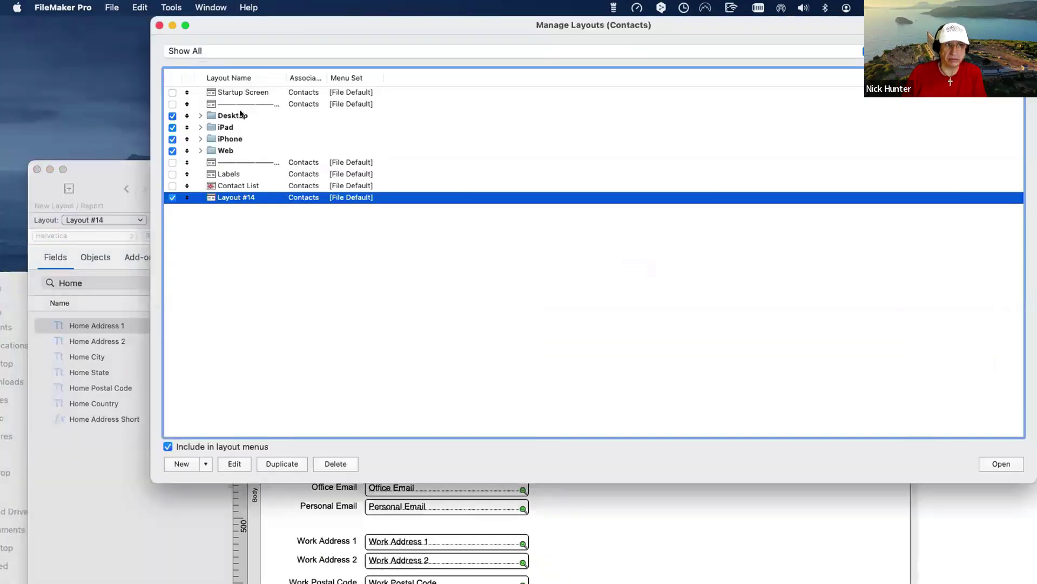
{"action": "left_click", "coordinate": [200, 116]}
{"action": "left_click", "coordinate": [254, 128]}
{"action": "left_click", "coordinate": [269, 137]}
{"action": "left_click", "coordinate": [1002, 463]}
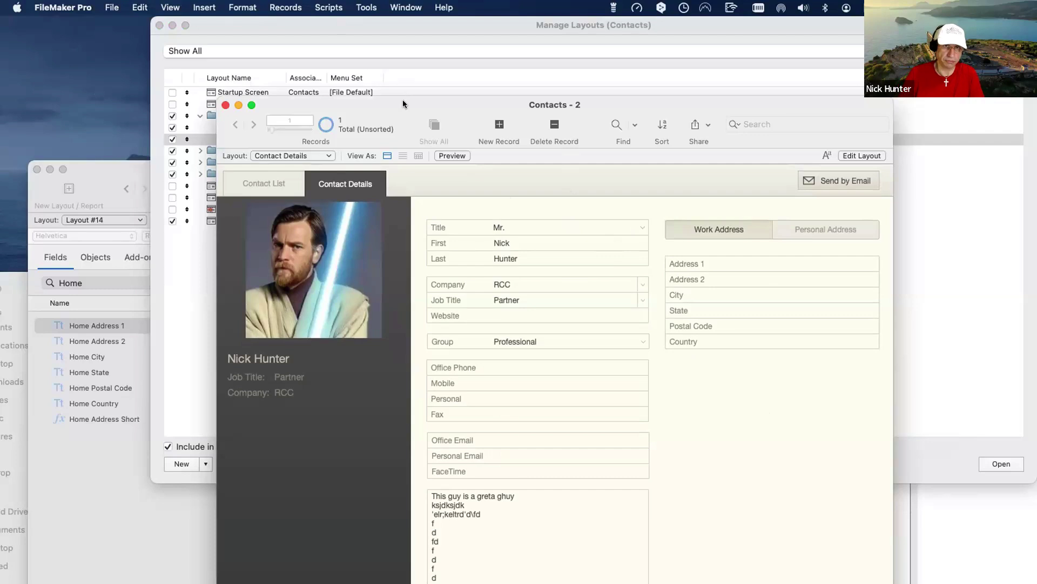
- Switch the second window to Layout #14, try to edit the photo container there in Layout mode, and return to the original window
{"action": "left_click", "coordinate": [271, 156]}
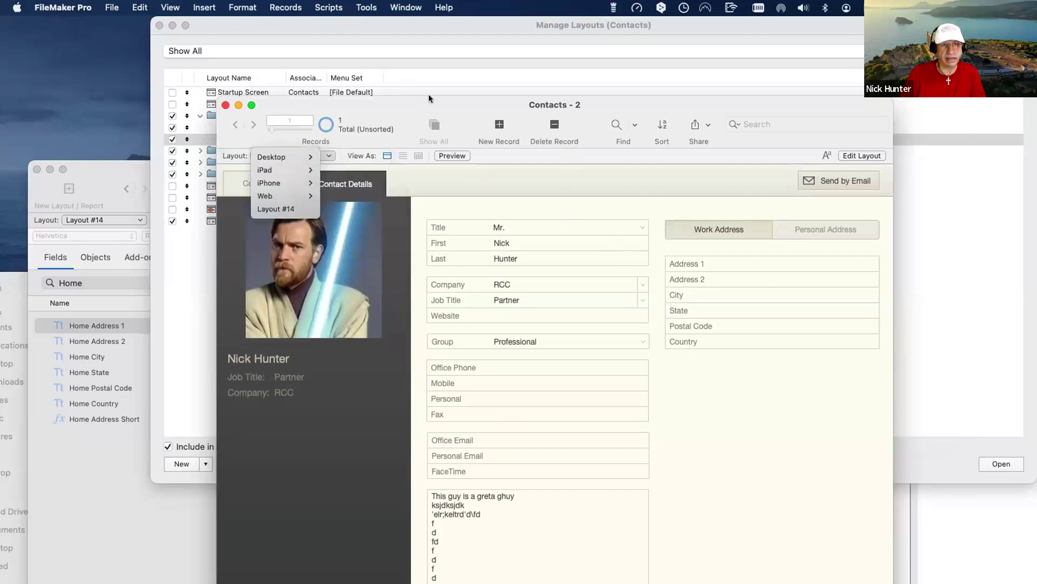
{"action": "left_click_drag", "start_coordinate": [439, 97], "coordinate": [369, 69]}
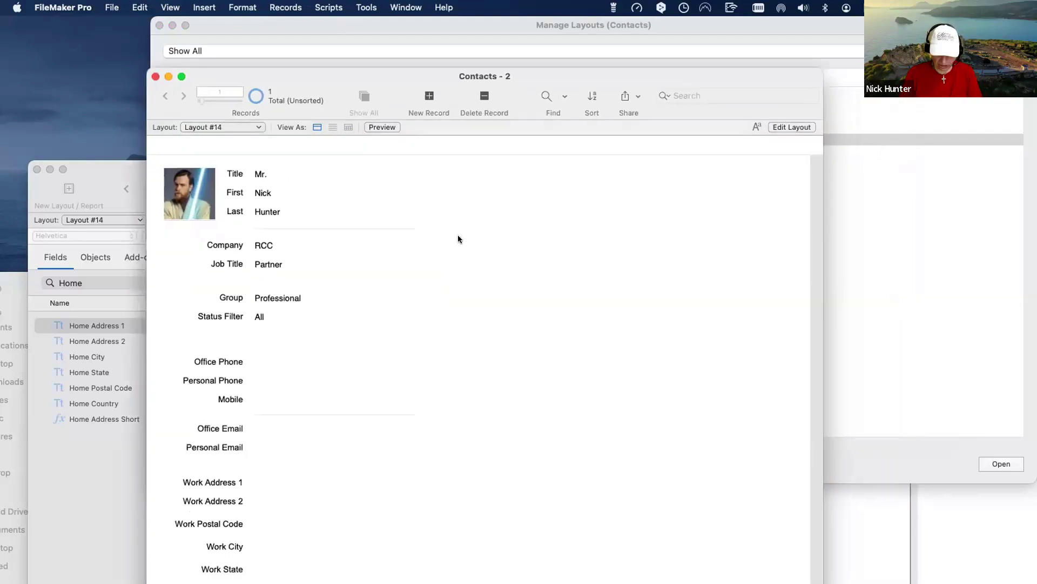
{"action": "key", "text": "super+l"}
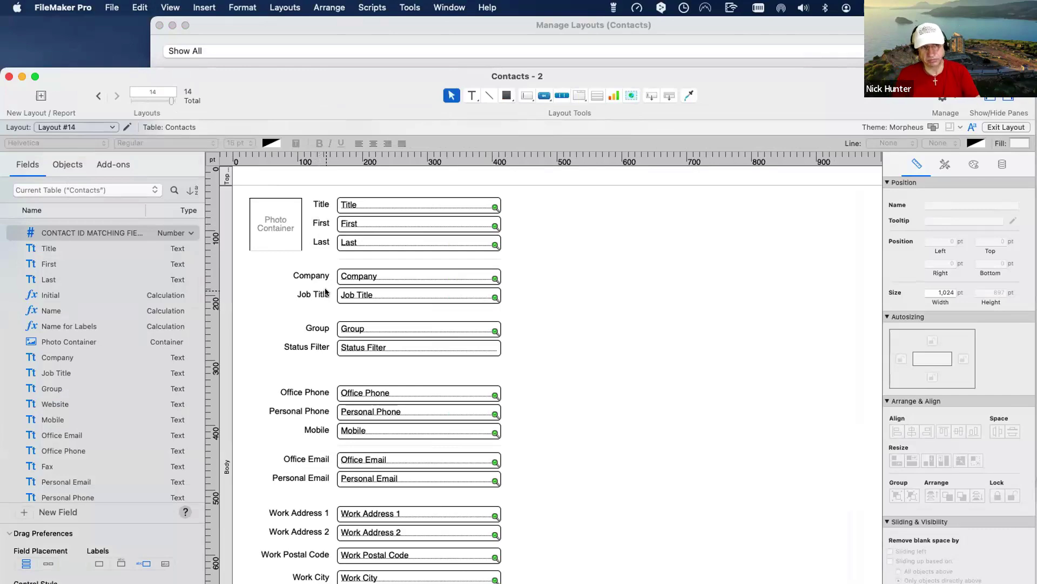
{"action": "left_click", "coordinate": [258, 217]}
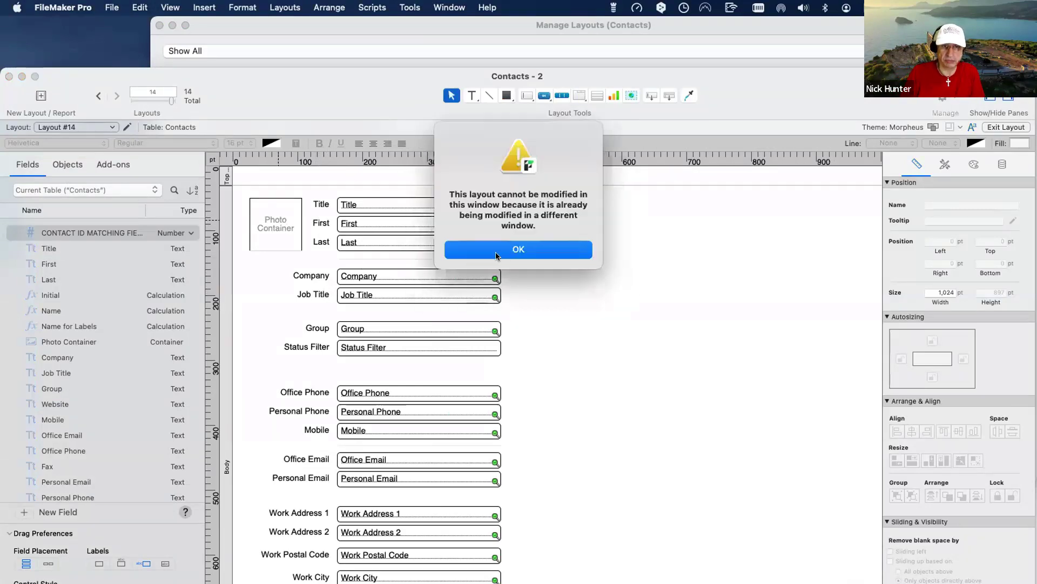
{"action": "left_click", "coordinate": [518, 249]}
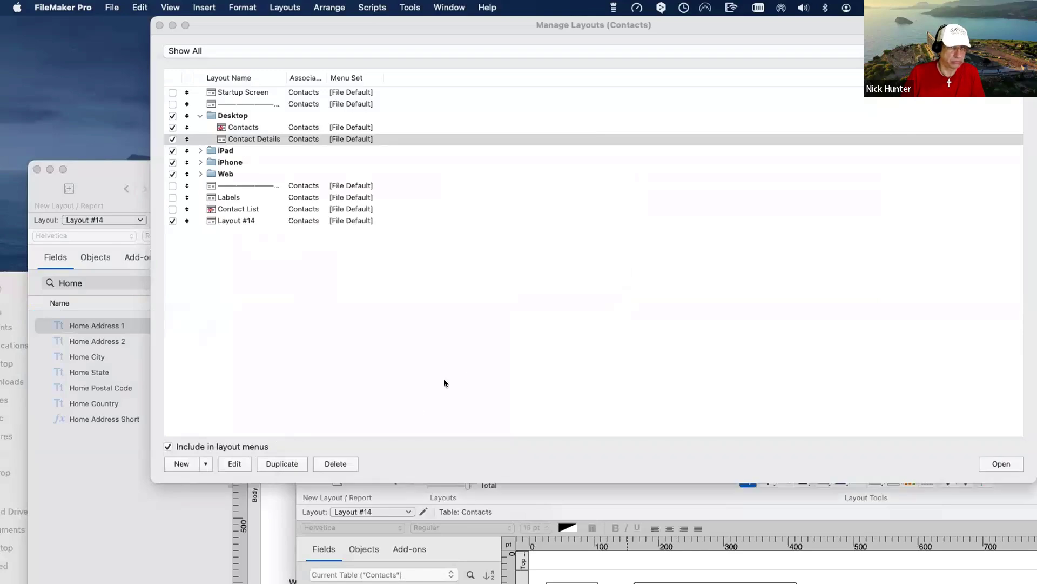
{"action": "key", "text": "Escape"}
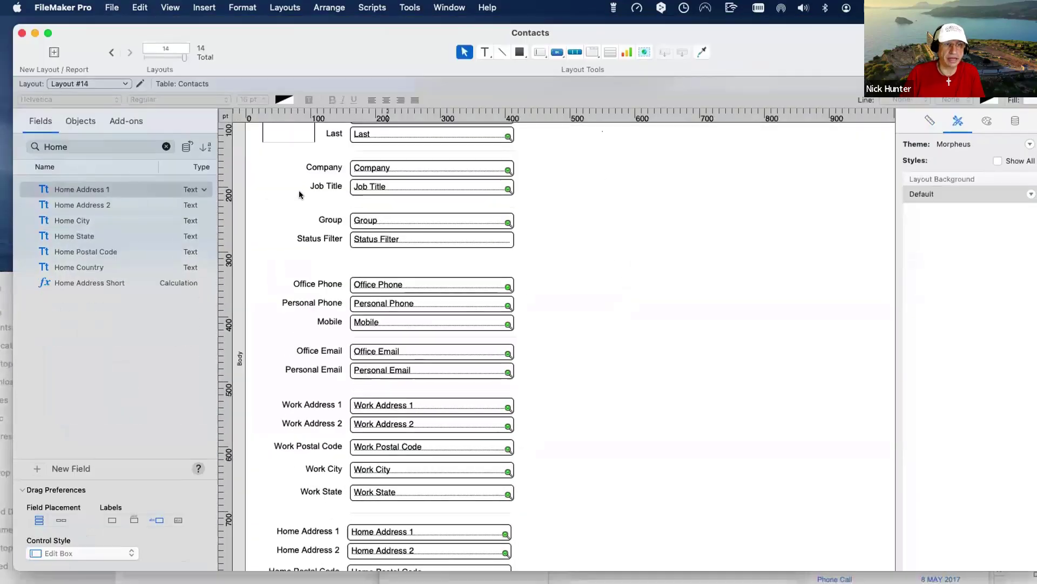
- Move the photo container from beside the name fields into the empty area right of the field column
{"action": "scroll", "coordinate": [299, 190], "scroll_direction": "up", "scroll_amount": 3}
{"action": "left_click_drag", "start_coordinate": [293, 177], "coordinate": [705, 224]}
{"action": "left_click", "coordinate": [586, 356]}
- Apply the Labels 1 style to all field labels from Title down to Home State
{"action": "scroll", "coordinate": [442, 263], "scroll_direction": "up", "scroll_amount": 1}
{"action": "scroll", "coordinate": [442, 263], "scroll_direction": "down", "scroll_amount": 1}
{"action": "left_click_drag", "start_coordinate": [261, 149], "coordinate": [317, 366]}
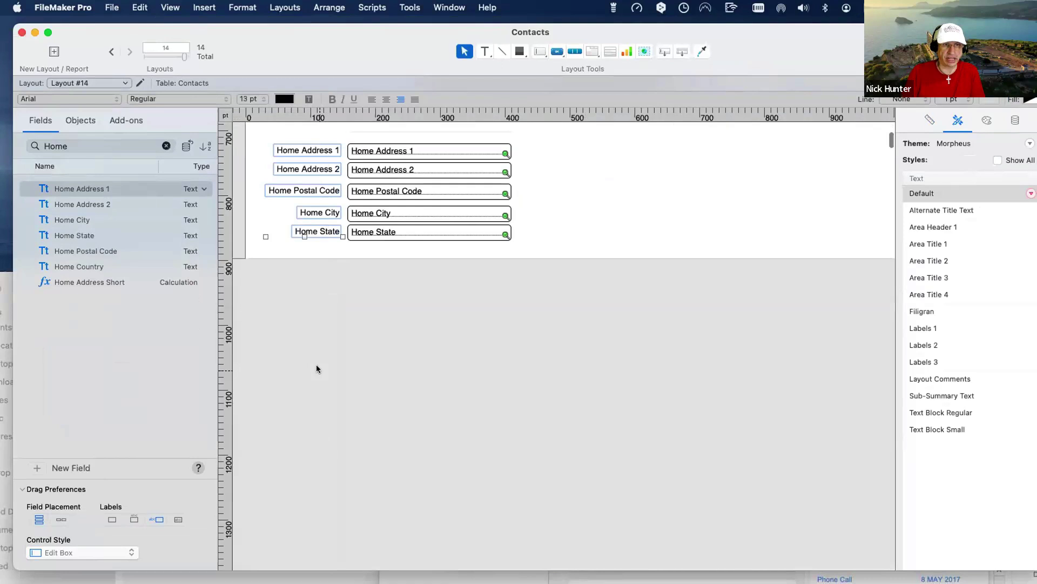
{"action": "scroll", "coordinate": [319, 362], "scroll_direction": "up", "scroll_amount": 10}
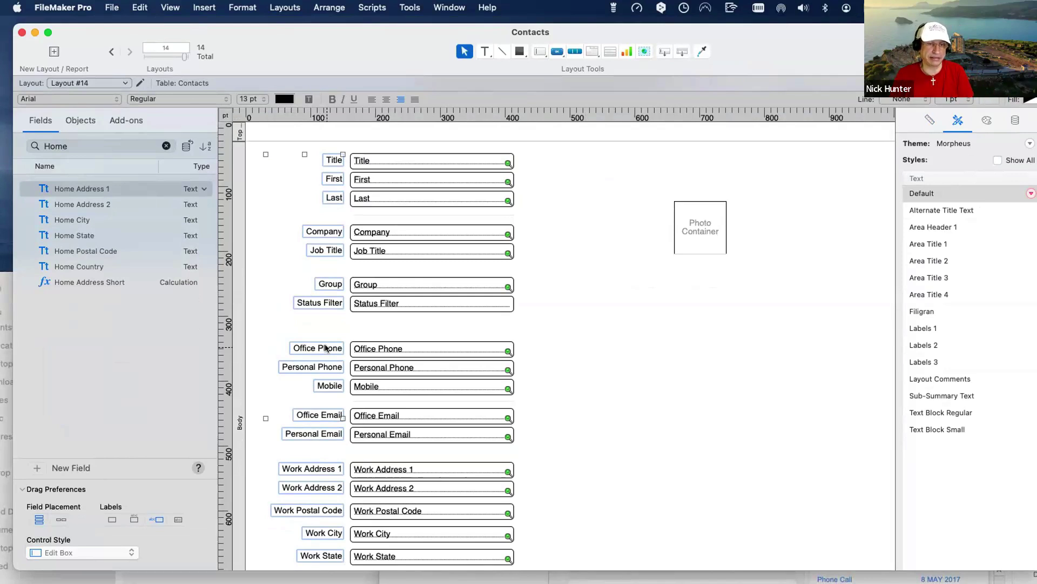
{"action": "scroll", "coordinate": [329, 348], "scroll_direction": "down", "scroll_amount": 7}
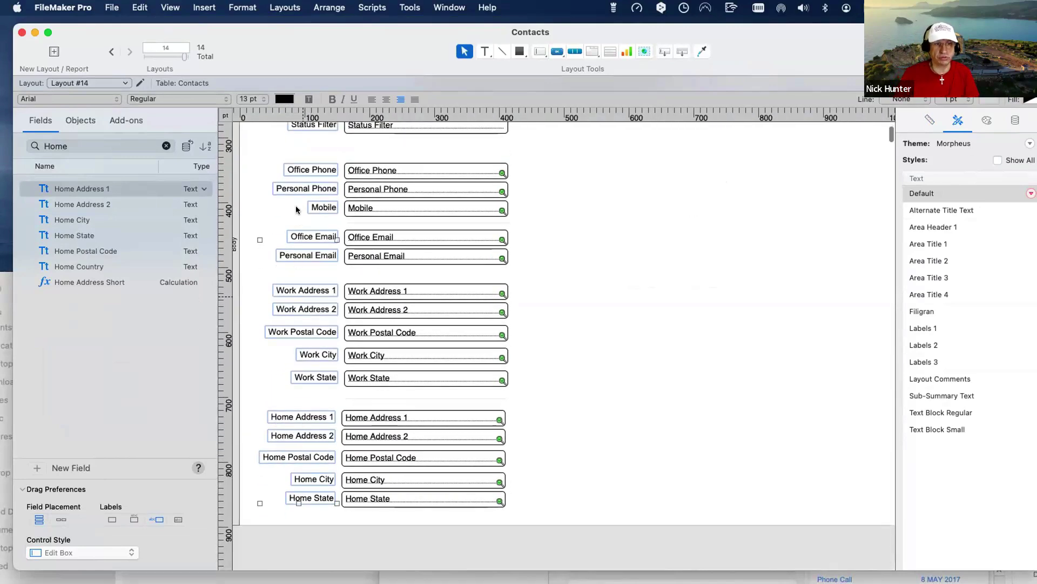
{"action": "scroll", "coordinate": [298, 215], "scroll_direction": "up", "scroll_amount": 7}
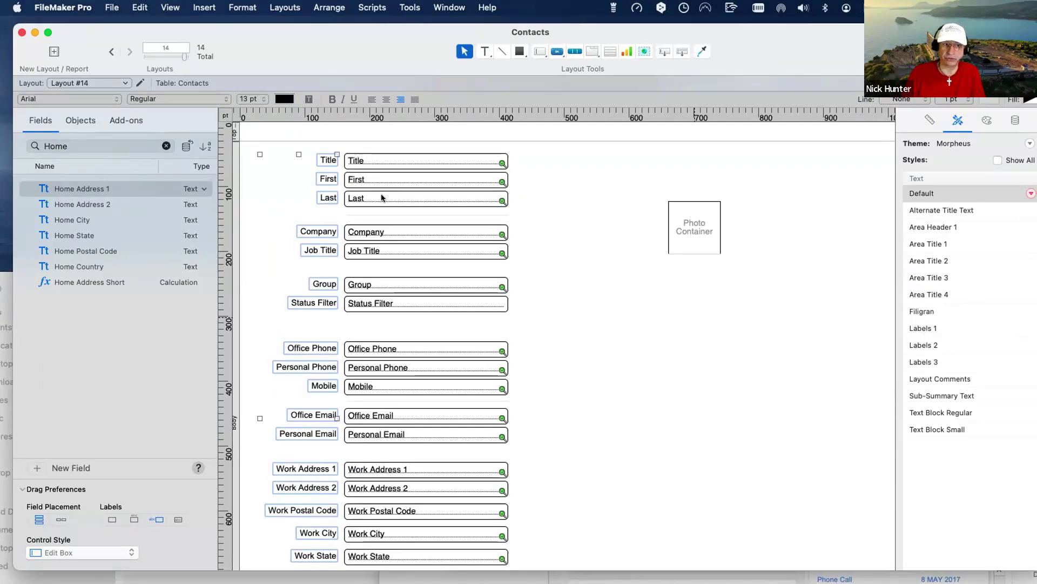
{"action": "left_click", "coordinate": [361, 189]}
{"action": "left_click_drag", "start_coordinate": [249, 150], "coordinate": [327, 542]}
{"action": "scroll", "coordinate": [315, 482], "scroll_direction": "up", "scroll_amount": 10}
{"action": "scroll", "coordinate": [669, 311], "scroll_direction": "down", "scroll_amount": 2}
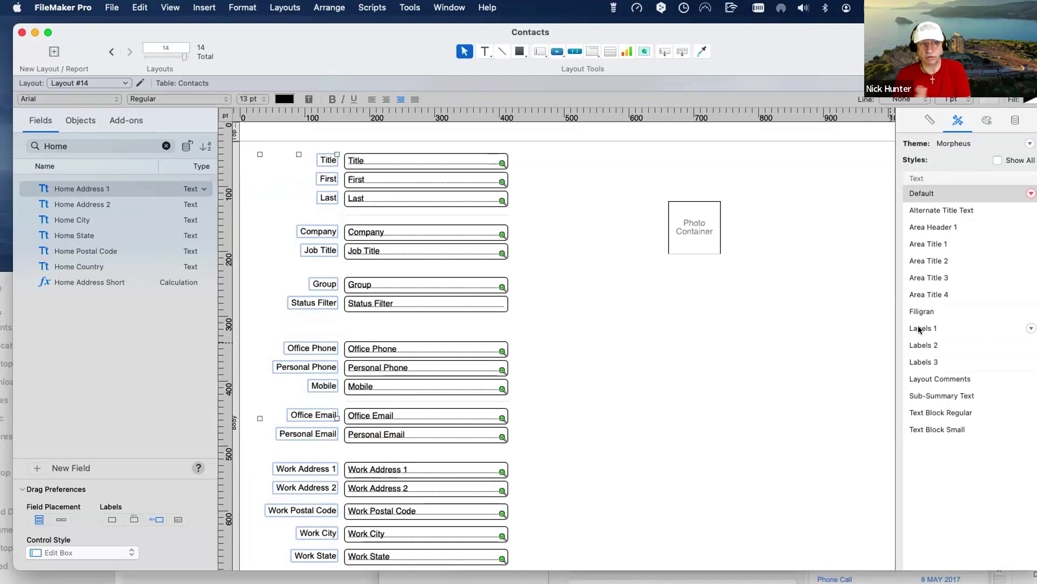
{"action": "left_click", "coordinate": [919, 329]}
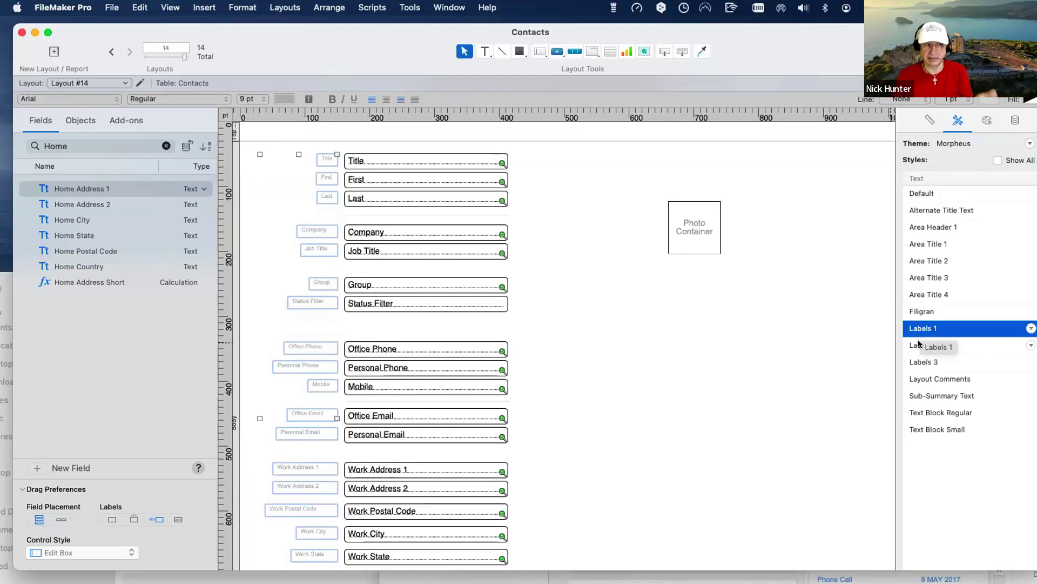
- Try the Labels 2 and Labels 3 styles on the selected field labels and return them to Labels 1
{"action": "left_click", "coordinate": [919, 344]}
{"action": "left_click", "coordinate": [920, 361]}
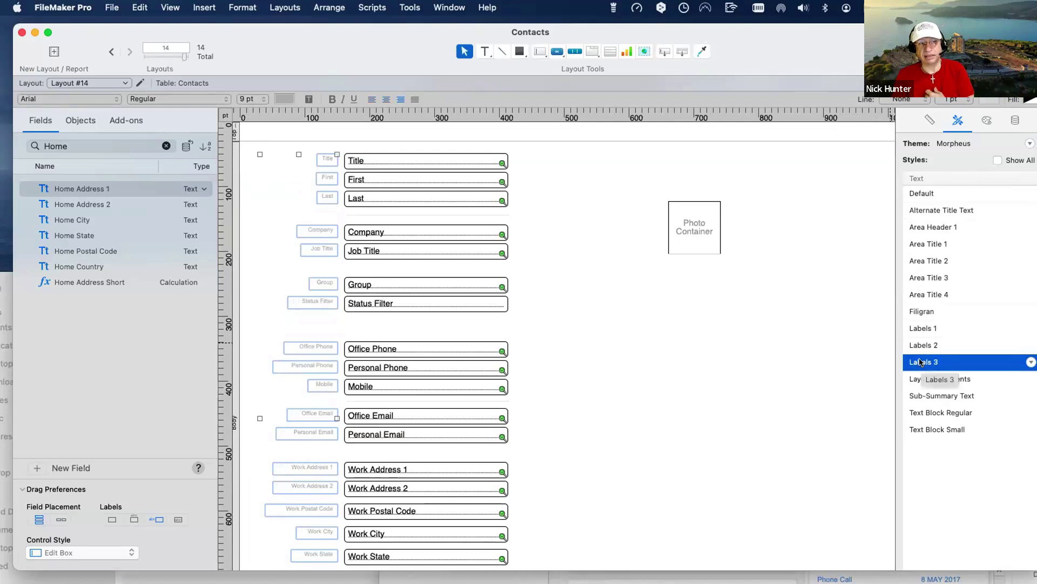
{"action": "left_click", "coordinate": [925, 329]}
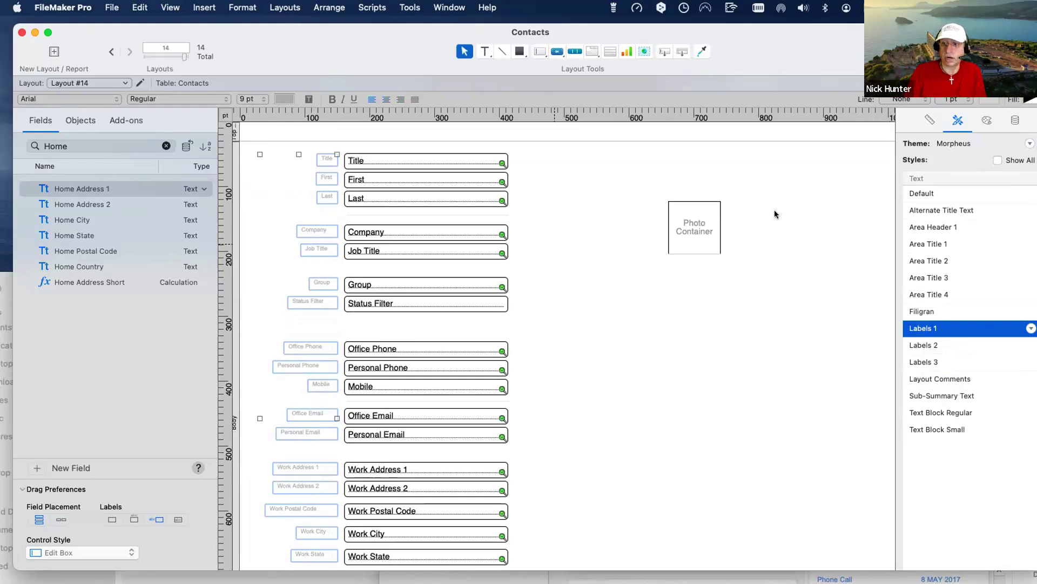
- Align all selected field labels along their left edges and resize them to the largest label width
{"action": "left_click", "coordinate": [930, 120]}
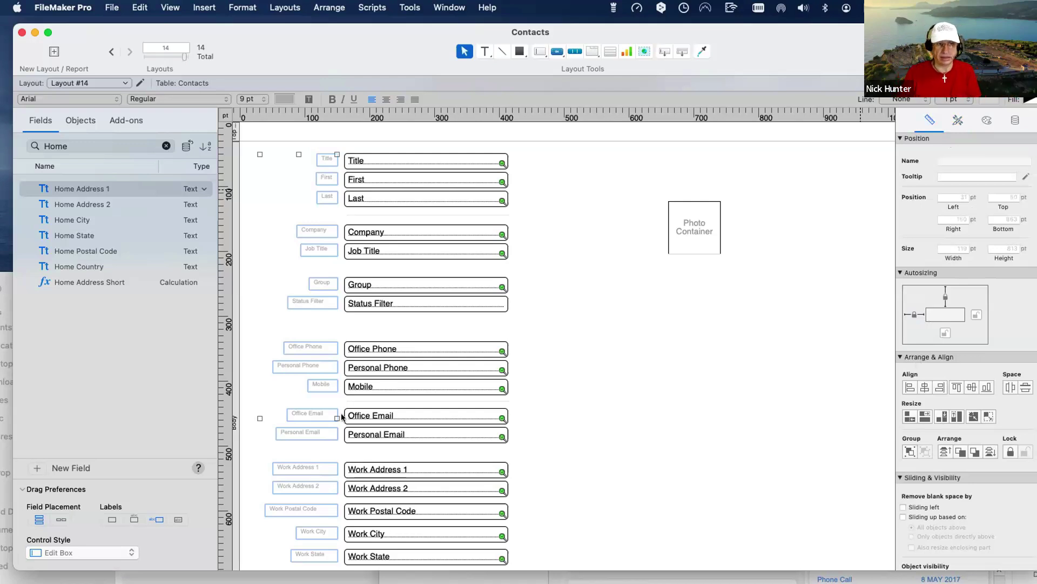
{"action": "scroll", "coordinate": [344, 417], "scroll_direction": "down", "scroll_amount": 6}
{"action": "scroll", "coordinate": [344, 417], "scroll_direction": "up", "scroll_amount": 5}
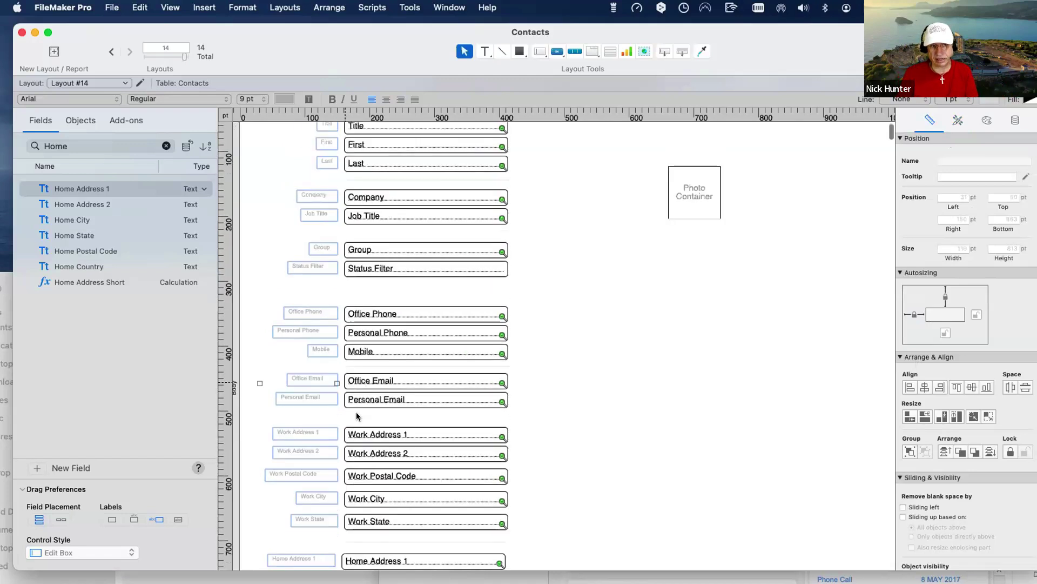
{"action": "left_click", "coordinate": [910, 388]}
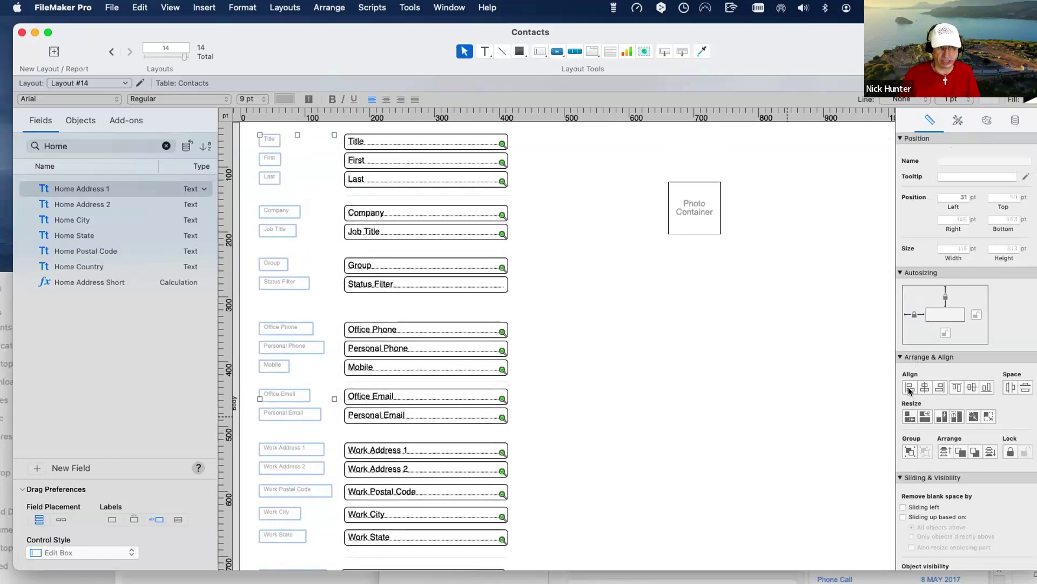
{"action": "left_click", "coordinate": [925, 416]}
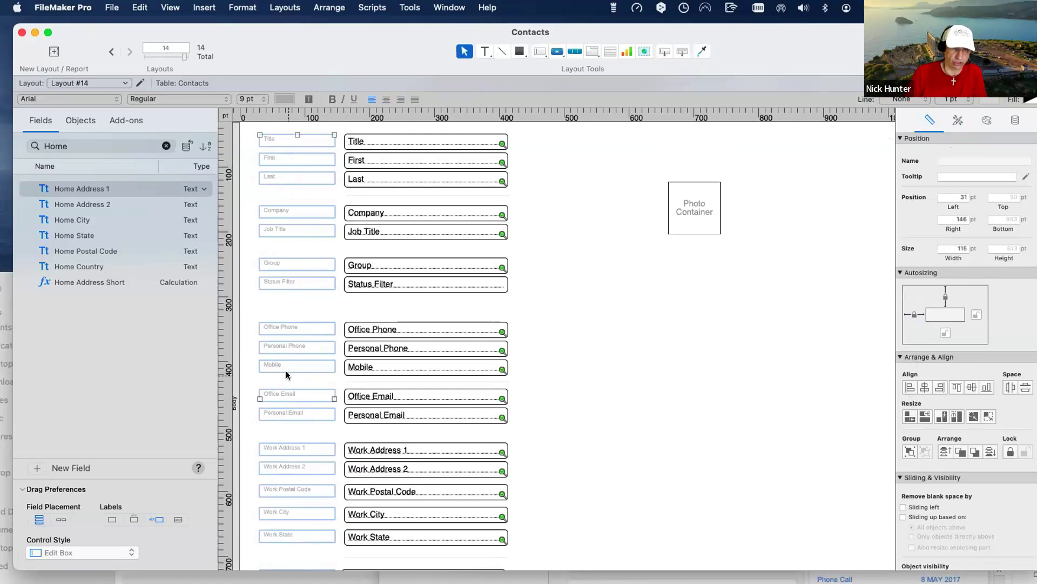
- Reduce the Title label's height to 13 pt and resize the labels from Title through Work State to the smallest height
{"action": "left_click", "coordinate": [293, 144]}
{"action": "left_click", "coordinate": [293, 139]}
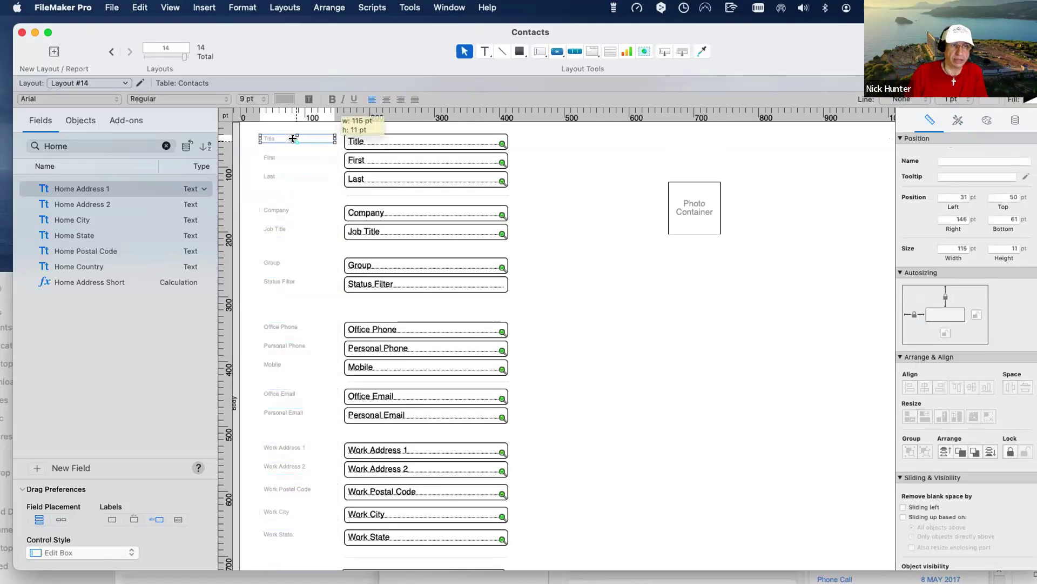
{"action": "left_click_drag", "start_coordinate": [294, 139], "coordinate": [294, 140]}
{"action": "double_click", "coordinate": [294, 140]}
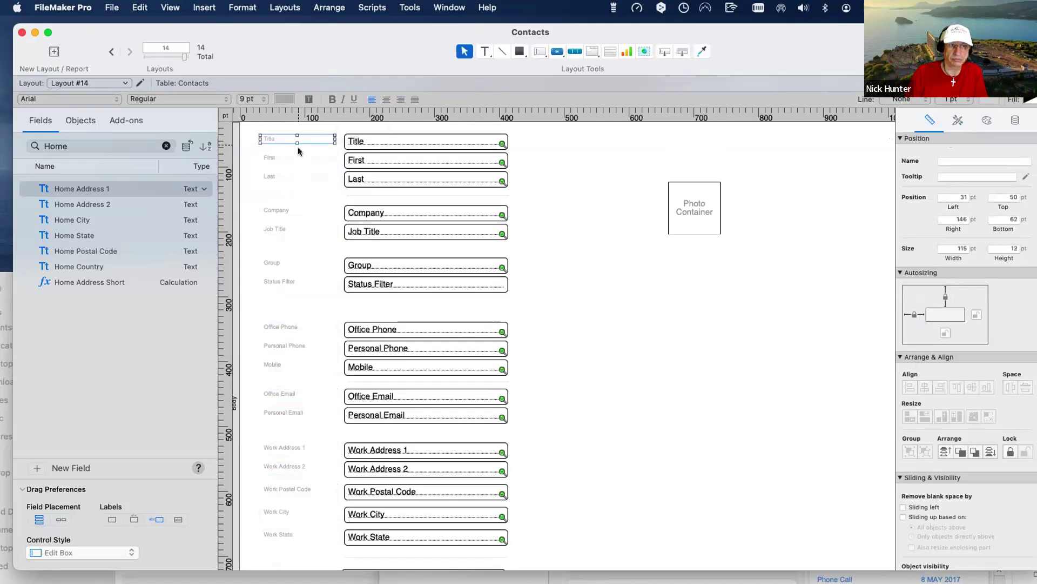
{"action": "key", "text": "Escape"}
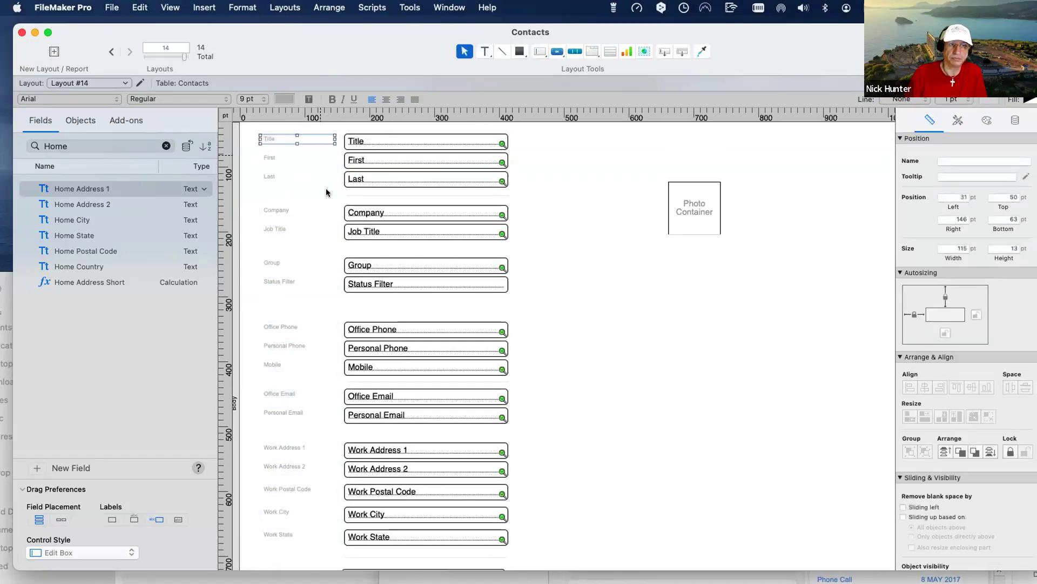
{"action": "left_click_drag", "start_coordinate": [251, 128], "coordinate": [304, 548]}
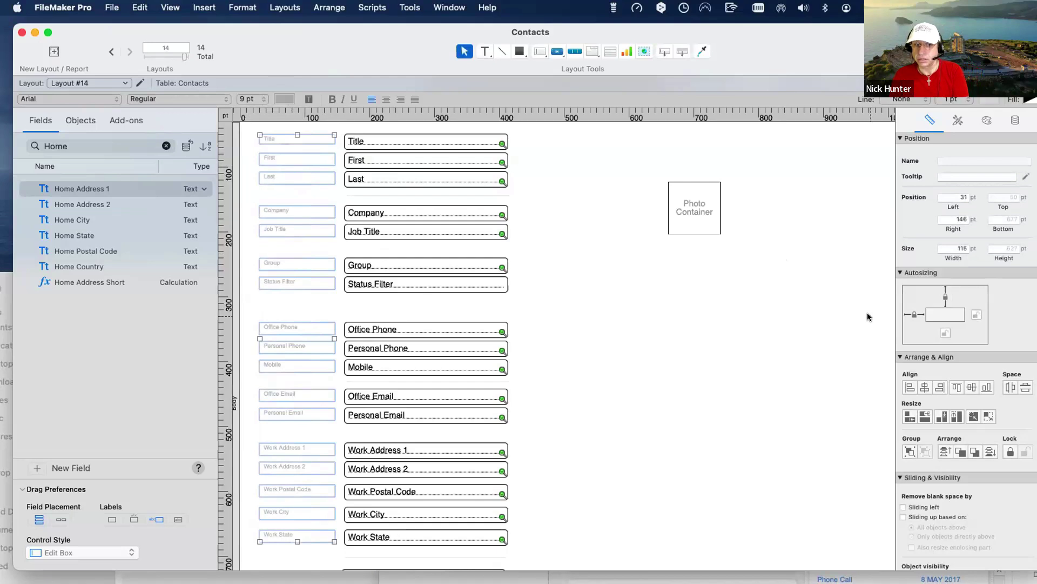
{"action": "left_click", "coordinate": [941, 416]}
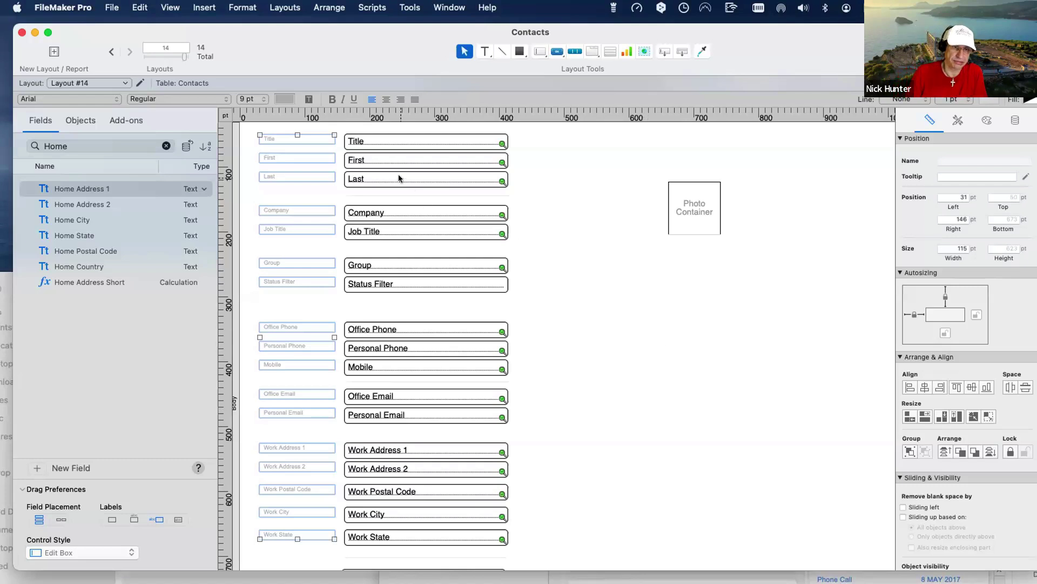
- Move the Home address labels and fields together into the empty area right of the main field column
{"action": "scroll", "coordinate": [399, 178], "scroll_direction": "down", "scroll_amount": 10}
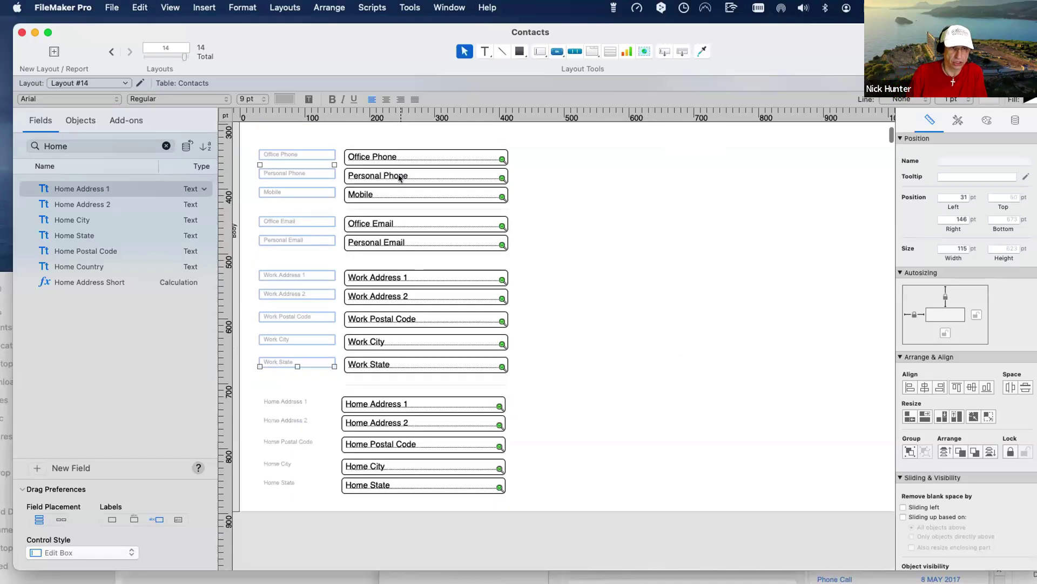
{"action": "left_click_drag", "start_coordinate": [306, 467], "coordinate": [285, 283]}
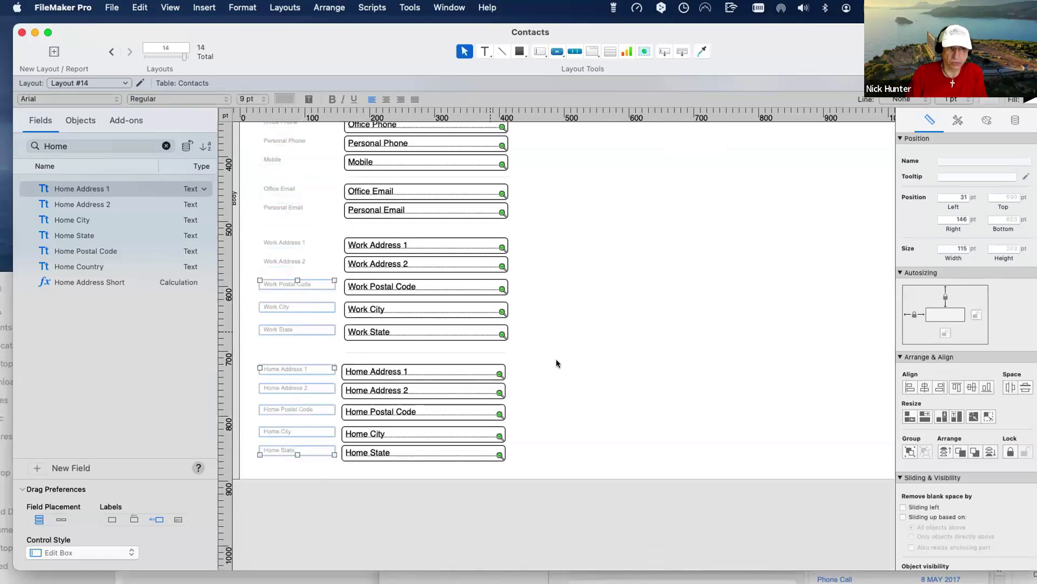
{"action": "left_click_drag", "start_coordinate": [542, 462], "coordinate": [249, 345]}
{"action": "left_click_drag", "start_coordinate": [374, 372], "coordinate": [755, 299]}
- Move the Work address labels and fields to the empty right side of the layout, above the Home address block
{"action": "scroll", "coordinate": [543, 465], "scroll_direction": "up", "scroll_amount": 3}
{"action": "left_click_drag", "start_coordinate": [546, 462], "coordinate": [251, 294]}
{"action": "left_click_drag", "start_coordinate": [362, 312], "coordinate": [571, 203]}
{"action": "scroll", "coordinate": [552, 307], "scroll_direction": "up", "scroll_amount": 5}
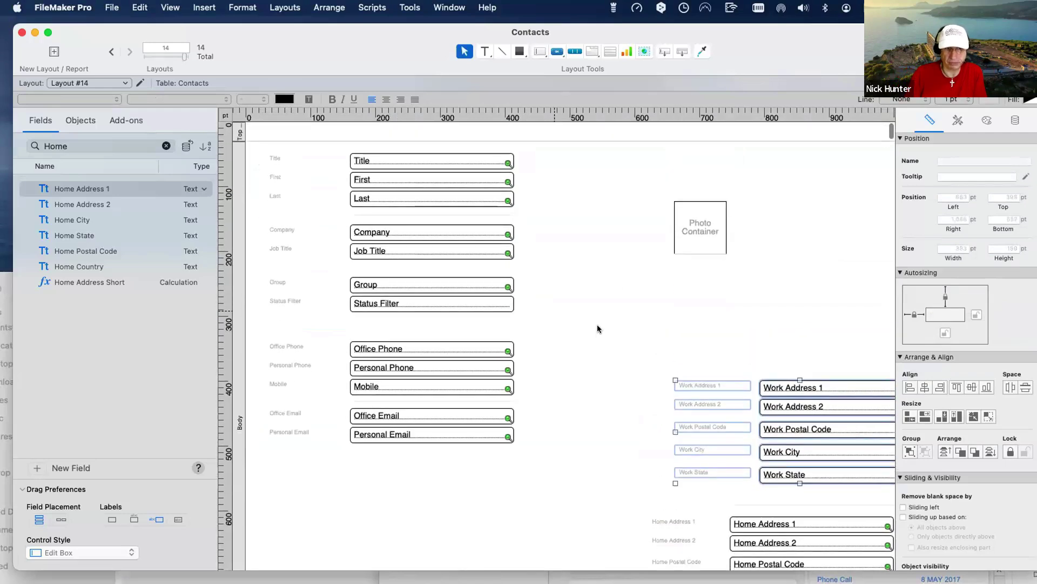
- Place the Personal Email label directly above its field and move the pair down to leave room for Office Email
{"action": "left_click", "coordinate": [408, 434]}
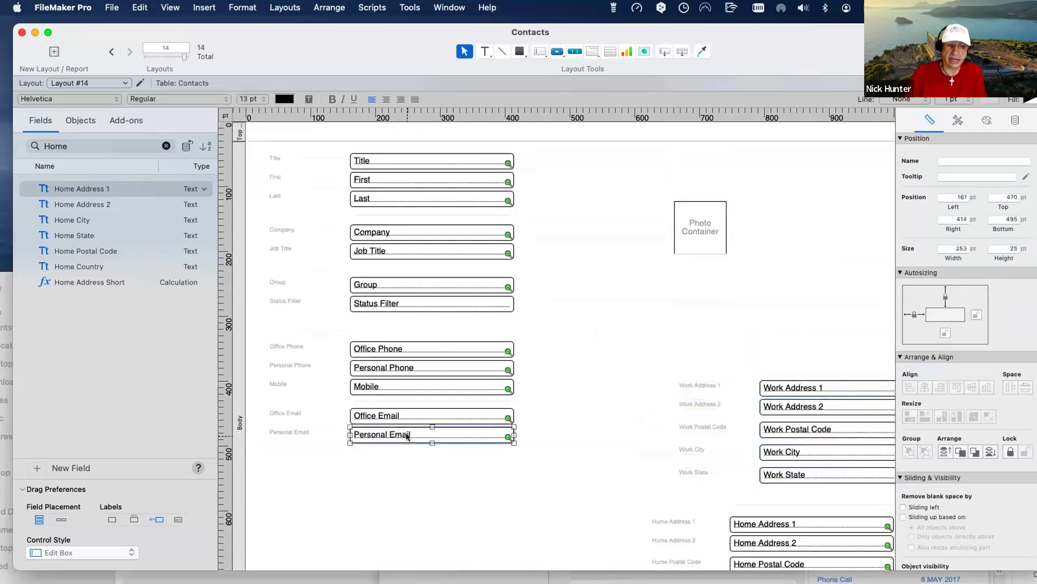
{"action": "left_click_drag", "start_coordinate": [407, 436], "coordinate": [409, 449]}
{"action": "left_click_drag", "start_coordinate": [338, 434], "coordinate": [365, 433]}
{"action": "left_click", "coordinate": [370, 444], "text": "shift"}
{"action": "left_click_drag", "start_coordinate": [369, 444], "coordinate": [368, 458]}
- Lower the Office Email field to 457 pt, place its label directly above it, and move the divider line down to 439 pt
{"action": "left_click", "coordinate": [366, 414]}
{"action": "left_click_drag", "start_coordinate": [366, 415], "coordinate": [366, 425]}
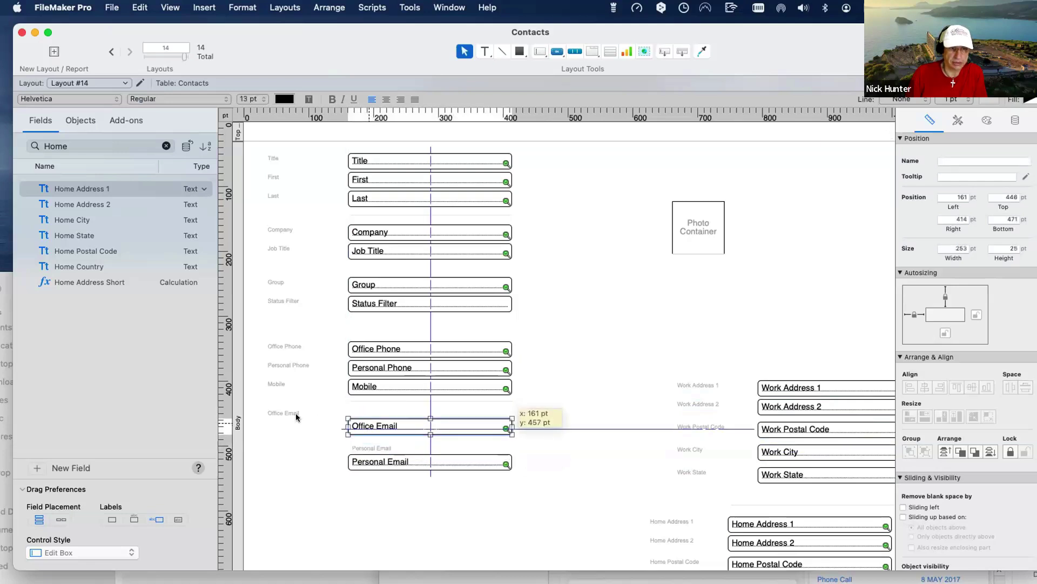
{"action": "left_click_drag", "start_coordinate": [280, 412], "coordinate": [365, 412]}
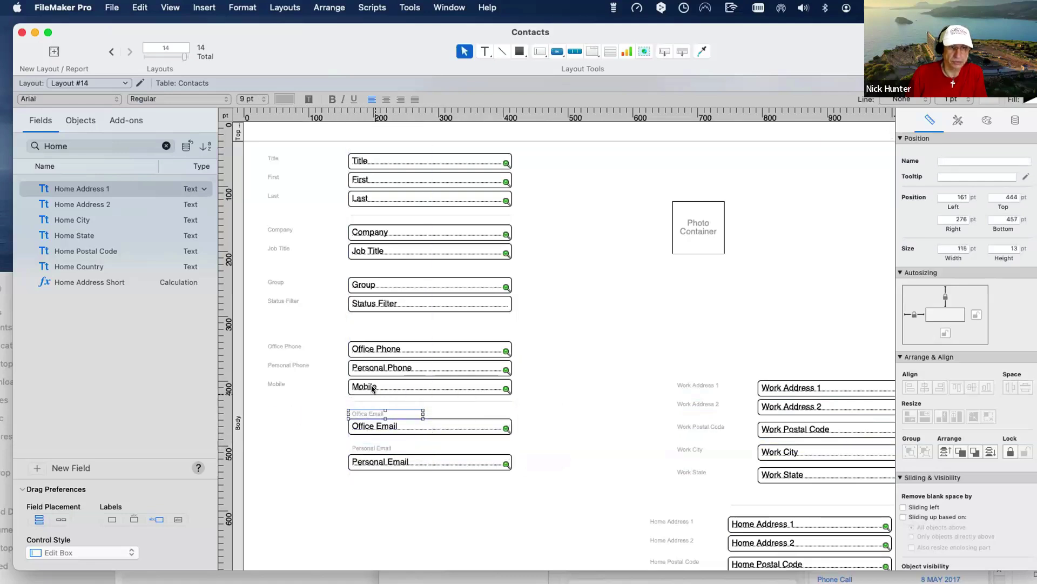
{"action": "left_click", "coordinate": [371, 398]}
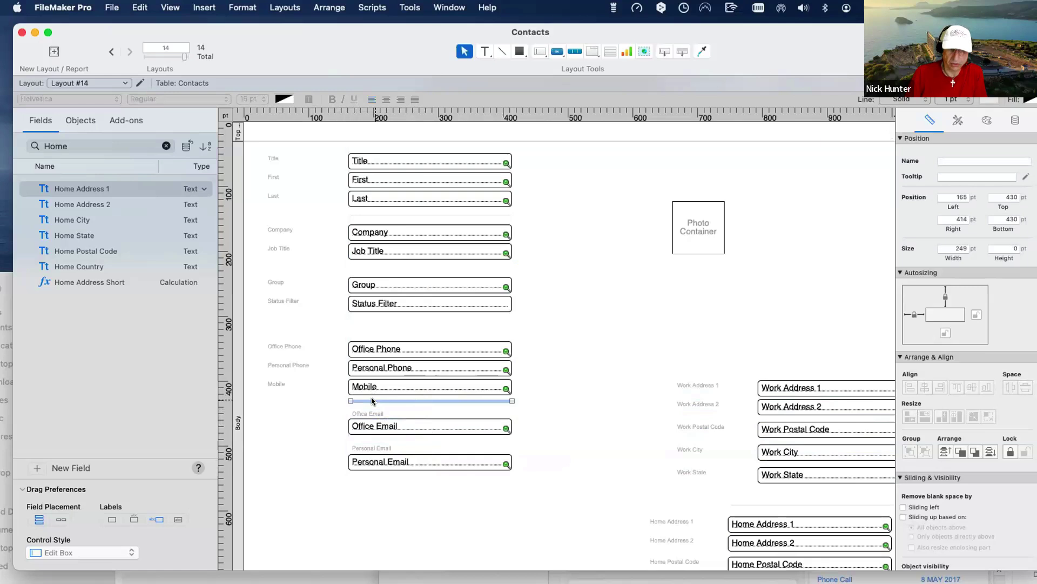
{"action": "left_click_drag", "start_coordinate": [371, 399], "coordinate": [371, 404]}
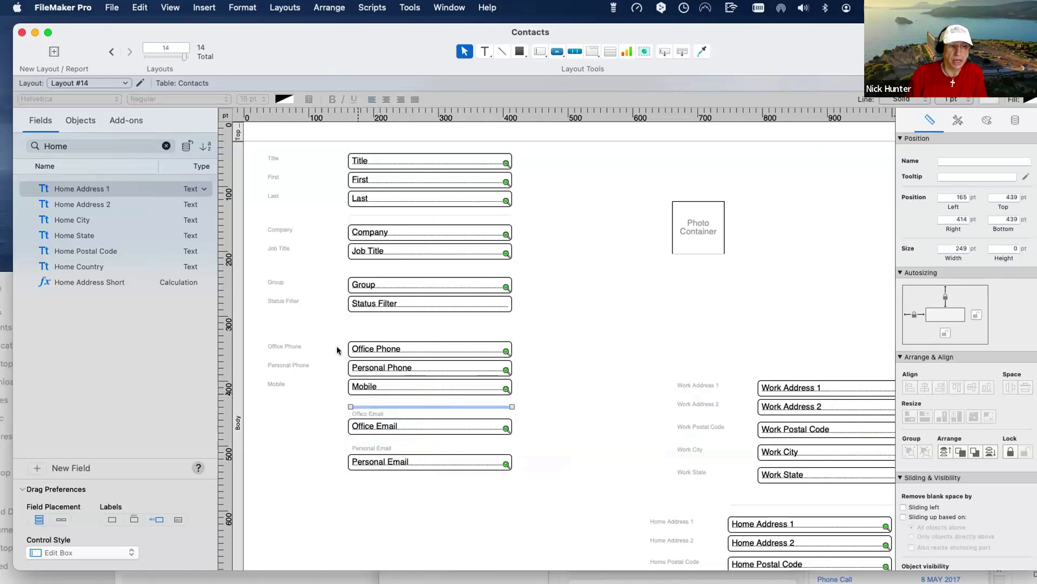
- Place the Office Phone, Personal Phone and Mobile labels above their fields and space the three pairs out vertically
{"action": "left_click_drag", "start_coordinate": [278, 347], "coordinate": [376, 351]}
{"action": "left_click_drag", "start_coordinate": [281, 384], "coordinate": [370, 396]}
{"action": "left_click", "coordinate": [369, 388], "text": "shift"}
{"action": "left_click", "coordinate": [362, 364], "text": "shift"}
{"action": "left_click", "coordinate": [361, 354], "text": "shift"}
{"action": "left_click_drag", "start_coordinate": [362, 354], "coordinate": [362, 347]}
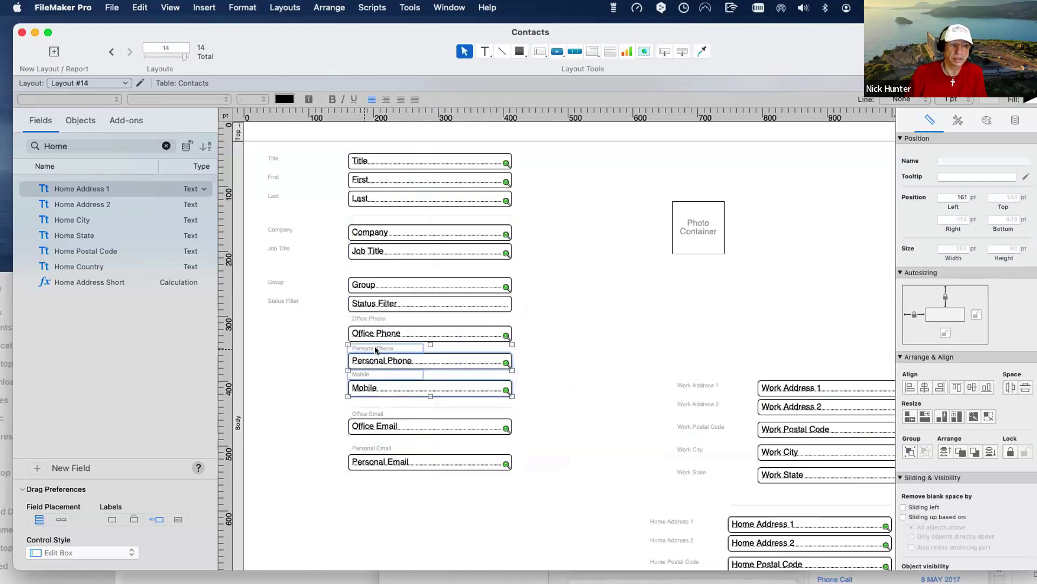
- Place the Group, Status Filter, Company and Job Title labels directly above their fields, shifting the fields below down to make room
{"action": "left_click_drag", "start_coordinate": [263, 276], "coordinate": [363, 292]}
{"action": "left_click", "coordinate": [360, 286], "text": "shift"}
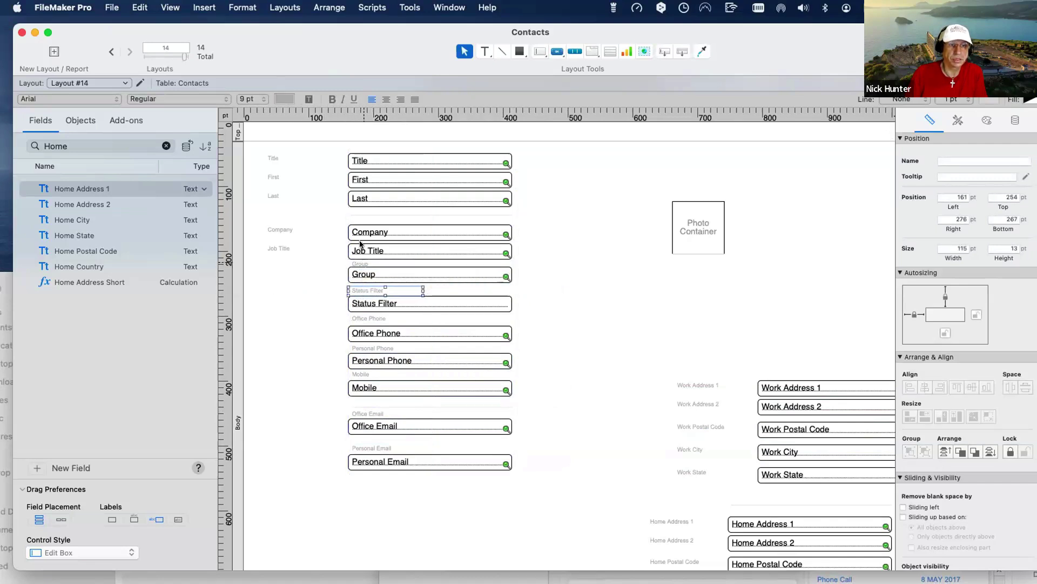
{"action": "left_click_drag", "start_coordinate": [274, 225], "coordinate": [358, 217]}
{"action": "left_click_drag", "start_coordinate": [547, 504], "coordinate": [355, 269]}
{"action": "left_click_drag", "start_coordinate": [285, 247], "coordinate": [405, 251]}
- Place the Title, First and Last labels directly above their fields and move the lower fields down to fit them
{"action": "left_click_drag", "start_coordinate": [301, 156], "coordinate": [385, 146]}
{"action": "left_click_drag", "start_coordinate": [534, 509], "coordinate": [359, 218]}
{"action": "left_click_drag", "start_coordinate": [289, 181], "coordinate": [365, 185]}
{"action": "left_click", "coordinate": [367, 197], "text": "shift"}
{"action": "left_click_drag", "start_coordinate": [272, 196], "coordinate": [356, 207]}
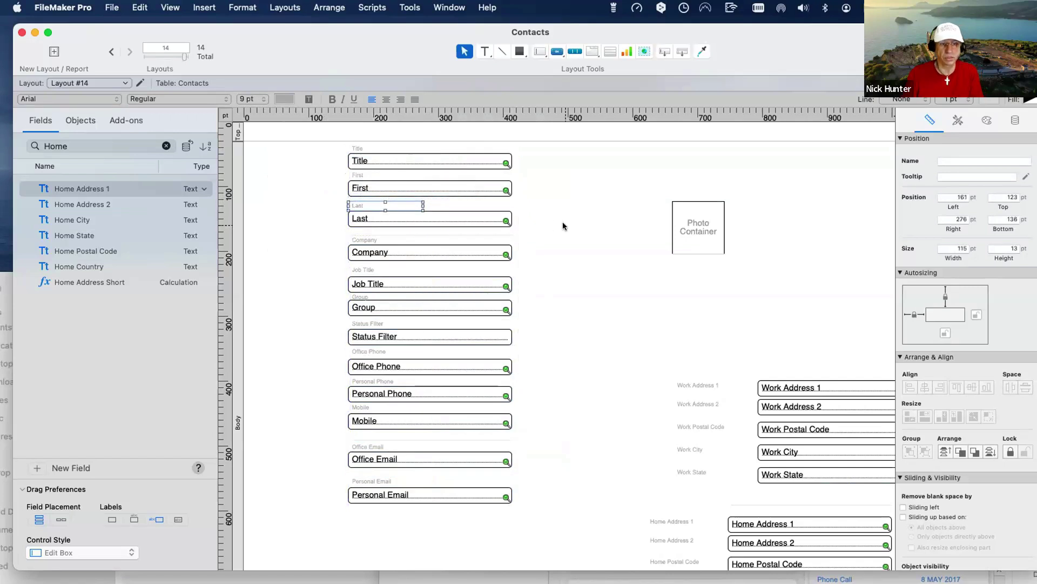
{"action": "left_click", "coordinate": [563, 226]}
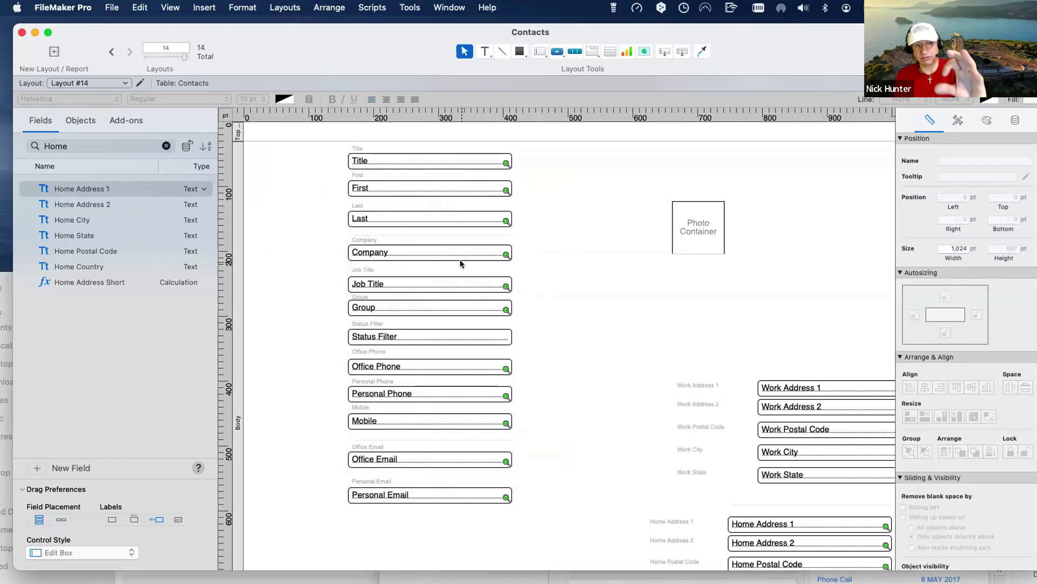
- Move the Personal Email and Office Email pairs up to close the gaps beneath the Mobile field
{"action": "left_click", "coordinate": [360, 299]}
{"action": "left_click_drag", "start_coordinate": [360, 298], "coordinate": [362, 268]}
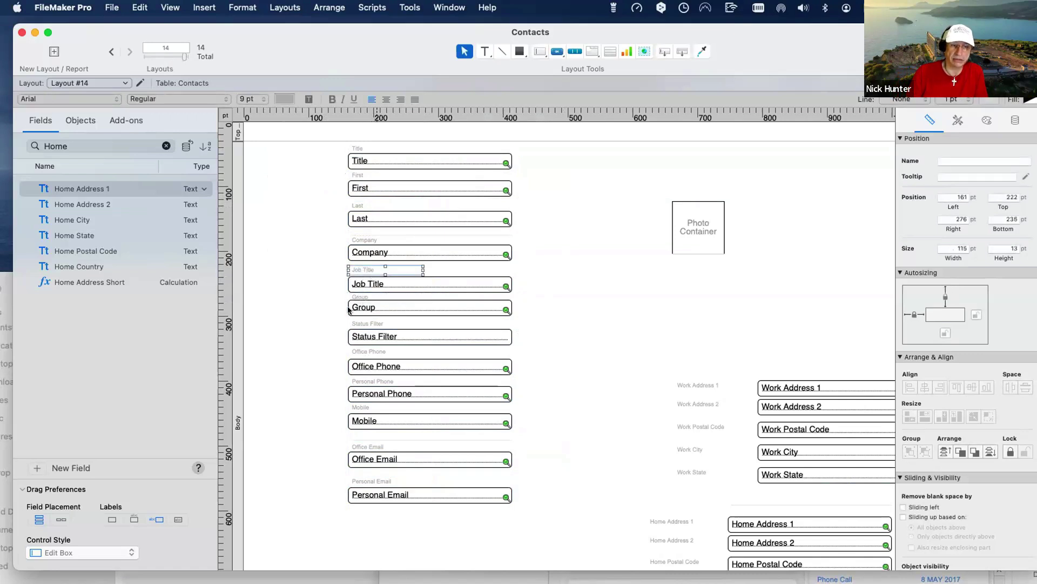
{"action": "left_click_drag", "start_coordinate": [369, 480], "coordinate": [370, 475]}
{"action": "left_click", "coordinate": [370, 448], "text": "shift"}
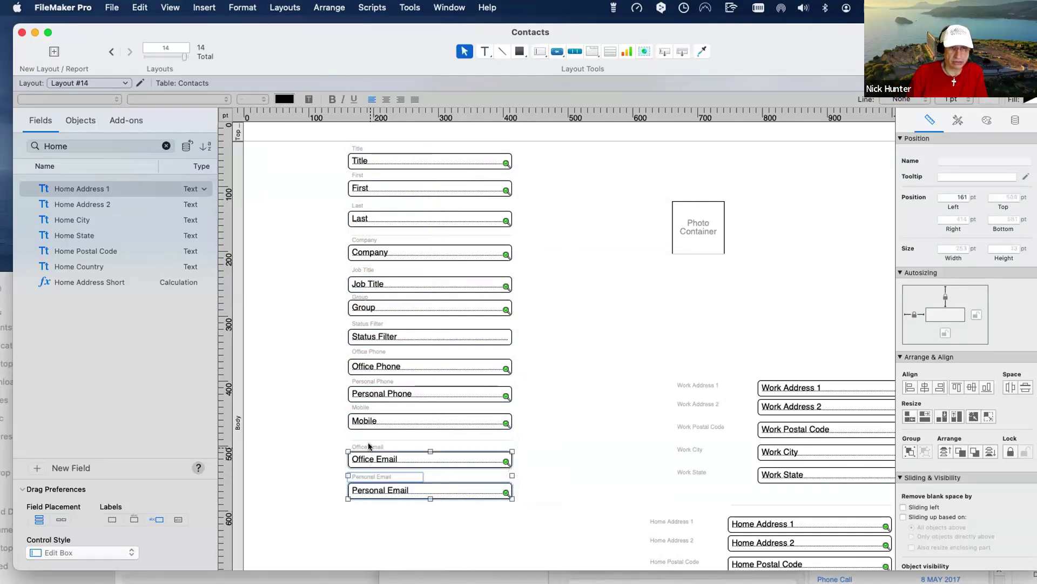
{"action": "left_click_drag", "start_coordinate": [376, 441], "coordinate": [375, 433]}
{"action": "left_click", "coordinate": [401, 508]}
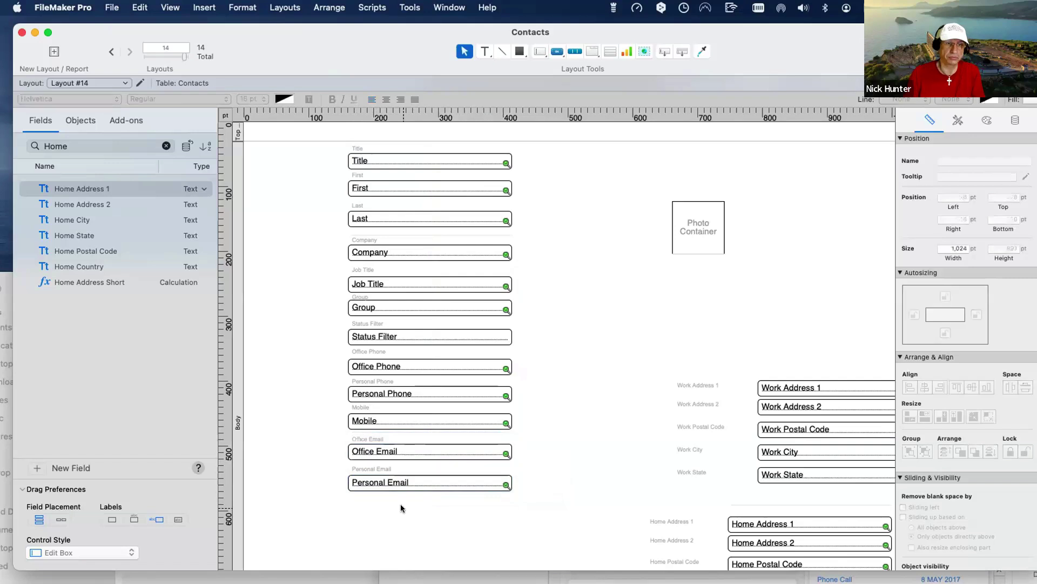
- Shift the Title, First and Last fields with their labels slightly down toward the Company field
{"action": "left_click", "coordinate": [362, 163]}
{"action": "left_click_drag", "start_coordinate": [362, 164], "coordinate": [358, 220]}
{"action": "left_click", "coordinate": [361, 176], "text": "shift"}
{"action": "left_click", "coordinate": [366, 189], "text": "shift"}
{"action": "left_click", "coordinate": [359, 207], "text": "shift"}
{"action": "left_click", "coordinate": [357, 217], "text": "shift"}
{"action": "left_click", "coordinate": [441, 509]}
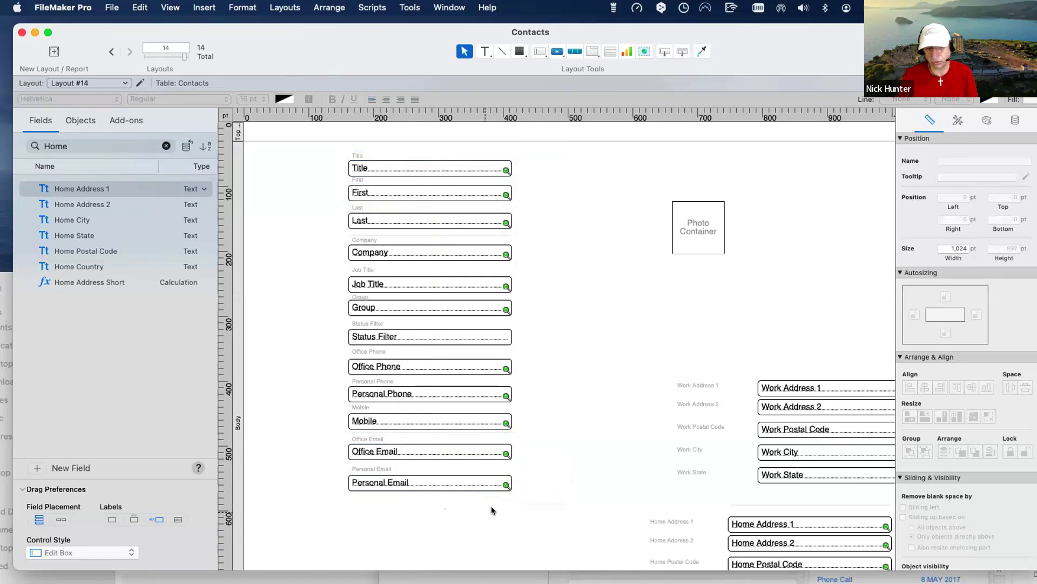
- Align the left edges of all labels, fields and lines in the Title-to-Personal Email column and resize them to the largest width
{"action": "left_click_drag", "start_coordinate": [505, 516], "coordinate": [346, 143]}
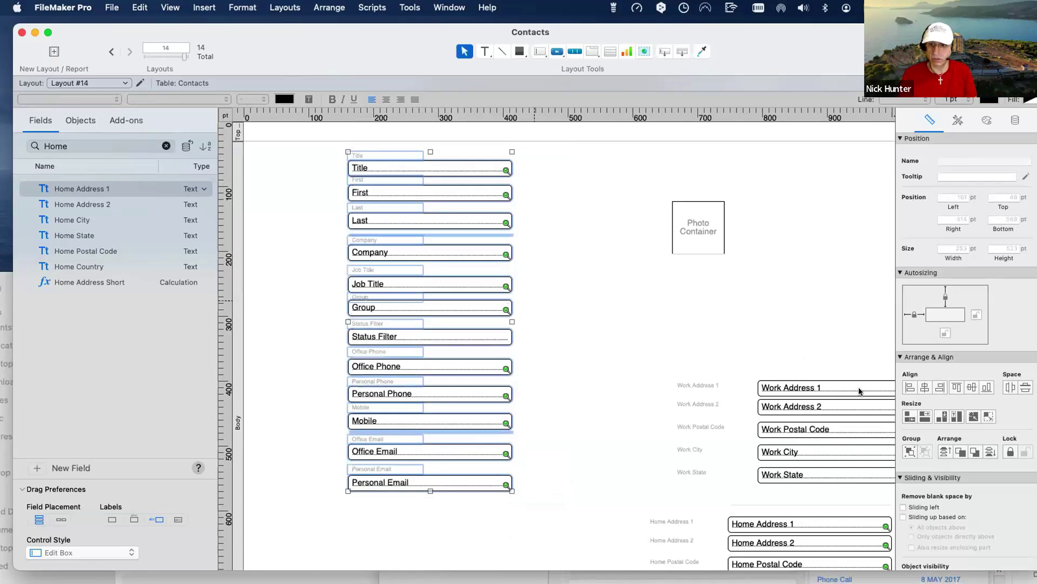
{"action": "left_click", "coordinate": [910, 388]}
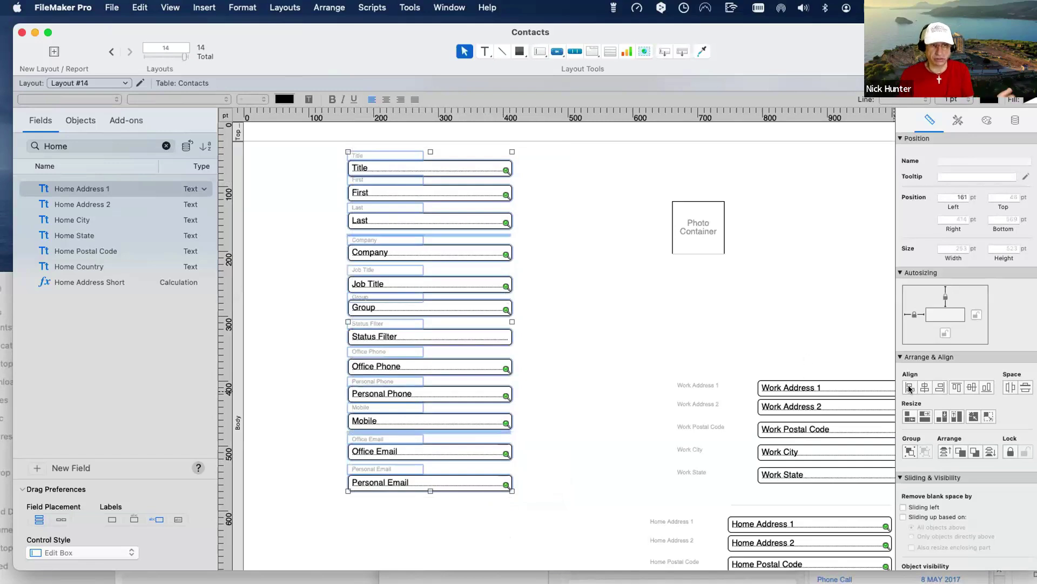
{"action": "left_click", "coordinate": [925, 416]}
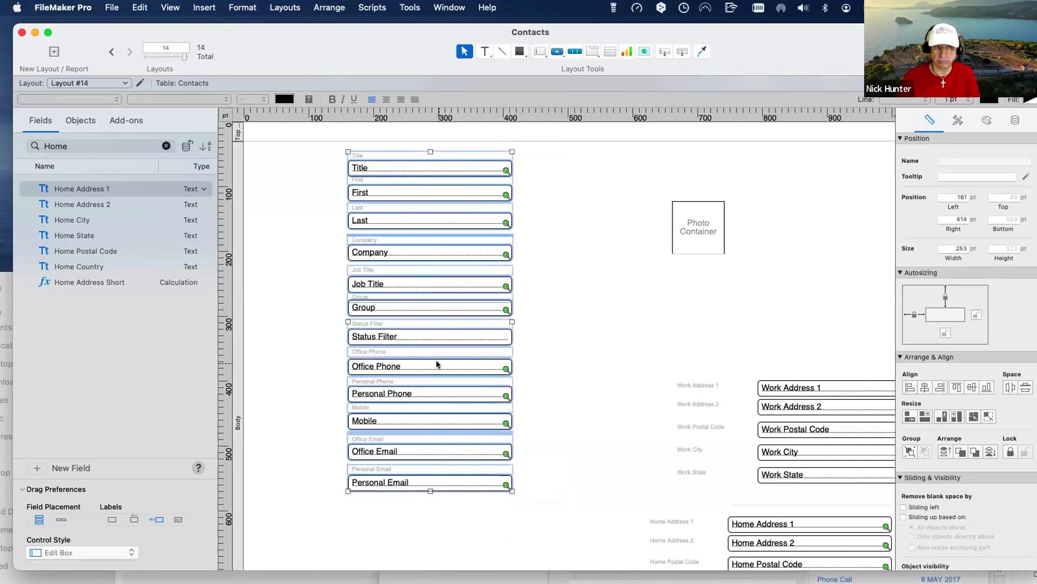
- Try distributing the column's labels, fields and lines evenly in the vertical direction, and undo it
{"action": "scroll", "coordinate": [486, 368], "scroll_direction": "right", "scroll_amount": 2}
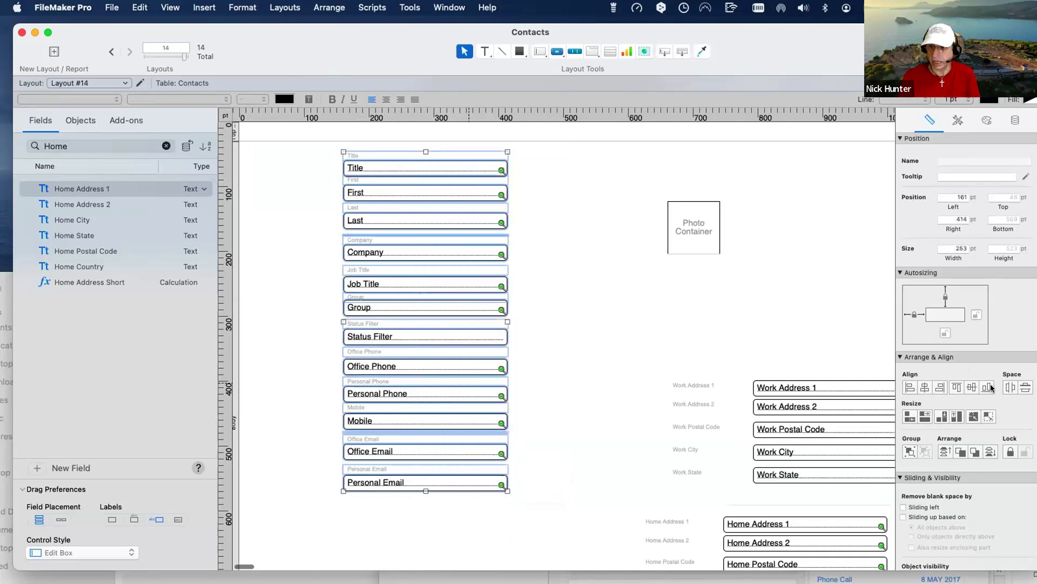
{"action": "left_click", "coordinate": [1025, 388]}
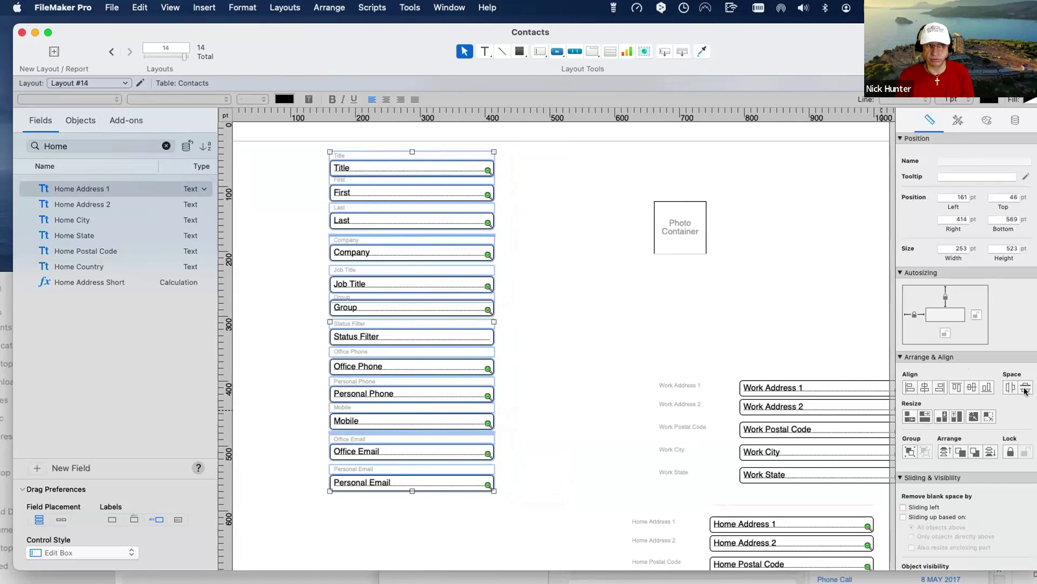
{"action": "left_click", "coordinate": [627, 328]}
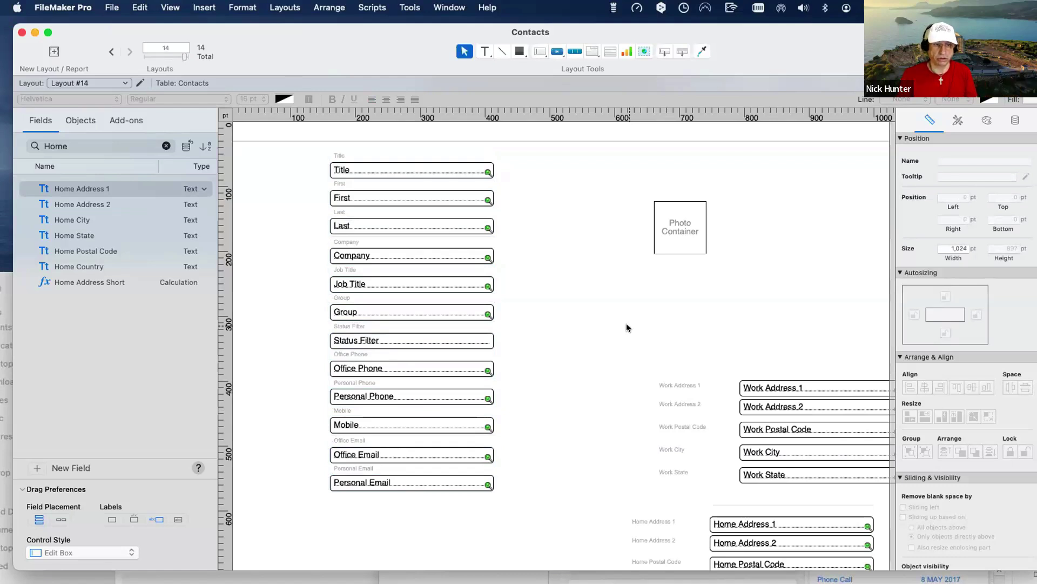
{"action": "key", "text": "super+z"}
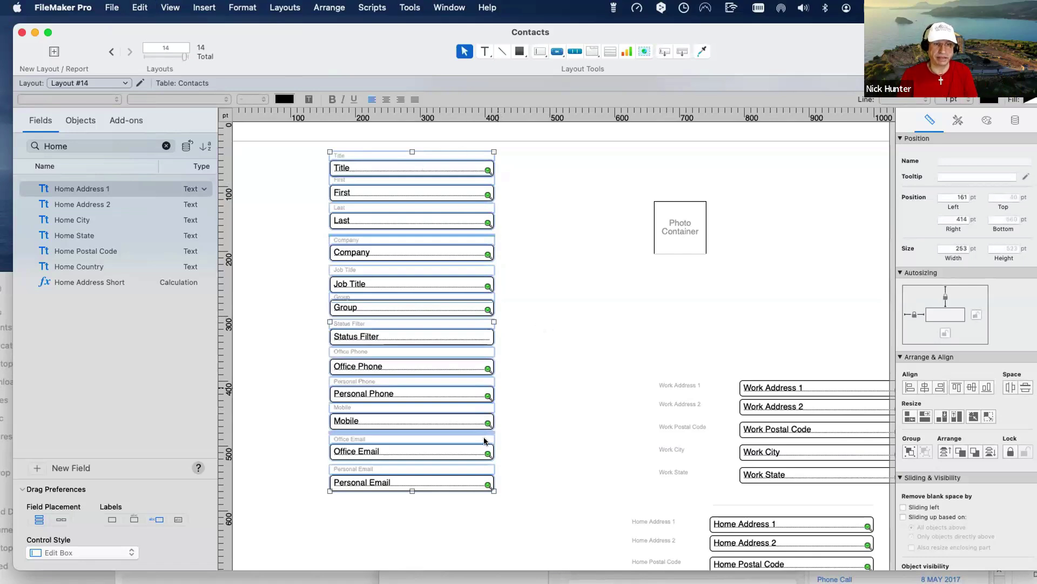
- Select the whole Title-to-Personal Email column and distribute its objects with equal vertical spacing
{"action": "left_click", "coordinate": [451, 509]}
{"action": "left_click_drag", "start_coordinate": [452, 509], "coordinate": [329, 142]}
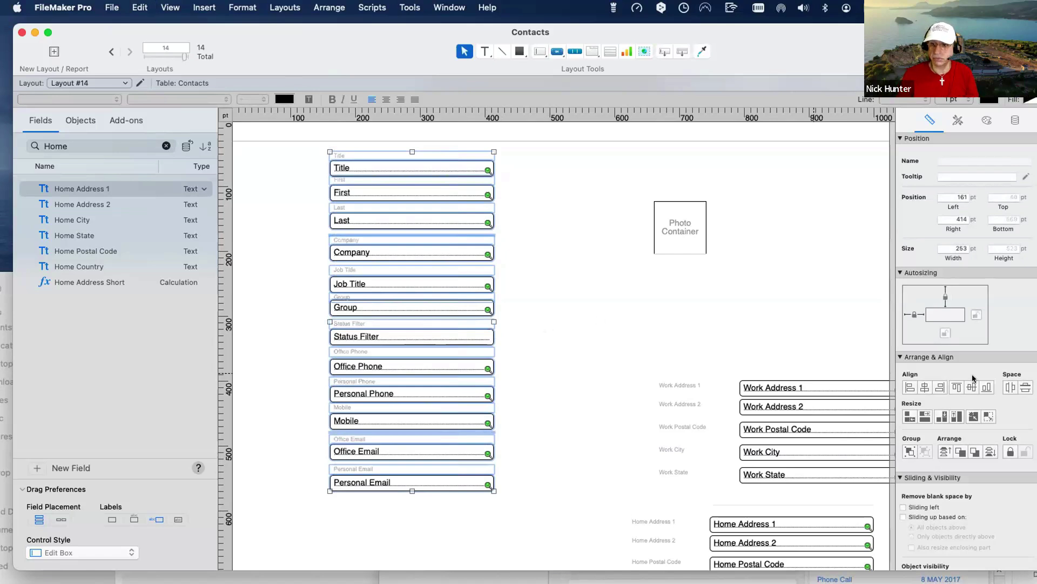
{"action": "left_click", "coordinate": [1025, 387]}
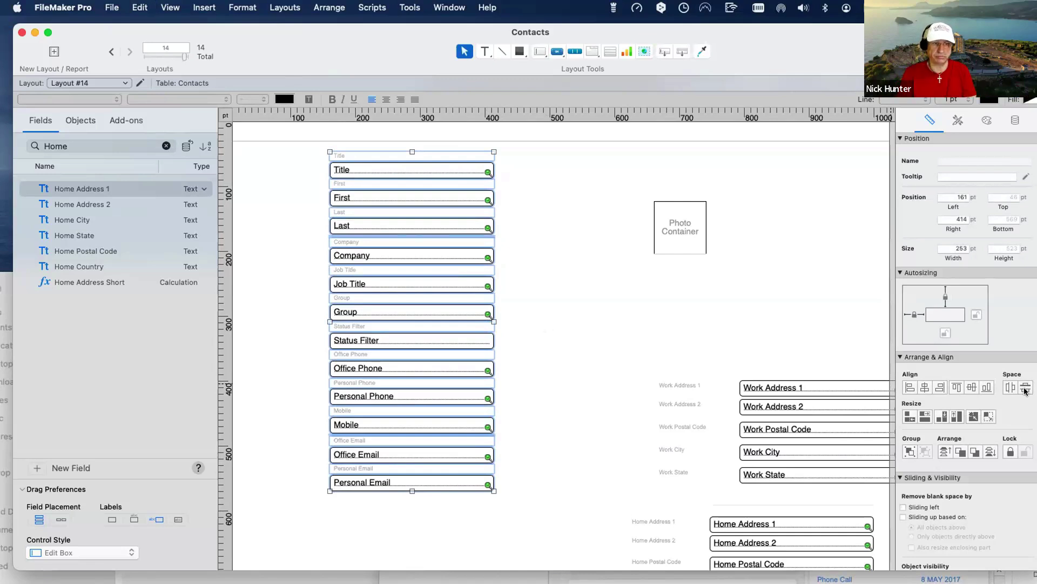
- Move the whole column to a left position of 78 pt, check it in Browse mode and return to Layout mode
{"action": "left_click_drag", "start_coordinate": [435, 259], "coordinate": [381, 261]}
{"action": "key", "text": "super+b"}
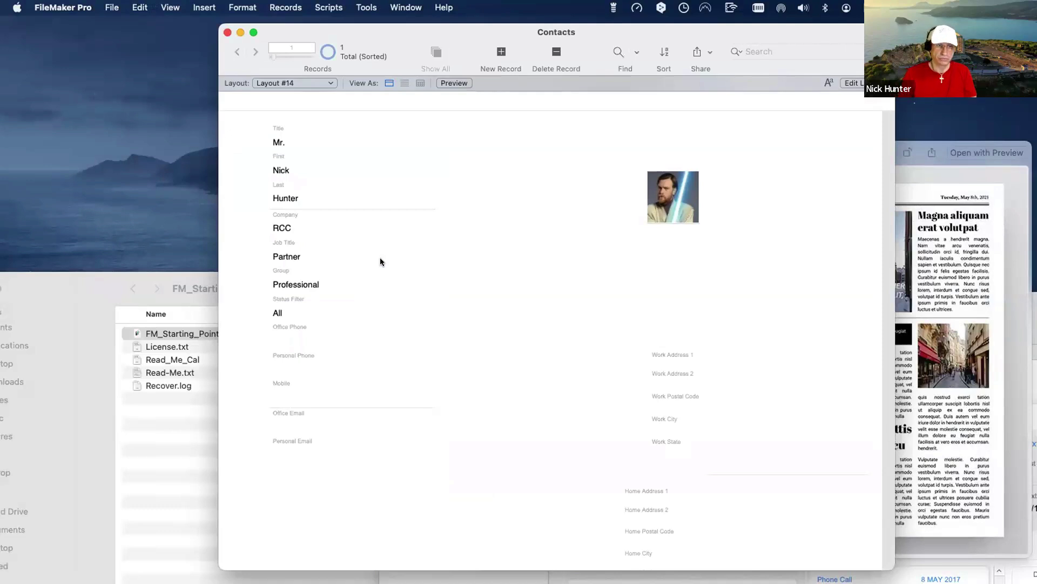
{"action": "key", "text": "super+l"}
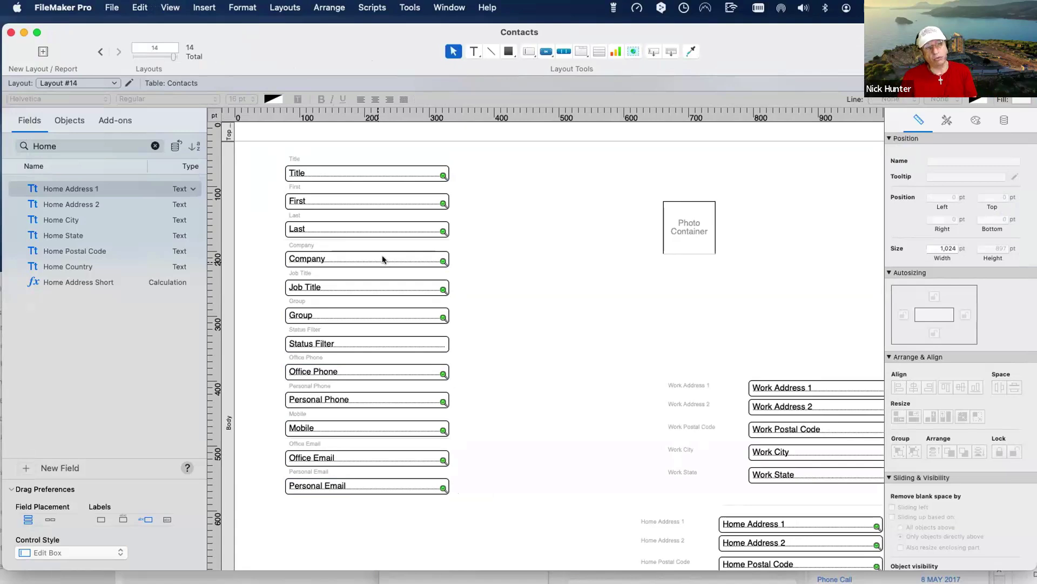
- Select every label in the column from Title to Personal Email and nudge them all 4 pt down, closer to their fields
{"action": "left_click_drag", "start_coordinate": [269, 149], "coordinate": [327, 163]}
{"action": "left_click_drag", "start_coordinate": [254, 147], "coordinate": [299, 162]}
{"action": "left_click", "coordinate": [297, 186], "text": "shift"}
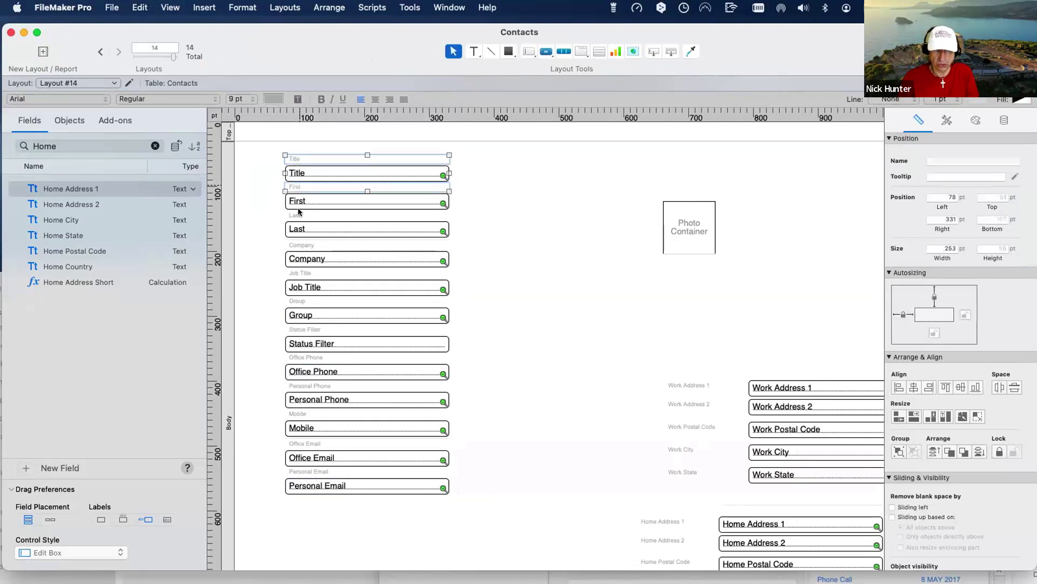
{"action": "left_click", "coordinate": [298, 216], "text": "shift"}
{"action": "left_click", "coordinate": [303, 244], "text": "shift"}
{"action": "left_click", "coordinate": [304, 273], "text": "shift"}
{"action": "left_click", "coordinate": [305, 300], "text": "shift"}
{"action": "left_click", "coordinate": [308, 329], "text": "shift"}
{"action": "left_click", "coordinate": [309, 358], "text": "shift"}
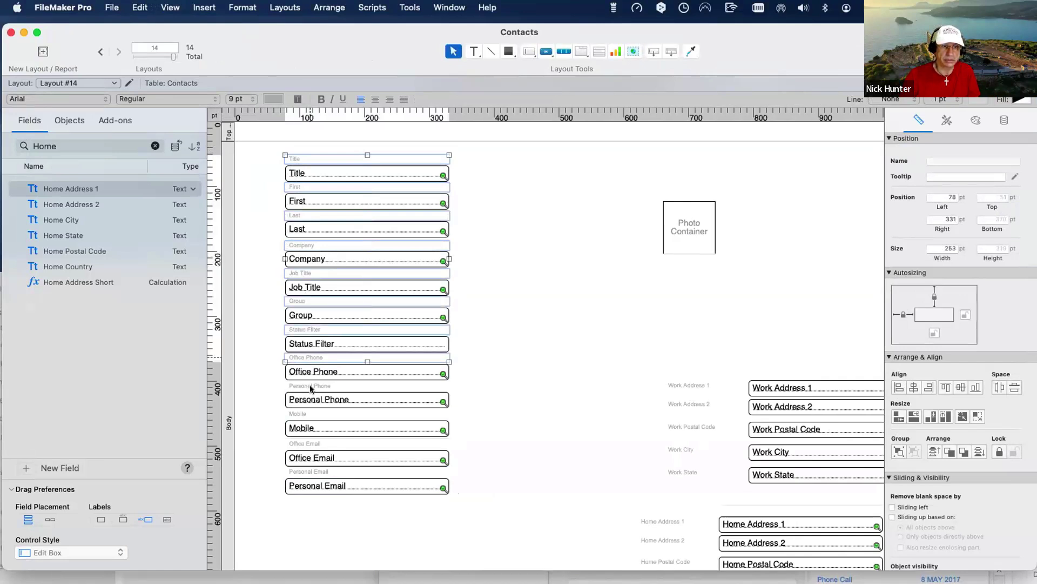
{"action": "left_click", "coordinate": [309, 385], "text": "shift"}
{"action": "left_click", "coordinate": [308, 414], "text": "shift"}
{"action": "left_click", "coordinate": [310, 444], "text": "shift"}
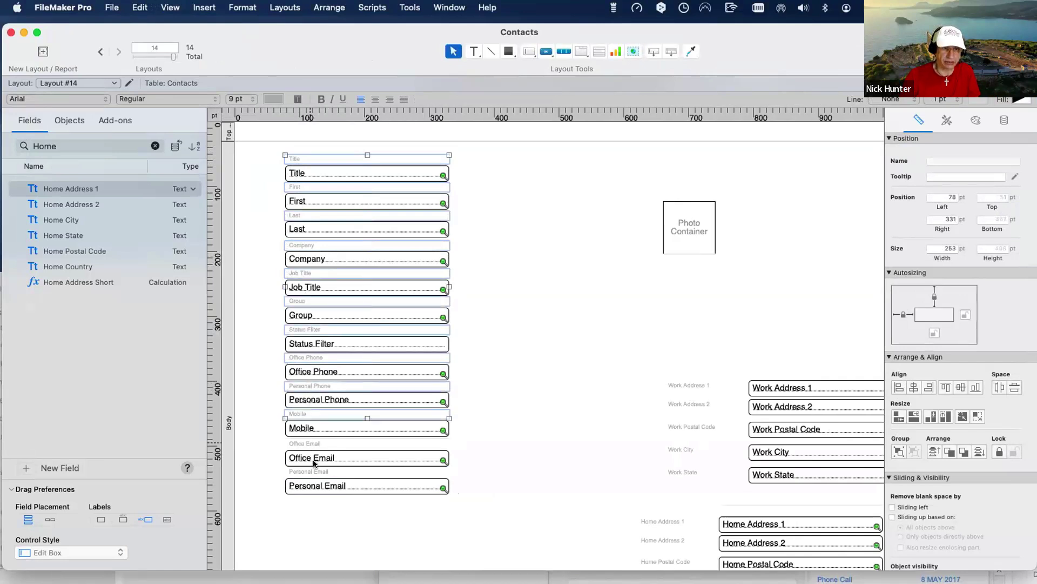
{"action": "left_click", "coordinate": [313, 472], "text": "shift"}
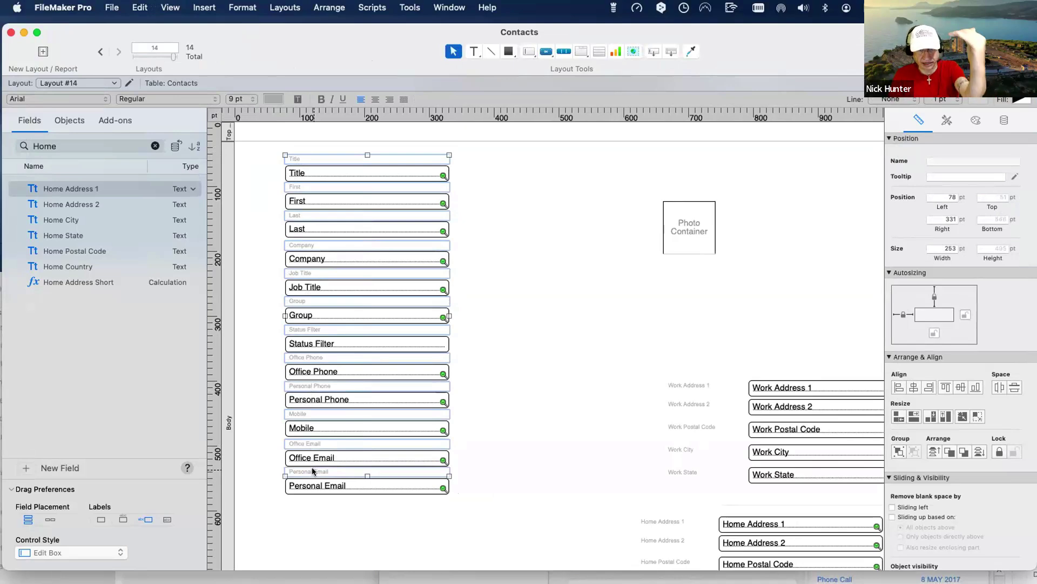
{"action": "key", "text": "Down"}
{"action": "key", "text": "Down"}
{"action": "key", "text": "Down"}
{"action": "key", "text": "Down"}
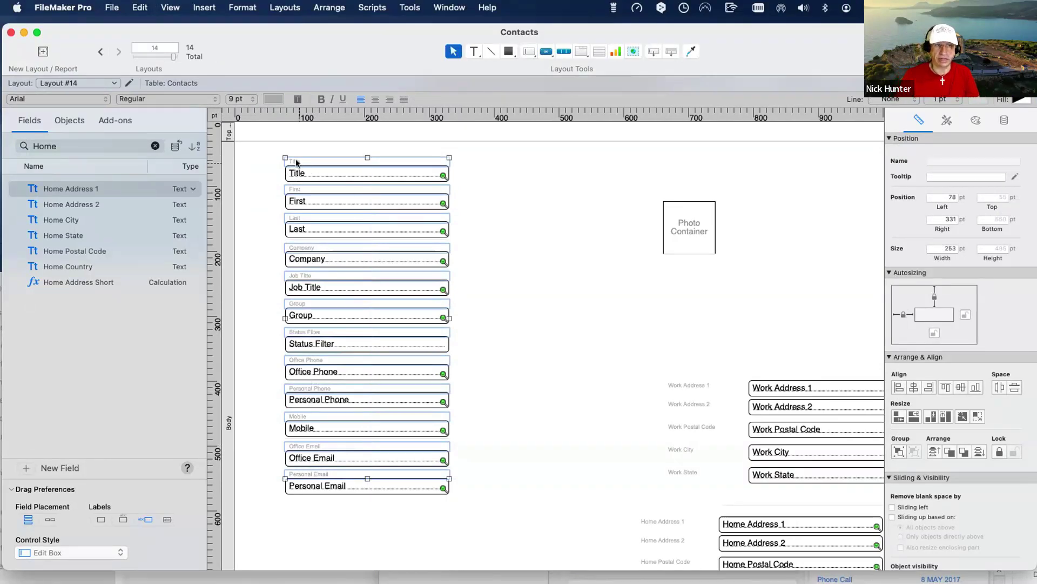
- Check the label spacing and field entry in Browse mode from Title to Job Title, and return to Layout mode
{"action": "key", "text": "super+b"}
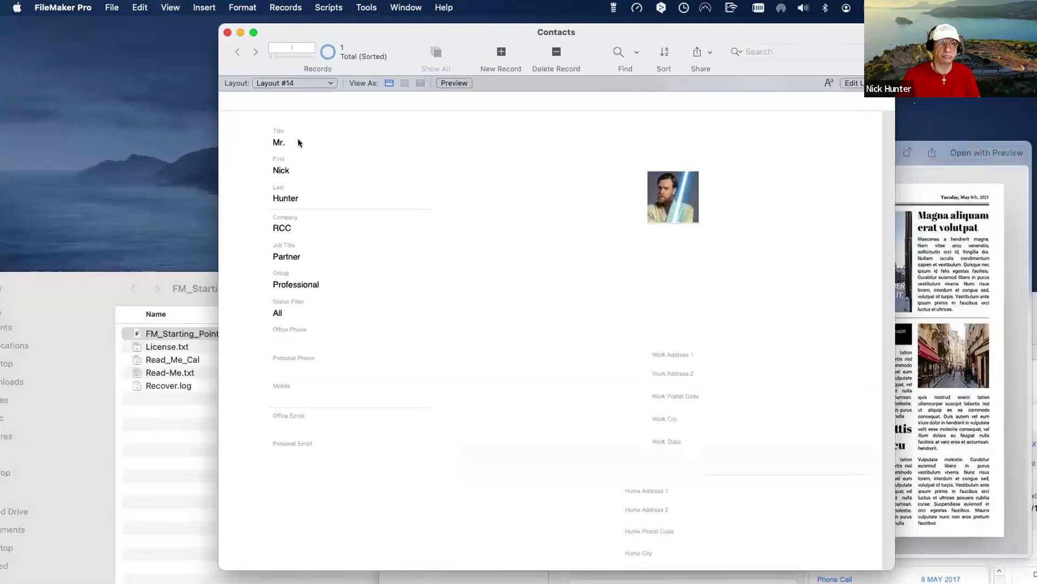
{"action": "left_click", "coordinate": [298, 140]}
{"action": "left_click", "coordinate": [300, 172]}
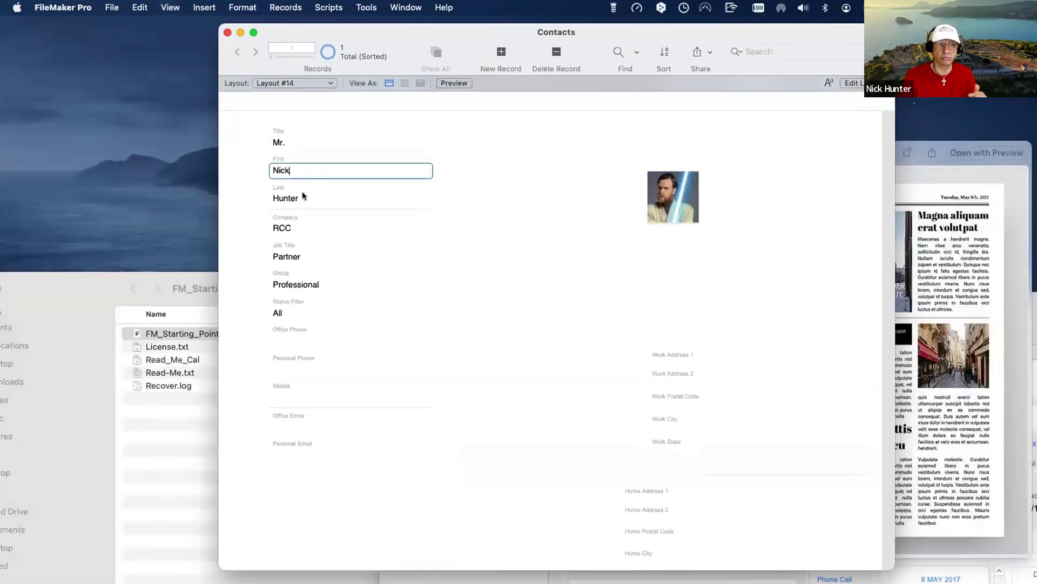
{"action": "left_click", "coordinate": [303, 194]}
{"action": "left_click", "coordinate": [310, 227]}
{"action": "left_click", "coordinate": [319, 252]}
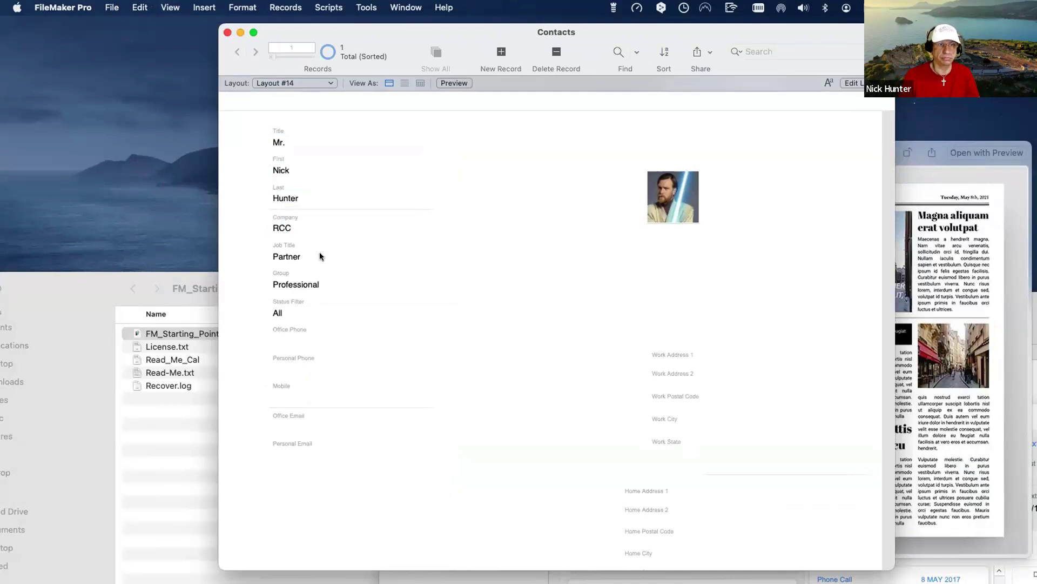
{"action": "left_click", "coordinate": [398, 155]}
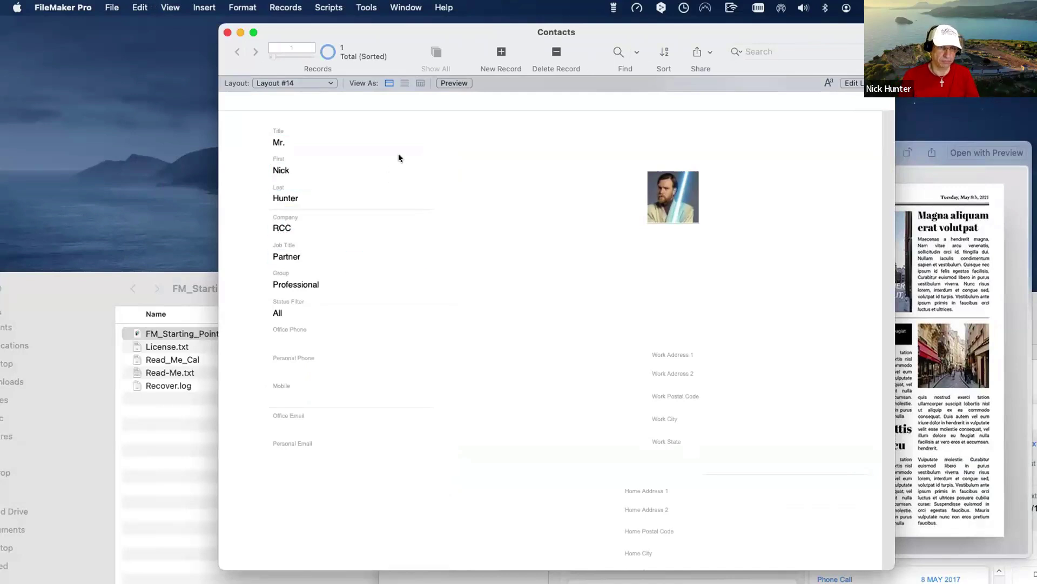
{"action": "key", "text": "super+l"}
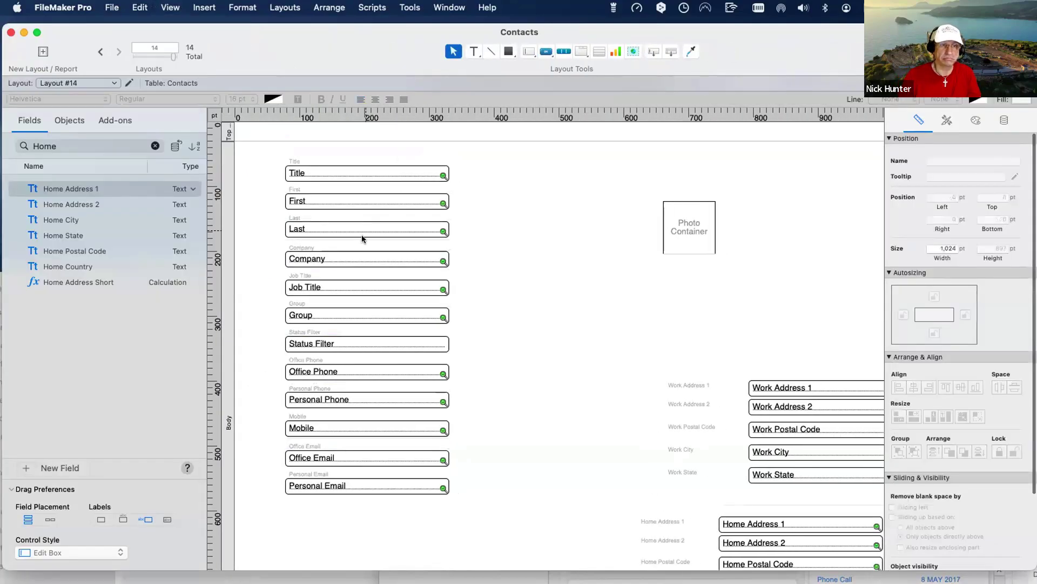
- Delete the divider lines below the Last and Mobile fields, and undo the deletion
{"action": "left_click", "coordinate": [362, 238]}
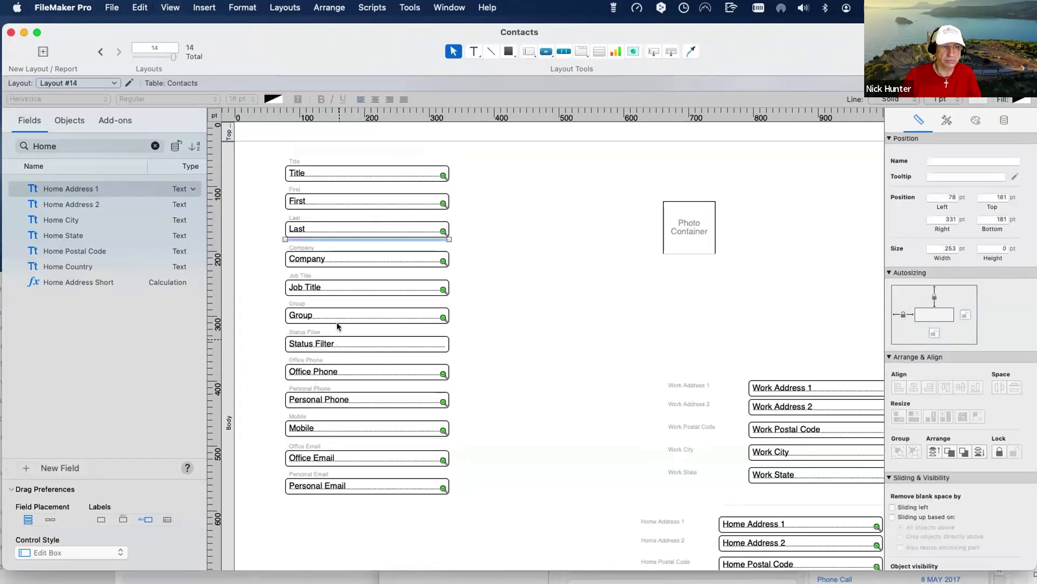
{"action": "left_click", "coordinate": [348, 437], "text": "shift"}
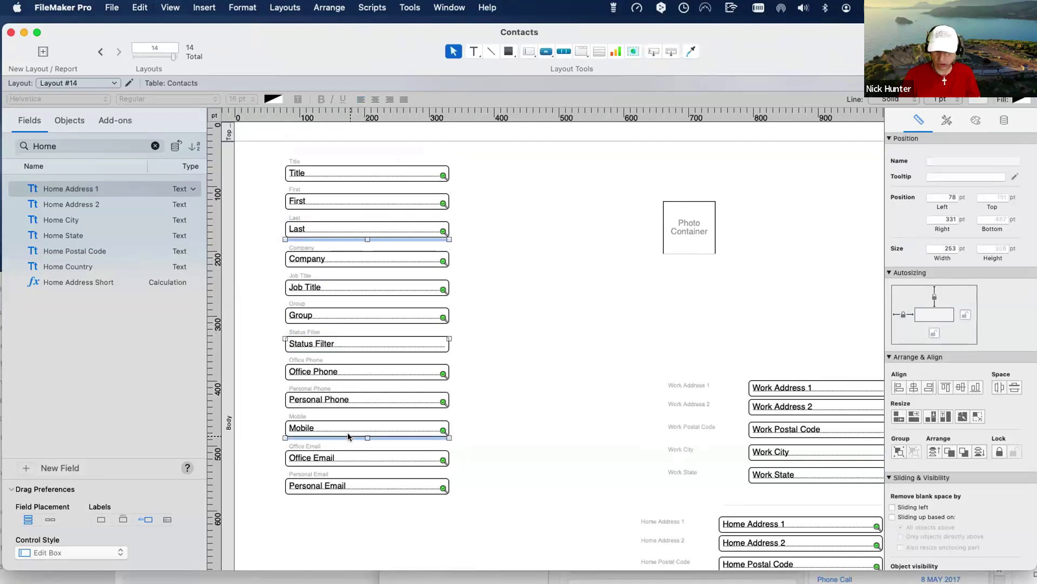
{"action": "key", "text": "Delete"}
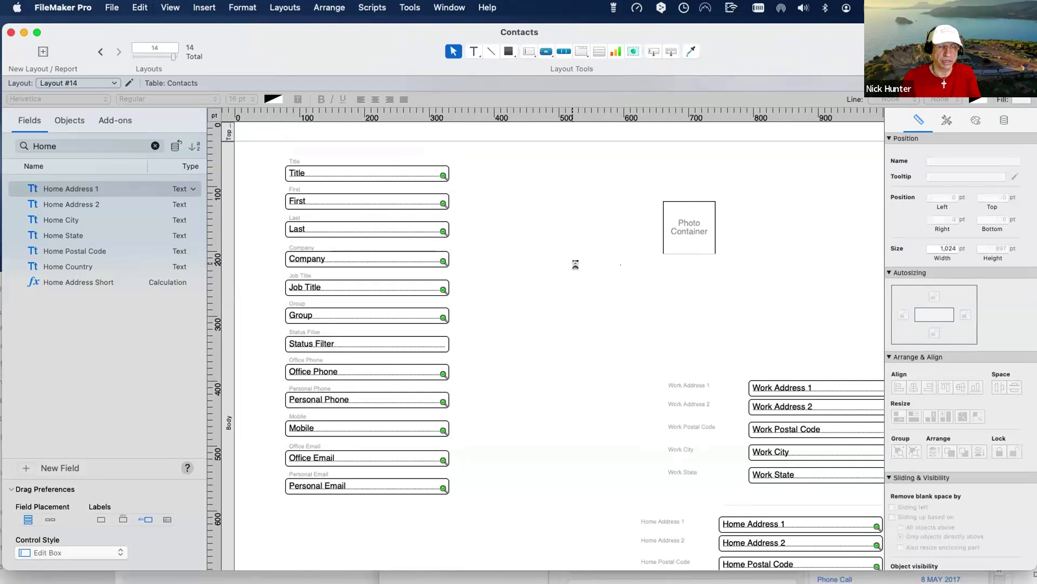
{"action": "key", "text": "Tab"}
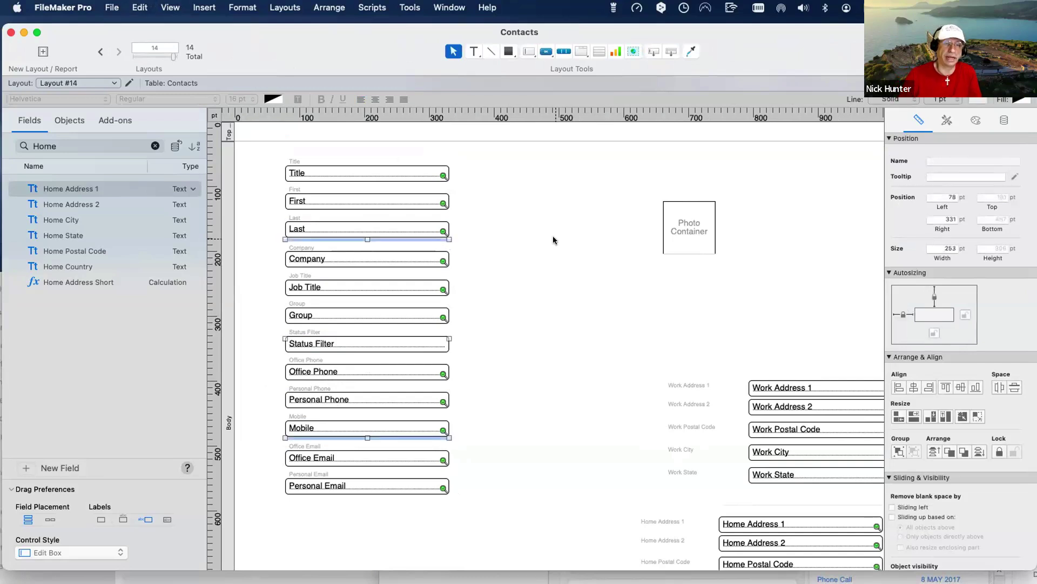
- Move the divider line from below the Last field to 92 pt, directly beneath the Title field
{"action": "left_click", "coordinate": [345, 239]}
{"action": "left_click_drag", "start_coordinate": [347, 236], "coordinate": [347, 178]}
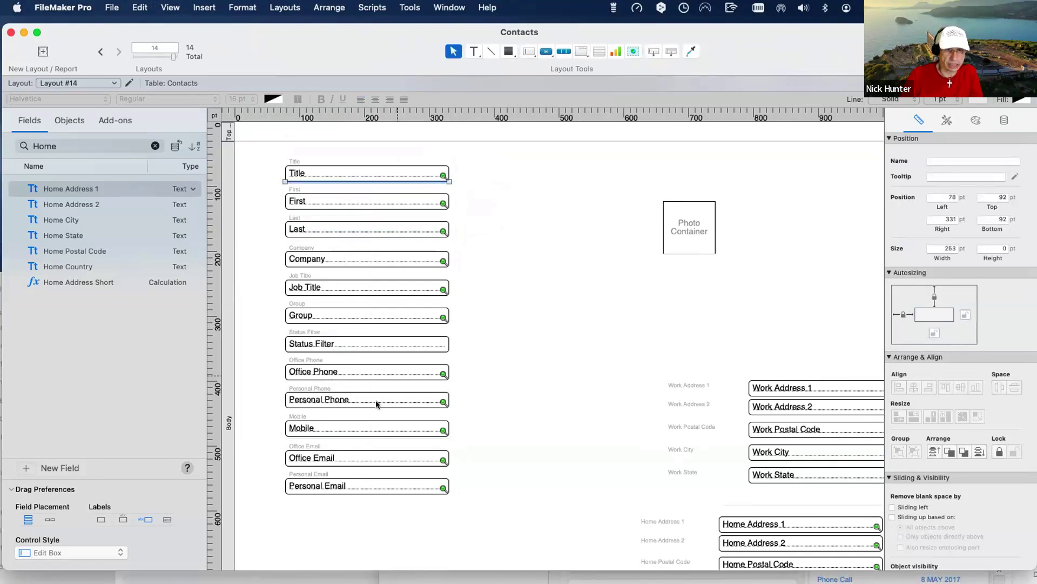
{"action": "left_click_drag", "start_coordinate": [316, 517], "coordinate": [355, 177]}
{"action": "left_click", "coordinate": [314, 436]}
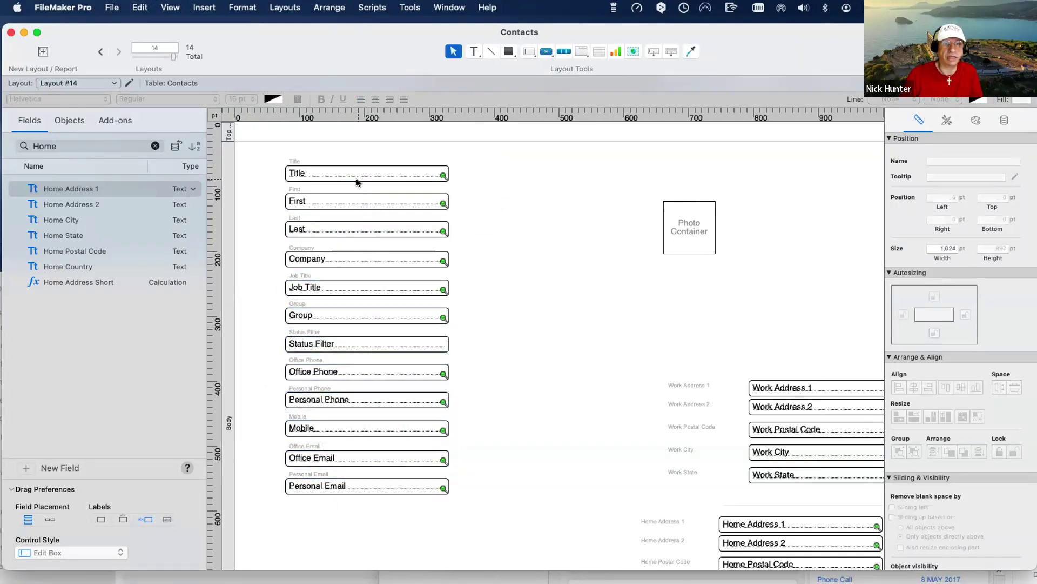
{"action": "left_click", "coordinate": [355, 178]}
{"action": "left_click", "coordinate": [368, 182]}
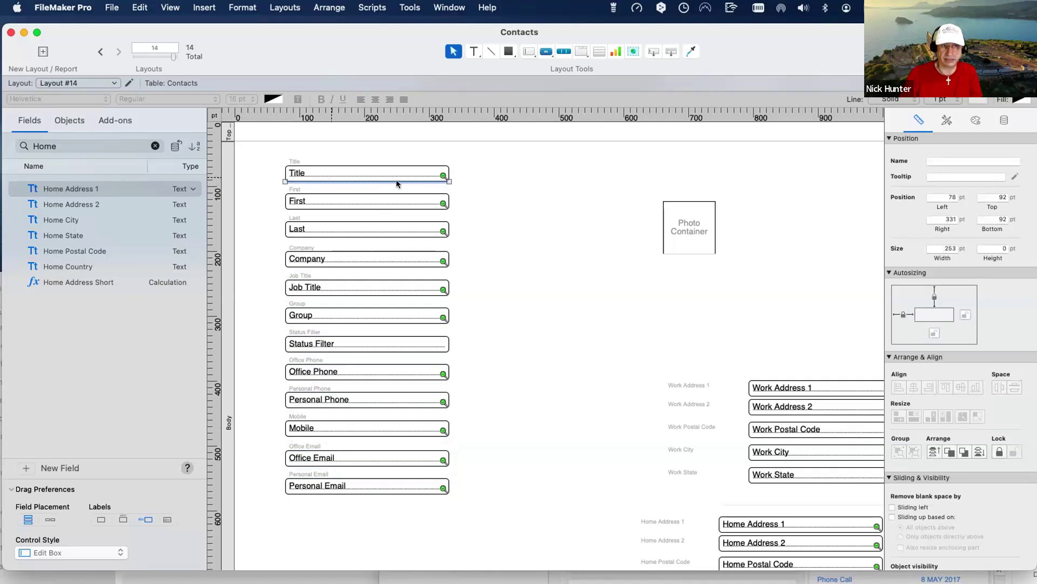
- Try the divider line beneath the Title field at 91 pt and return it to 92 pt
{"action": "key", "text": "Up"}
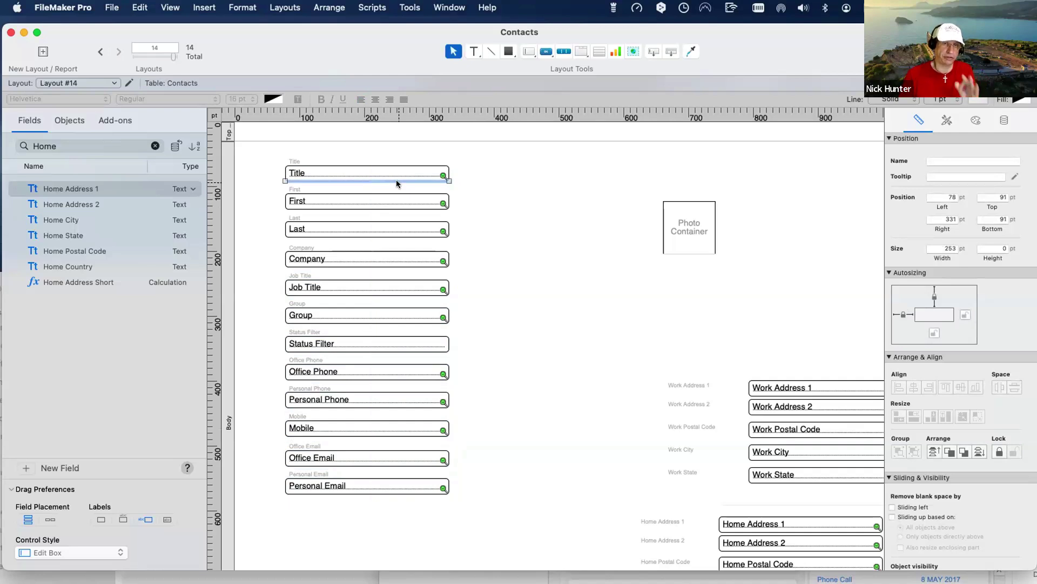
{"action": "key", "text": "Down"}
{"action": "key", "text": "Up"}
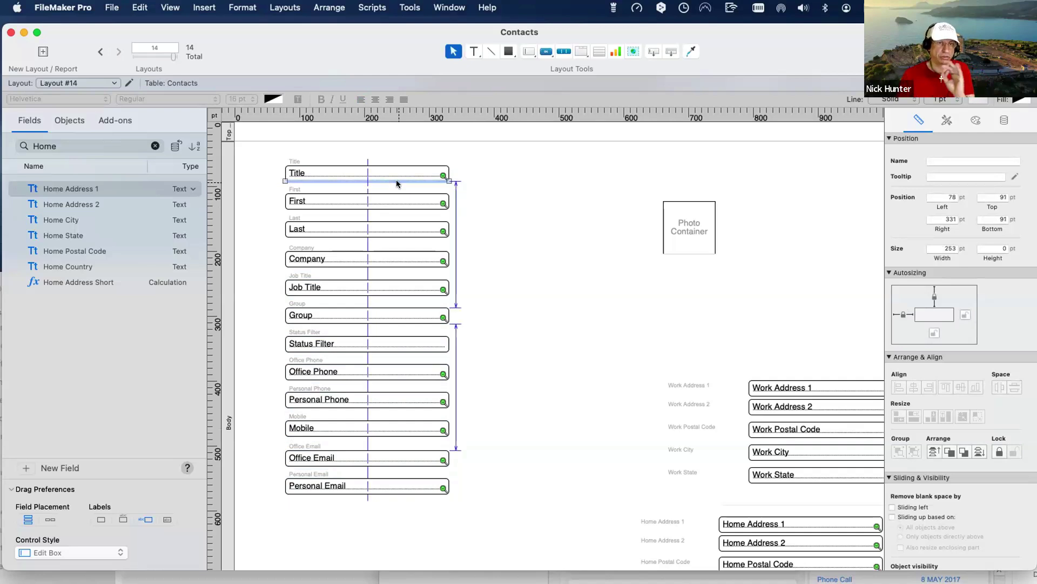
{"action": "key", "text": "Down"}
{"action": "left_click", "coordinate": [378, 186]}
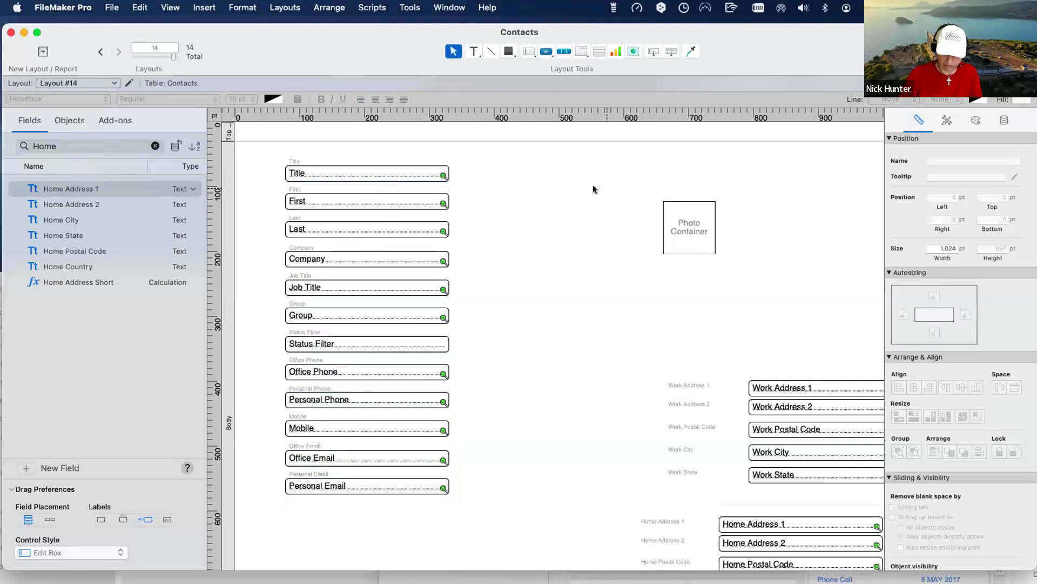
- Examine the gap between the Title field and its divider line at a larger magnification
{"action": "key", "text": "super+plus"}
{"action": "key", "text": "super+plus"}
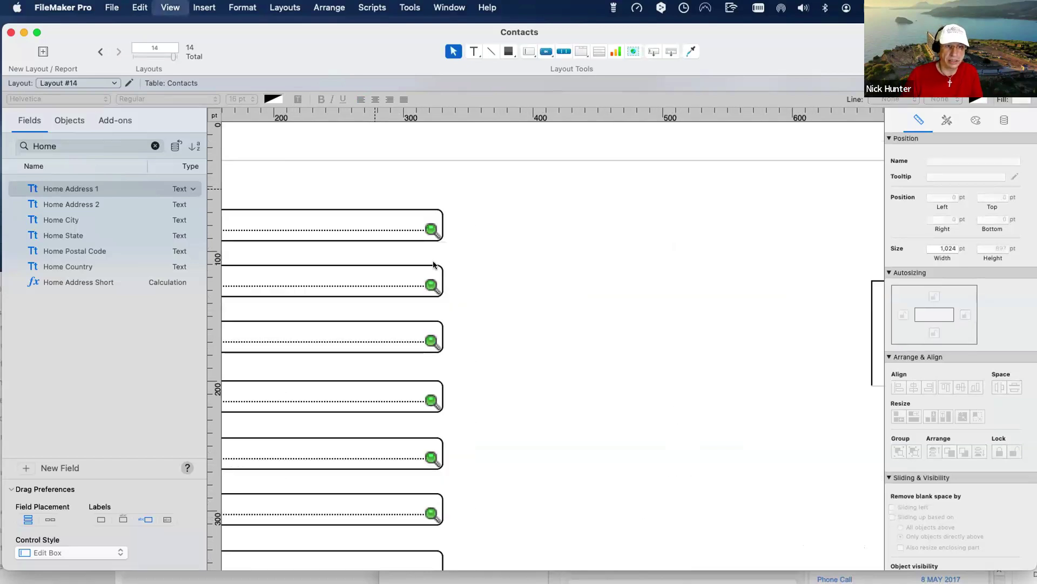
{"action": "scroll", "coordinate": [434, 266], "scroll_direction": "left", "scroll_amount": 5}
{"action": "left_click", "coordinate": [339, 302]}
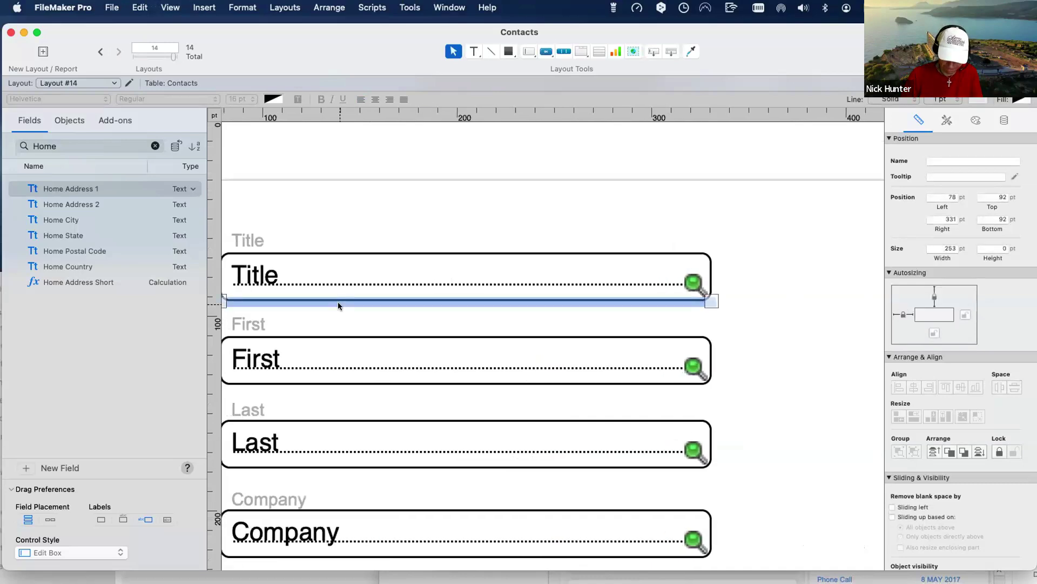
{"action": "key", "text": "super+minus"}
{"action": "key", "text": "super+minus"}
{"action": "key", "text": "super+minus"}
{"action": "key", "text": "super+minus"}
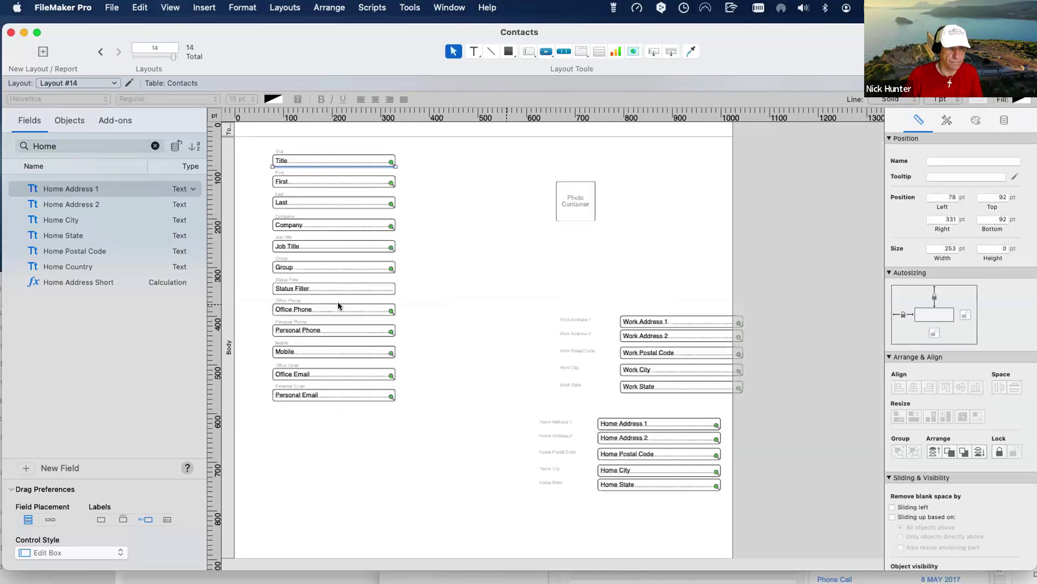
{"action": "key", "text": "super+plus"}
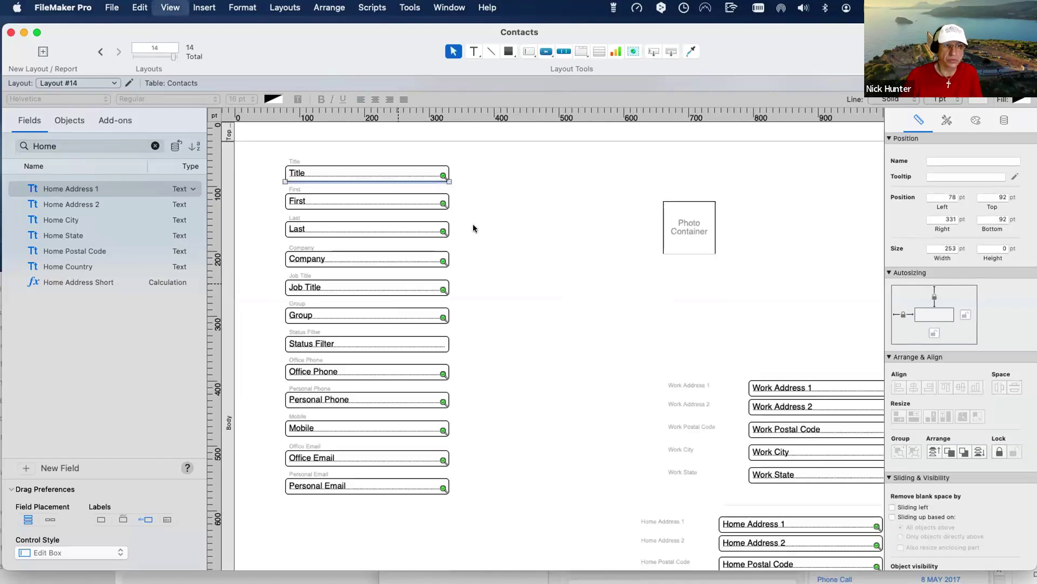
- Move the divider line from beneath the Title field to 136 pt, directly beneath the First field
{"action": "left_click", "coordinate": [479, 222]}
{"action": "left_click", "coordinate": [380, 181]}
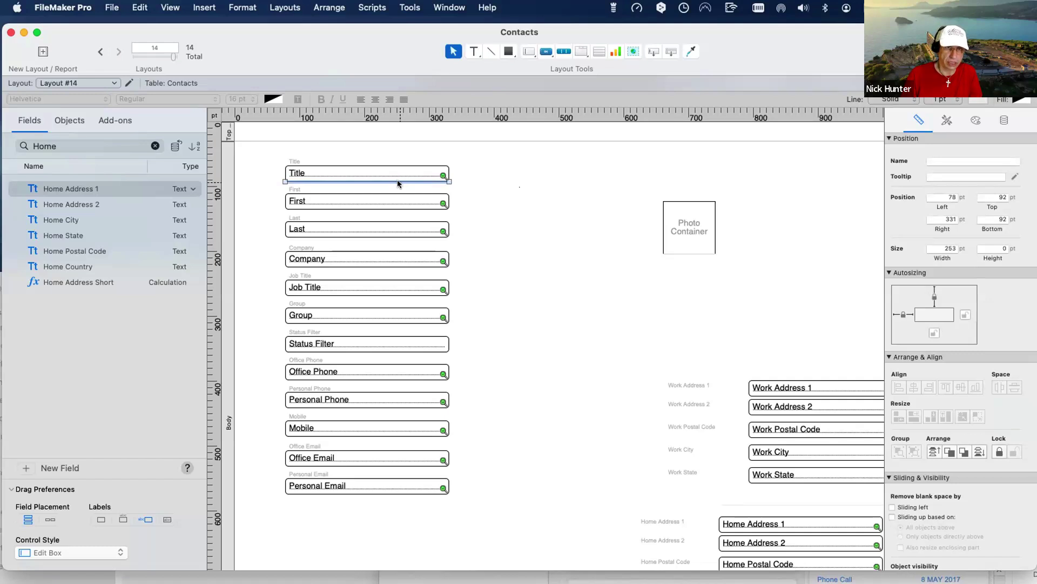
{"action": "left_click", "coordinate": [397, 180]}
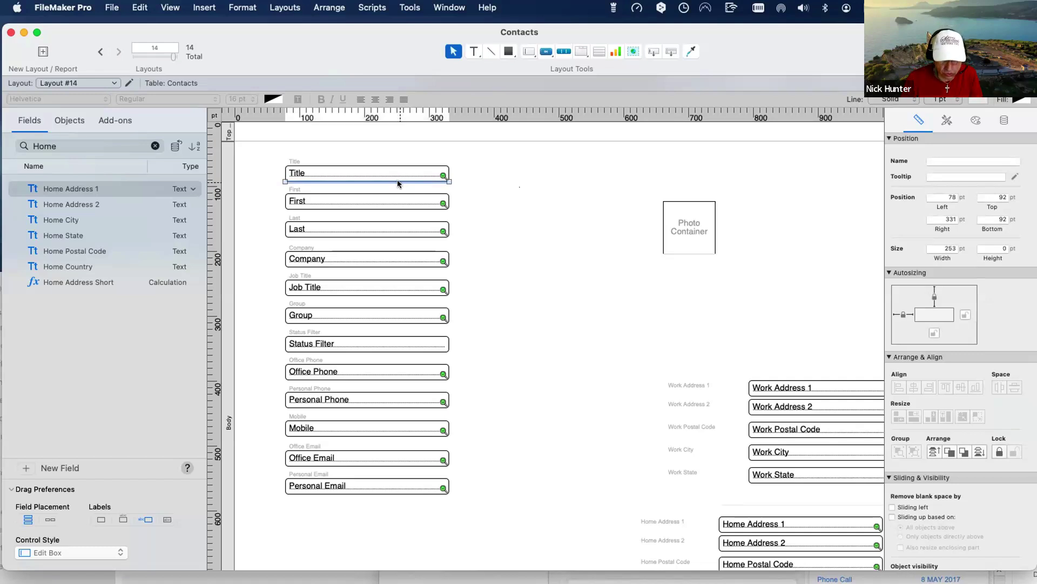
{"action": "left_click_drag", "start_coordinate": [398, 180], "coordinate": [400, 210]}
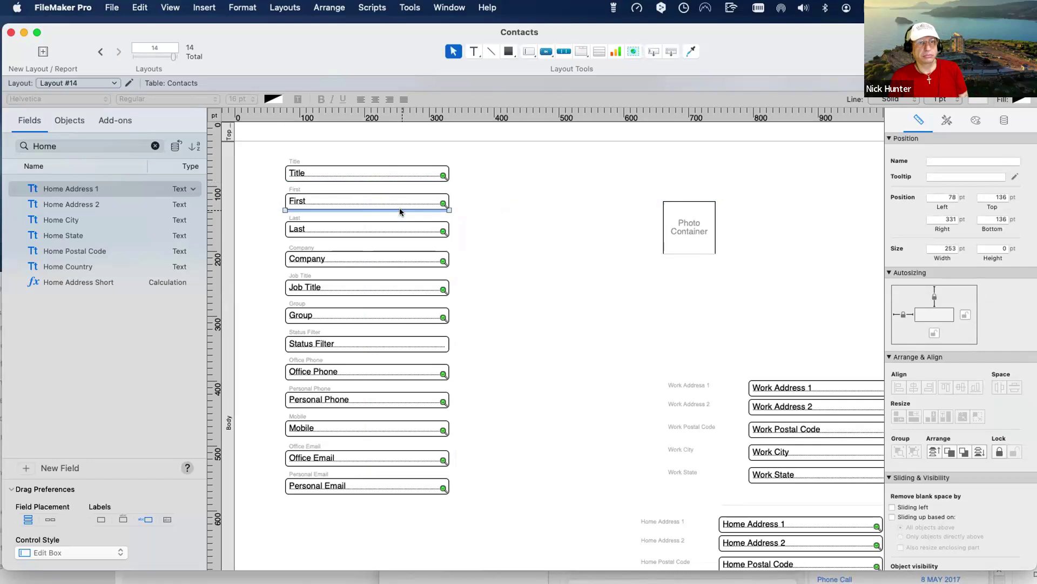
- Undo the divider line moves all the way back to the Personal Email line, and redo the last one undone
{"action": "key", "text": "super+z"}
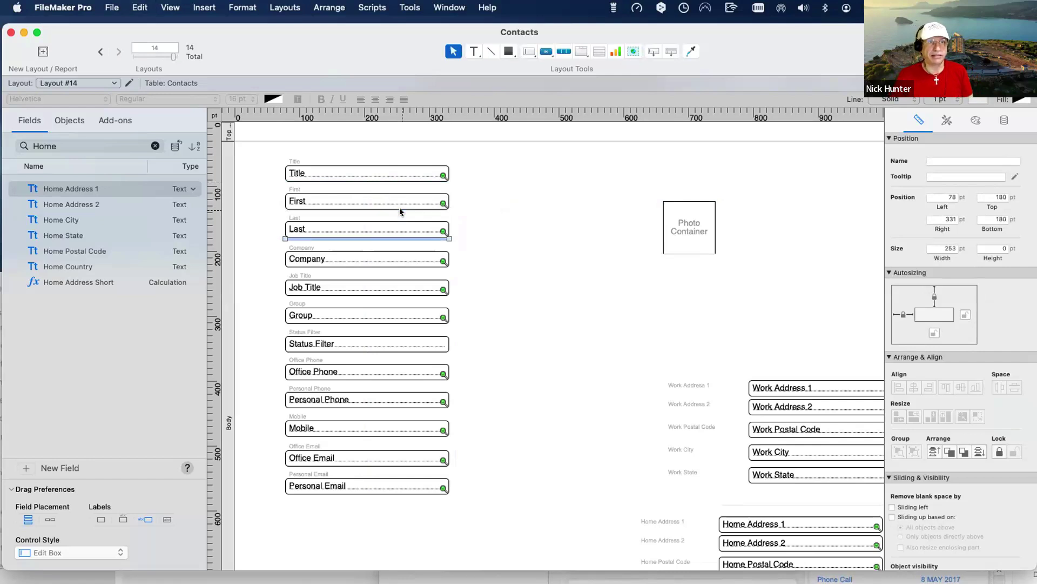
{"action": "key", "text": "super+z"}
{"action": "key", "text": "super+z"}
{"action": "key", "text": "super+z"}
{"action": "key", "text": "super+z"}
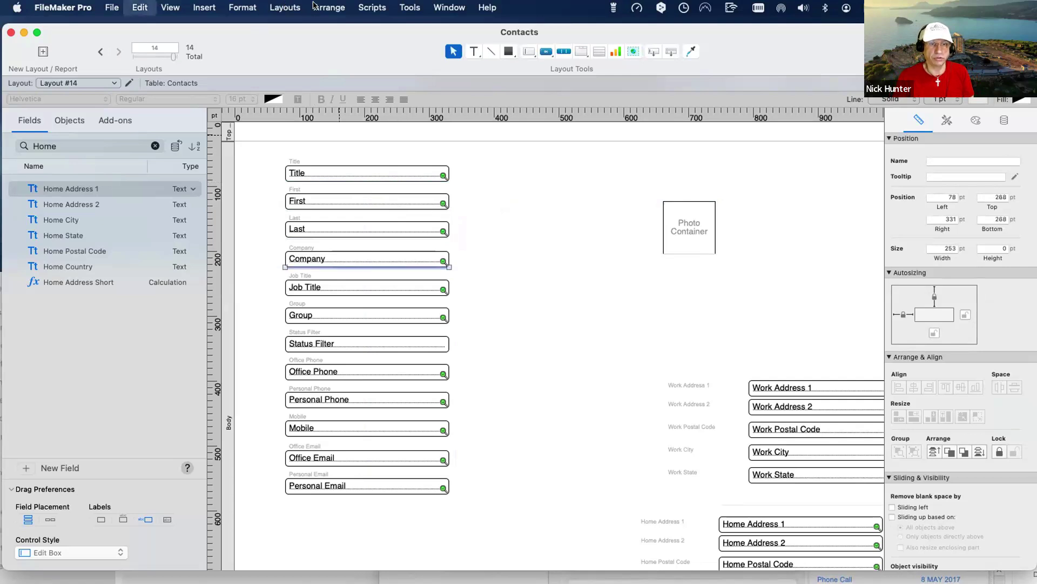
{"action": "key", "text": "super+z"}
{"action": "key", "text": "super+z"}
{"action": "key", "text": "super+z"}
{"action": "key", "text": "super+z"}
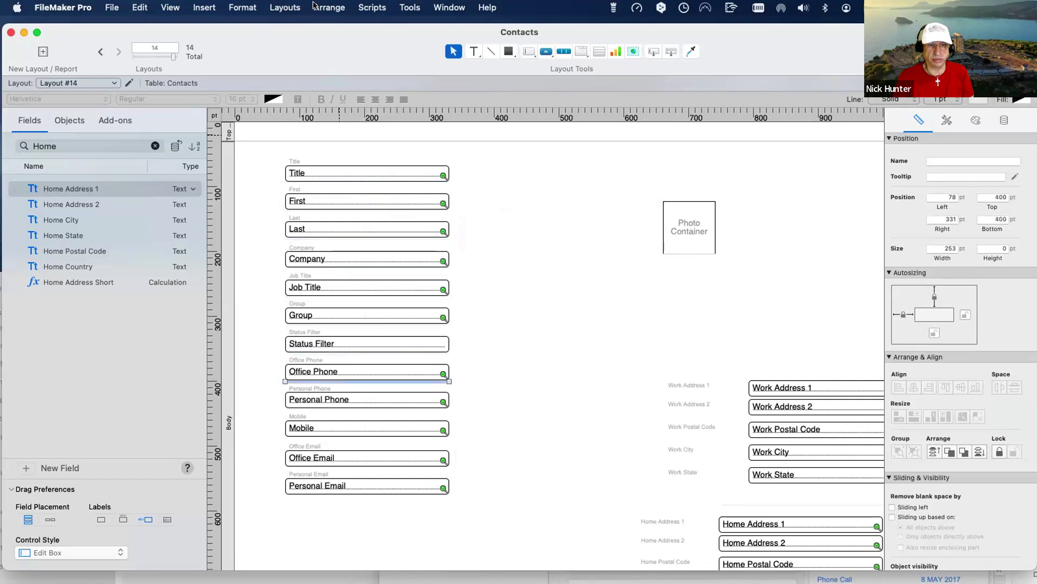
{"action": "key", "text": "super+z"}
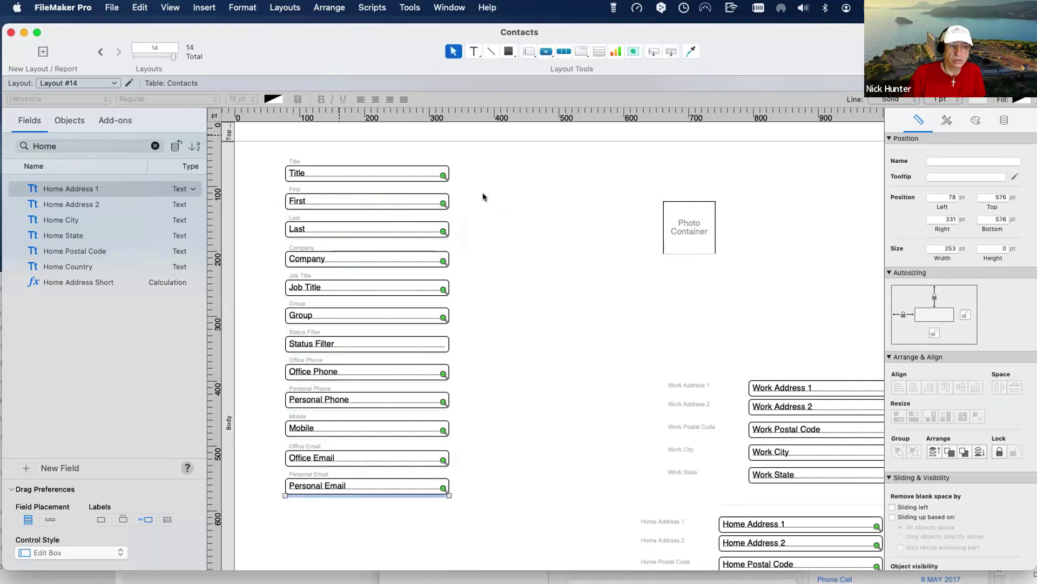
{"action": "key", "text": "super+z"}
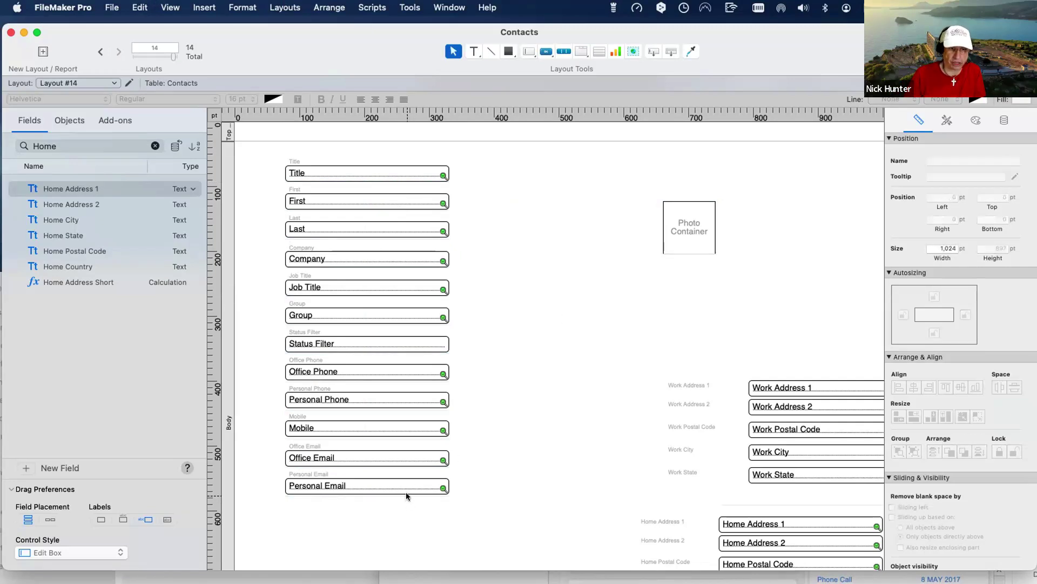
{"action": "key", "text": "super+shift+z"}
- Place the divider line below the Personal Email field at 575 pt and the one below the Mobile field at 486 pt
{"action": "left_click_drag", "start_coordinate": [406, 475], "coordinate": [401, 435]}
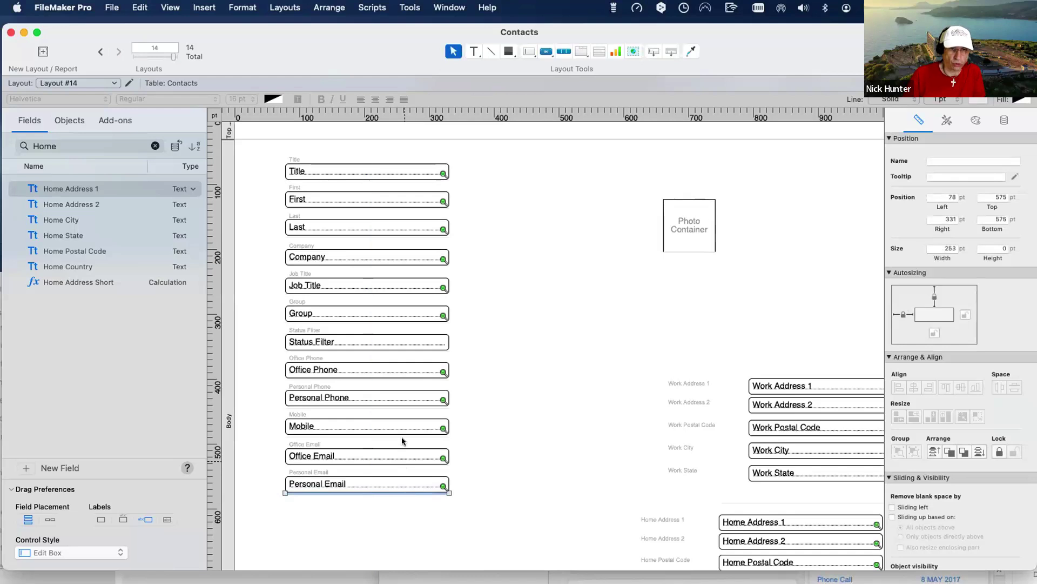
{"action": "key", "text": "Up"}
{"action": "key", "text": "Up"}
{"action": "key", "text": "Up"}
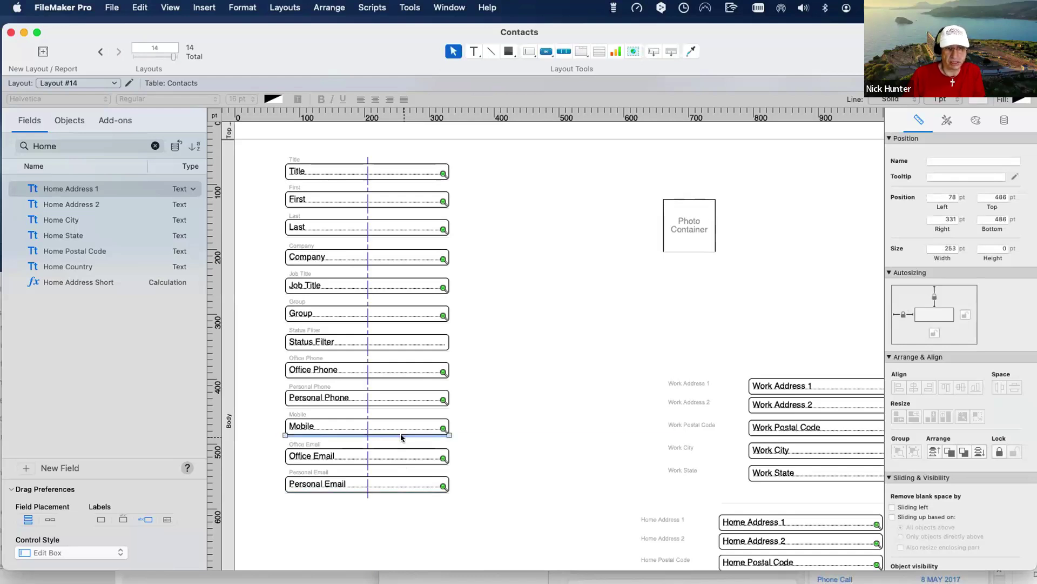
- Adjust the divider lines above the Mobile field closer to their fields, placing the one below Last at 179 pt
{"action": "left_click_drag", "start_coordinate": [400, 433], "coordinate": [429, 375]}
{"action": "left_click", "coordinate": [408, 323]}
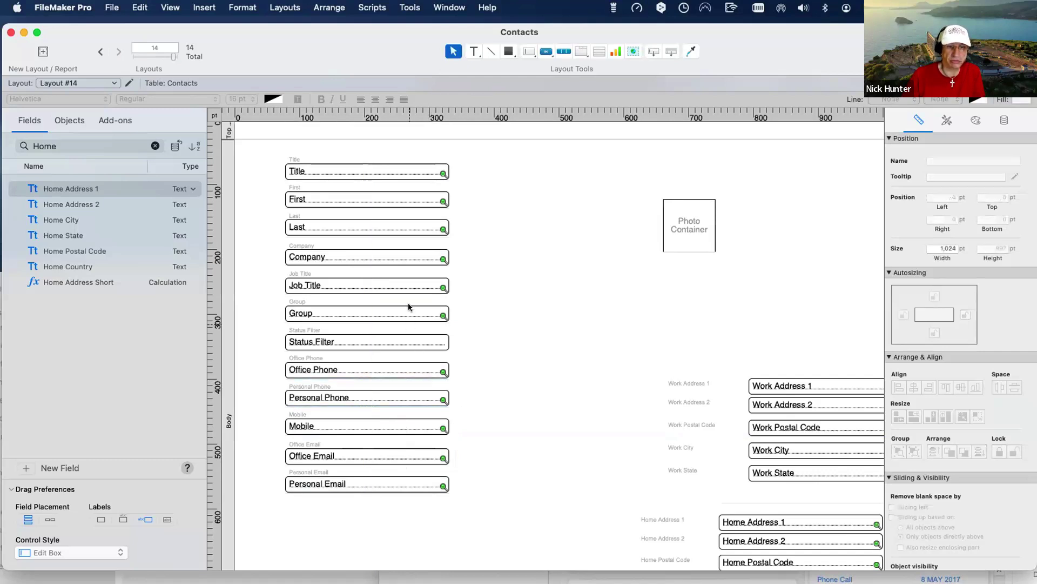
{"action": "left_click_drag", "start_coordinate": [386, 238], "coordinate": [385, 237]}
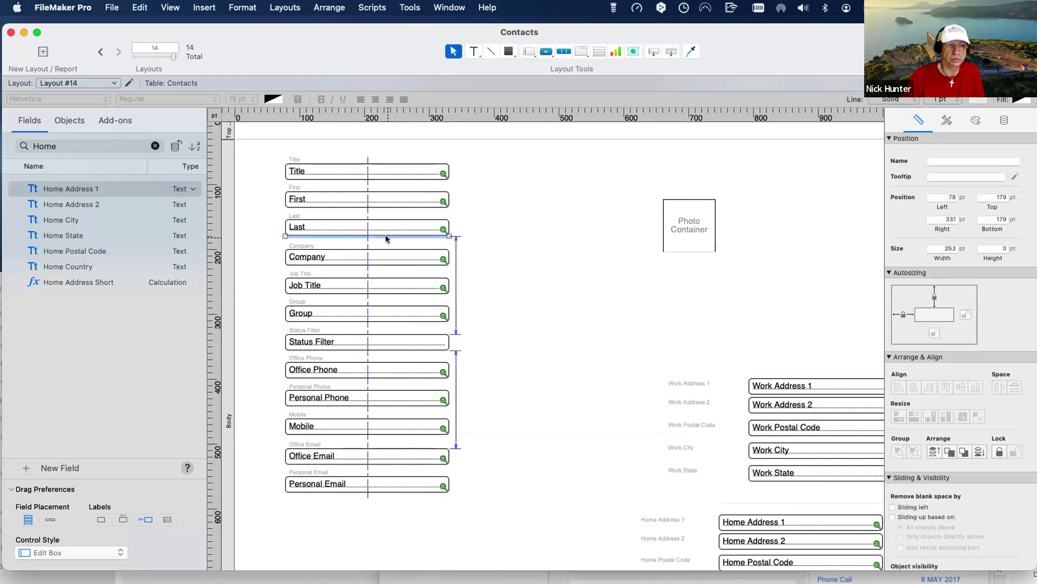
{"action": "left_click", "coordinate": [523, 402]}
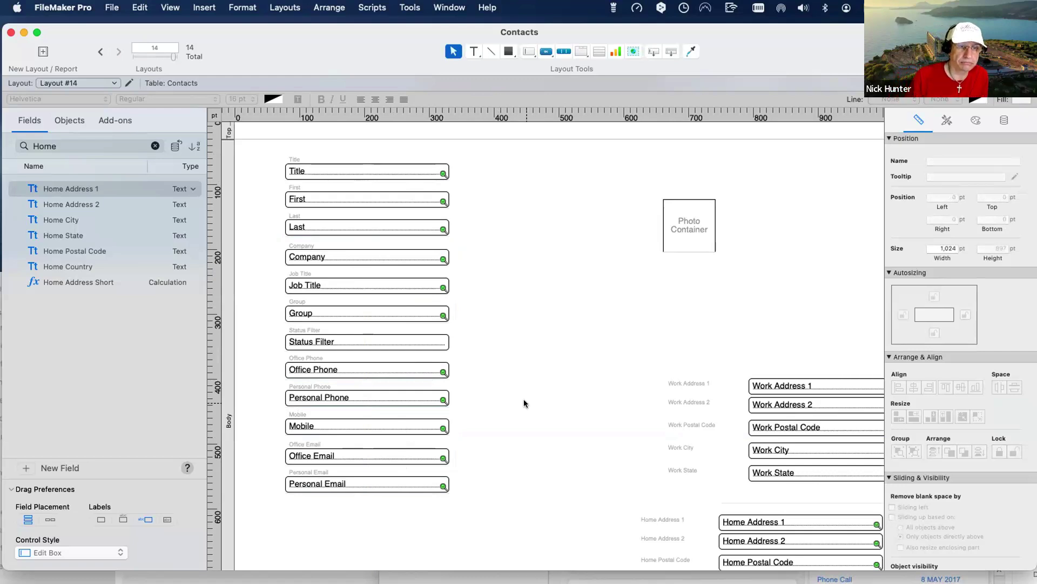
- Nudge the divider line below the Company field into place and set the one below Job Title at 268 pt
{"action": "left_click", "coordinate": [427, 264]}
{"action": "left_click", "coordinate": [428, 265]}
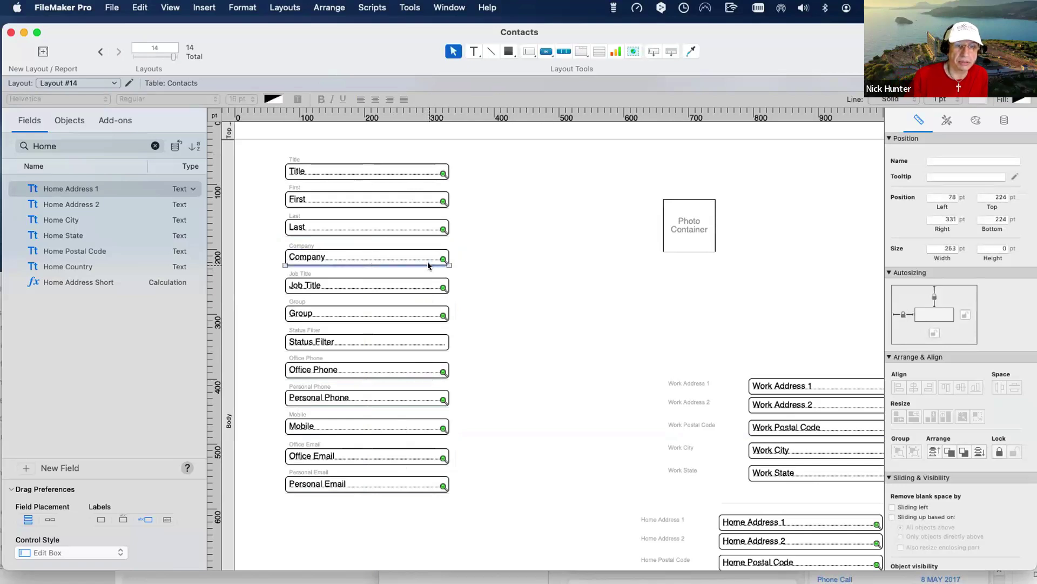
{"action": "key", "text": "Down"}
{"action": "key", "text": "Up"}
{"action": "key", "text": "Down"}
{"action": "scroll", "coordinate": [465, 257], "scroll_direction": "up", "scroll_amount": 1}
{"action": "left_click_drag", "start_coordinate": [388, 265], "coordinate": [387, 295]}
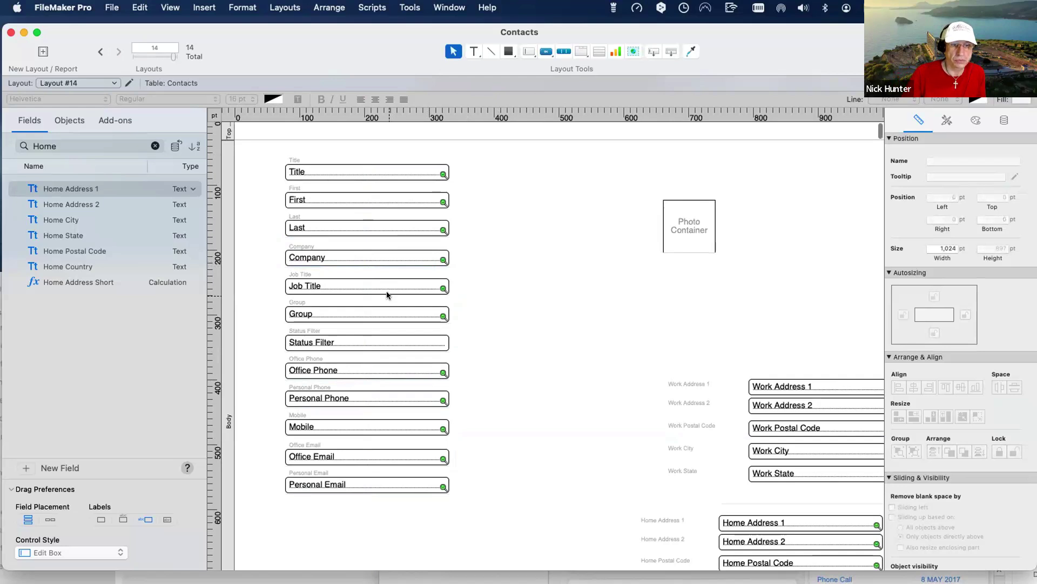
{"action": "key", "text": "Up"}
{"action": "key", "text": "Down"}
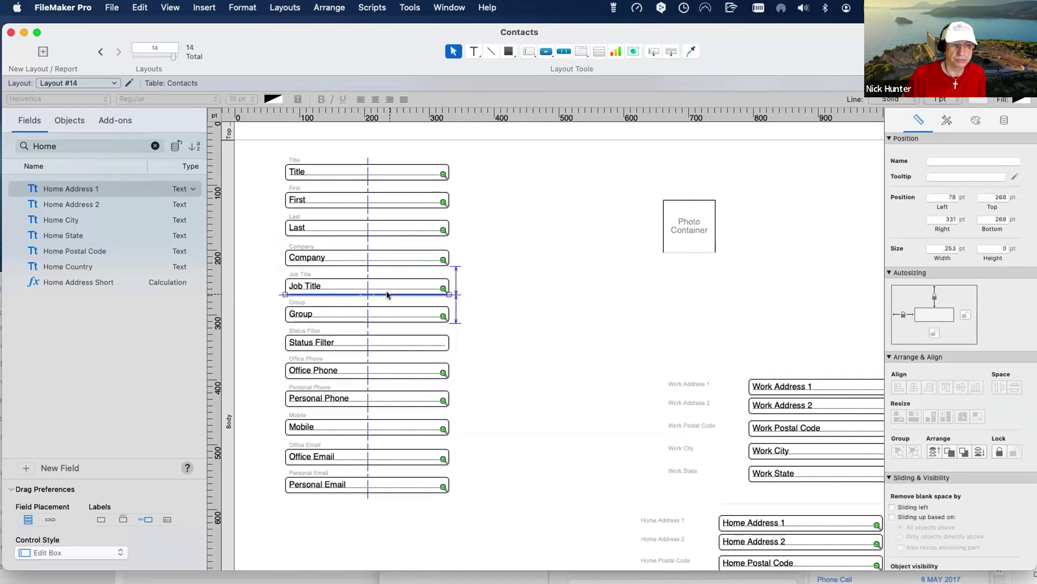
{"action": "left_click", "coordinate": [520, 296]}
{"action": "scroll", "coordinate": [343, 187], "scroll_direction": "down", "scroll_amount": 1}
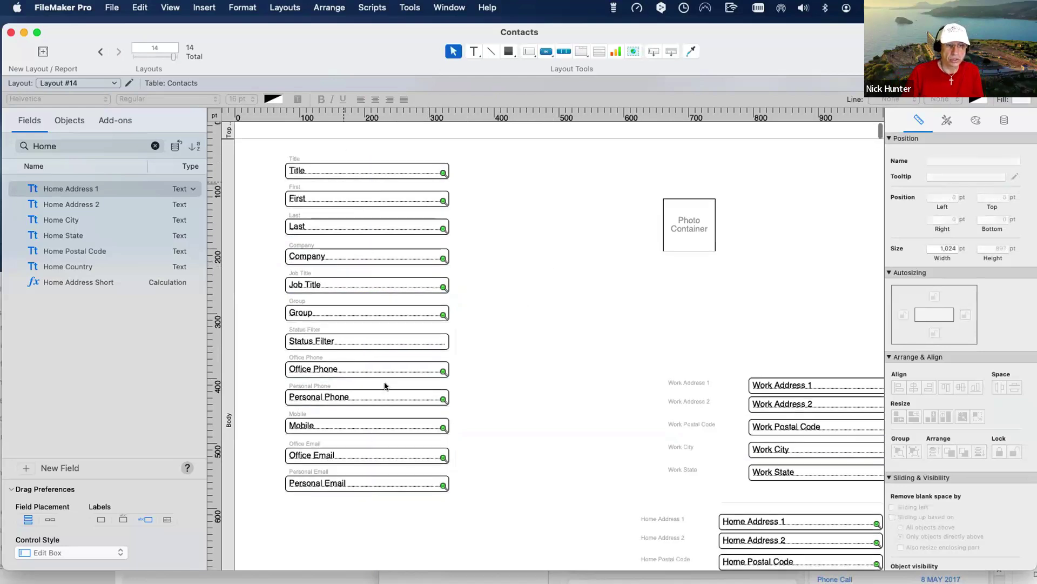
- Check the divider line spacing of the contact fields in Browse mode, and return to Layout mode
{"action": "left_click_drag", "start_coordinate": [282, 145], "coordinate": [335, 183]}
{"action": "left_click", "coordinate": [465, 259]}
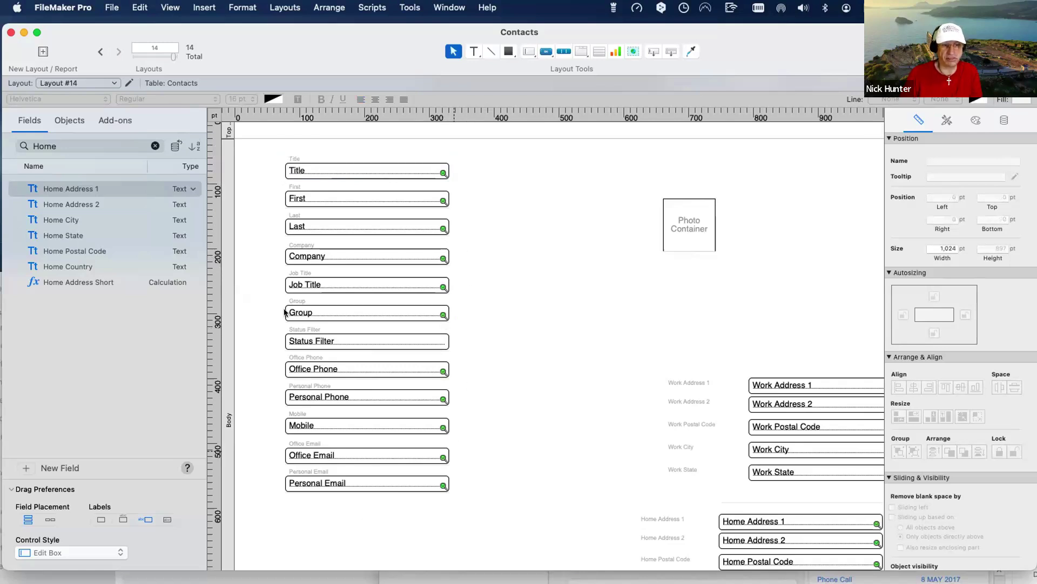
{"action": "key", "text": "super+n"}
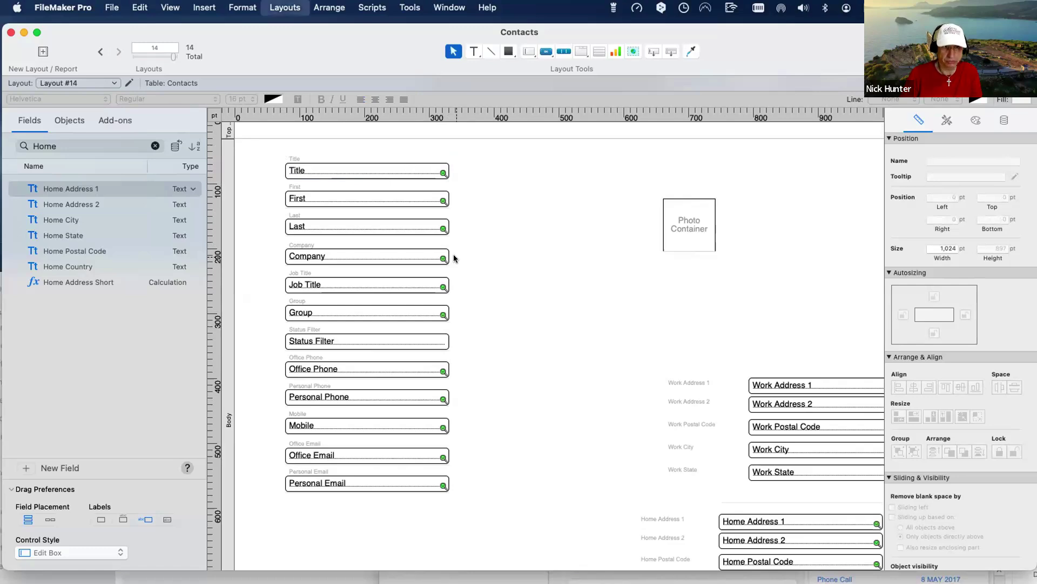
{"action": "key", "text": "Escape"}
{"action": "key", "text": "super+b"}
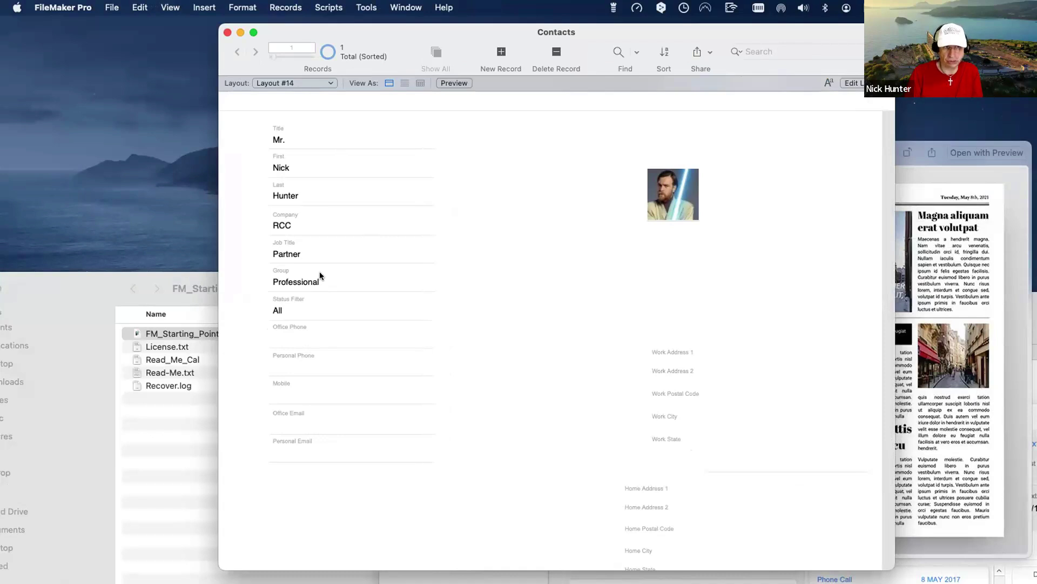
{"action": "key", "text": "super+l"}
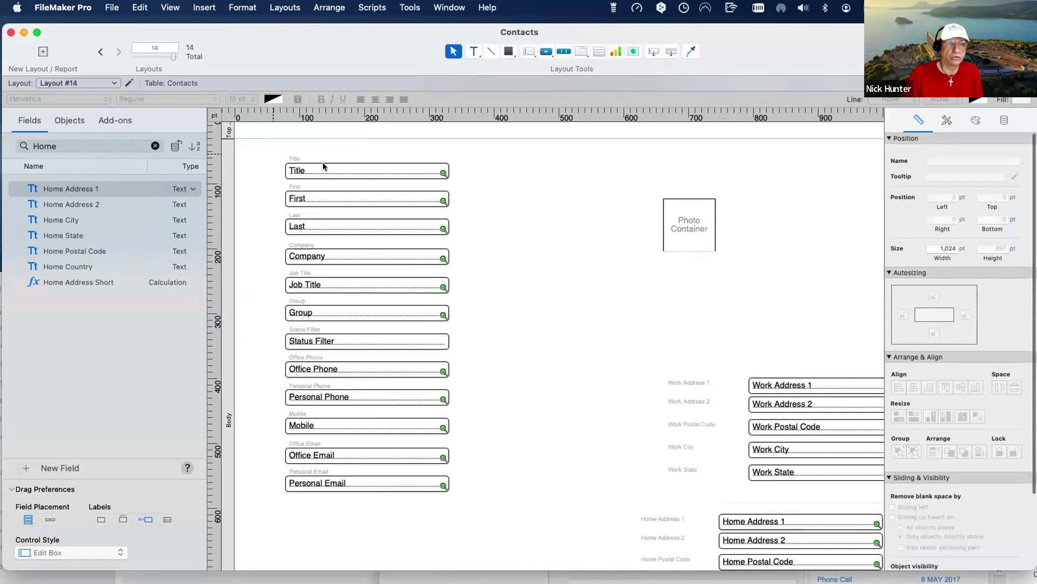
- Group each label with its field and divider line, one group per row, from Title to Office Phone
{"action": "left_click_drag", "start_coordinate": [274, 153], "coordinate": [329, 179]}
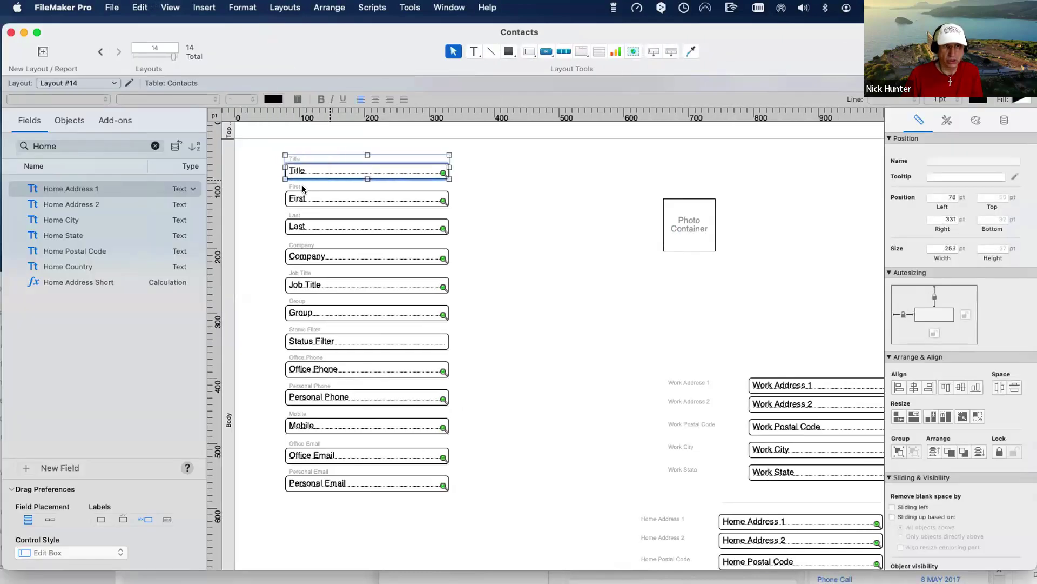
{"action": "left_click_drag", "start_coordinate": [273, 184], "coordinate": [336, 266]}
{"action": "left_click_drag", "start_coordinate": [275, 241], "coordinate": [359, 374]}
{"action": "key", "text": "super+r"}
{"action": "key", "text": "super+r"}
{"action": "key", "text": "super+r"}
- Group the label, field and divider line of each row from Personal Phone to Personal Email
{"action": "left_click_drag", "start_coordinate": [271, 381], "coordinate": [338, 406]}
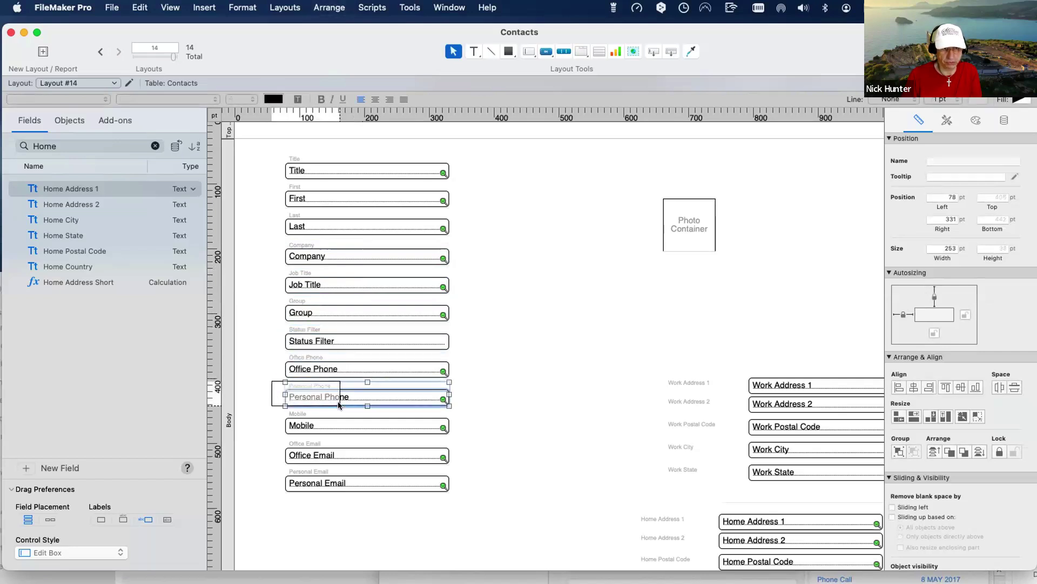
{"action": "key", "text": "super+r"}
{"action": "left_click_drag", "start_coordinate": [272, 409], "coordinate": [323, 491]}
{"action": "key", "text": "super+r"}
{"action": "key", "text": "super+r"}
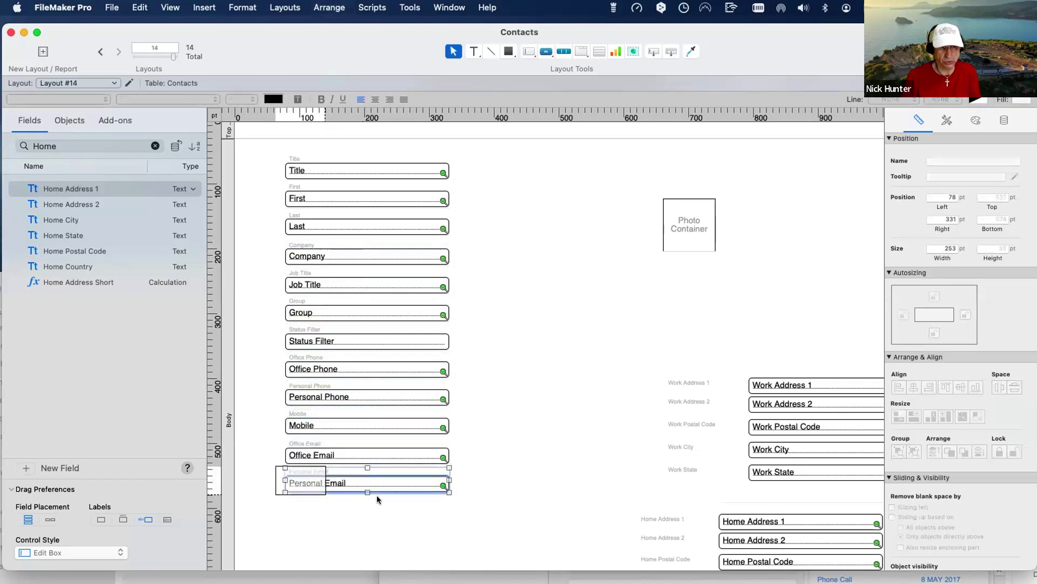
{"action": "key", "text": "super+r"}
{"action": "left_click", "coordinate": [435, 493]}
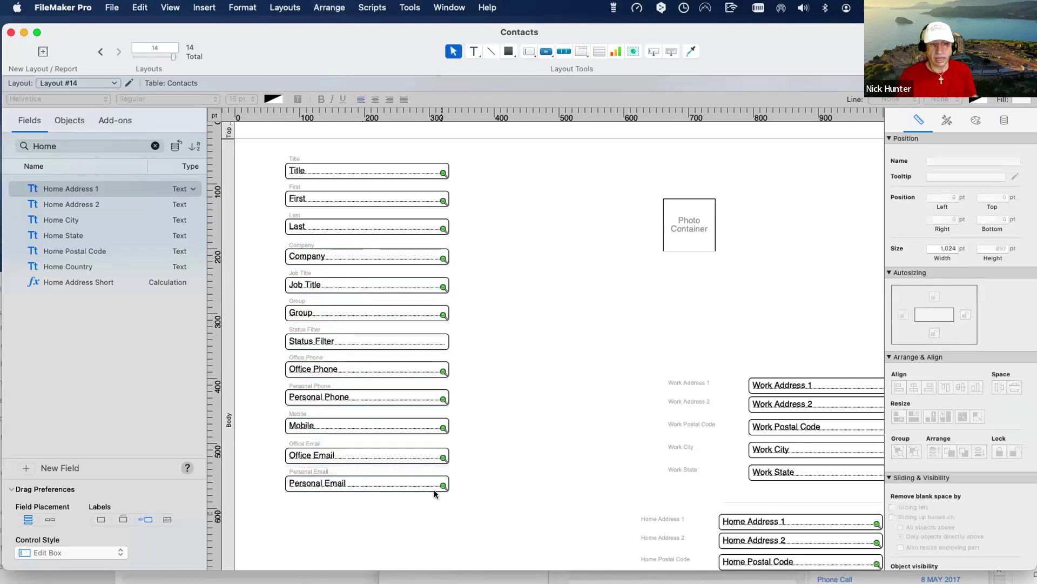
- Distribute all the grouped contact rows from Title to Personal Email at equal vertical spacing
{"action": "left_click_drag", "start_coordinate": [433, 485], "coordinate": [411, 380]}
{"action": "left_click", "coordinate": [420, 363], "text": "shift"}
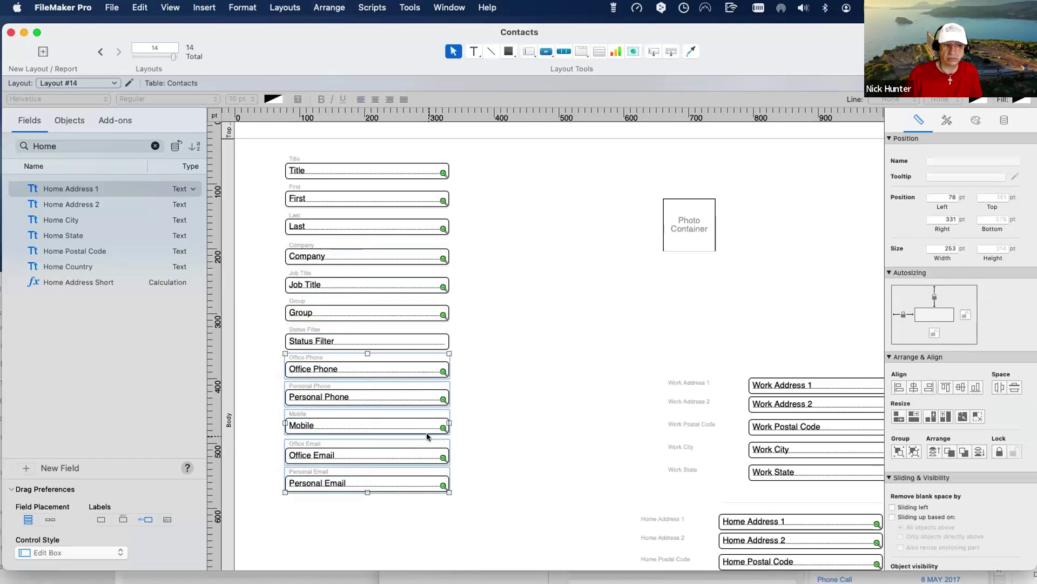
{"action": "left_click", "coordinate": [432, 510]}
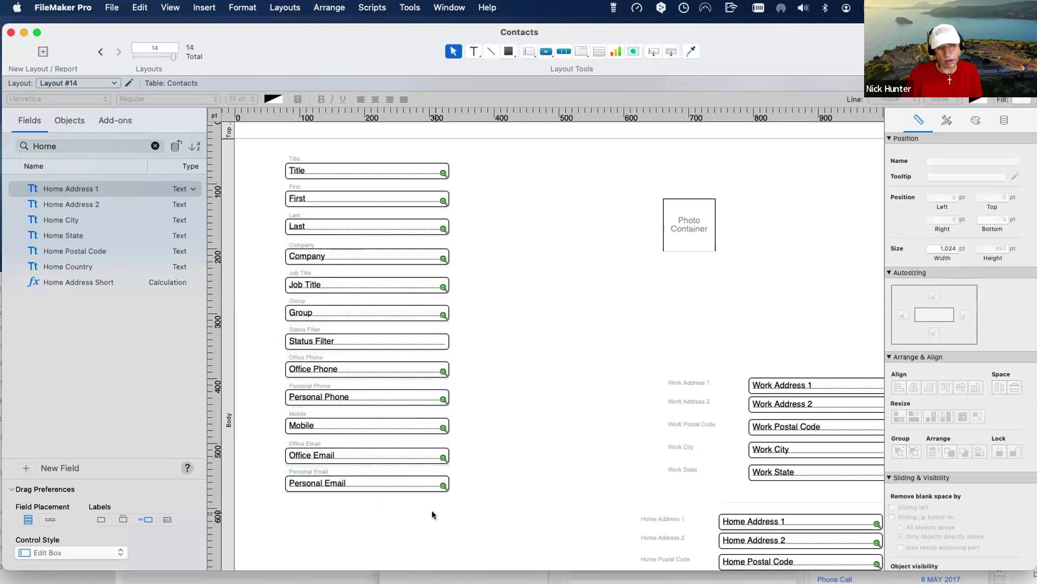
{"action": "left_click_drag", "start_coordinate": [440, 515], "coordinate": [313, 160]}
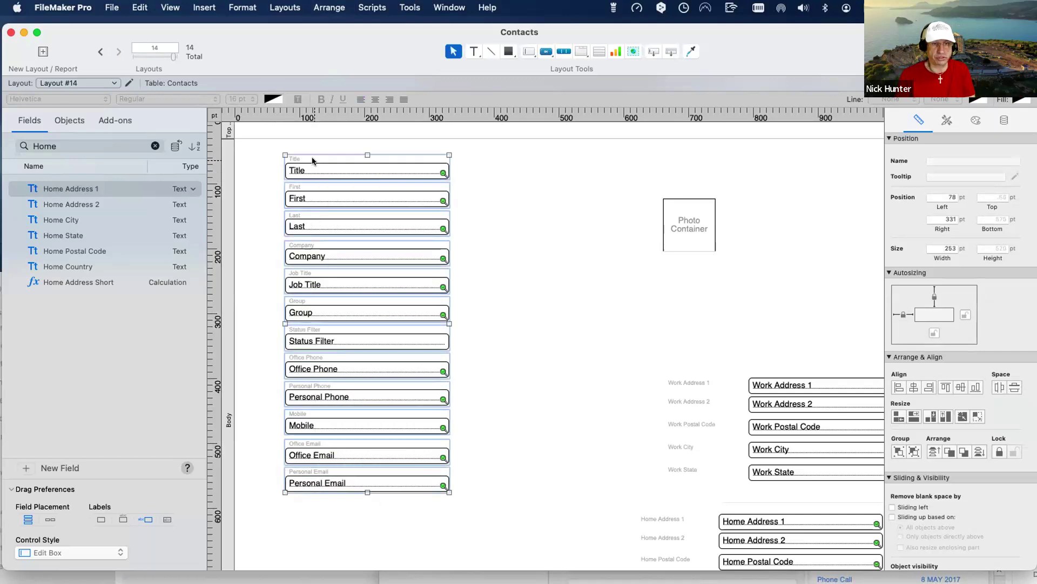
{"action": "left_click", "coordinate": [1014, 387]}
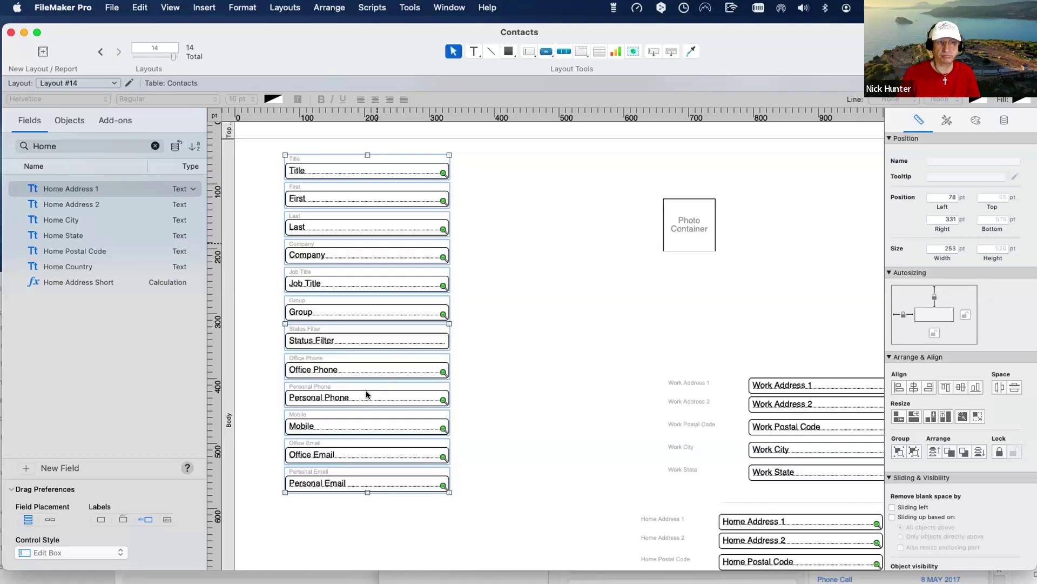
- Check the row spacing in Browse mode, compare it with the newspaper template image in Finder's preview, and return to Layout mode
{"action": "key", "text": "super+b"}
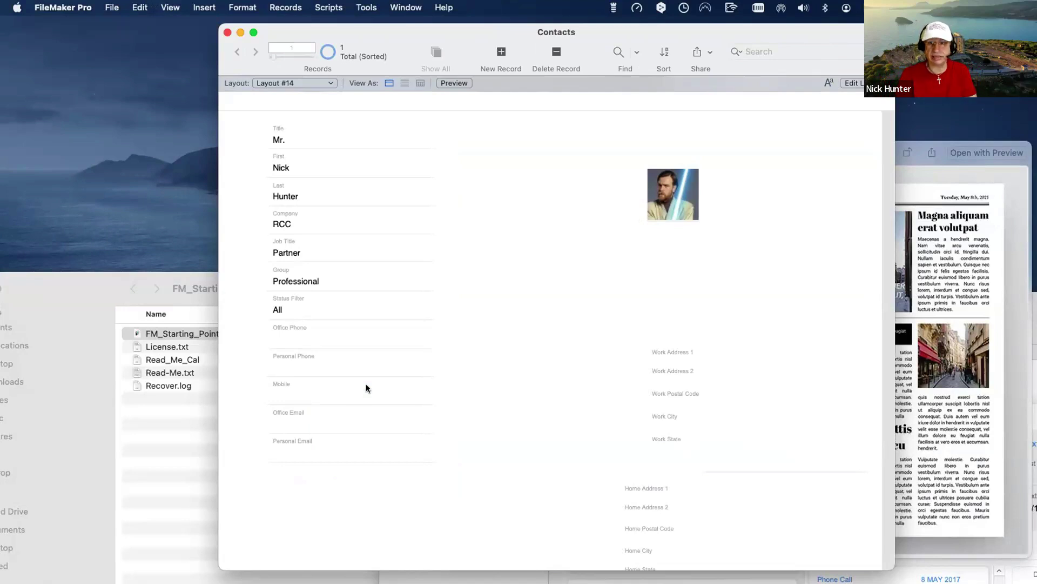
{"action": "left_click", "coordinate": [930, 385]}
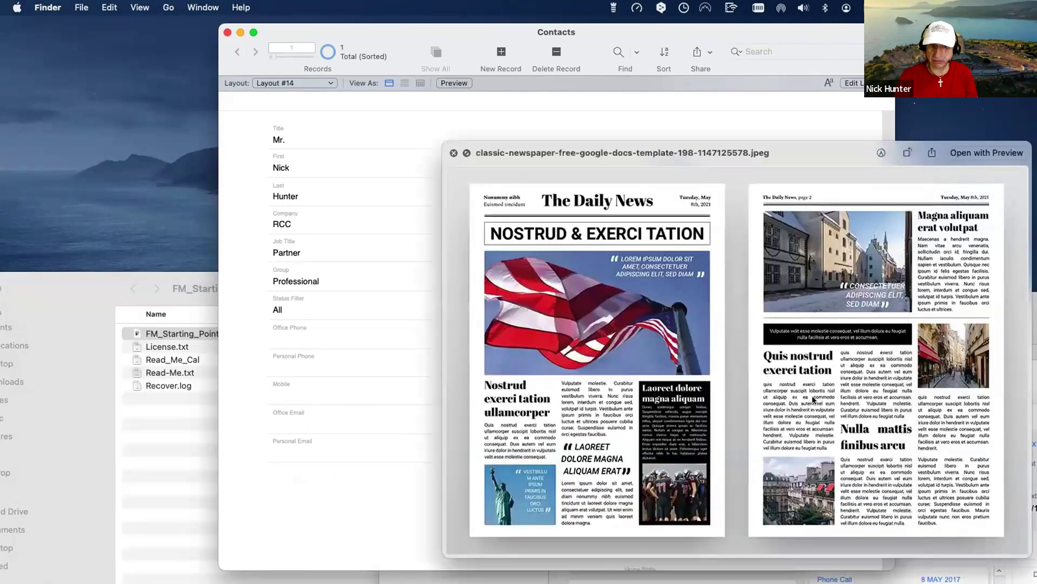
{"action": "left_click_drag", "start_coordinate": [485, 382], "coordinate": [495, 455]}
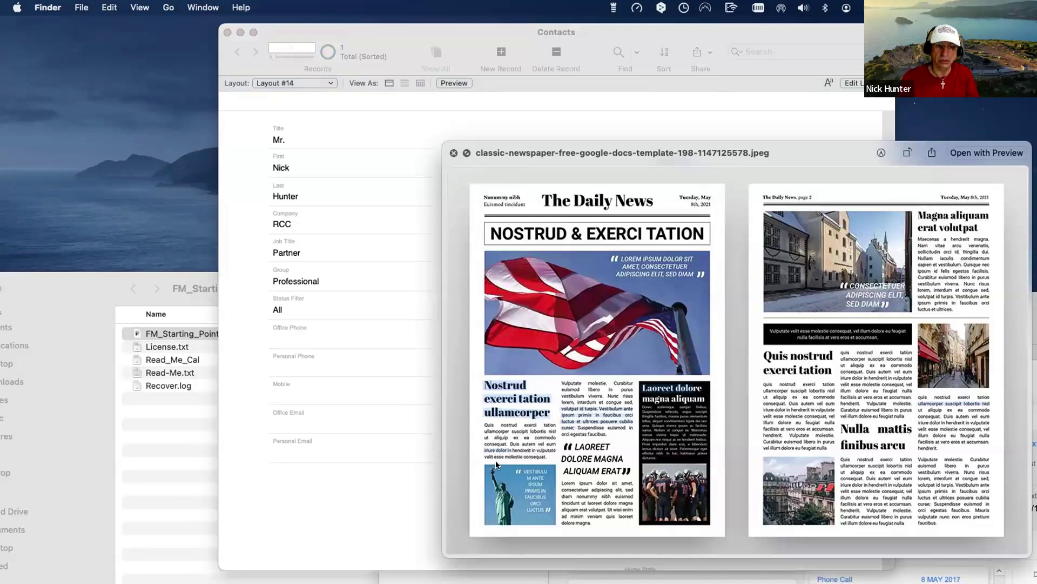
{"action": "left_click", "coordinate": [558, 385]}
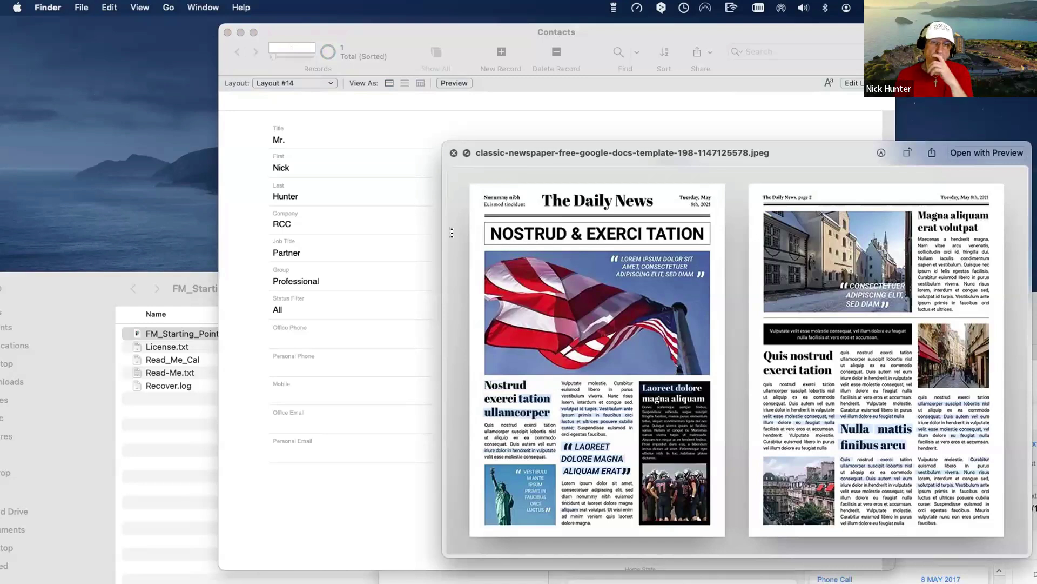
{"action": "left_click", "coordinate": [400, 122]}
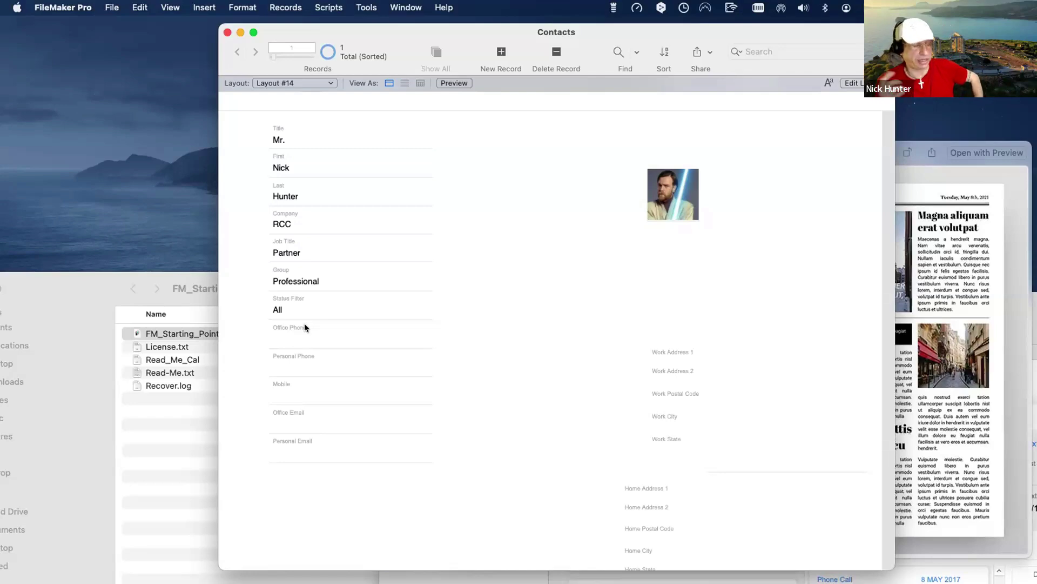
{"action": "key", "text": "super+l"}
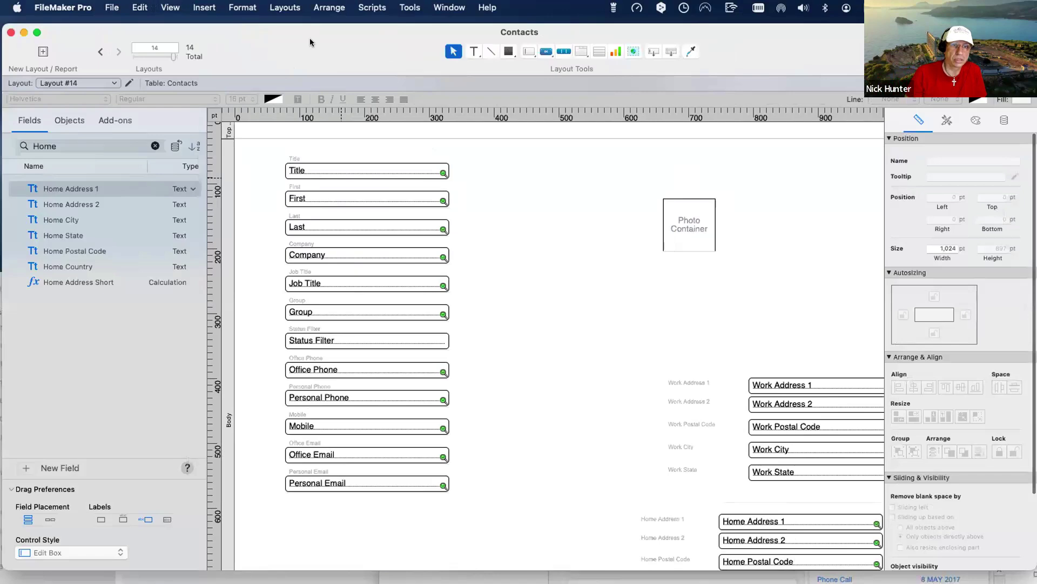
- Draw a horizontal line about 247 pt wide in the empty area beside the Title row, and move the Photo Container farther right
{"action": "left_click_drag", "start_coordinate": [310, 42], "coordinate": [189, 36]}
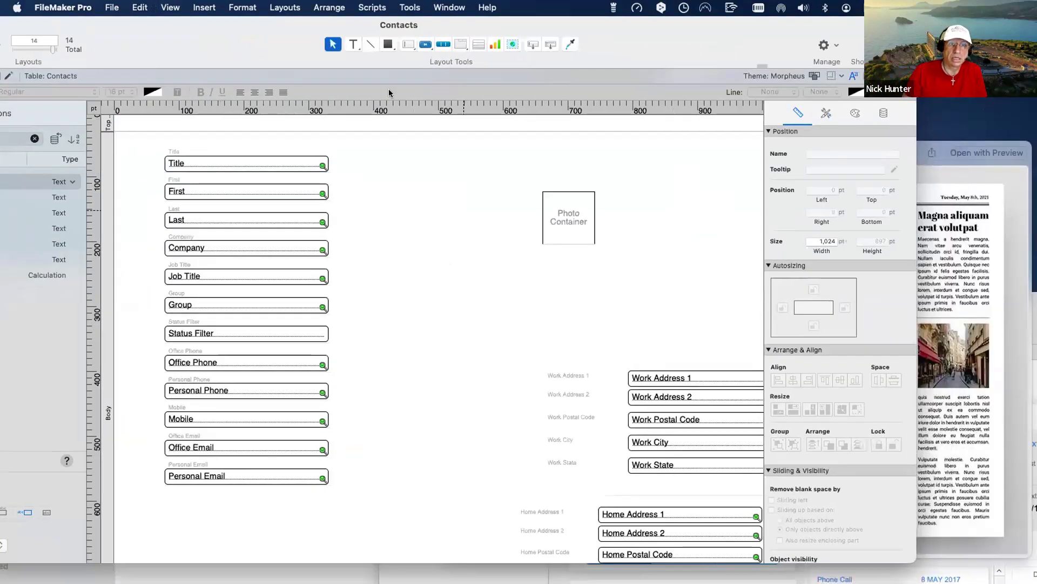
{"action": "left_click", "coordinate": [371, 43]}
{"action": "left_click_drag", "start_coordinate": [392, 155], "coordinate": [556, 157]}
{"action": "mouse_move", "coordinate": [562, 219]}
{"action": "left_mouse_down"}
{"action": "mouse_move", "coordinate": [677, 200]}
{"action": "mouse_move", "coordinate": [683, 208]}
{"action": "left_mouse_up"}
{"action": "left_click", "coordinate": [459, 157]}
{"action": "left_click", "coordinate": [459, 155]}
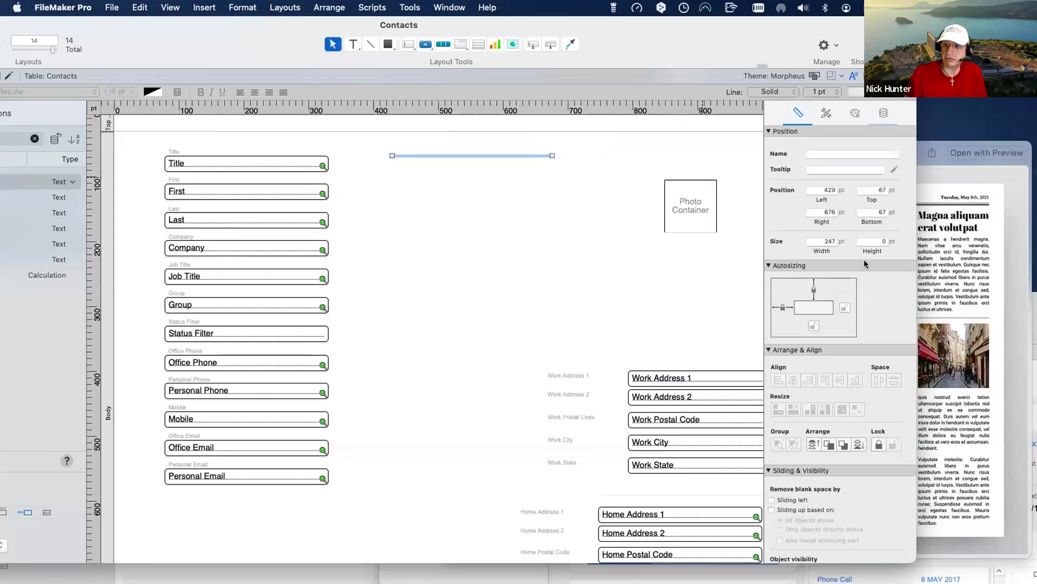
- Format the new line as solid black with a 2 pt thickness
{"action": "left_click", "coordinate": [883, 113]}
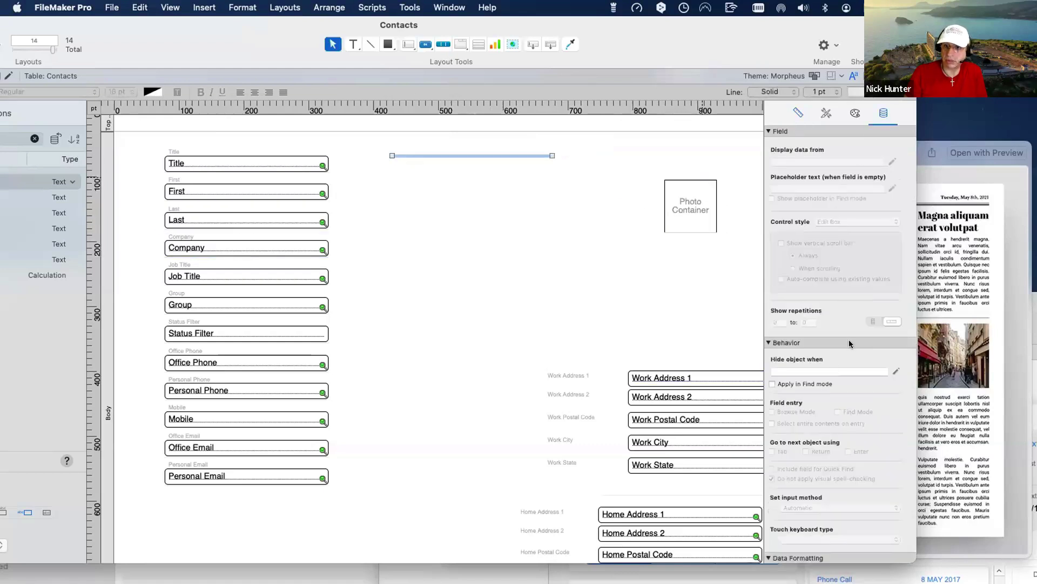
{"action": "left_click", "coordinate": [855, 113]}
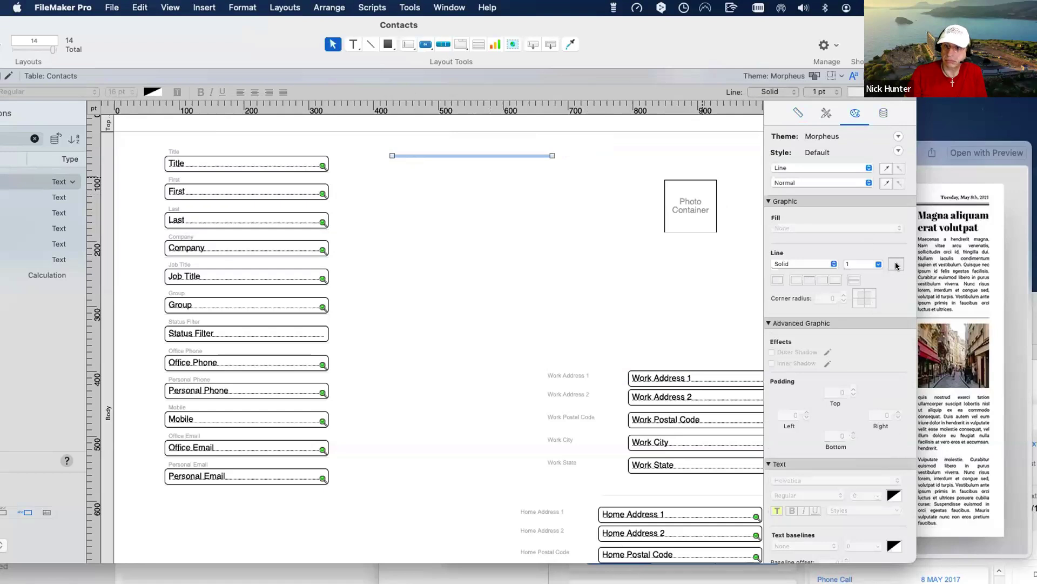
{"action": "left_click", "coordinate": [896, 264]}
{"action": "left_click", "coordinate": [947, 340]}
{"action": "left_click", "coordinate": [850, 264]}
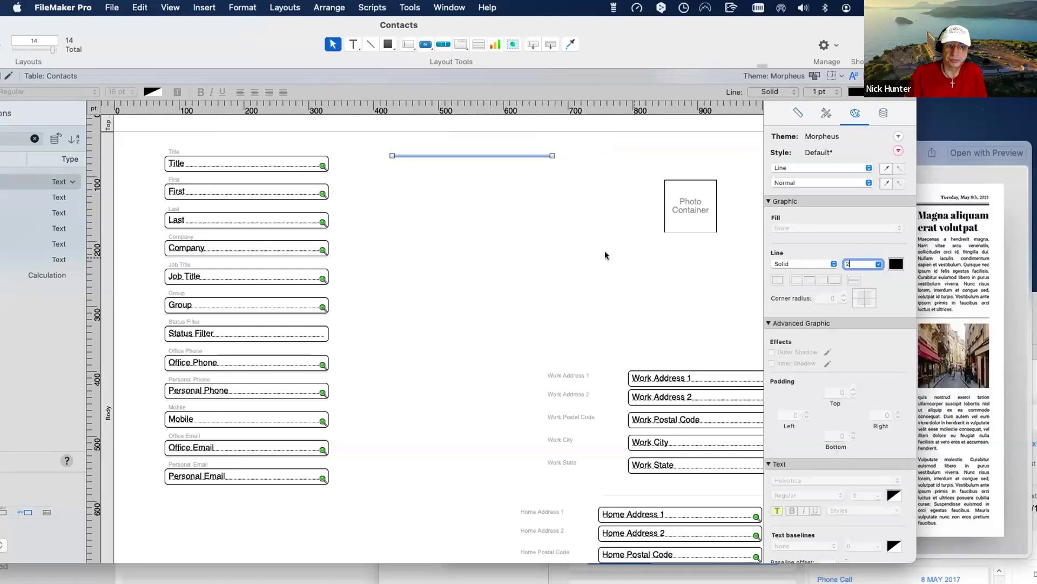
{"action": "left_click", "coordinate": [513, 184]}
{"action": "left_click", "coordinate": [492, 156]}
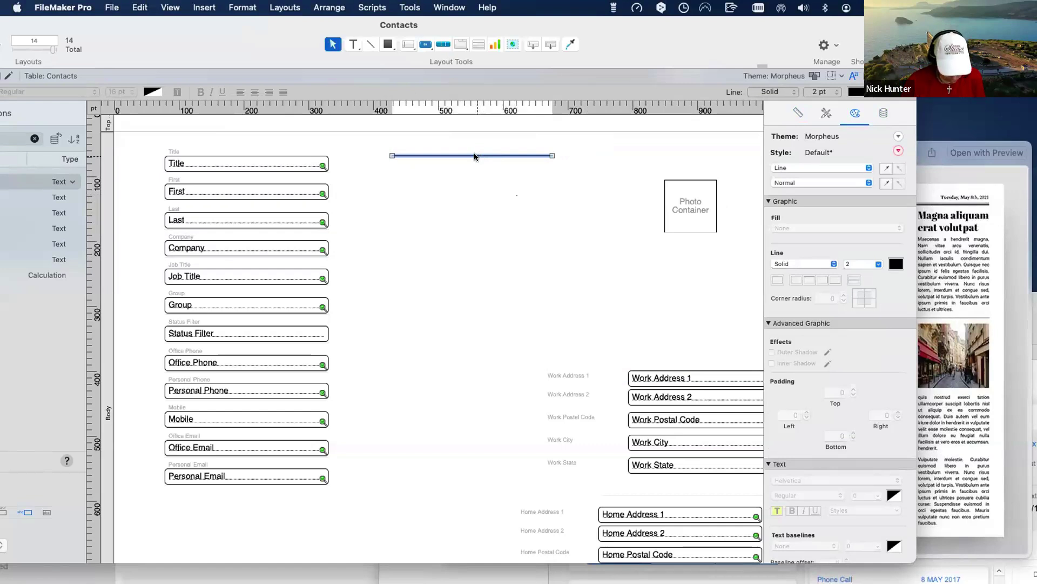
- Copy the line straight down to about 96 pt and nudge the copy up 4 pt
{"action": "left_click_drag", "start_coordinate": [474, 157], "coordinate": [474, 175]}
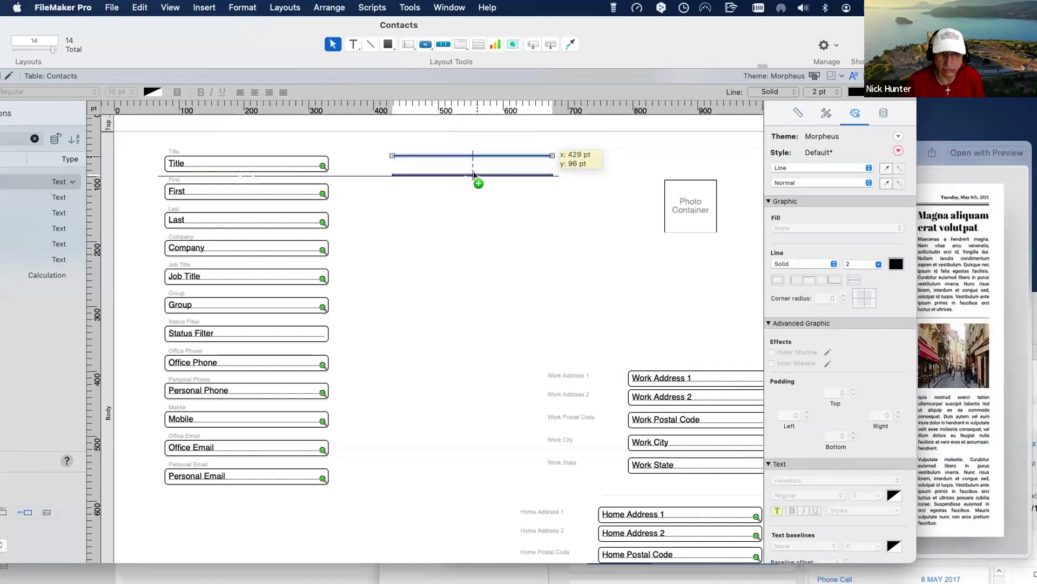
{"action": "left_click_drag", "start_coordinate": [474, 174], "coordinate": [474, 175]}
{"action": "key", "text": "Up"}
{"action": "key", "text": "Up"}
{"action": "key", "text": "Up"}
{"action": "key", "text": "Up"}
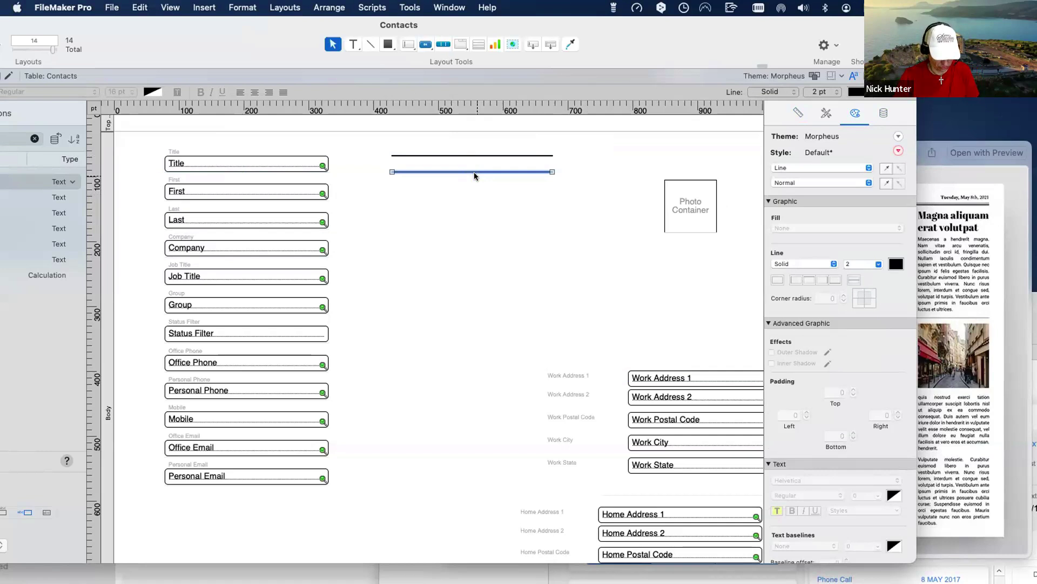
- Duplicate the copied line five more times at the same spacing, and delete all the copies except the original line
{"action": "key", "text": "super+d"}
{"action": "key", "text": "super+d"}
{"action": "key", "text": "super+d"}
{"action": "key", "text": "super+d"}
{"action": "key", "text": "super+d"}
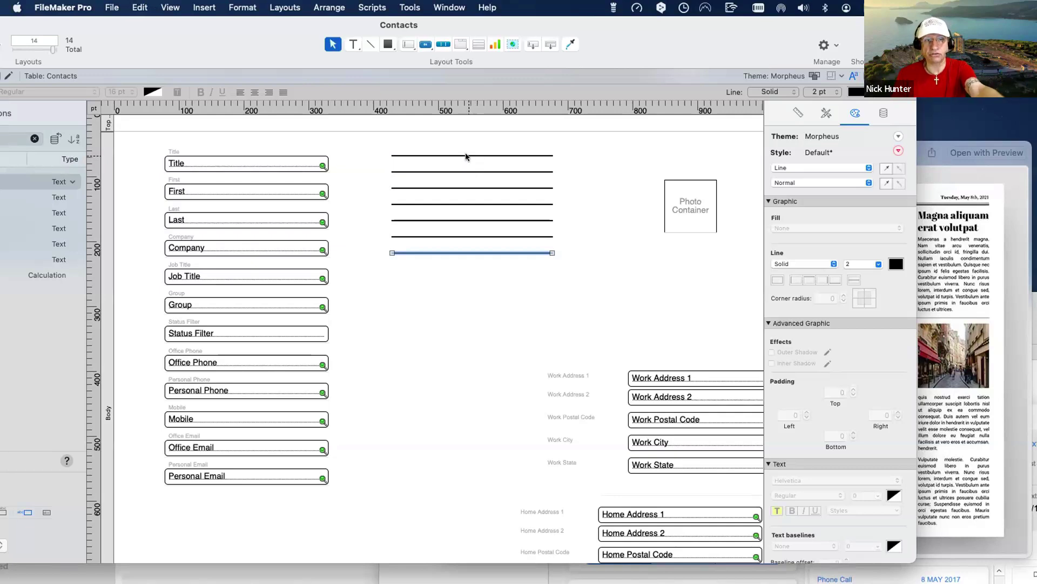
{"action": "left_click", "coordinate": [466, 156]}
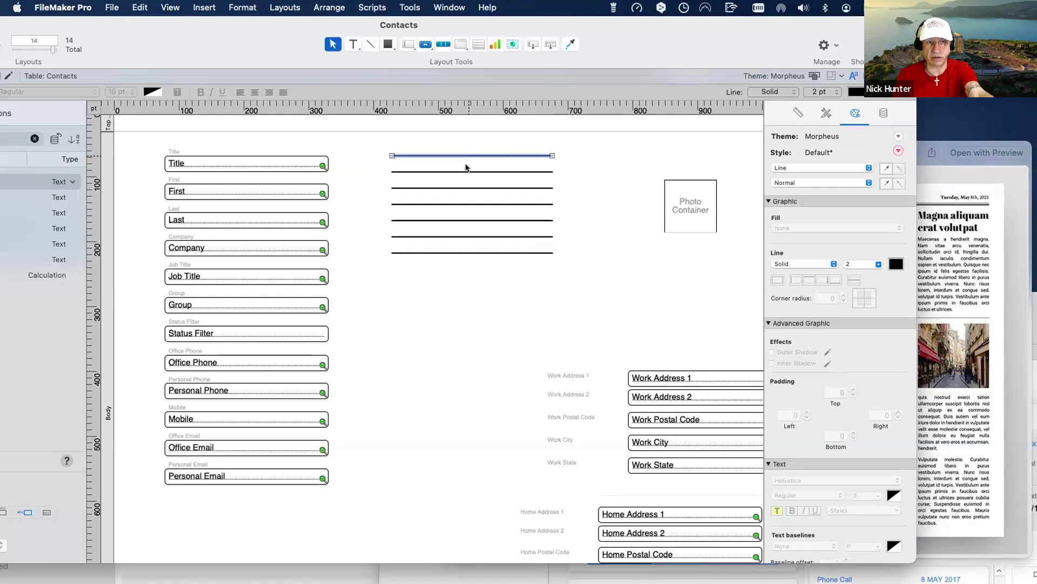
{"action": "left_click", "coordinate": [467, 172]}
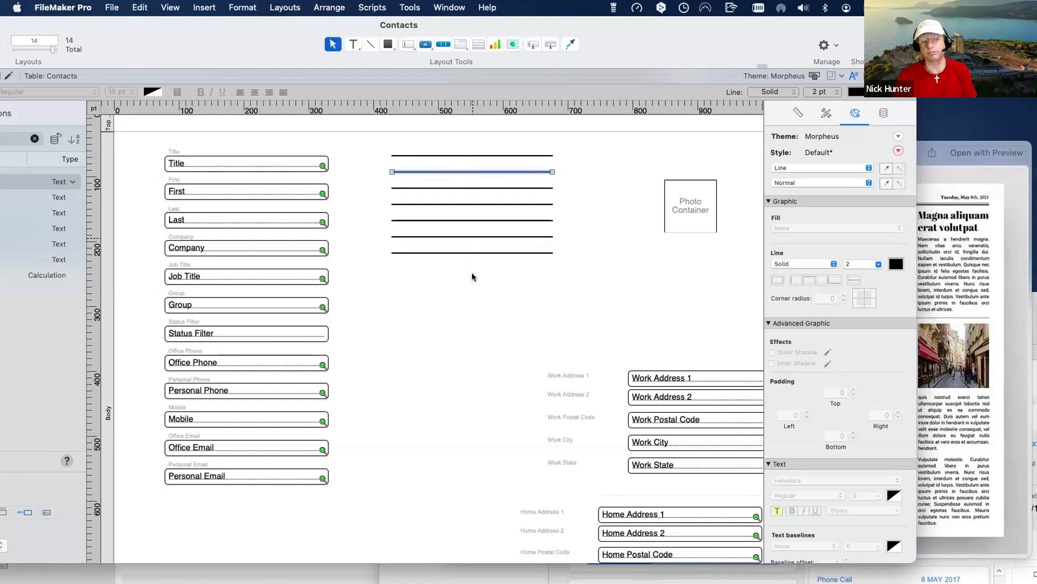
{"action": "left_click_drag", "start_coordinate": [535, 282], "coordinate": [429, 163]}
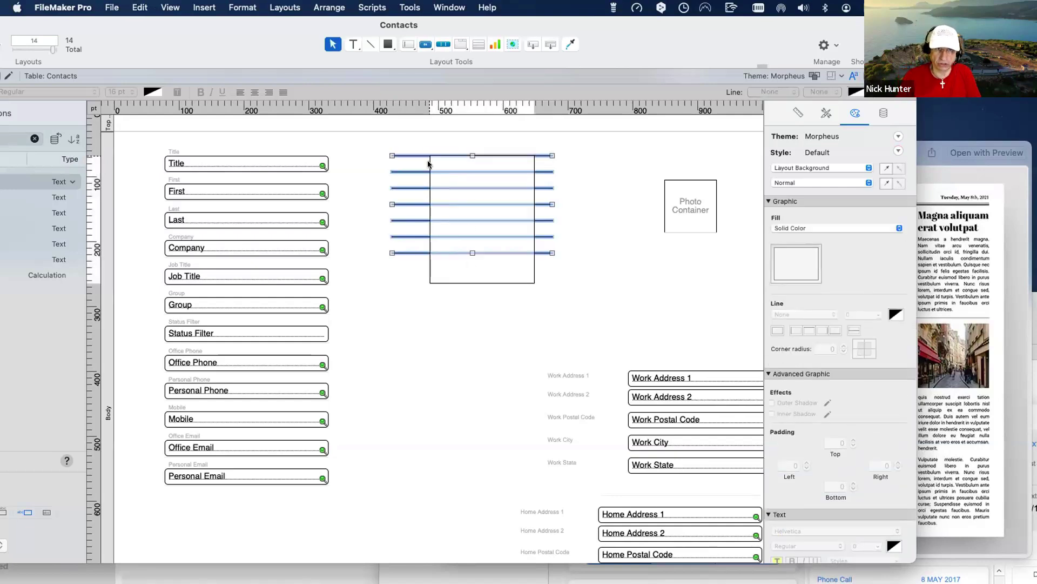
{"action": "key", "text": "Delete"}
- Build a stack of 14 more closely spaced lines by copying and repeatedly duplicating the line, and delete the whole stack
{"action": "left_click", "coordinate": [453, 155]}
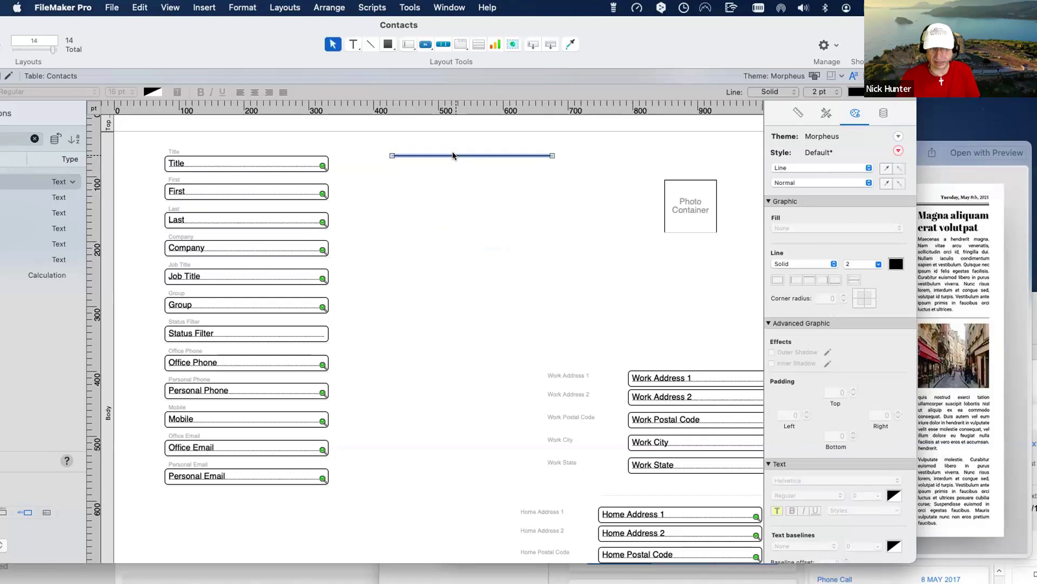
{"action": "scroll", "coordinate": [459, 156], "scroll_direction": "up", "scroll_amount": 1}
{"action": "left_click_drag", "start_coordinate": [467, 155], "coordinate": [467, 165]}
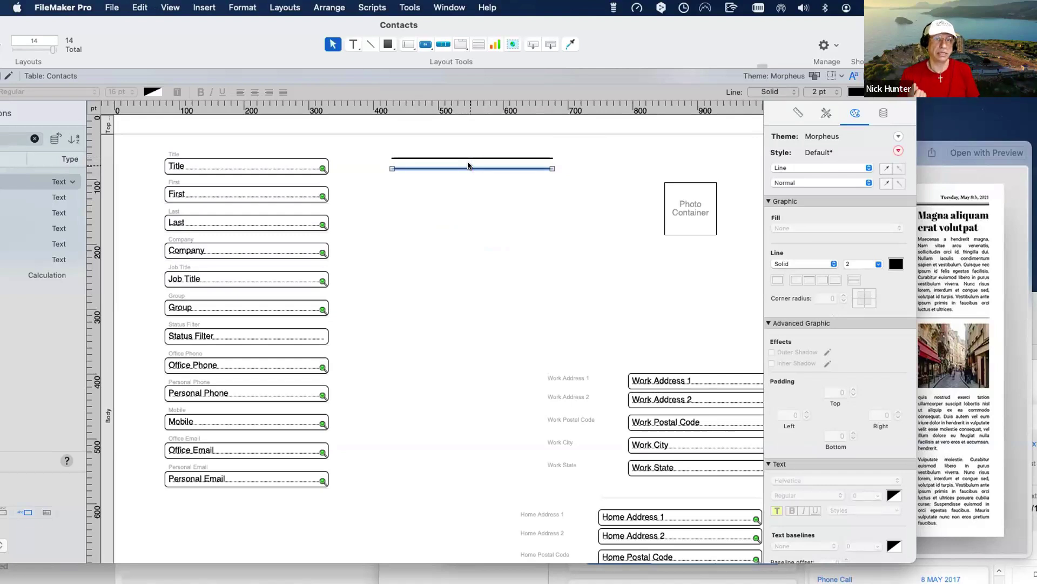
{"action": "key", "text": "super+d"}
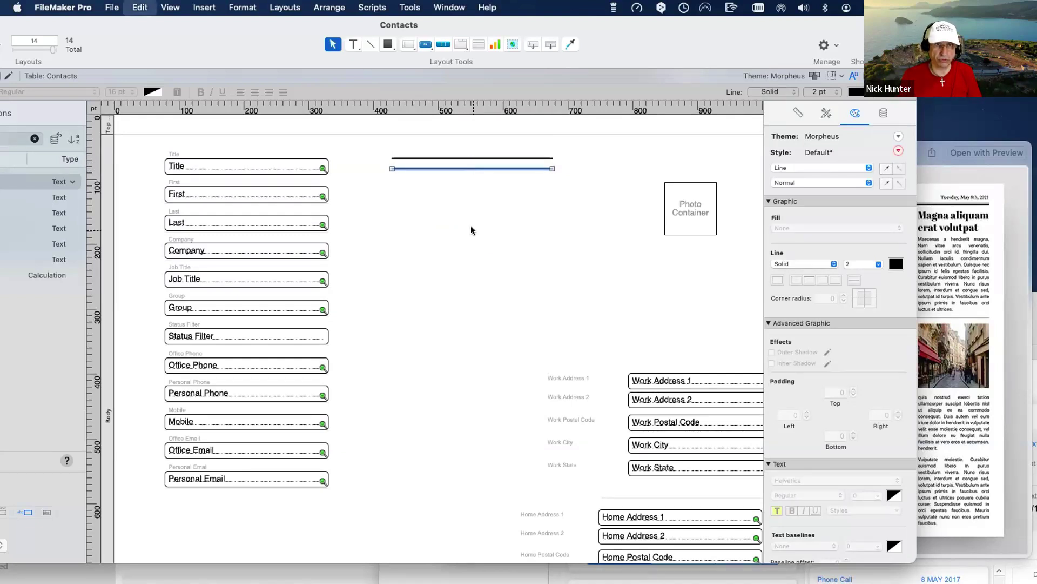
{"action": "key", "text": "super+d"}
{"action": "key", "text": "super+d"}
{"action": "key", "text": "super+d"}
{"action": "key", "text": "super+d"}
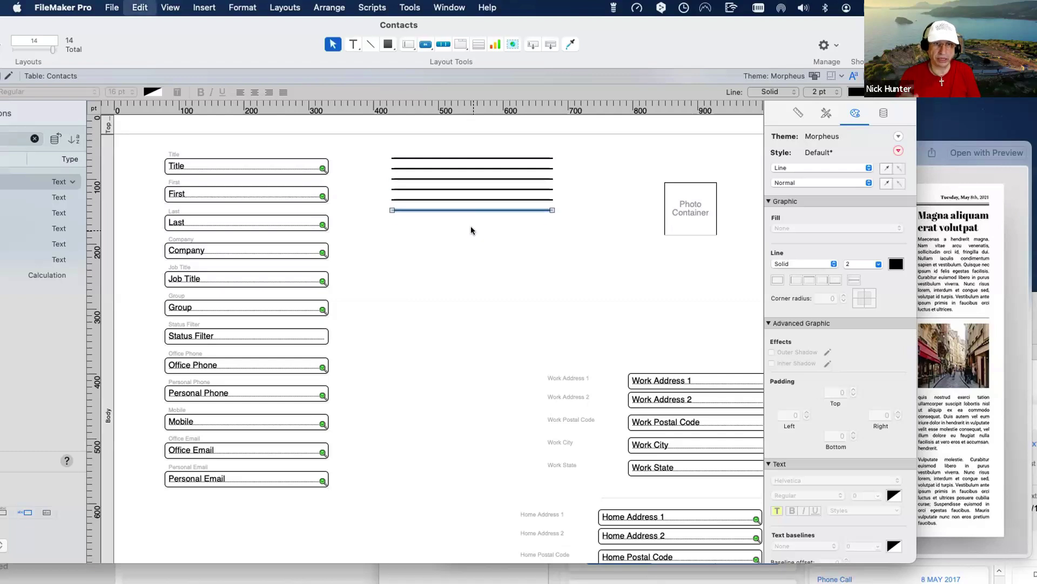
{"action": "key", "text": "super+d"}
{"action": "key", "text": "super+d"}
{"action": "key", "text": "super+d"}
{"action": "key", "text": "super+d"}
{"action": "key", "text": "super+d"}
{"action": "key", "text": "super+d"}
{"action": "key", "text": "super+d"}
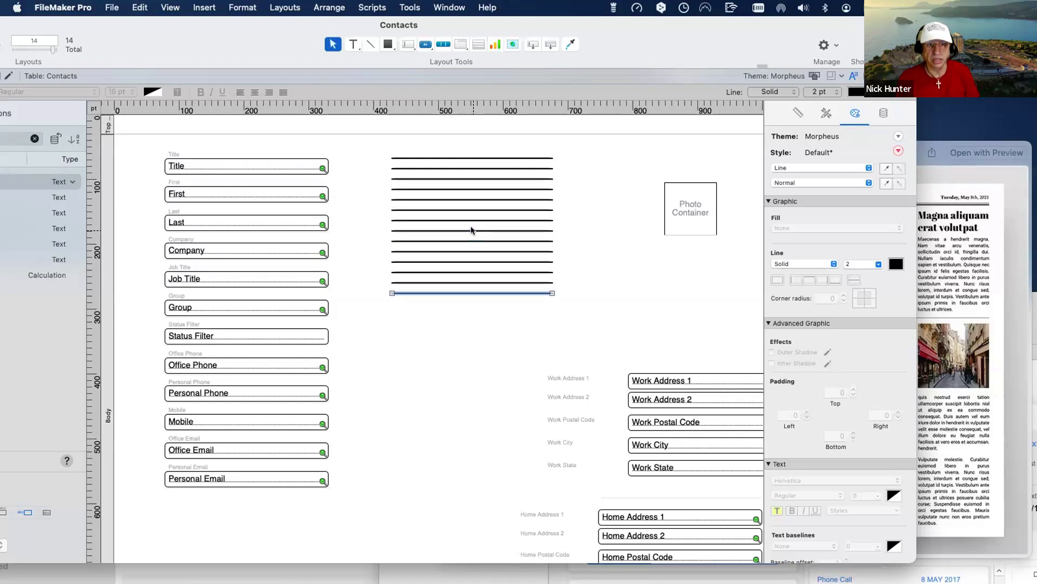
{"action": "left_click_drag", "start_coordinate": [523, 317], "coordinate": [453, 153]}
{"action": "key", "text": "Delete"}
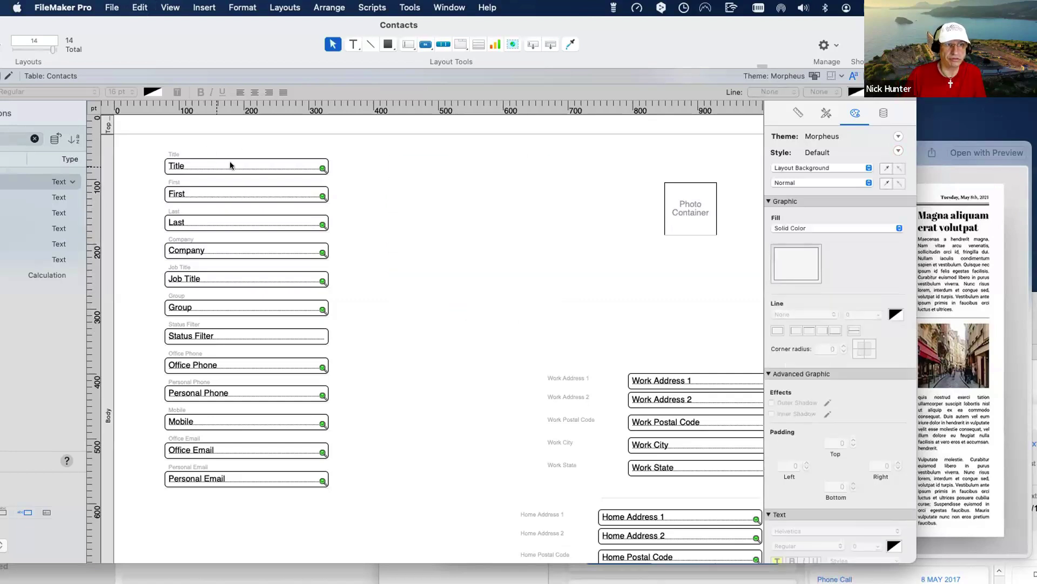
- Copy the Work Address 1 field into the empty area beside the Title row, and place a second copy below it at 442, 104 pt
{"action": "left_click", "coordinate": [227, 166]}
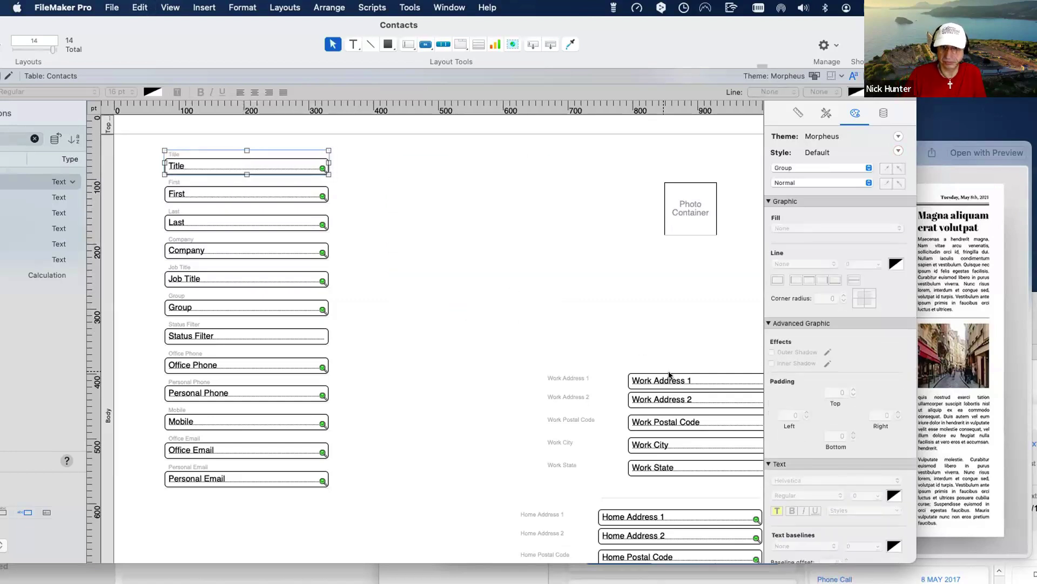
{"action": "left_click_drag", "start_coordinate": [688, 381], "coordinate": [492, 193]}
{"action": "double_click", "coordinate": [462, 169]}
{"action": "key", "text": "Return"}
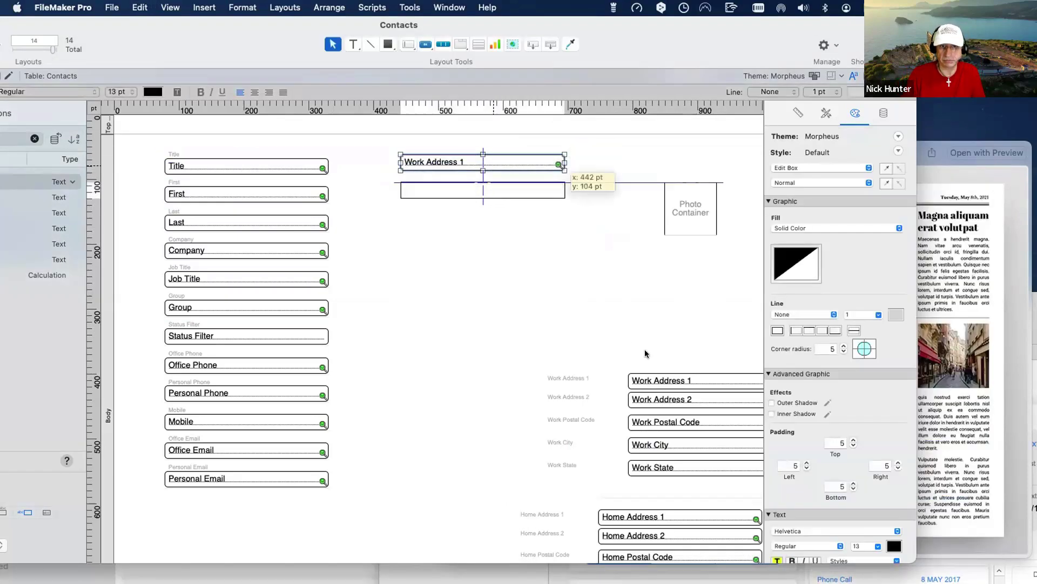
{"action": "double_click", "coordinate": [634, 450]}
- Duplicate the field copy twice more at the same spacing, assigning the Video field to the first duplicate and Website to the second
{"action": "key", "text": "super+d"}
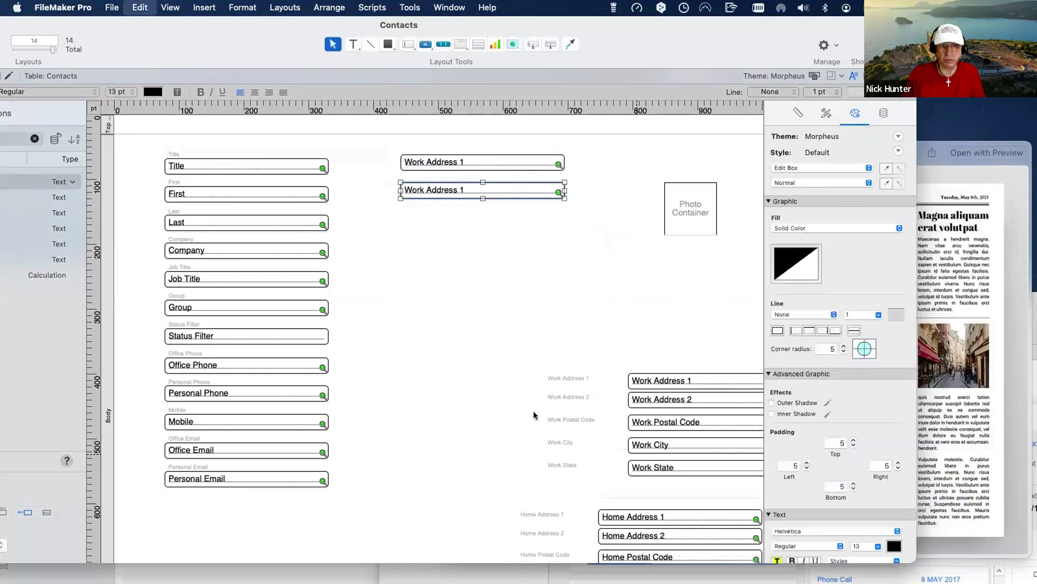
{"action": "left_click", "coordinate": [961, 537]}
{"action": "double_click", "coordinate": [712, 407]}
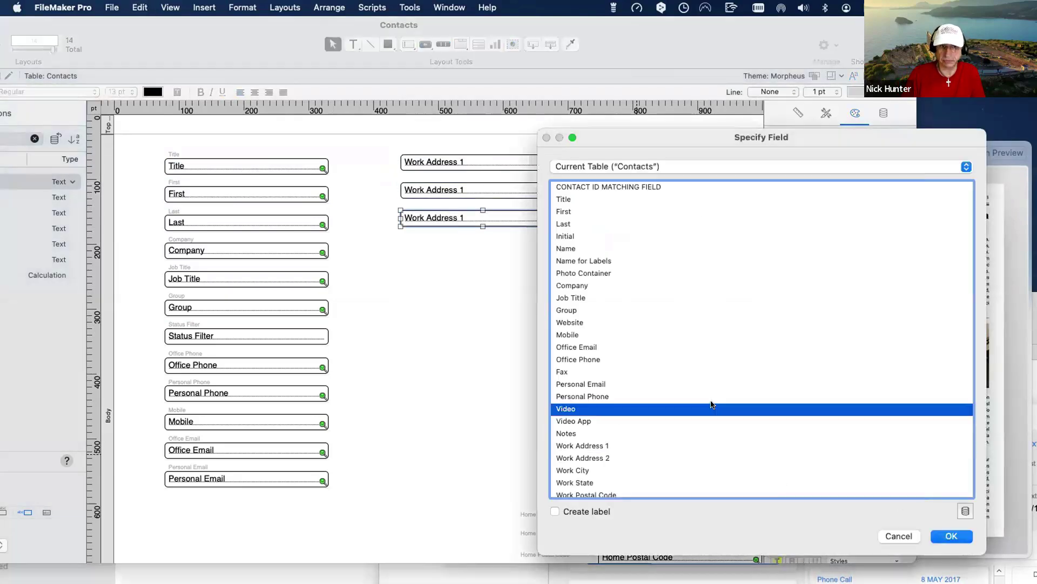
{"action": "key", "text": "super+d"}
{"action": "left_click", "coordinate": [643, 324]}
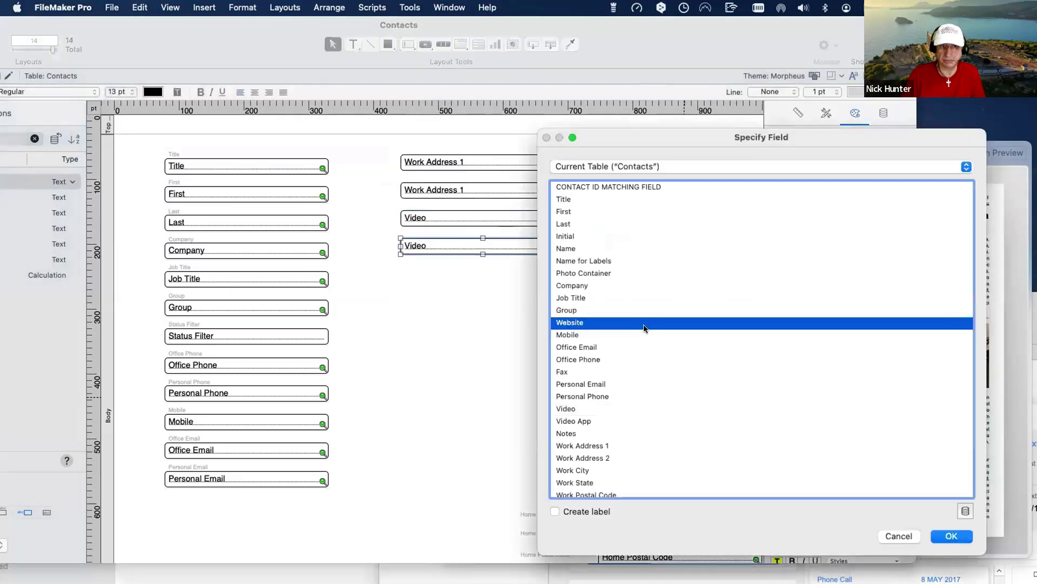
{"action": "double_click", "coordinate": [643, 325]}
- Duplicate the field three more times at the same spacing as Job Title, Photo Container and Name, and delete the whole column of copies
{"action": "key", "text": "super+d"}
{"action": "left_click", "coordinate": [598, 296]}
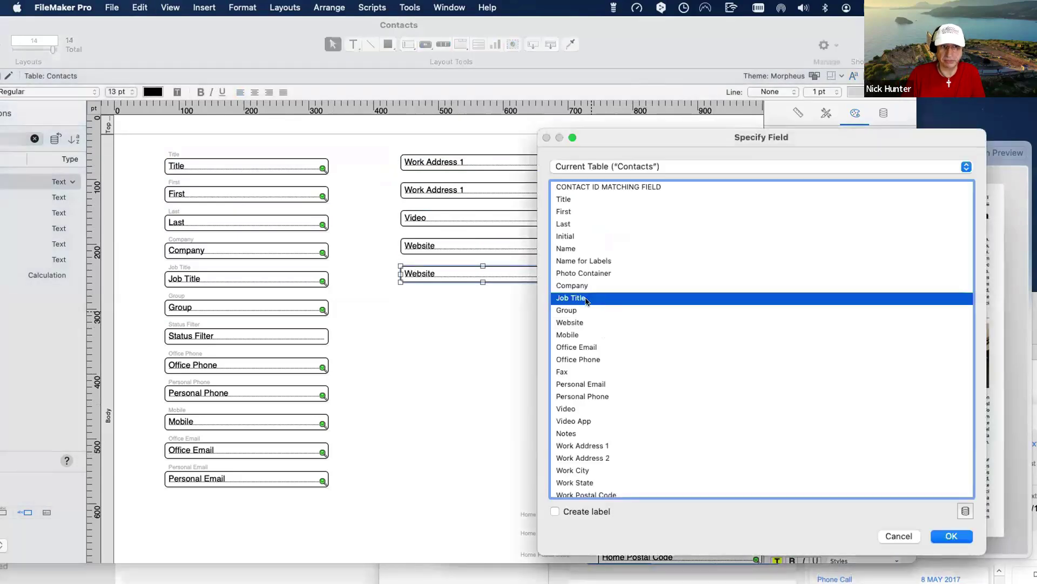
{"action": "double_click", "coordinate": [598, 297]}
{"action": "key", "text": "super+d"}
{"action": "left_click", "coordinate": [606, 271]}
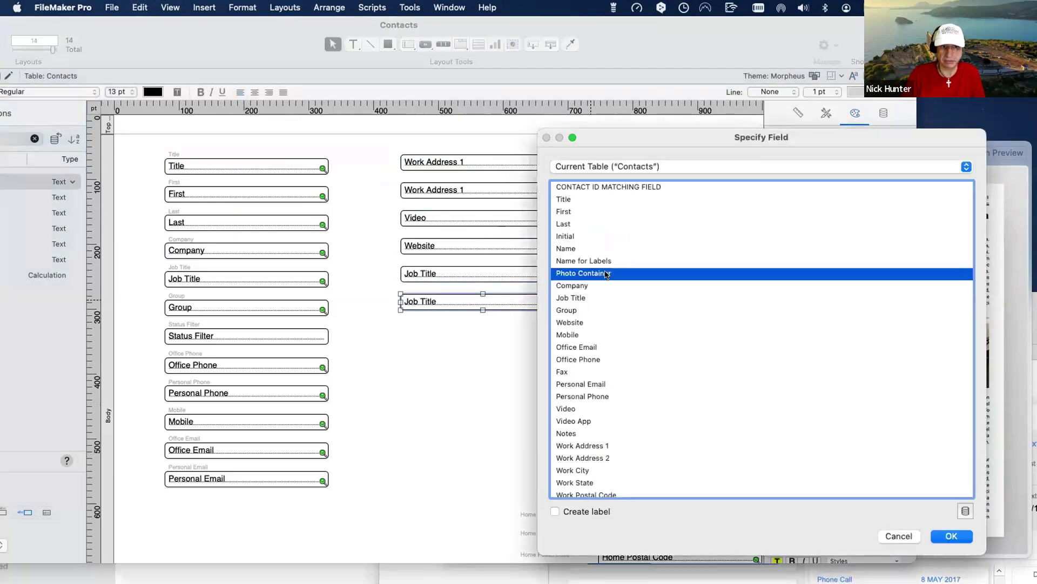
{"action": "double_click", "coordinate": [606, 271]}
{"action": "key", "text": "super+d"}
{"action": "double_click", "coordinate": [637, 244]}
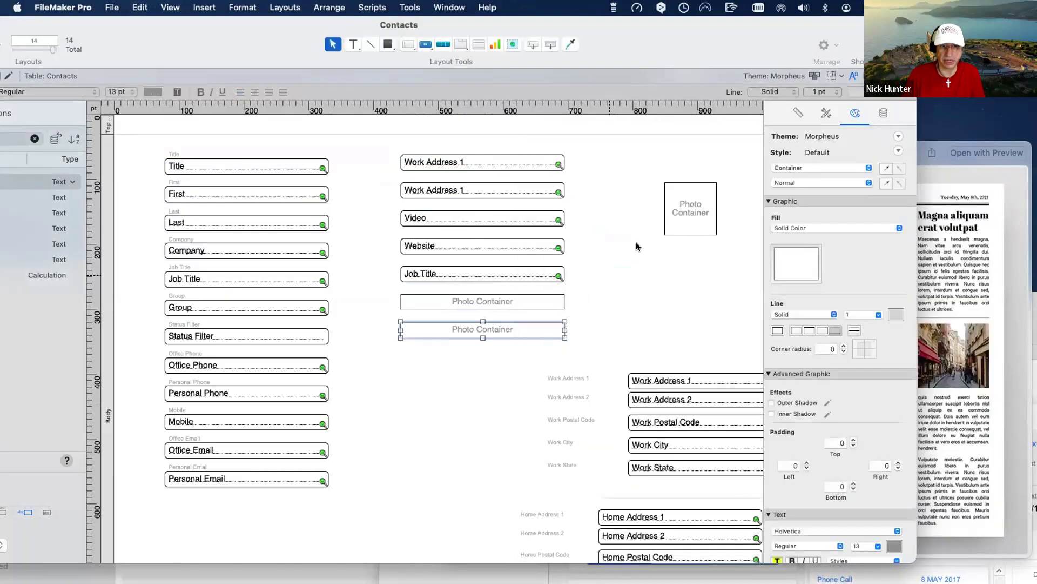
{"action": "left_click", "coordinate": [637, 292]}
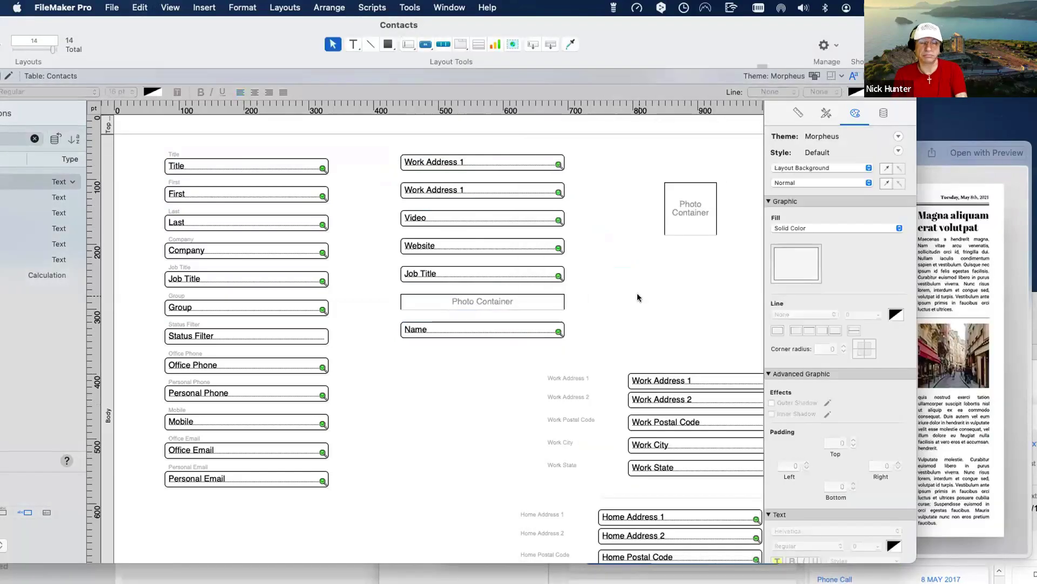
{"action": "left_click_drag", "start_coordinate": [470, 360], "coordinate": [443, 153]}
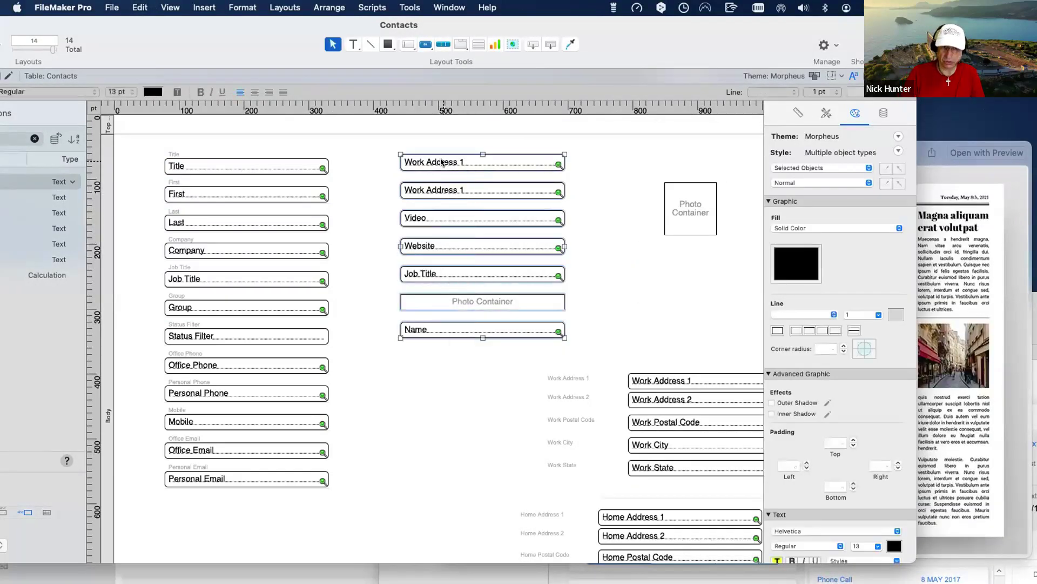
{"action": "key", "text": "BackSpace"}
- Draw a horizontal line about 280 pt long in the empty area beside the Title row, and format it 2 pt thick and black
{"action": "left_click", "coordinate": [371, 43]}
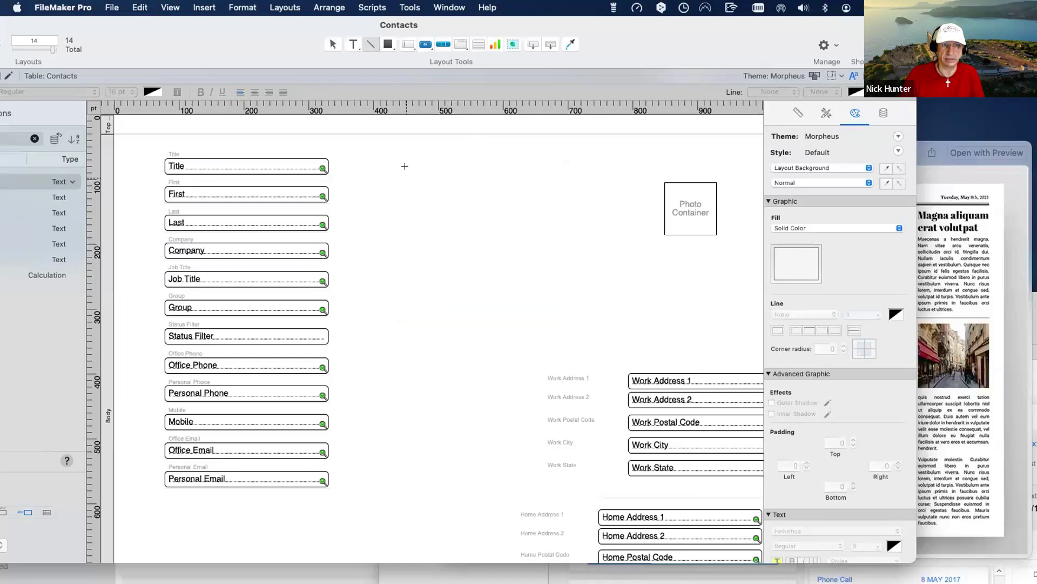
{"action": "left_click_drag", "start_coordinate": [405, 168], "coordinate": [587, 167]}
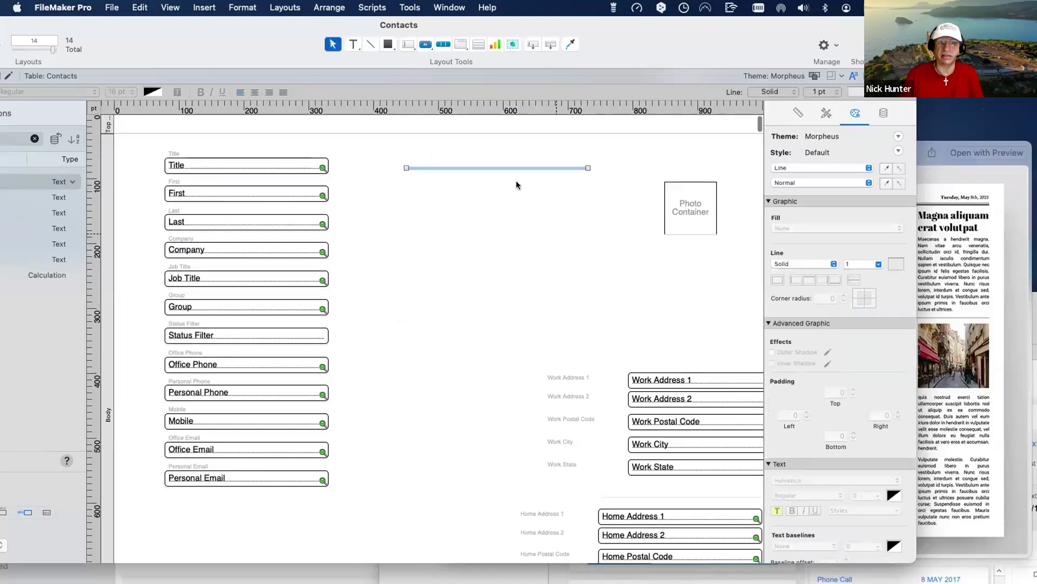
{"action": "left_click", "coordinate": [517, 166]}
{"action": "left_click", "coordinate": [865, 262]}
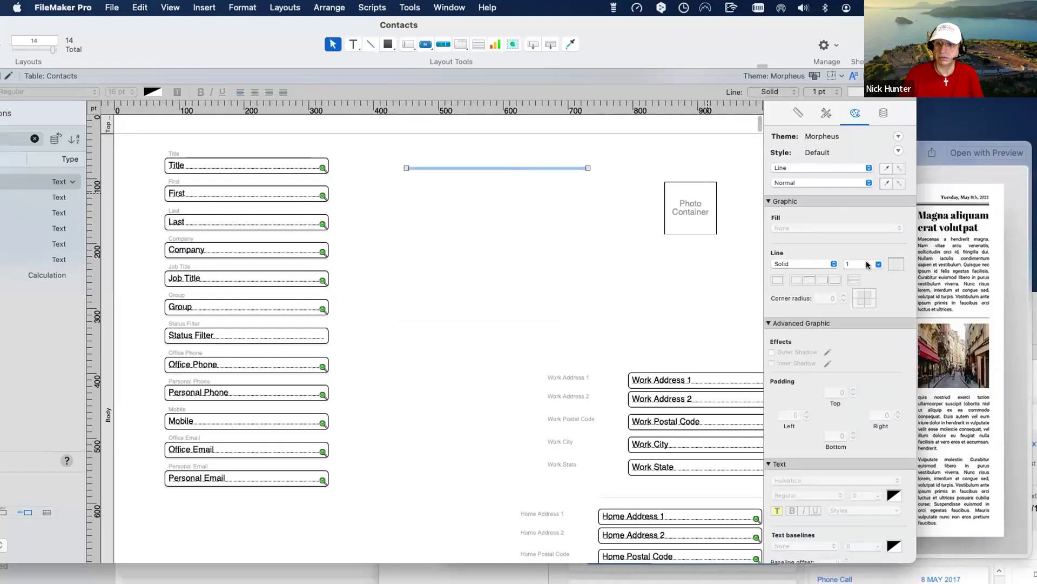
{"action": "type", "text": "2"}
{"action": "left_click", "coordinate": [895, 264]}
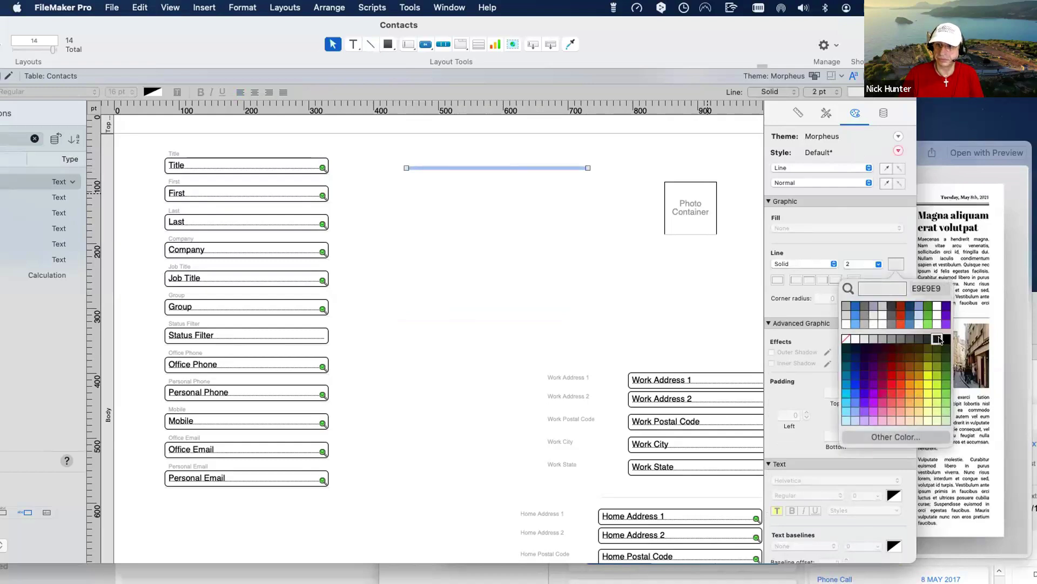
{"action": "left_click", "coordinate": [478, 164]}
{"action": "left_click", "coordinate": [478, 163]}
{"action": "left_click", "coordinate": [479, 165]}
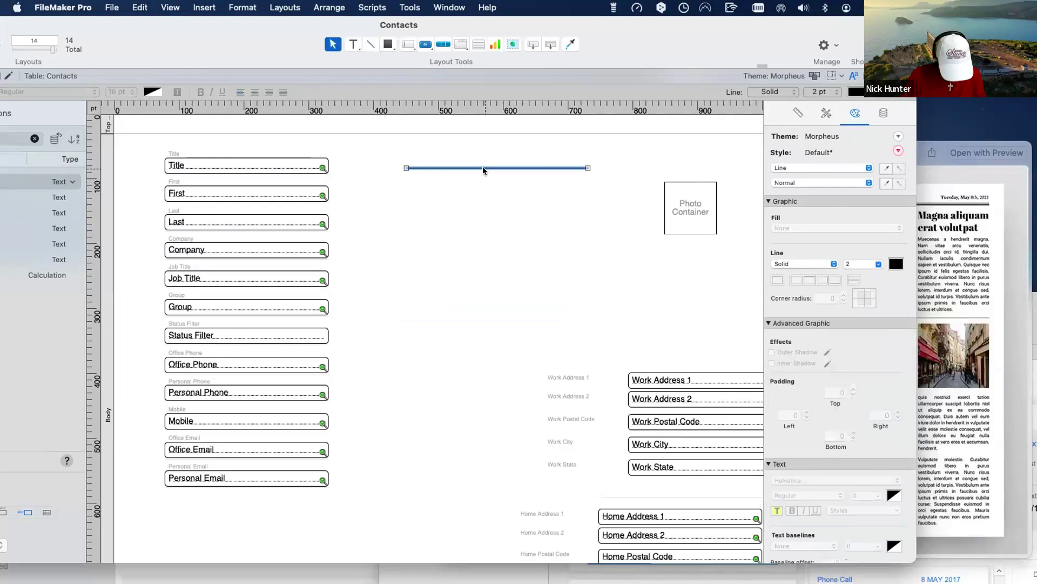
- Place a copy of the black line just below it, and duplicate the copy six more times at the same spacing
{"action": "mouse_move", "coordinate": [483, 166]}
{"action": "left_mouse_down"}
{"action": "mouse_move", "coordinate": [483, 188]}
{"action": "mouse_move", "coordinate": [483, 178]}
{"action": "left_mouse_up"}
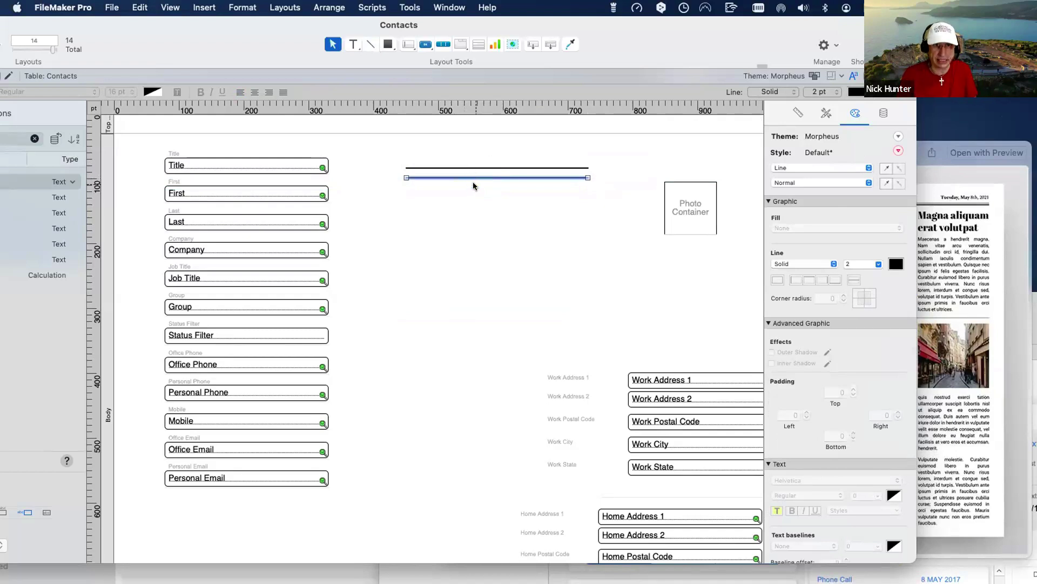
{"action": "key", "text": "super+d"}
{"action": "key", "text": "super+d"}
{"action": "key", "text": "super+d"}
{"action": "key", "text": "super+d"}
{"action": "key", "text": "super+d"}
{"action": "key", "text": "super+d"}
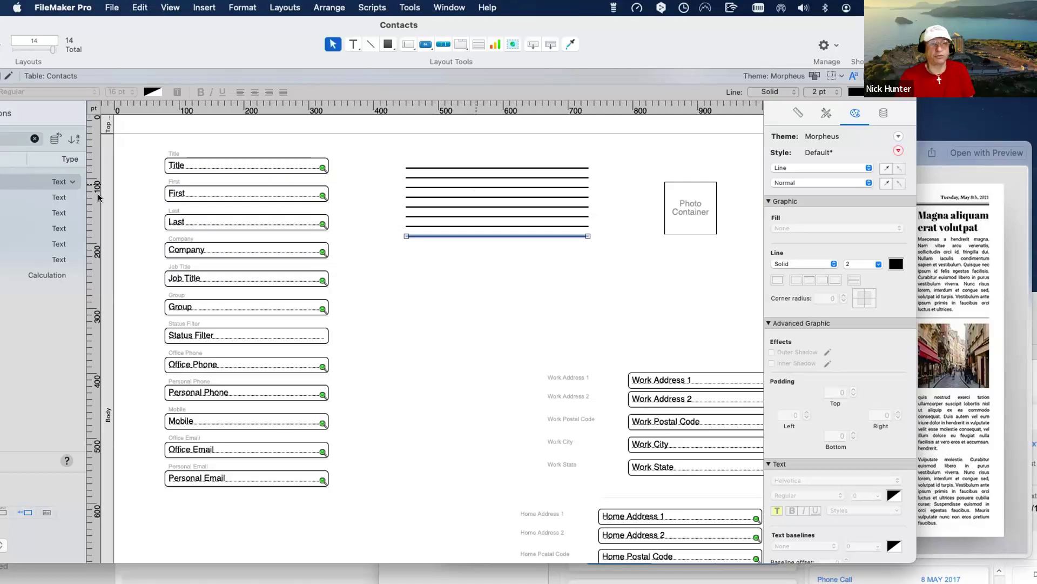
- Select the underline within the Title row, and delete the stack of eight black lines
{"action": "left_click", "coordinate": [182, 161]}
{"action": "left_click", "coordinate": [182, 169]}
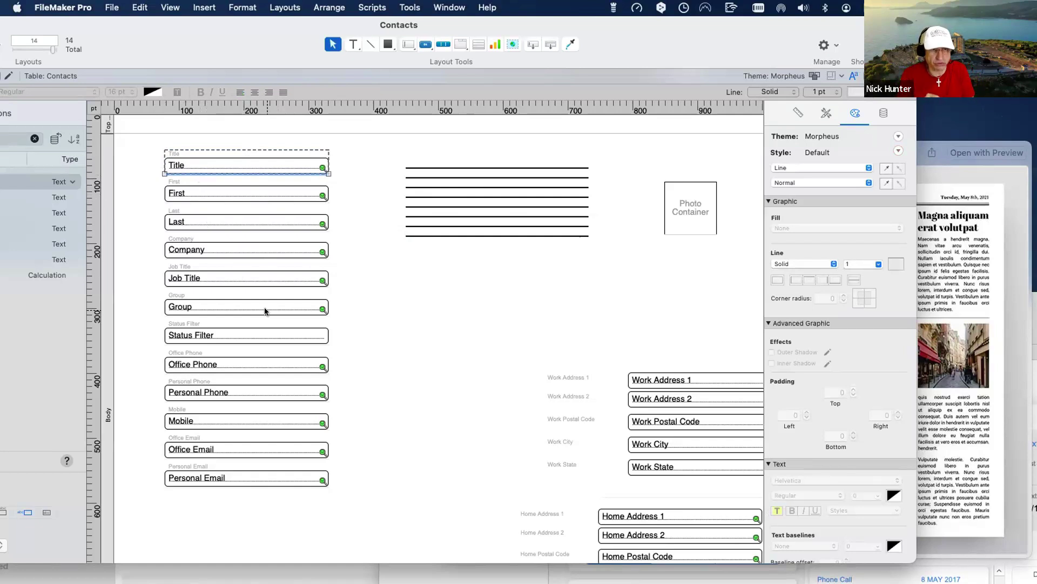
{"action": "left_click_drag", "start_coordinate": [472, 292], "coordinate": [406, 126]}
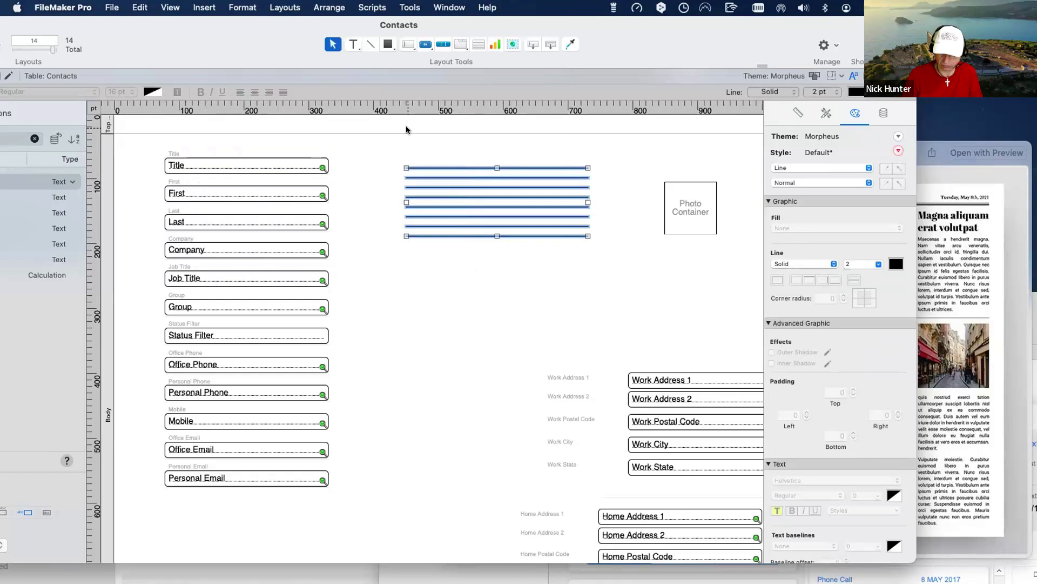
{"action": "key", "text": "Delete"}
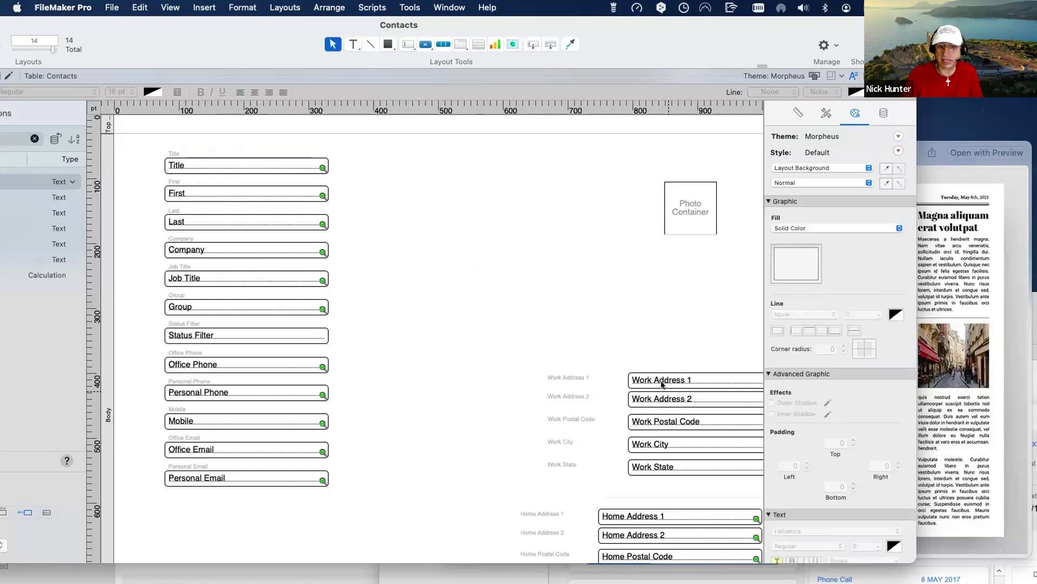
- Copy the Work Address 1 field beside the Title row as the Title field, and place a second copy closely below it as First
{"action": "left_click", "coordinate": [700, 381]}
{"action": "left_click_drag", "start_coordinate": [700, 381], "coordinate": [461, 165]}
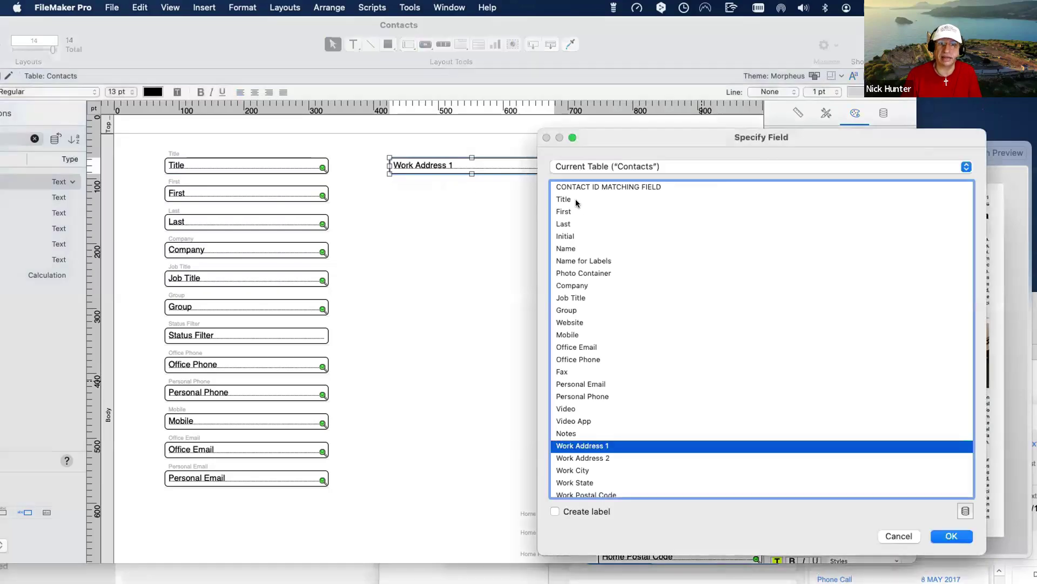
{"action": "double_click", "coordinate": [576, 200]}
{"action": "left_click_drag", "start_coordinate": [461, 162], "coordinate": [463, 187]}
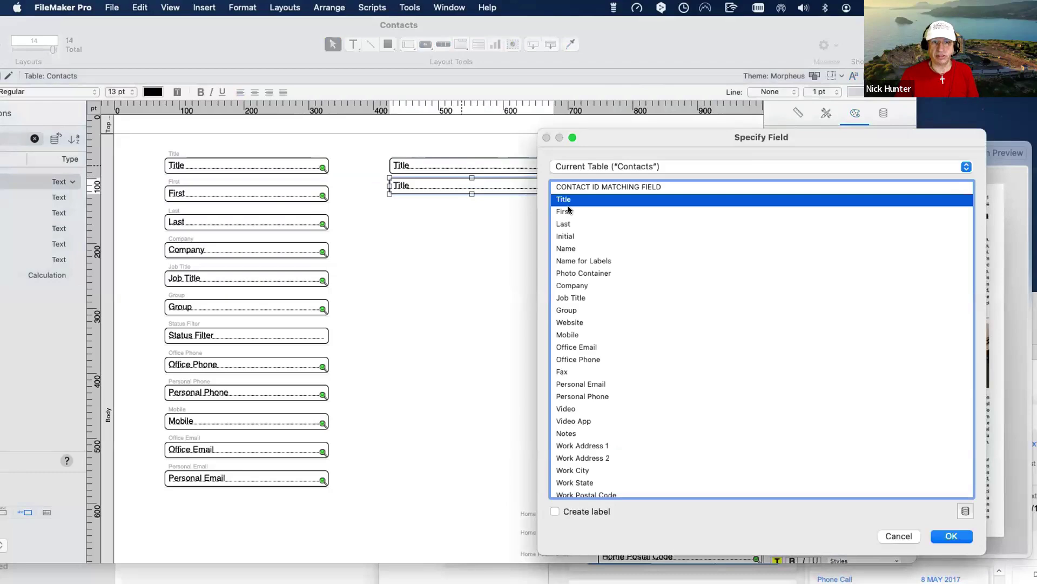
{"action": "double_click", "coordinate": [565, 211]}
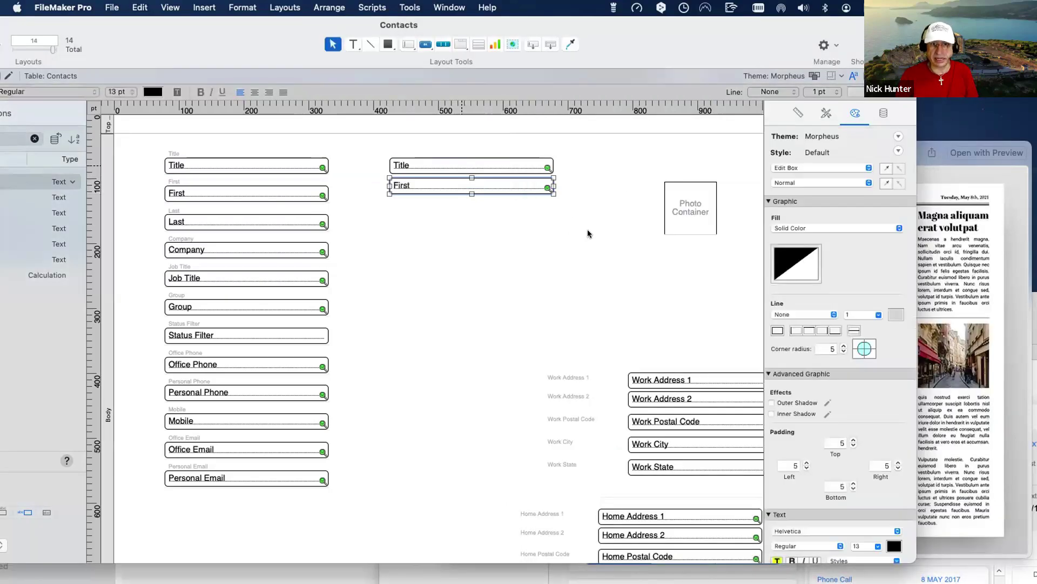
- Duplicate the First field copy six times at the same spacing, assigning Last, Group, Website, Mobile, Fax and Personal Phone in order
{"action": "key", "text": "super+d"}
{"action": "double_click", "coordinate": [585, 225]}
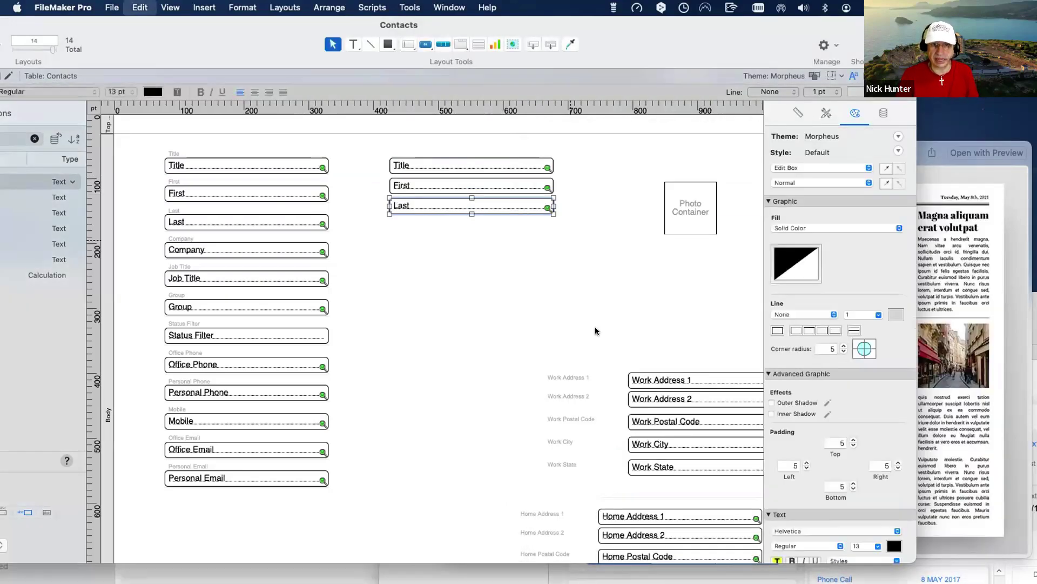
{"action": "key", "text": "super+d"}
{"action": "double_click", "coordinate": [585, 308]}
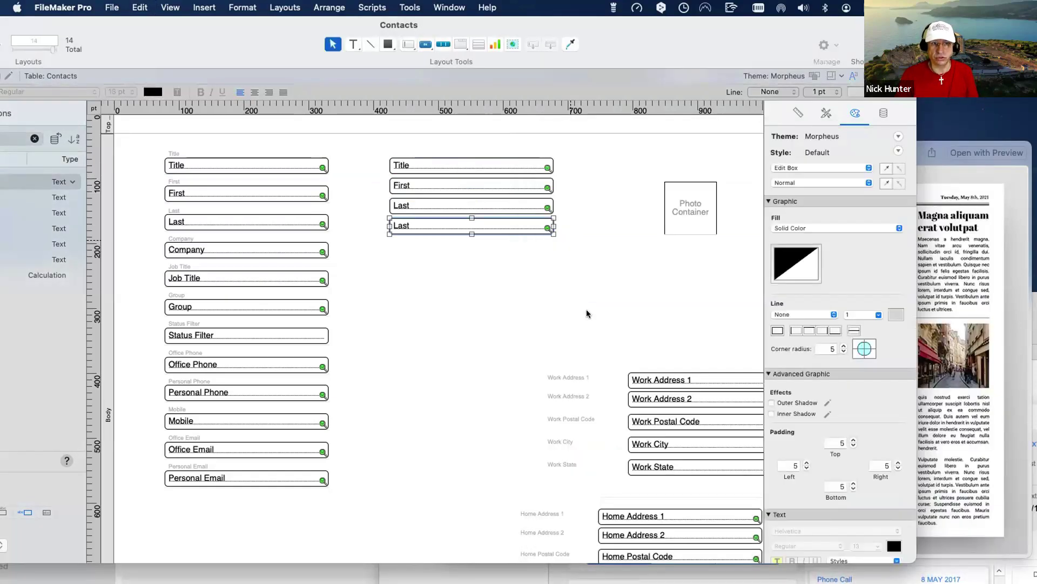
{"action": "key", "text": "super+d"}
{"action": "double_click", "coordinate": [583, 323]}
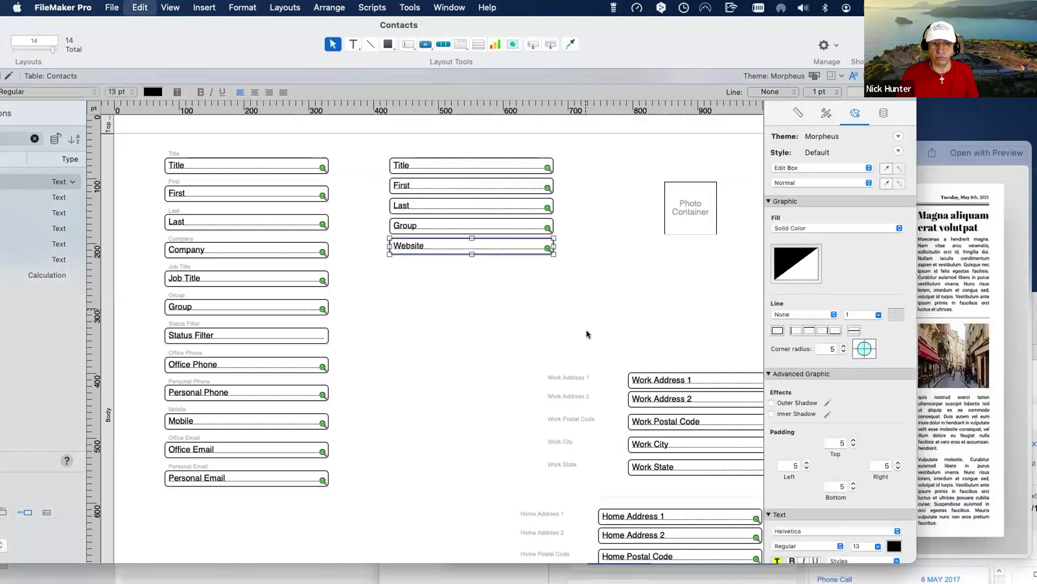
{"action": "key", "text": "super+d"}
{"action": "double_click", "coordinate": [567, 335]}
{"action": "key", "text": "super+d"}
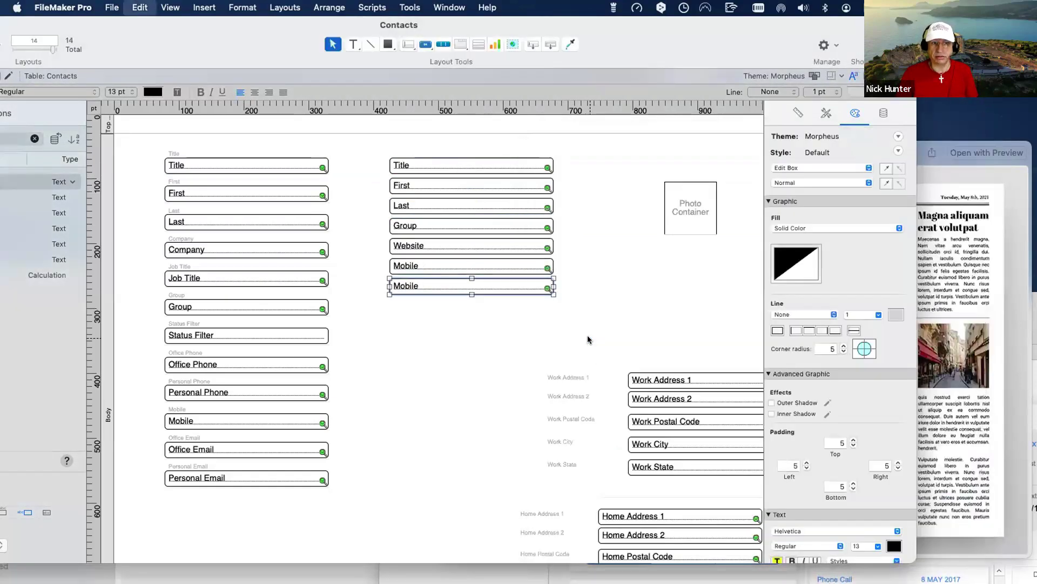
{"action": "double_click", "coordinate": [585, 372]}
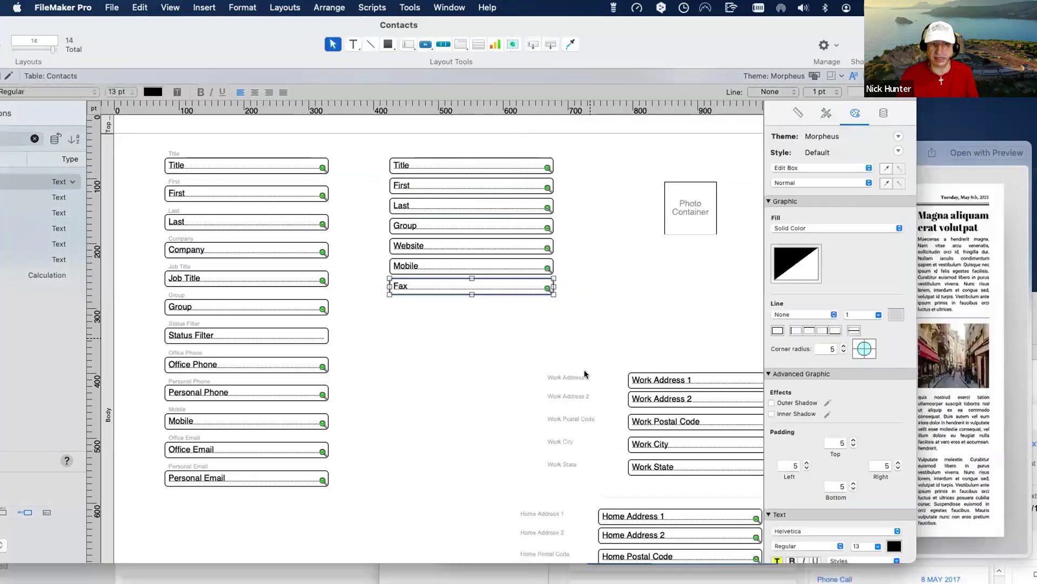
{"action": "key", "text": "super+d"}
{"action": "double_click", "coordinate": [587, 396]}
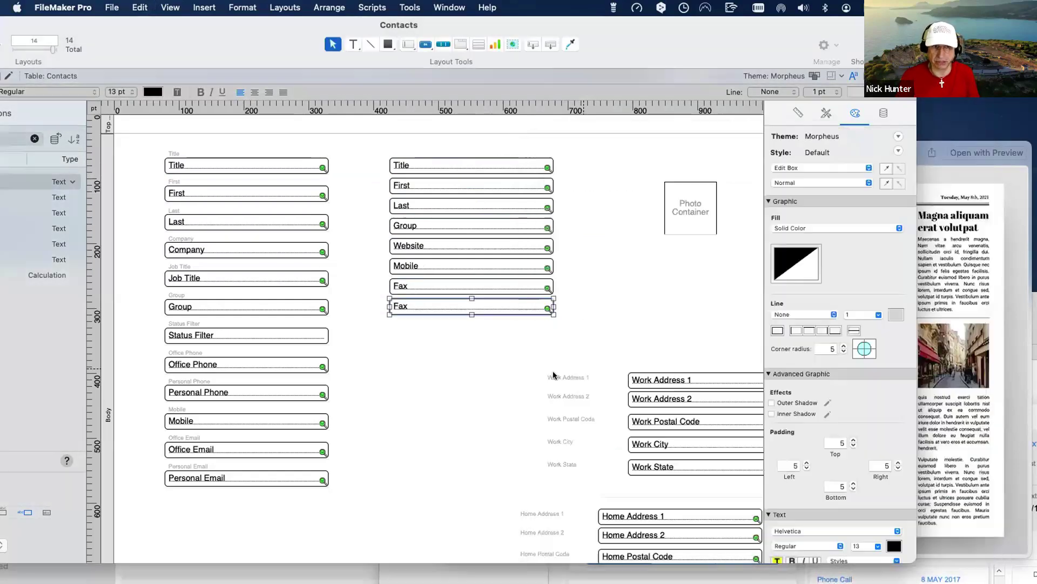
{"action": "left_click", "coordinate": [576, 329]}
- Delete the column of eight field copies, and hide the Quick Find magnifier badges on the layout's fields
{"action": "left_click_drag", "start_coordinate": [563, 155], "coordinate": [515, 310]}
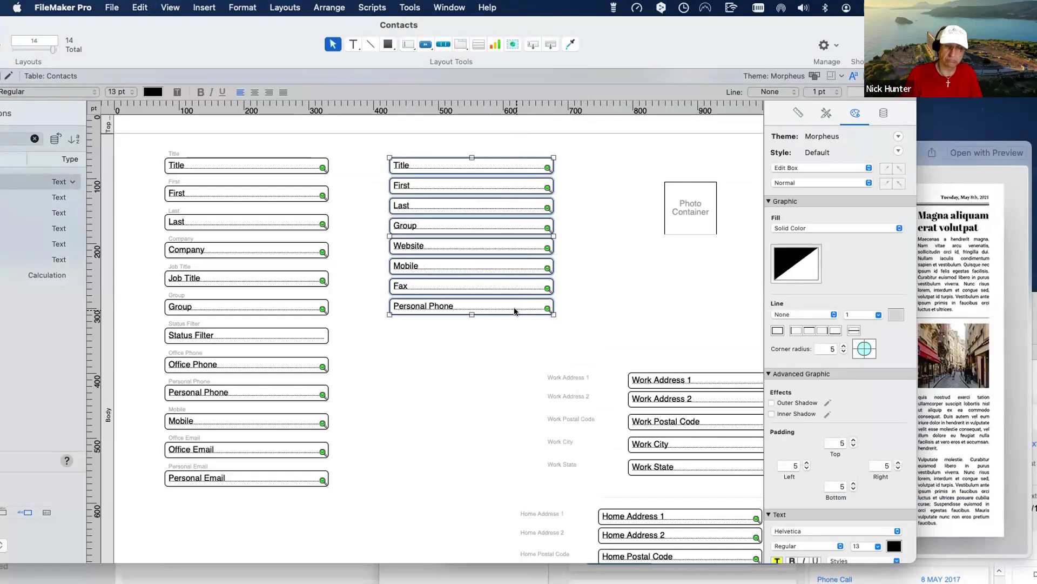
{"action": "key", "text": "Delete"}
{"action": "left_click", "coordinate": [204, 7]}
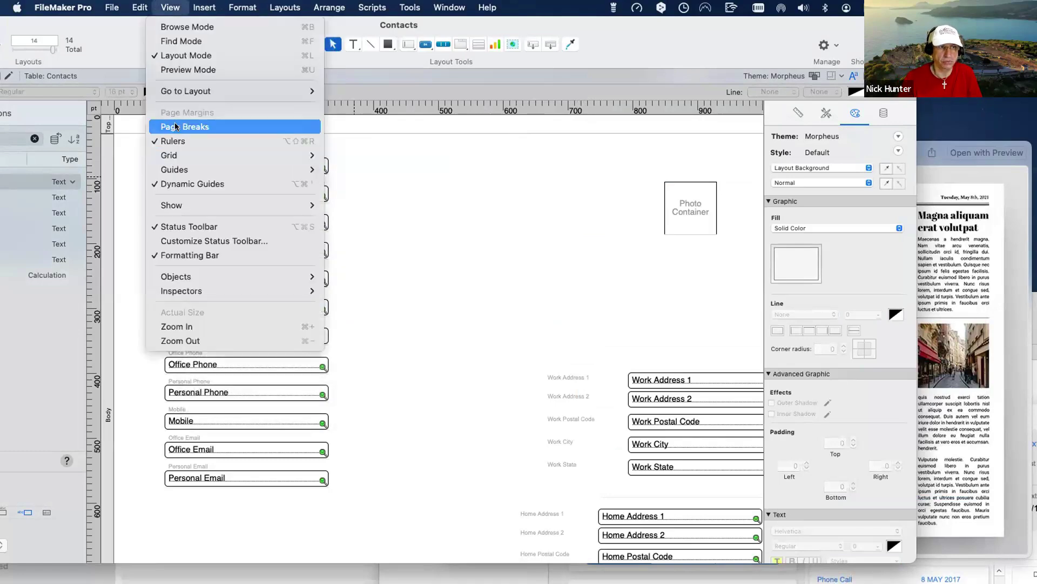
{"action": "mouse_move", "coordinate": [179, 205]}
{"action": "left_click", "coordinate": [351, 384]}
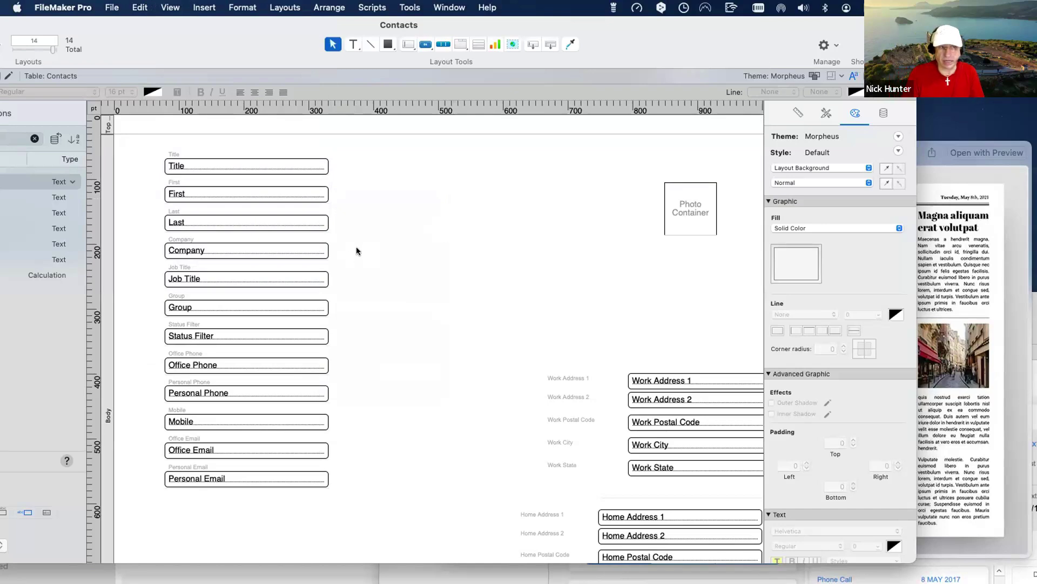
- Reposition the Contacts window to show the whole layout, and check the contact record in Browse mode before returning to Layout mode
{"action": "left_click_drag", "start_coordinate": [270, 25], "coordinate": [423, 32]}
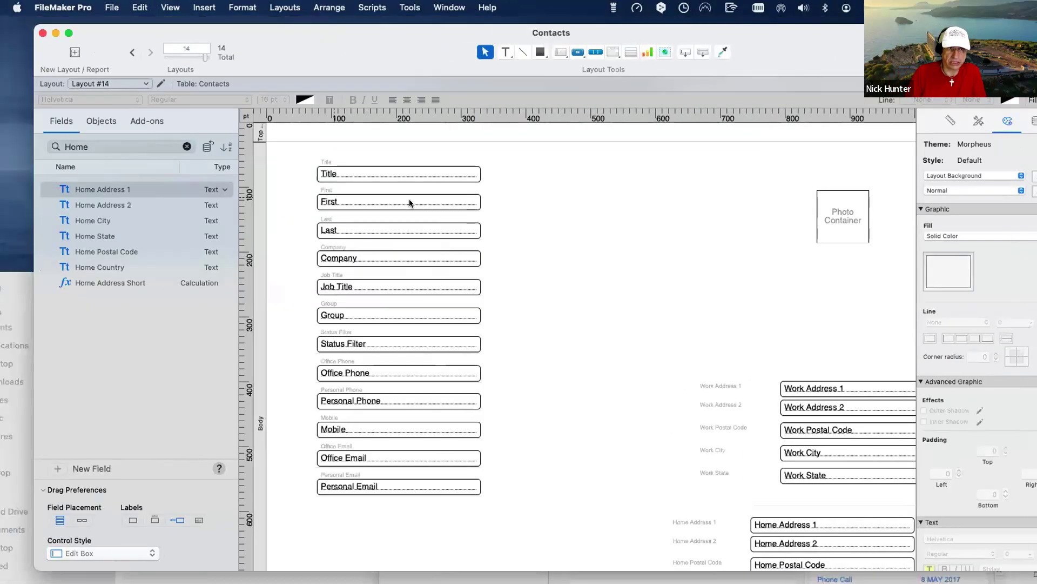
{"action": "key", "text": "super+b"}
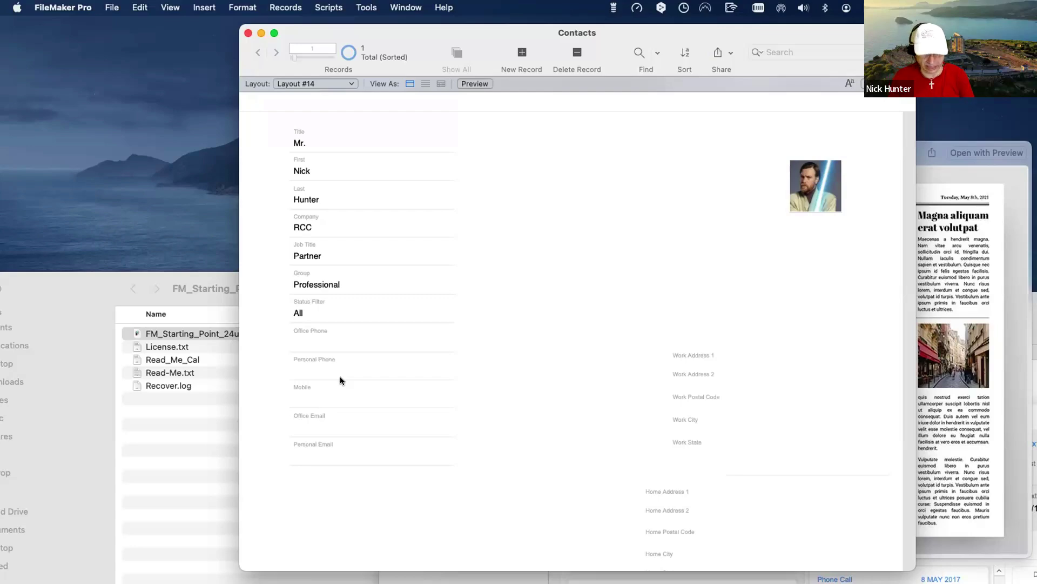
{"action": "key", "text": "super+l"}
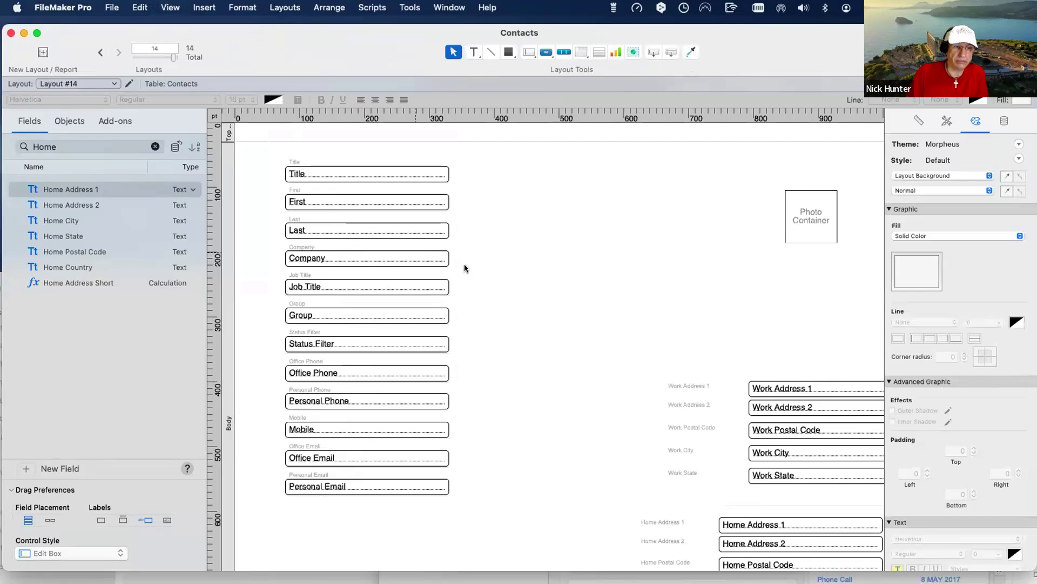
- Try to tighten the upper rows by moving Job Title upward and extending the selection through the Company, Last and First rows
{"action": "left_click_drag", "start_coordinate": [486, 292], "coordinate": [276, 165]}
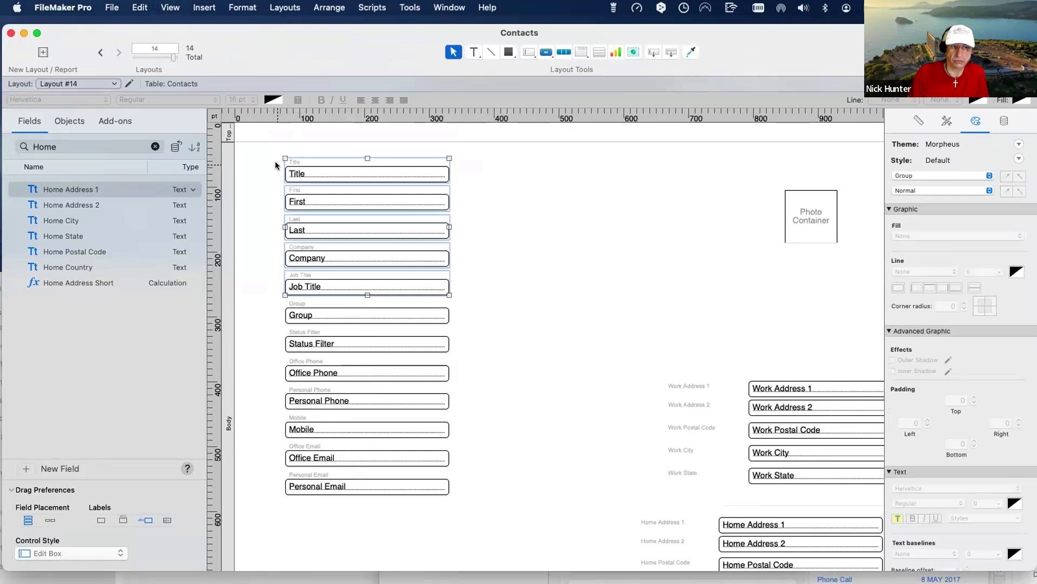
{"action": "left_click", "coordinate": [364, 291]}
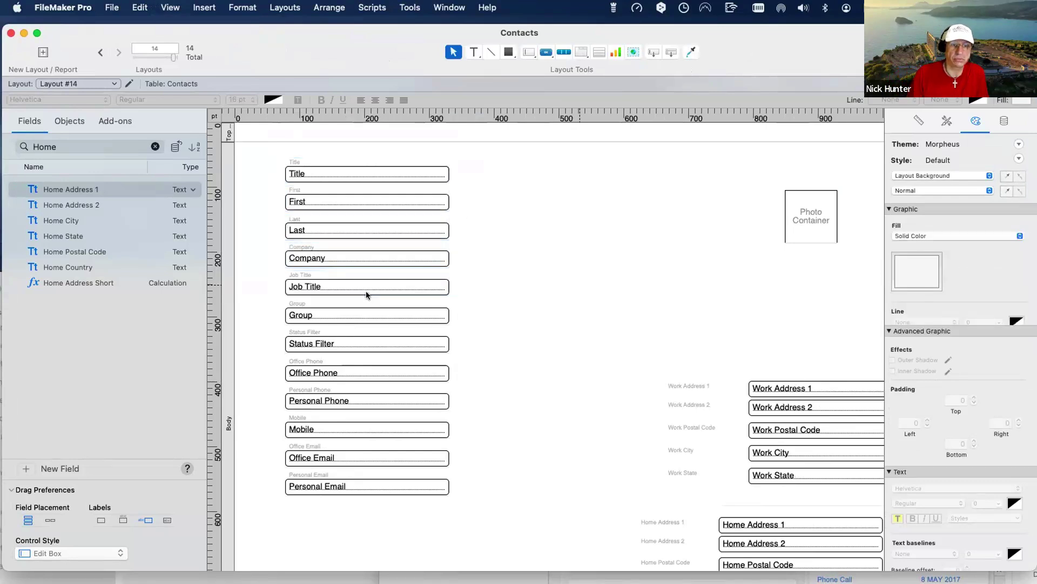
{"action": "left_click_drag", "start_coordinate": [349, 291], "coordinate": [439, 212]}
{"action": "left_click", "coordinate": [348, 255], "text": "shift"}
{"action": "left_click", "coordinate": [343, 228], "text": "shift"}
{"action": "left_click", "coordinate": [338, 199], "text": "shift"}
- Undo the upward moves of the Job Title row and the rows above it
{"action": "key", "text": "super+z"}
{"action": "key", "text": "super+z"}
{"action": "key", "text": "super+z"}
{"action": "key", "text": "super+z"}
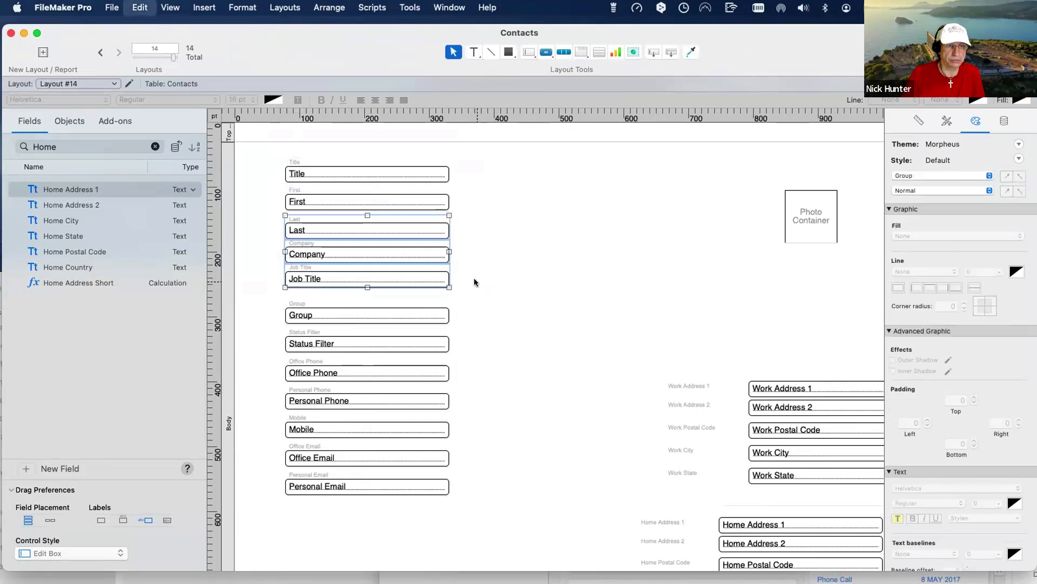
{"action": "key", "text": "super+z"}
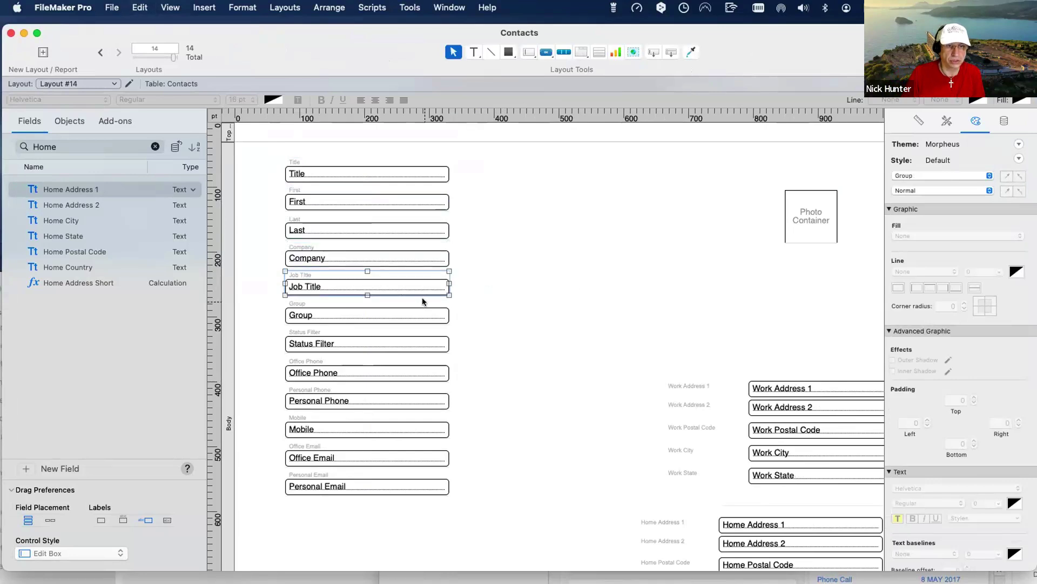
- Tighten the upper rows by nudging Job Title up 3 points, successively adding Company, Last and First to the selection with another 3-point nudge each
{"action": "key", "text": "Up"}
{"action": "key", "text": "Up"}
{"action": "key", "text": "Up"}
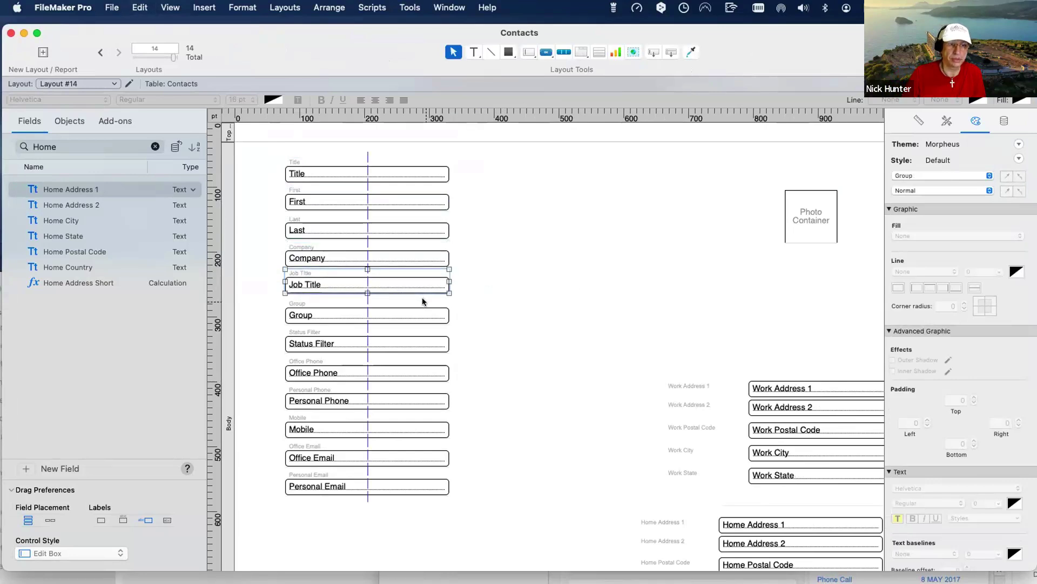
{"action": "left_click", "coordinate": [378, 259], "text": "shift"}
{"action": "key", "text": "Up"}
{"action": "key", "text": "Up"}
{"action": "key", "text": "Up"}
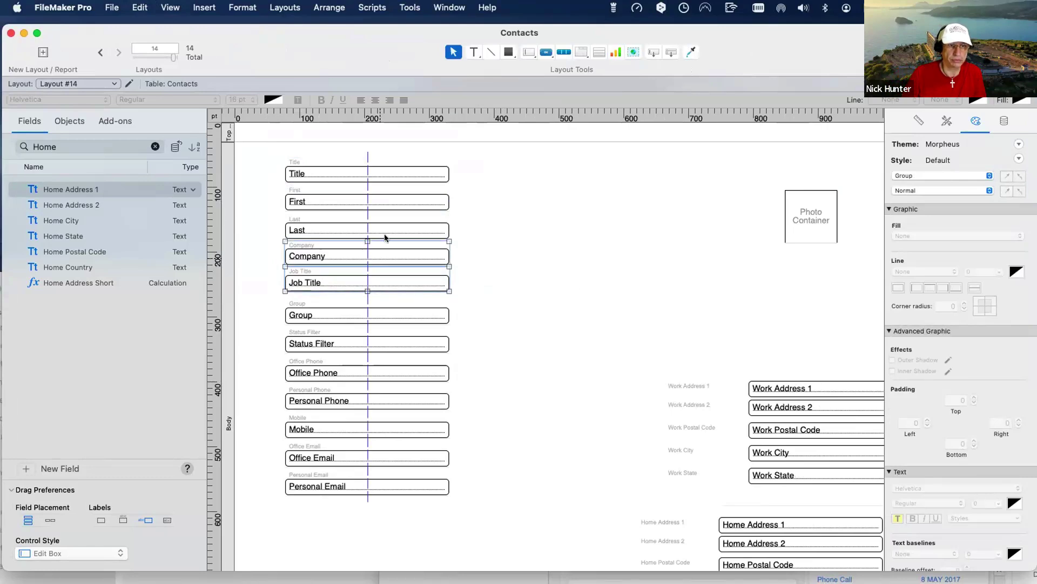
{"action": "left_click", "coordinate": [386, 234], "text": "shift"}
{"action": "key", "text": "Up"}
{"action": "key", "text": "Up"}
{"action": "key", "text": "Up"}
{"action": "left_click", "coordinate": [392, 195], "text": "shift"}
{"action": "key", "text": "Up"}
{"action": "key", "text": "Up"}
{"action": "key", "text": "Up"}
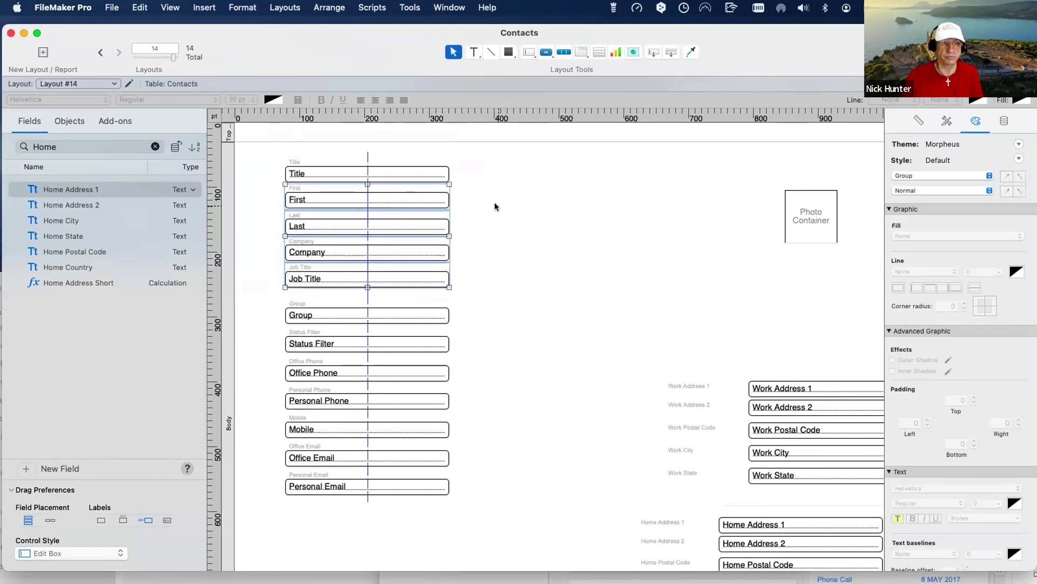
{"action": "left_click", "coordinate": [496, 207]}
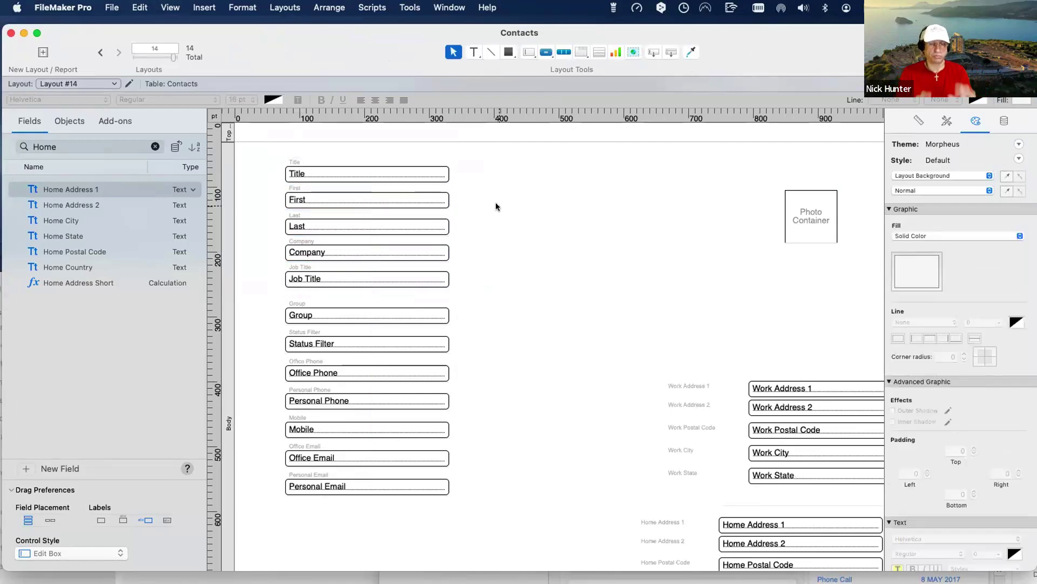
- Move the seven rows from Group through Personal Email down, leaving a wide gap below Job Title
{"action": "left_click_drag", "start_coordinate": [489, 287], "coordinate": [316, 192]}
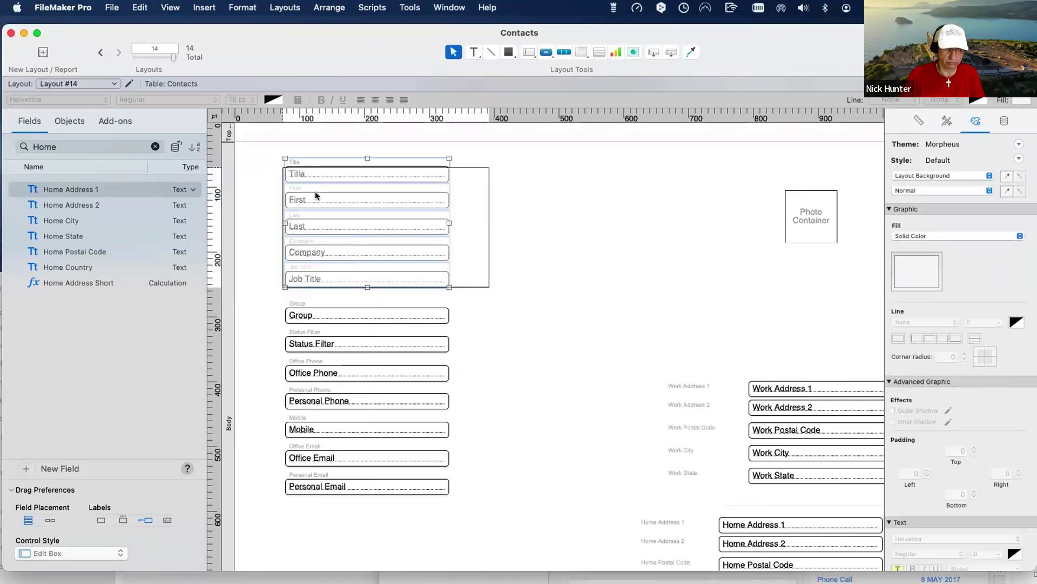
{"action": "left_click_drag", "start_coordinate": [493, 507], "coordinate": [247, 289]}
{"action": "left_click_drag", "start_coordinate": [319, 307], "coordinate": [319, 355]}
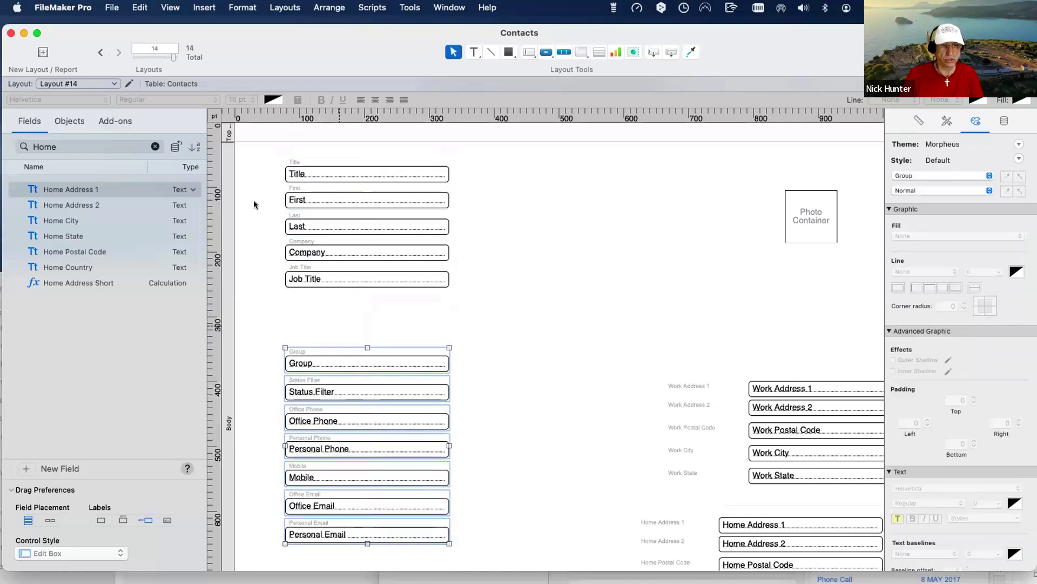
{"action": "left_click", "coordinate": [254, 204]}
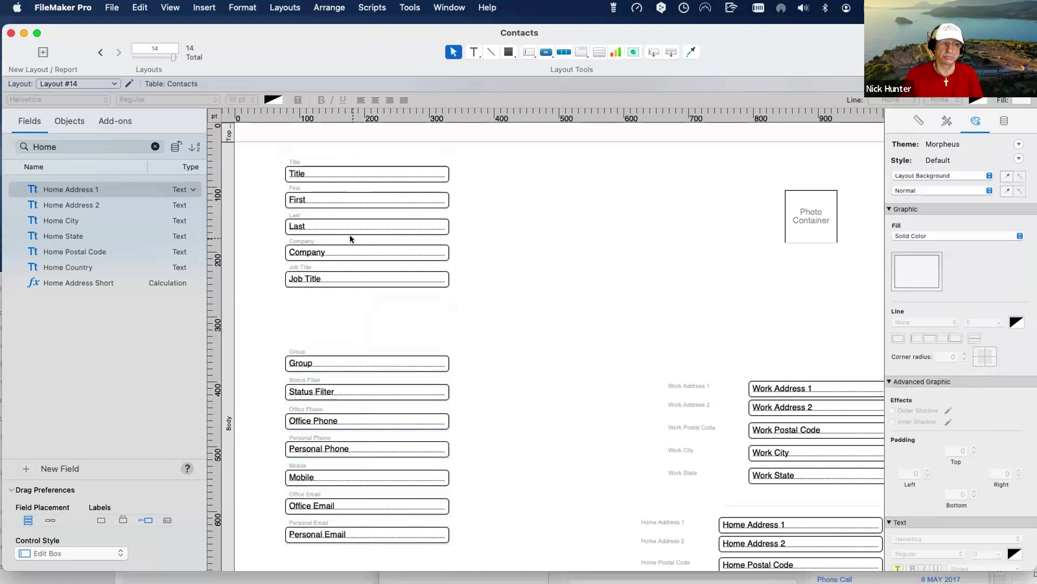
- Draw a rounded rectangle and position and size it to cover the Title through Job Title rows
{"action": "left_click_drag", "start_coordinate": [316, 57], "coordinate": [316, 137]}
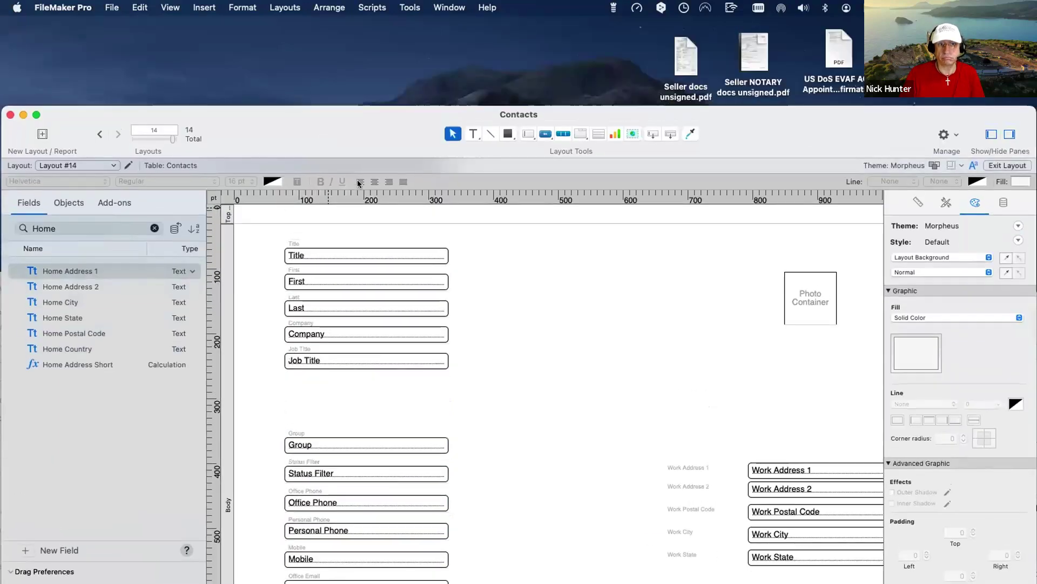
{"action": "left_click", "coordinate": [507, 134]}
{"action": "left_click", "coordinate": [540, 171]}
{"action": "left_click_drag", "start_coordinate": [493, 249], "coordinate": [555, 317]}
{"action": "left_click_drag", "start_coordinate": [669, 417], "coordinate": [660, 402]}
{"action": "left_click", "coordinate": [691, 380]}
{"action": "left_click", "coordinate": [611, 394]}
{"action": "left_click_drag", "start_coordinate": [624, 365], "coordinate": [408, 349]}
{"action": "left_click_drag", "start_coordinate": [445, 387], "coordinate": [466, 392]}
- Send the rounded rectangle behind the five field rows and resize it to about 276 by 218 pt
{"action": "left_click", "coordinate": [288, 6]}
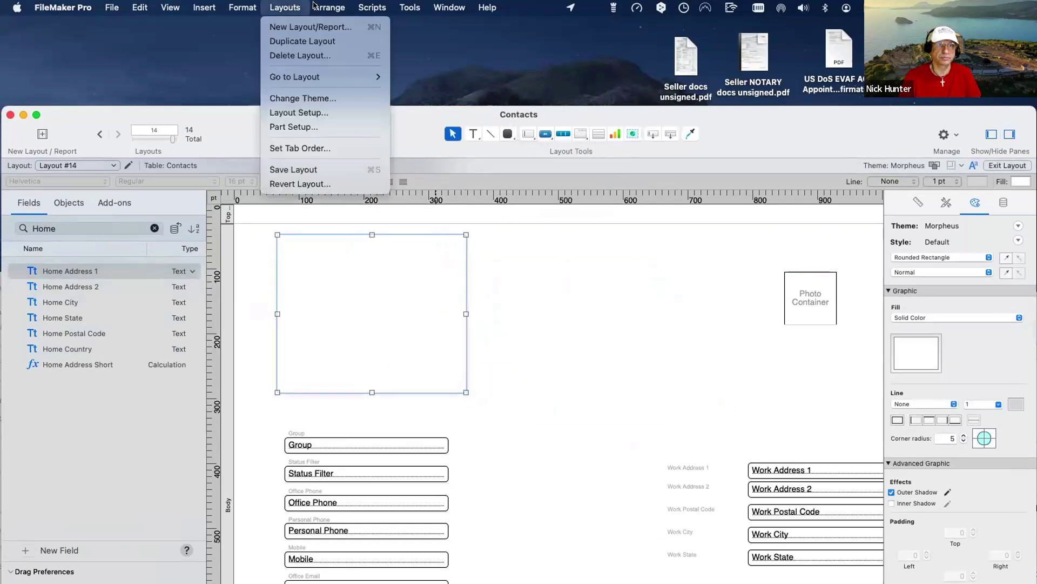
{"action": "mouse_move", "coordinate": [329, 7]}
{"action": "key", "text": "Return"}
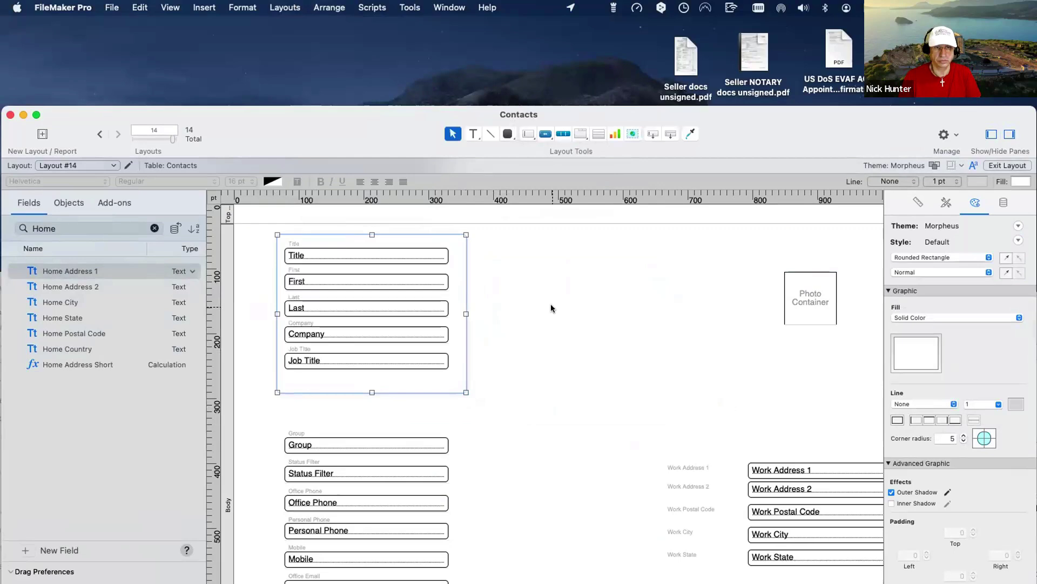
{"action": "left_click", "coordinate": [550, 304]}
{"action": "left_click", "coordinate": [462, 388]}
{"action": "left_click_drag", "start_coordinate": [460, 386], "coordinate": [452, 372]}
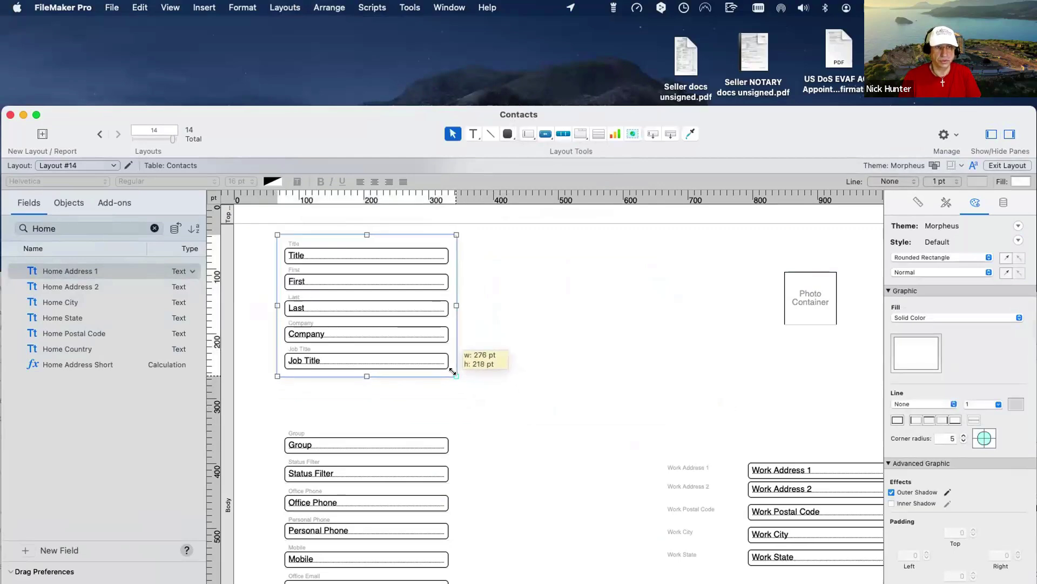
{"action": "left_click", "coordinate": [492, 375]}
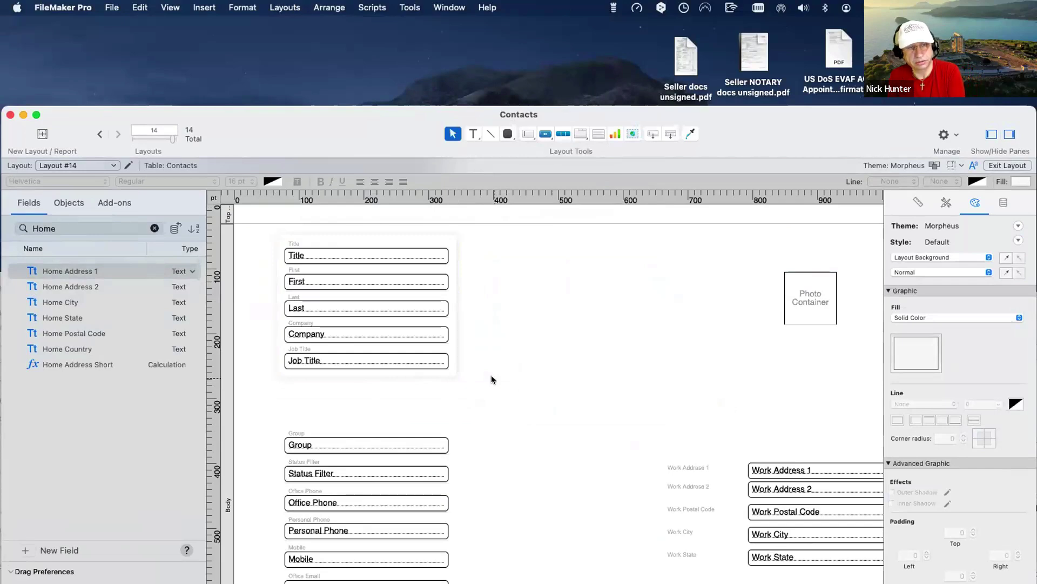
- Give the layout's body area a light grey background using its theme style
{"action": "left_click", "coordinate": [531, 316]}
{"action": "left_click", "coordinate": [949, 207]}
{"action": "left_click", "coordinate": [580, 311]}
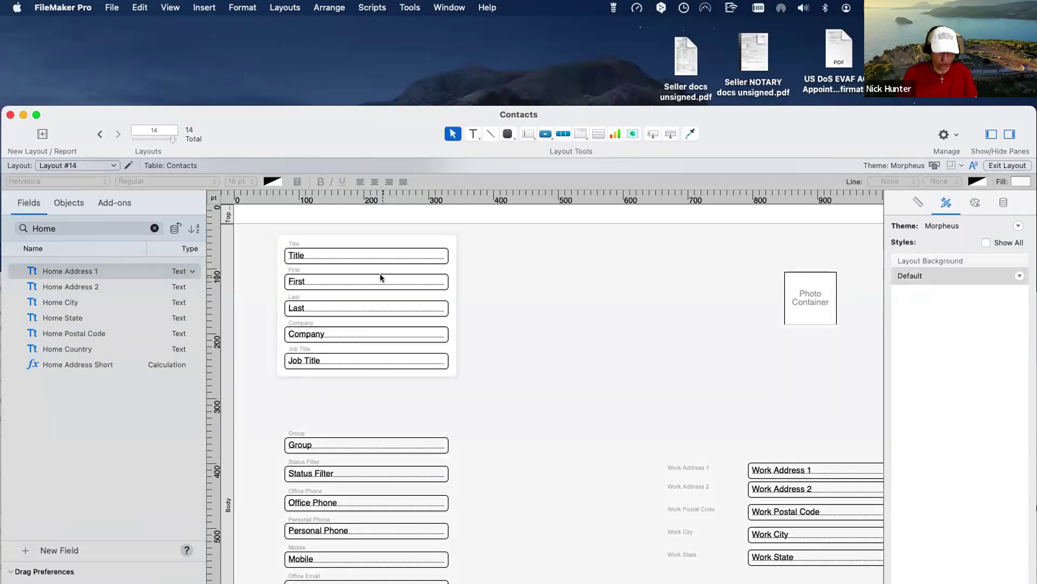
- Check the white panel and grey background in Browse mode before returning to Layout mode
{"action": "key", "text": "super+b"}
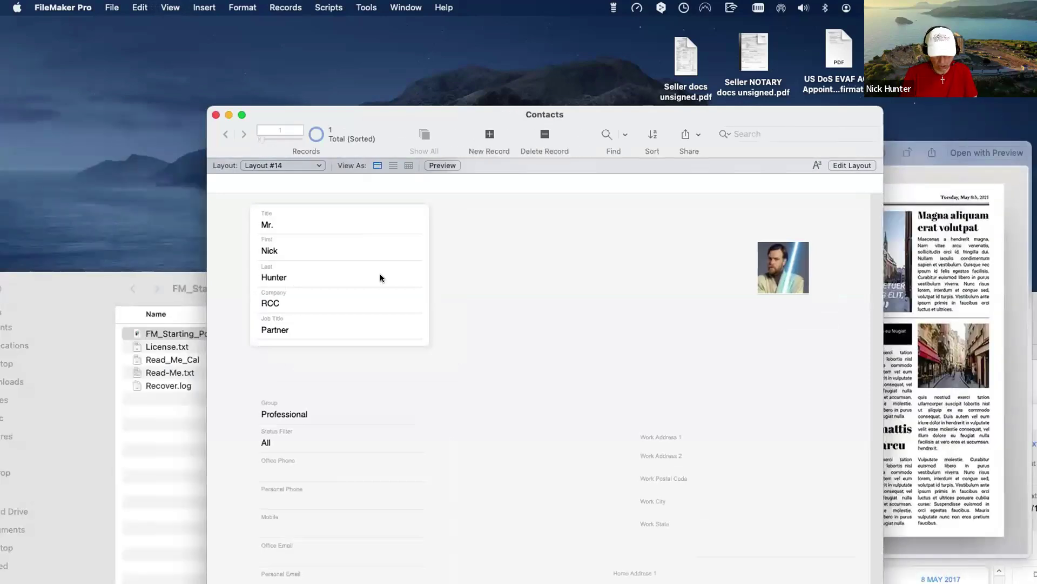
{"action": "key", "text": "super+b"}
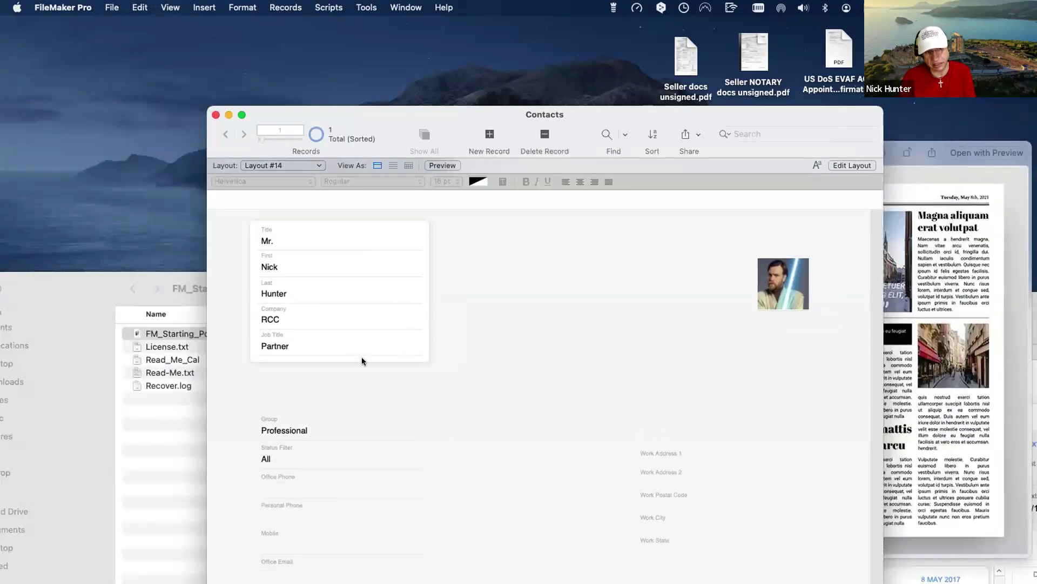
{"action": "key", "text": "super+l"}
- Delete the separator line under the ungrouped Job Title row, and pull the white panel's bottom edge up slightly
{"action": "left_click", "coordinate": [397, 367]}
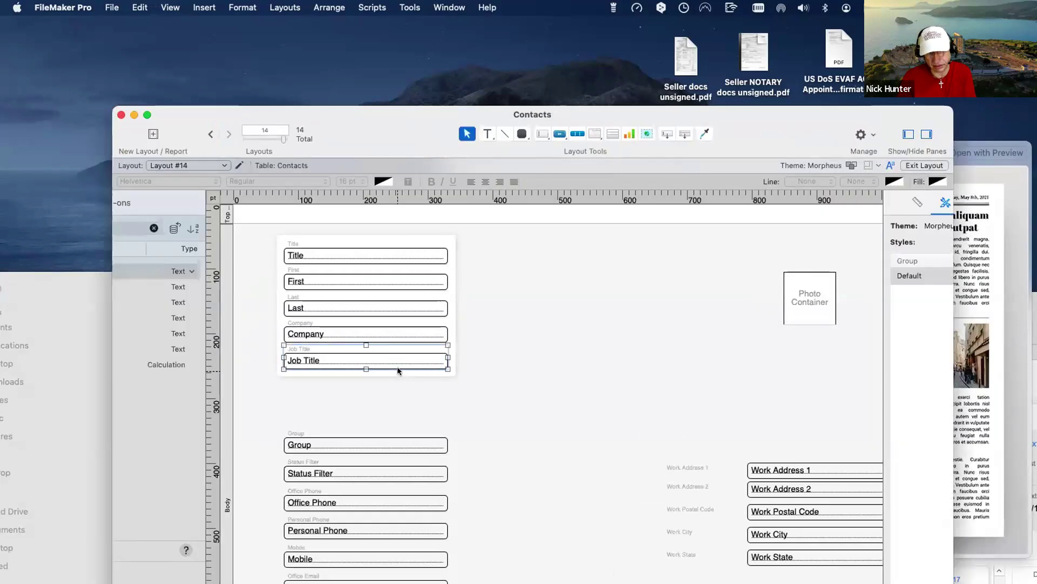
{"action": "left_click", "coordinate": [398, 365]}
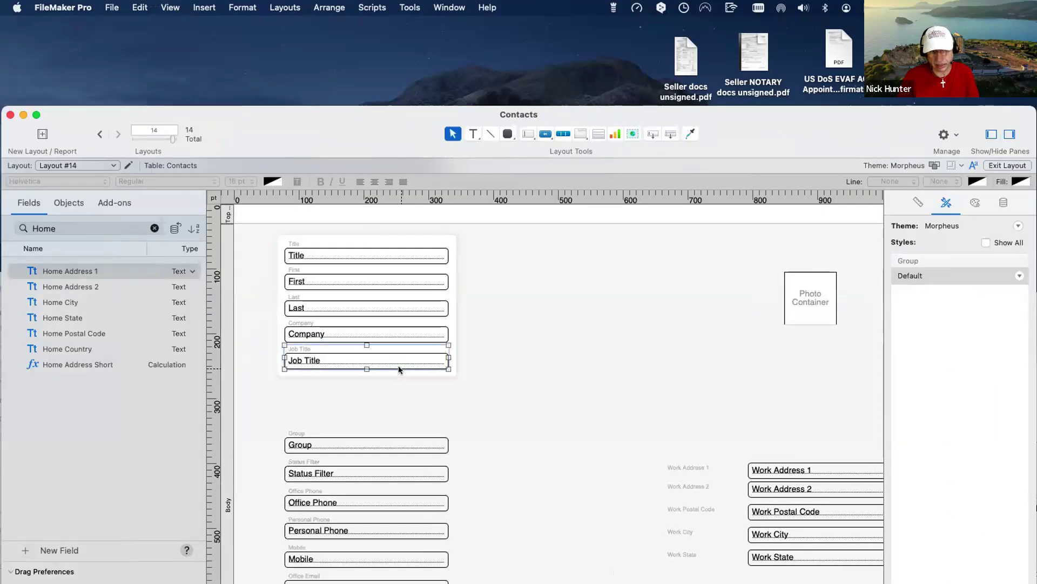
{"action": "key", "text": "super+shift+g"}
{"action": "left_click", "coordinate": [411, 369]}
{"action": "left_click", "coordinate": [406, 375]}
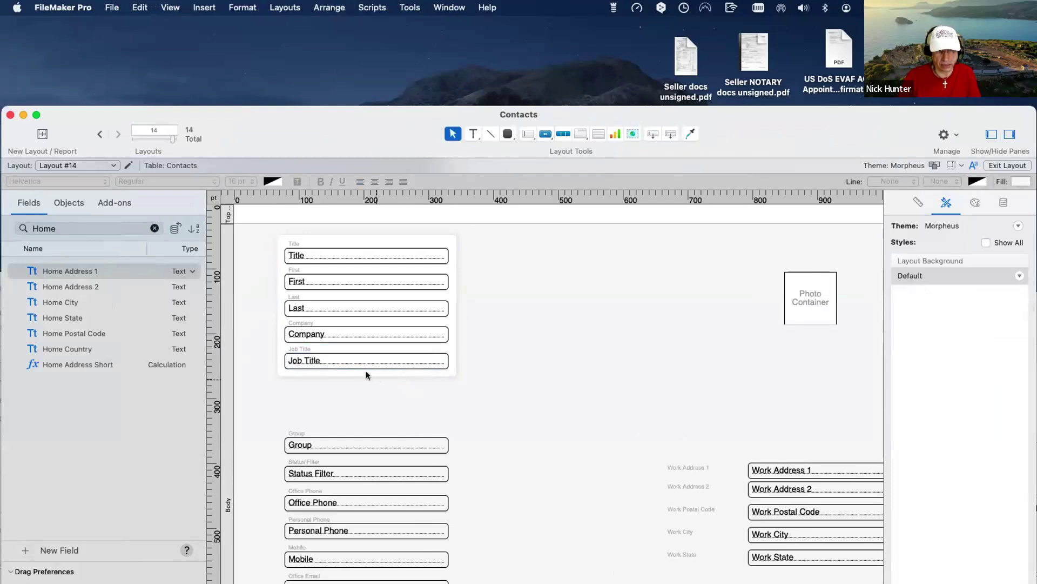
{"action": "left_click", "coordinate": [365, 371]}
{"action": "left_click", "coordinate": [385, 386]}
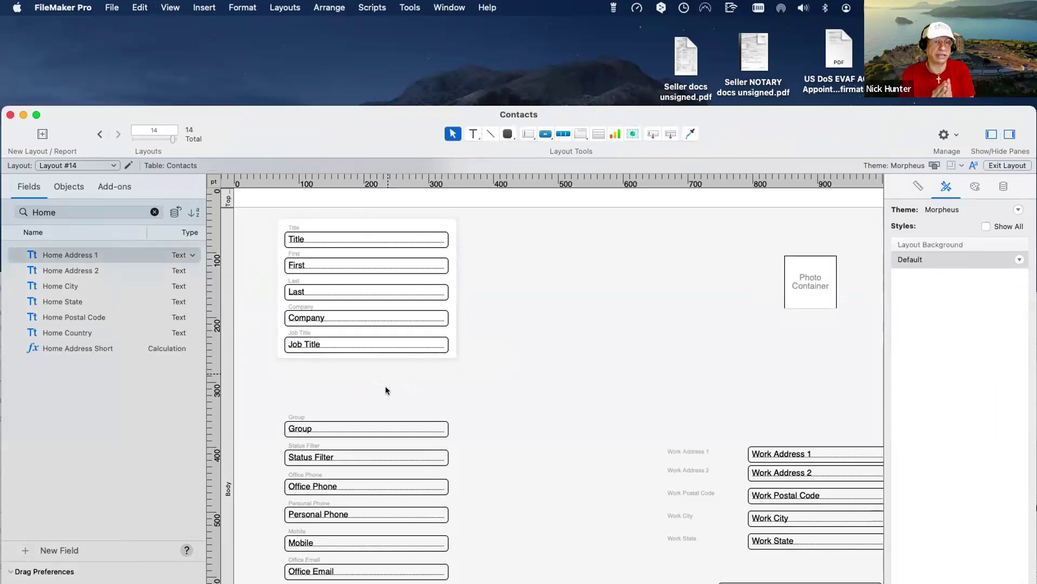
- Check the upper panel in Browse mode by stepping through its fields, and return to Layout mode
{"action": "key", "text": "super+b"}
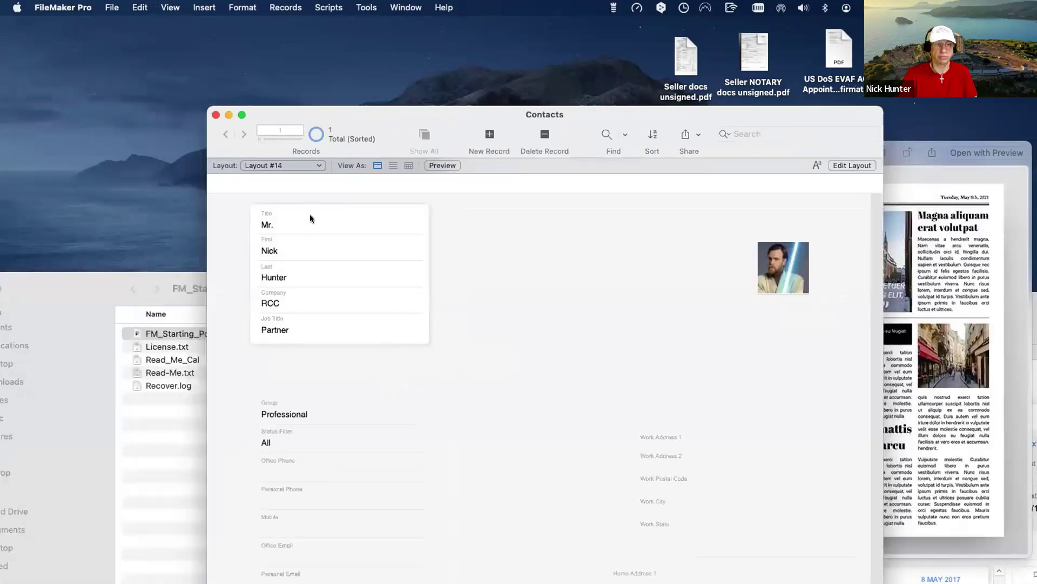
{"action": "left_click", "coordinate": [312, 222]}
{"action": "key", "text": "Tab"}
{"action": "key", "text": "Tab"}
{"action": "key", "text": "Tab"}
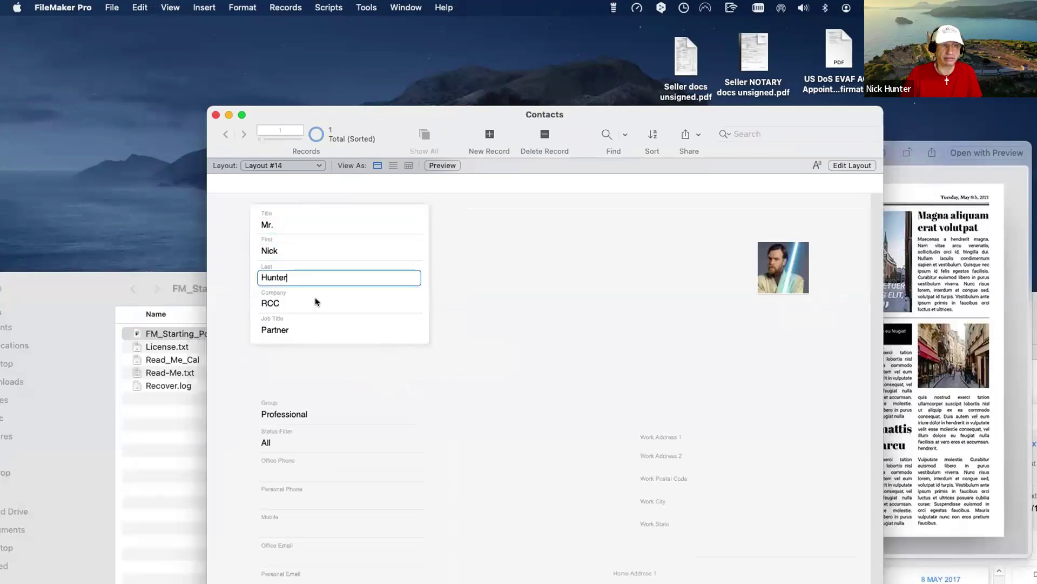
{"action": "key", "text": "Tab"}
{"action": "left_click", "coordinate": [420, 390]}
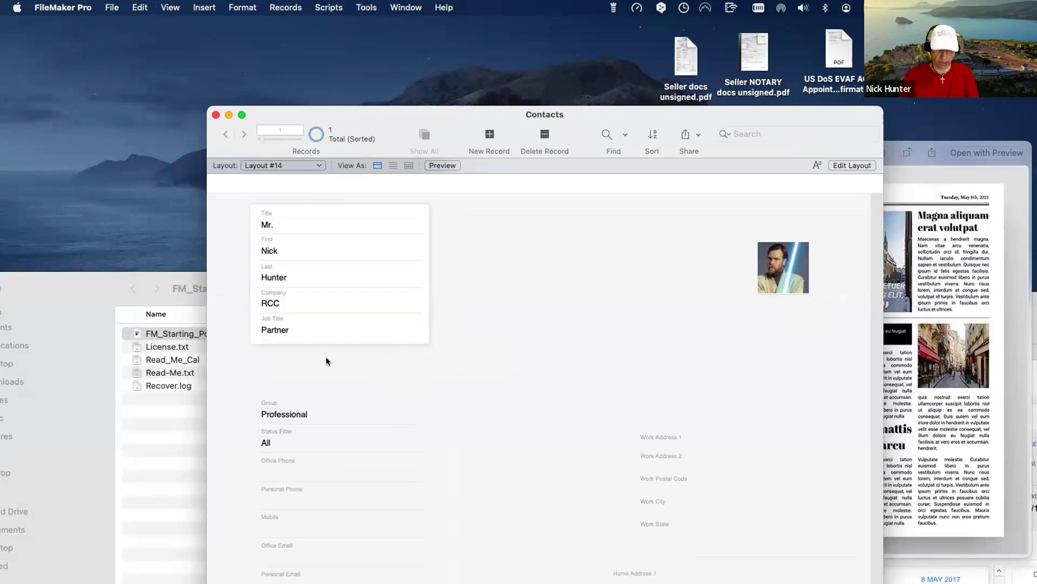
{"action": "key", "text": "super+l"}
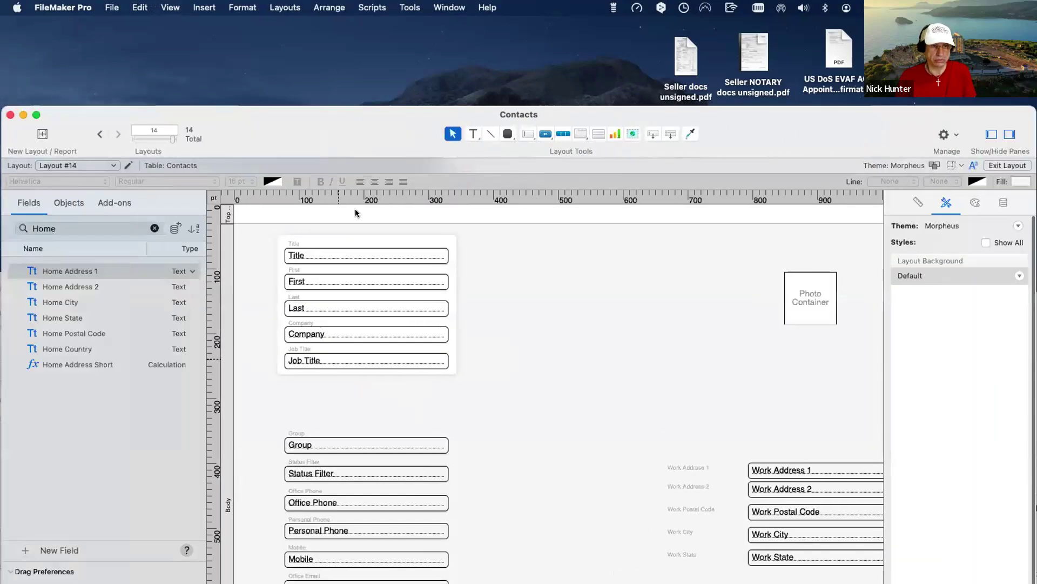
- Nudge the Status Filter row up 3 points toward Group, and move both rows aside into the empty area near the layout's centre
{"action": "left_click_drag", "start_coordinate": [363, 152], "coordinate": [368, 80]}
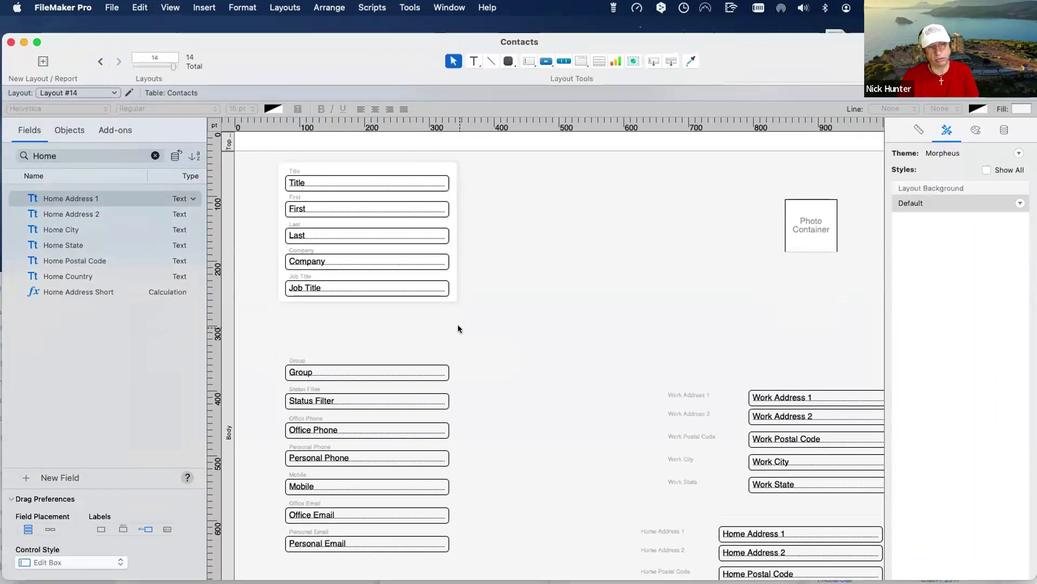
{"action": "left_click_drag", "start_coordinate": [286, 335], "coordinate": [349, 399]}
{"action": "left_click", "coordinate": [348, 399]}
{"action": "key", "text": "Up"}
{"action": "key", "text": "Up"}
{"action": "key", "text": "Up"}
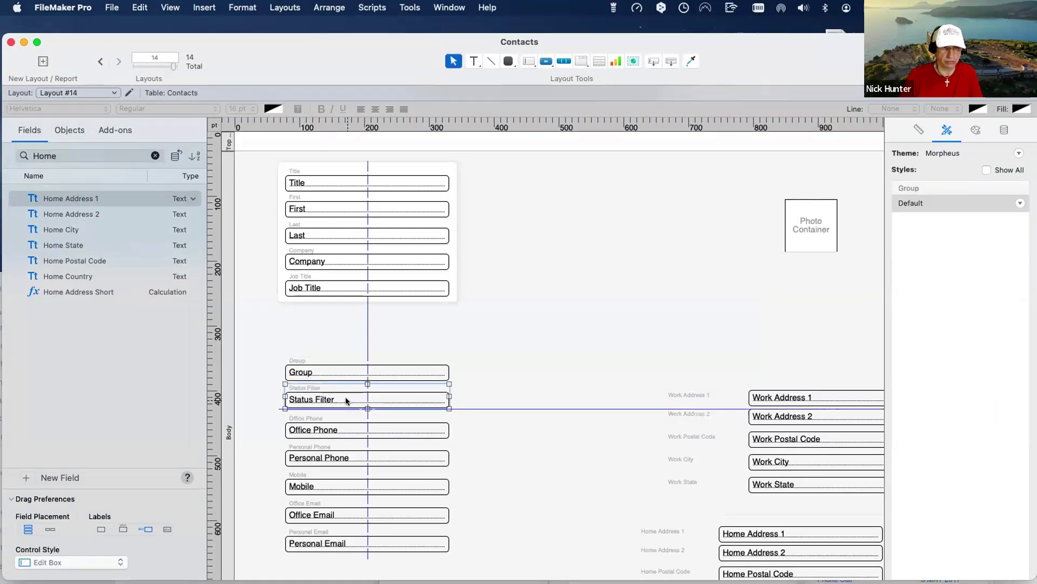
{"action": "left_click", "coordinate": [315, 378], "text": "shift"}
{"action": "left_click_drag", "start_coordinate": [315, 379], "coordinate": [542, 335]}
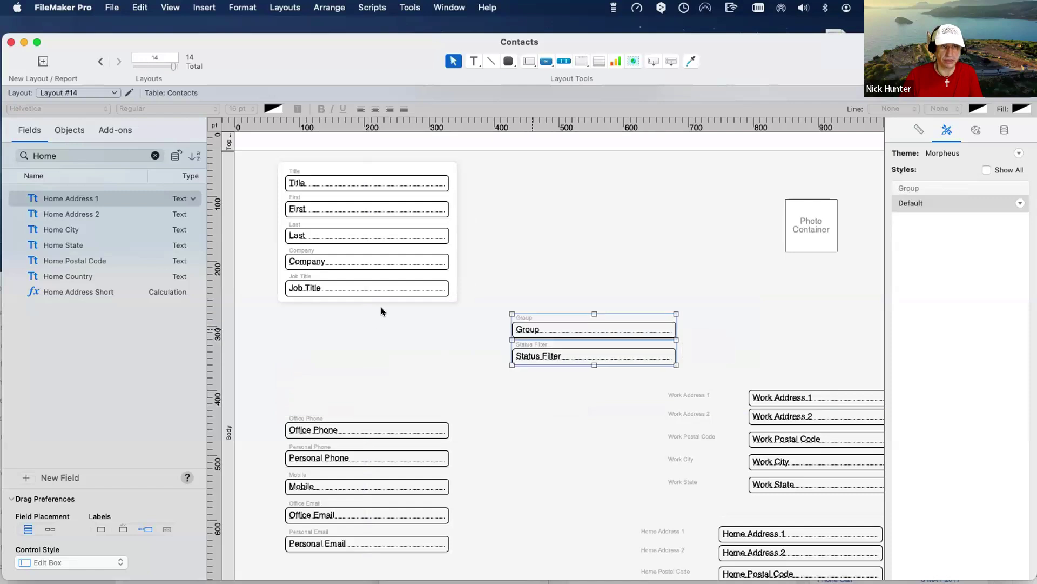
- Duplicate the white panel directly below the first one and shorten the copy to fit two rows
{"action": "left_click_drag", "start_coordinate": [387, 296], "coordinate": [386, 330]}
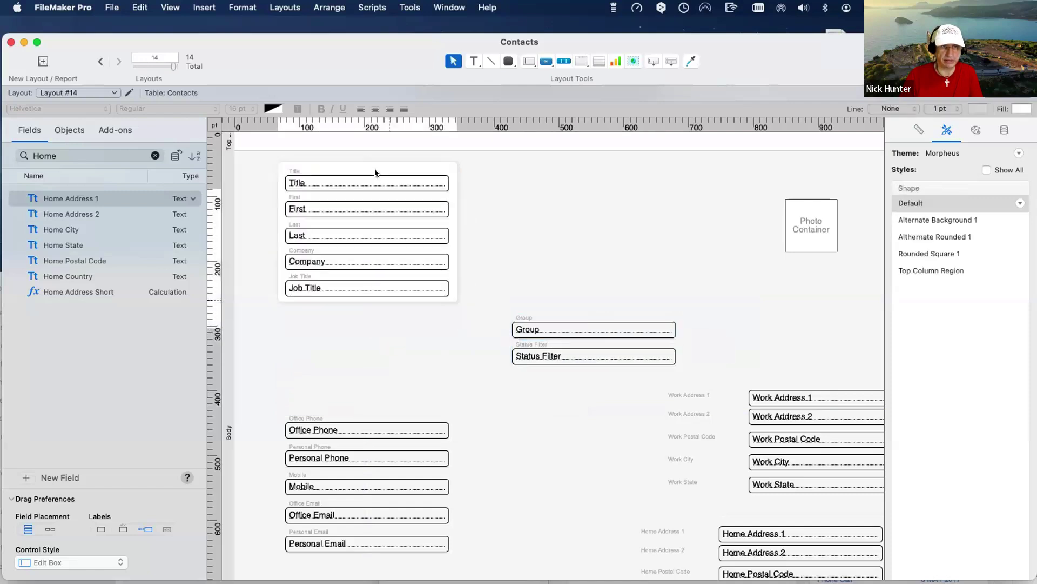
{"action": "left_click_drag", "start_coordinate": [368, 189], "coordinate": [368, 309]}
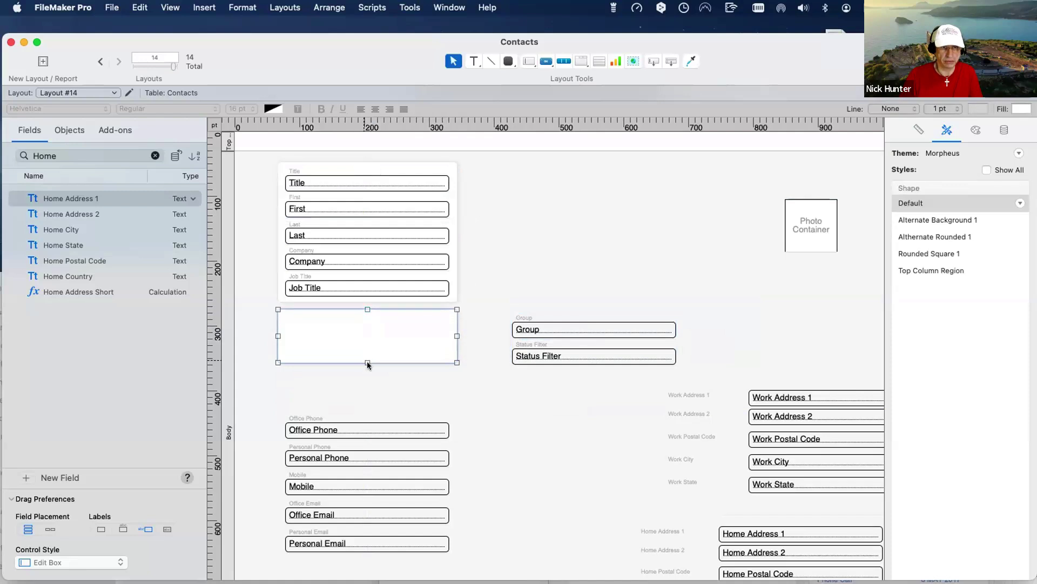
{"action": "left_click_drag", "start_coordinate": [365, 361], "coordinate": [382, 375]}
- Place the Group and Status Filter rows on the second panel and bring them to the front
{"action": "left_click", "coordinate": [560, 339]}
{"action": "left_click_drag", "start_coordinate": [559, 339], "coordinate": [316, 328]}
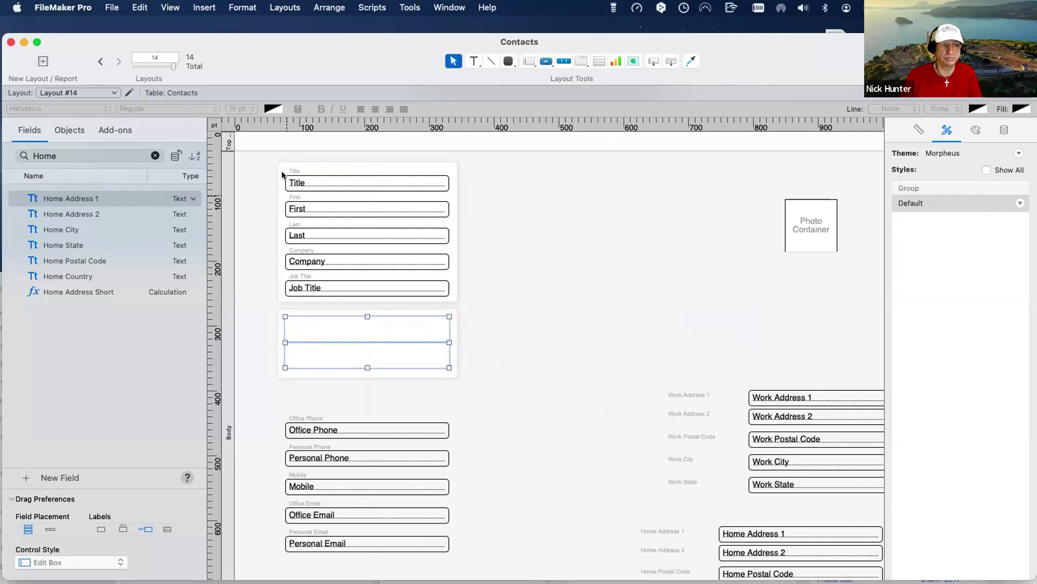
{"action": "left_click", "coordinate": [240, 7]}
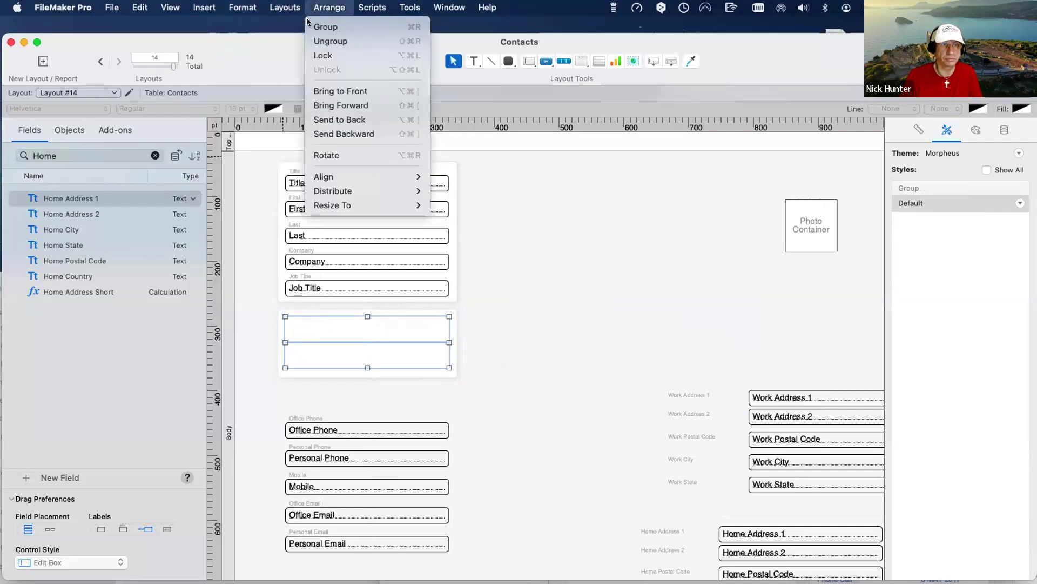
{"action": "left_click", "coordinate": [324, 92]}
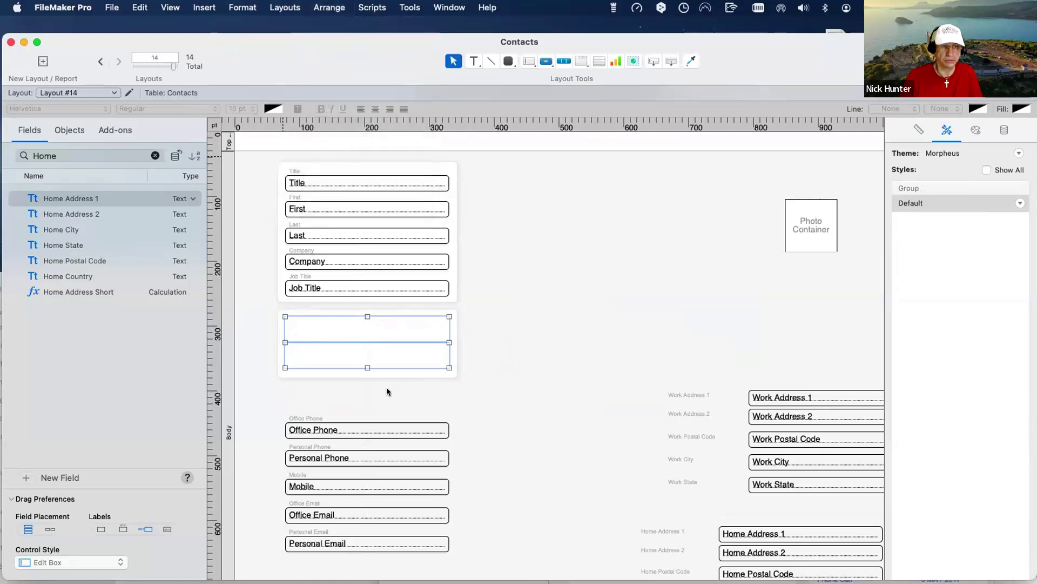
- Ungroup the Status Filter row and delete its bottom separator line
{"action": "left_click_drag", "start_coordinate": [366, 357], "coordinate": [365, 355]}
{"action": "left_click", "coordinate": [367, 369]}
{"action": "left_click", "coordinate": [377, 360]}
{"action": "key", "text": "shift+super+r"}
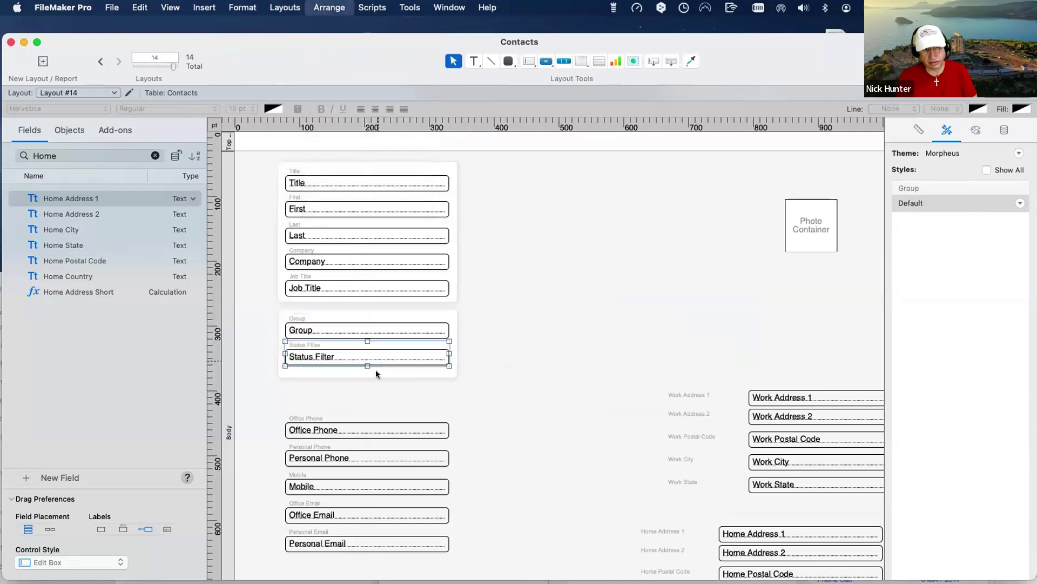
{"action": "left_click", "coordinate": [385, 381]}
{"action": "left_click", "coordinate": [385, 365]}
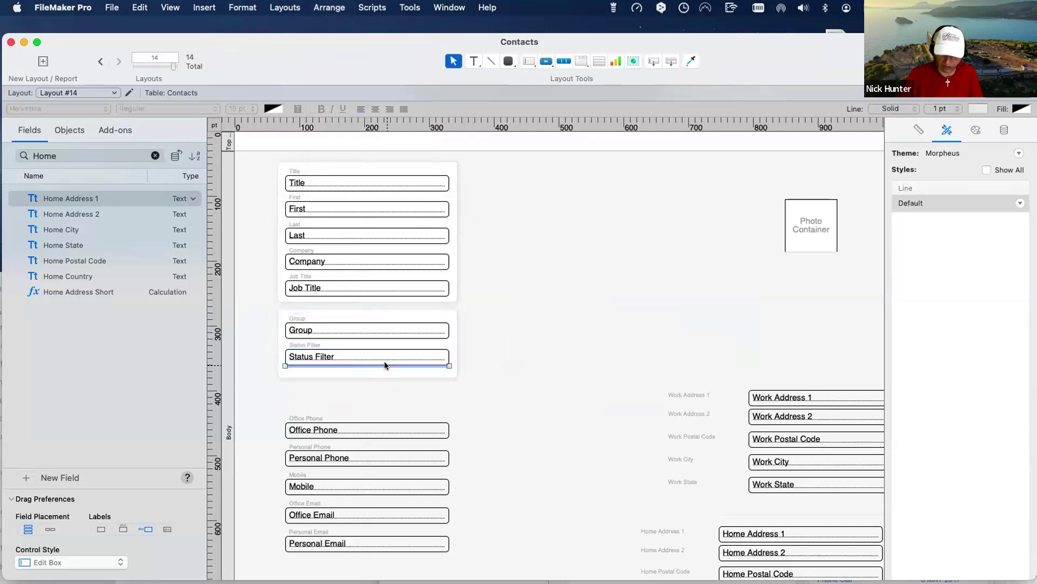
- Raise the second panel's bottom edge to sit just below the Status Filter row
{"action": "left_click", "coordinate": [363, 380]}
{"action": "left_click", "coordinate": [364, 375]}
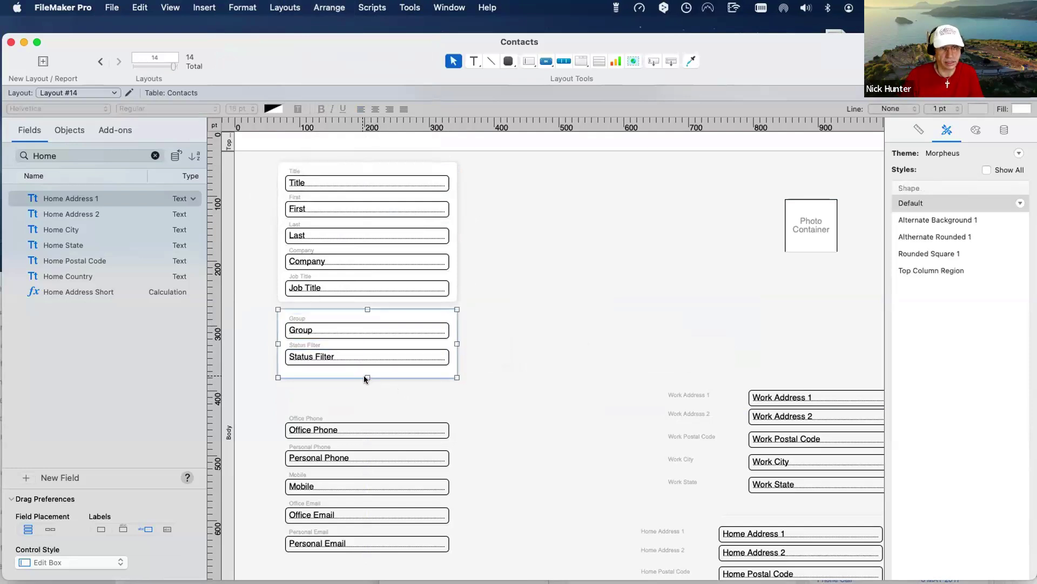
{"action": "left_click_drag", "start_coordinate": [365, 368], "coordinate": [364, 367]}
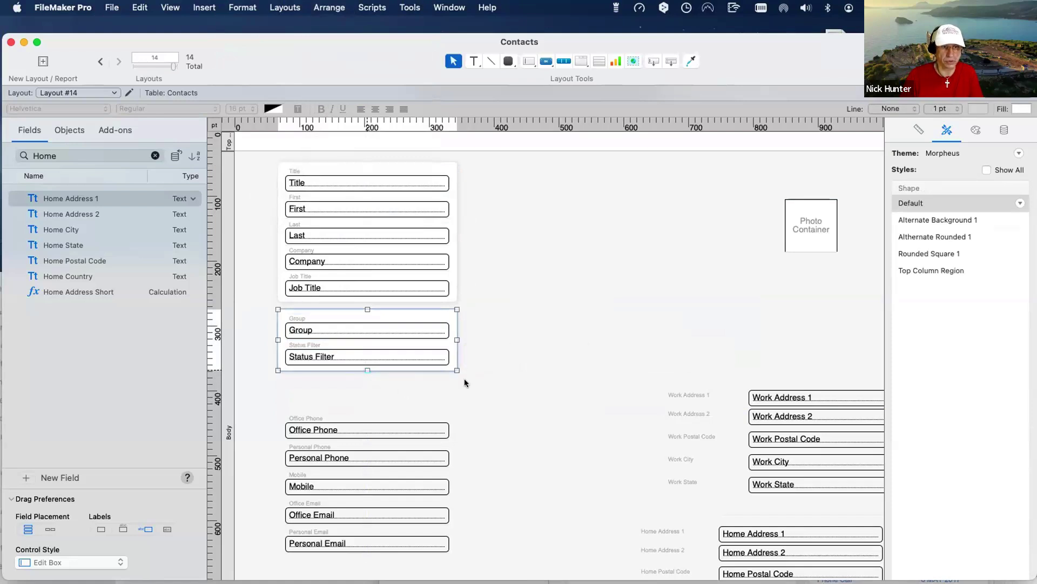
- Nudge the Group and Status Filter rows up slightly within the second panel and preview the layout in Browse mode
{"action": "left_click", "coordinate": [265, 314]}
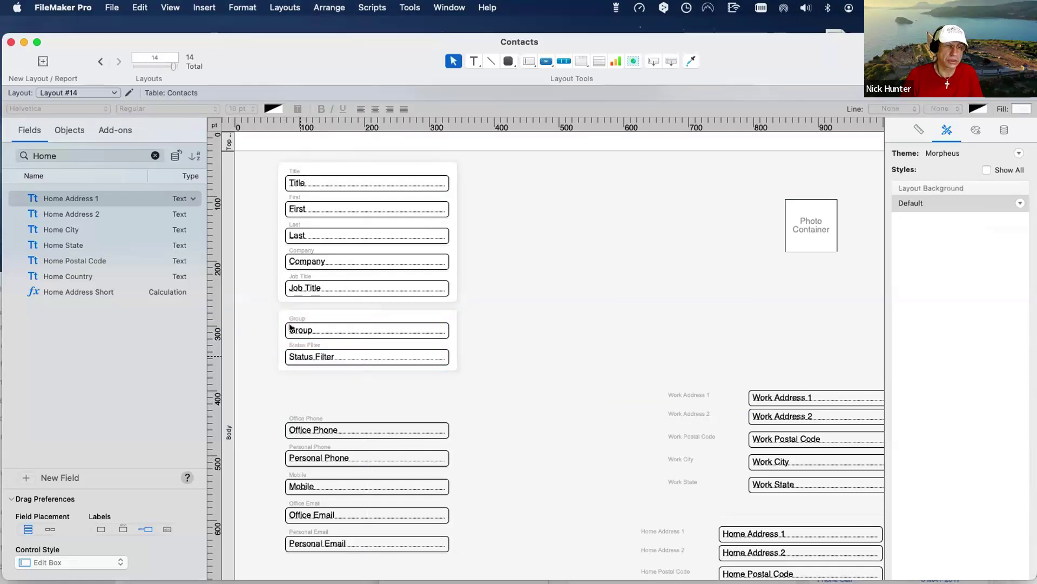
{"action": "left_click_drag", "start_coordinate": [502, 393], "coordinate": [262, 309]}
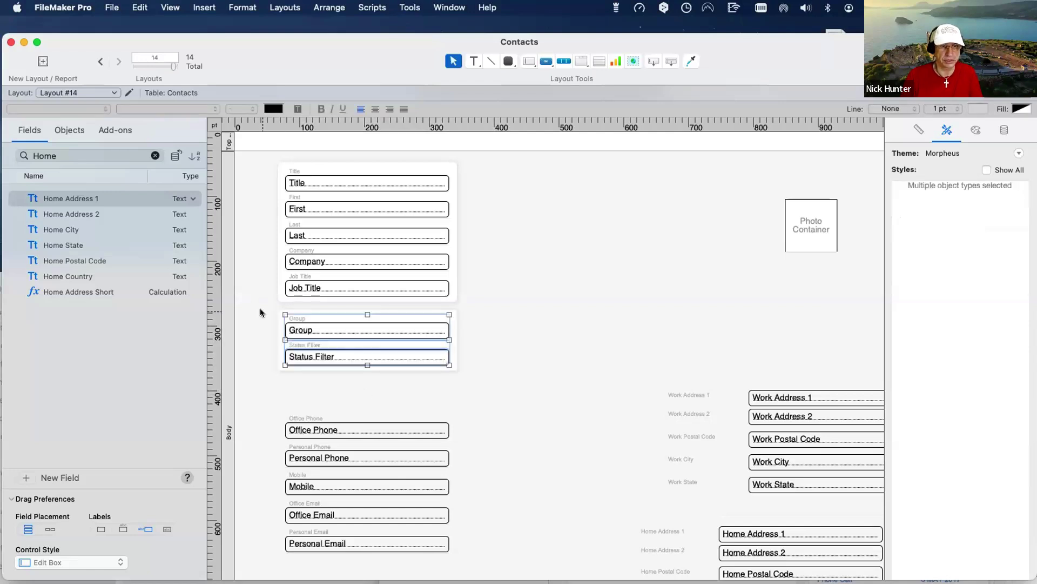
{"action": "left_click", "coordinate": [370, 392]}
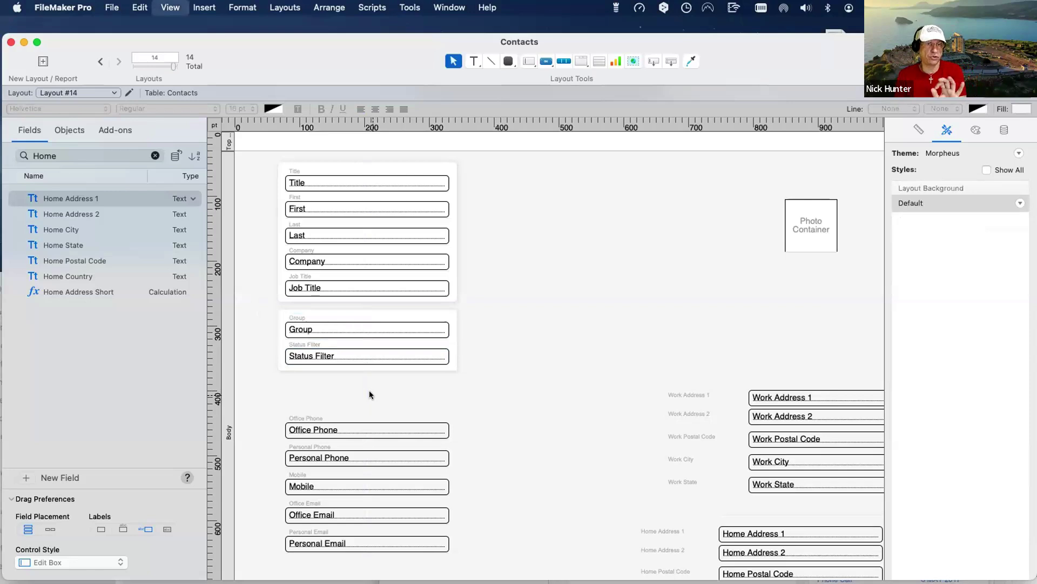
{"action": "key", "text": "super+b"}
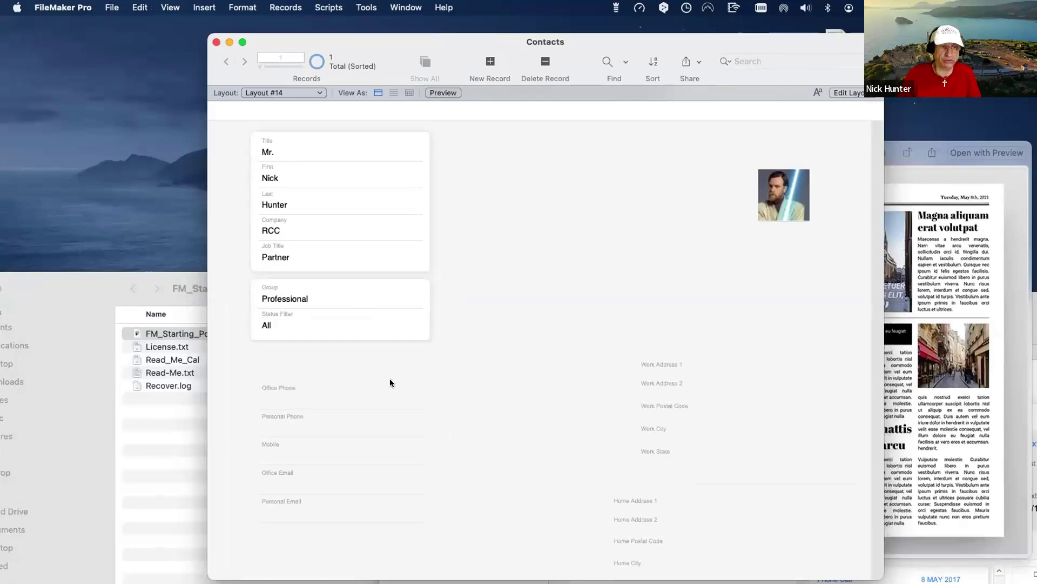
{"action": "key", "text": "super+l"}
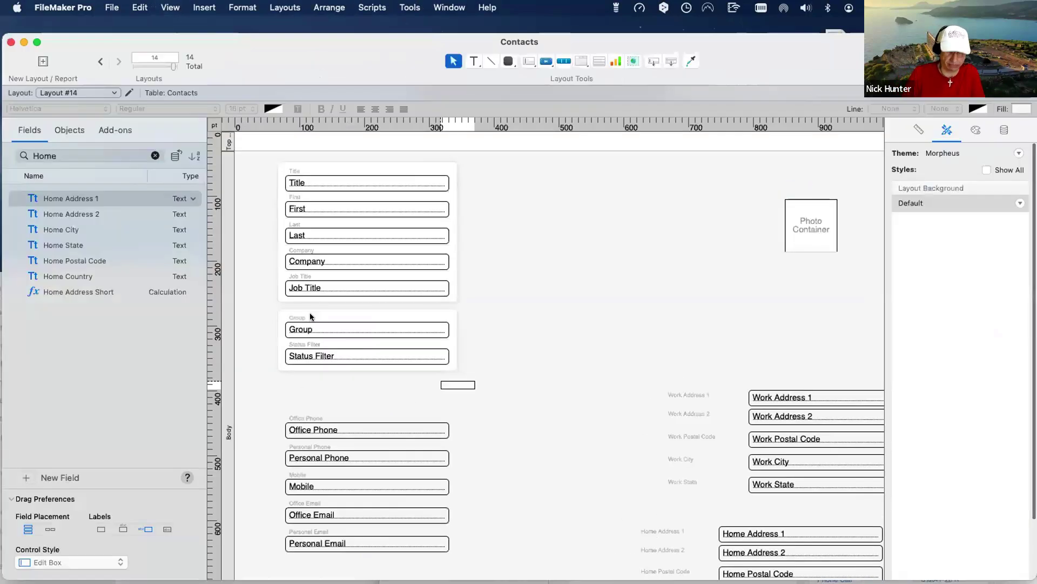
- Move the second panel and its two rows down slightly to widen the gap below the first panel, checking it in Browse mode
{"action": "left_click", "coordinate": [310, 317]}
{"action": "left_click_drag", "start_coordinate": [311, 317], "coordinate": [311, 317]}
{"action": "key", "text": "super+b"}
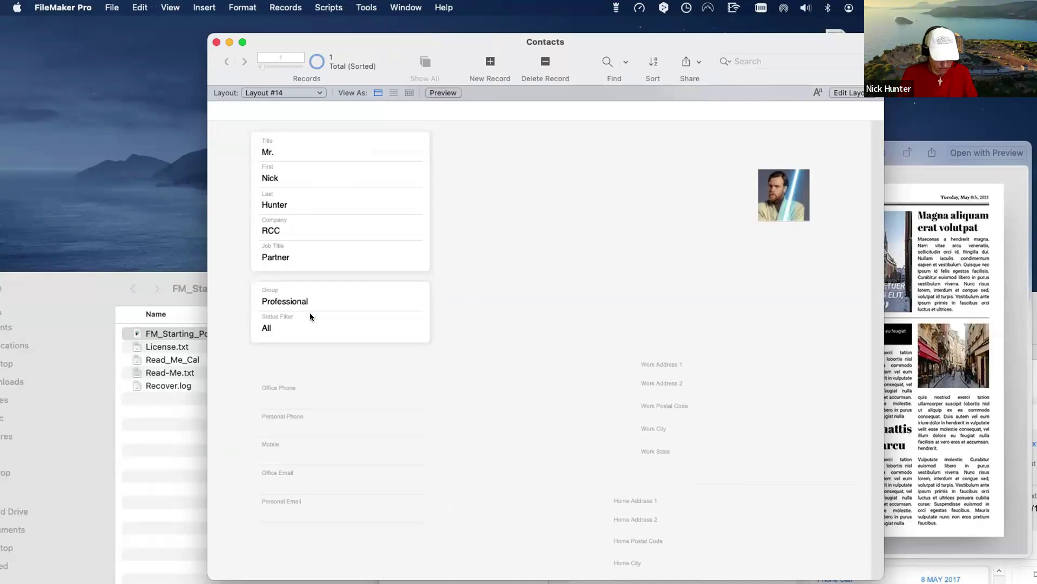
{"action": "key", "text": "super+l"}
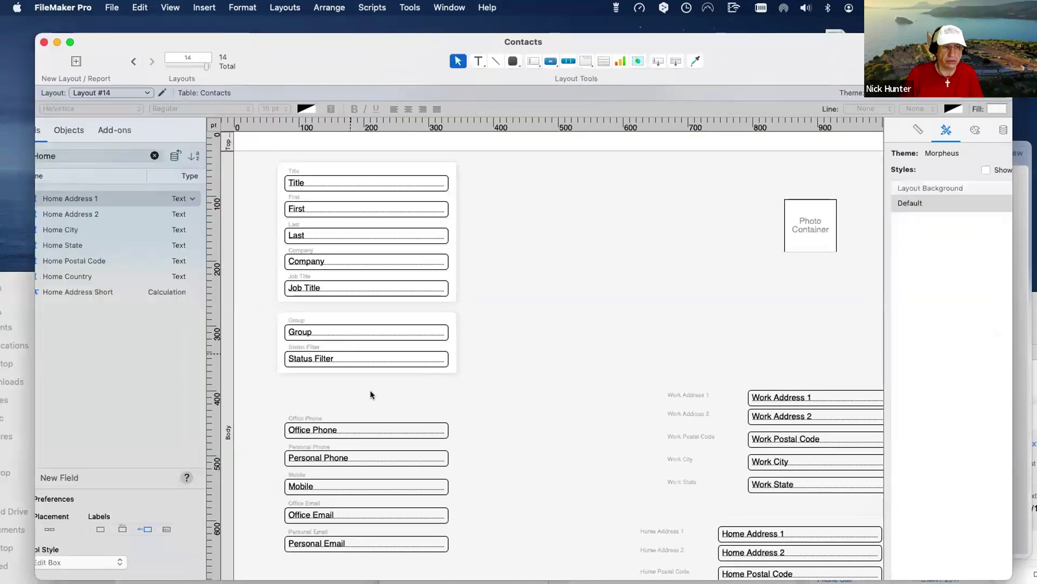
- Nudge the Personal Phone, Mobile, Office Email and Personal Email rows up to tighten the row spacing below Office Phone evenly
{"action": "scroll", "coordinate": [371, 394], "scroll_direction": "down", "scroll_amount": 3}
{"action": "left_click", "coordinate": [343, 410]}
{"action": "left_click", "coordinate": [342, 467], "text": "shift"}
{"action": "key", "text": "Up"}
{"action": "key", "text": "Up"}
{"action": "key", "text": "Up"}
{"action": "left_click", "coordinate": [348, 385], "text": "shift"}
{"action": "mouse_move", "coordinate": [352, 400]}
{"action": "left_mouse_down"}
{"action": "mouse_move", "coordinate": [351, 389]}
{"action": "mouse_move", "coordinate": [355, 399]}
{"action": "left_mouse_up"}
{"action": "left_click", "coordinate": [355, 397], "text": "shift"}
{"action": "key", "text": "Up"}
{"action": "key", "text": "Up"}
{"action": "key", "text": "Up"}
{"action": "left_click", "coordinate": [355, 428], "text": "shift"}
{"action": "key", "text": "Up"}
{"action": "key", "text": "Up"}
{"action": "key", "text": "Up"}
{"action": "left_click", "coordinate": [407, 483]}
{"action": "left_click_drag", "start_coordinate": [416, 486], "coordinate": [286, 352]}
- Duplicate the second white panel and place the copy directly below it at x 67 pt, y 388 pt, matching the gap between panels
{"action": "left_click", "coordinate": [361, 298]}
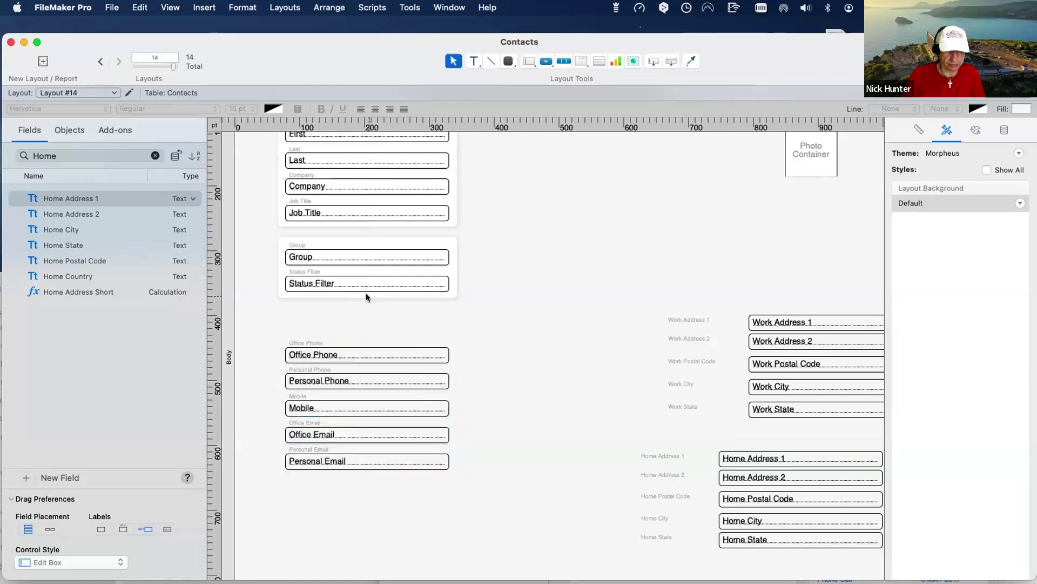
{"action": "left_click_drag", "start_coordinate": [367, 297], "coordinate": [388, 342]}
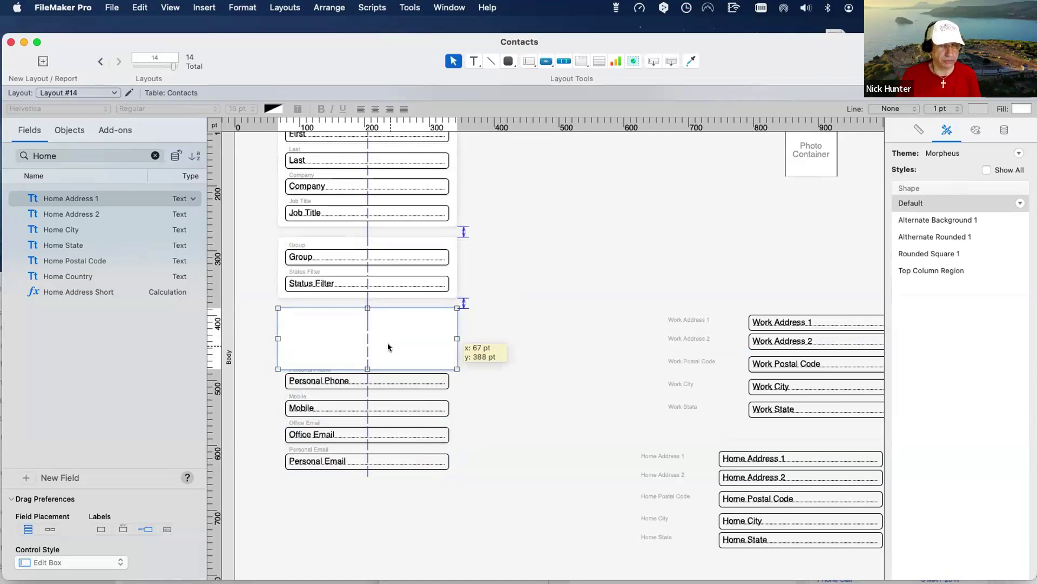
{"action": "left_click_drag", "start_coordinate": [387, 343], "coordinate": [387, 344]}
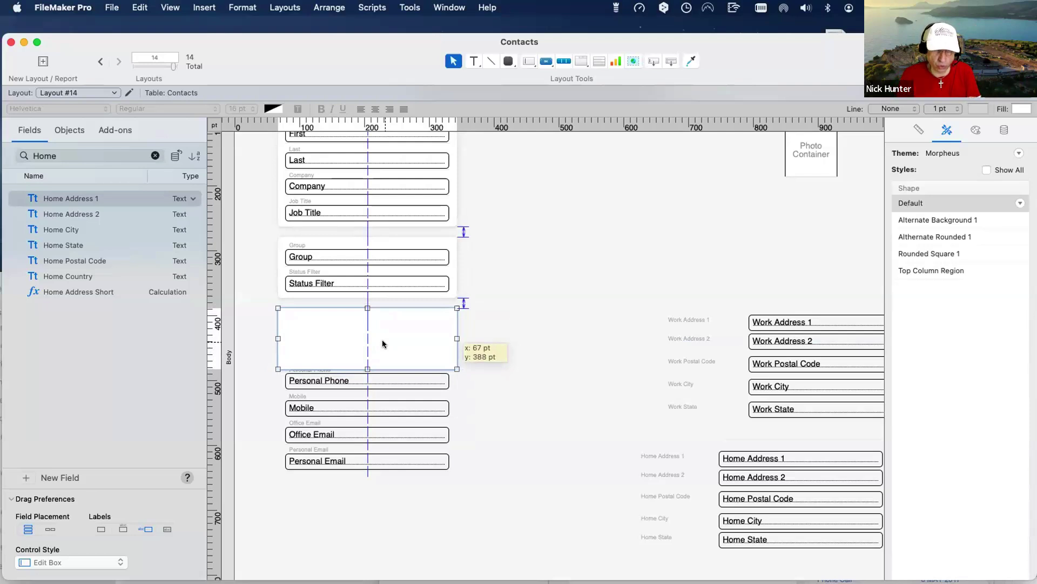
{"action": "left_click_drag", "start_coordinate": [383, 342], "coordinate": [382, 344]}
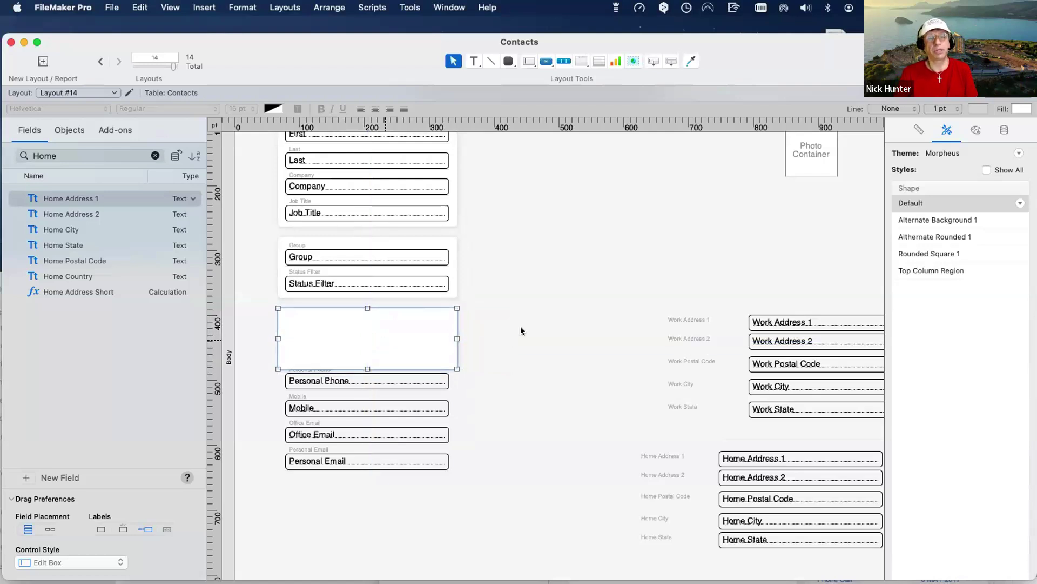
- Send the third panel behind the other objects and move the five phone and email rows up onto it
{"action": "left_click", "coordinate": [285, 7]}
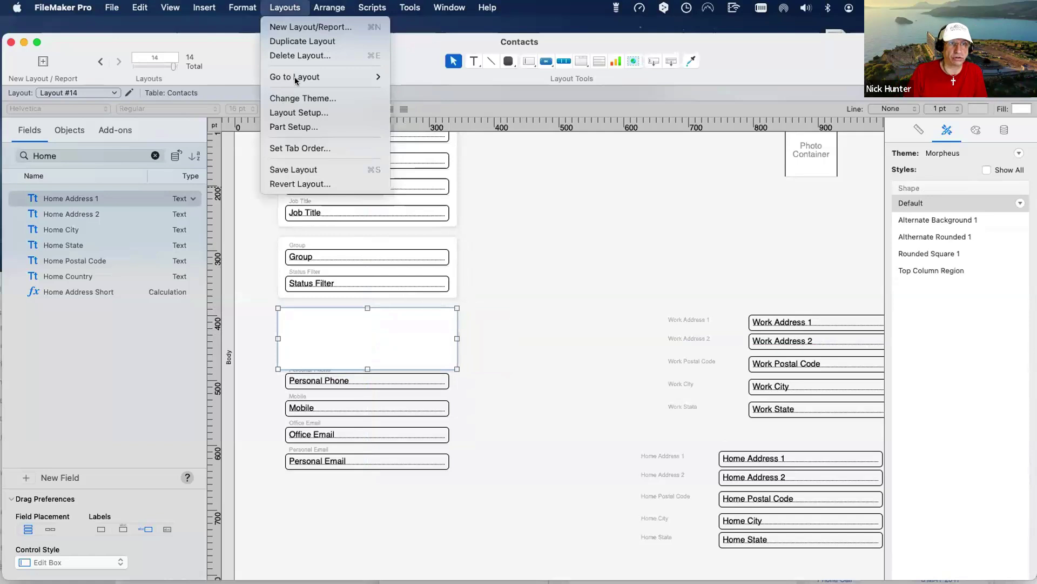
{"action": "mouse_move", "coordinate": [329, 7]}
{"action": "left_click", "coordinate": [346, 119]}
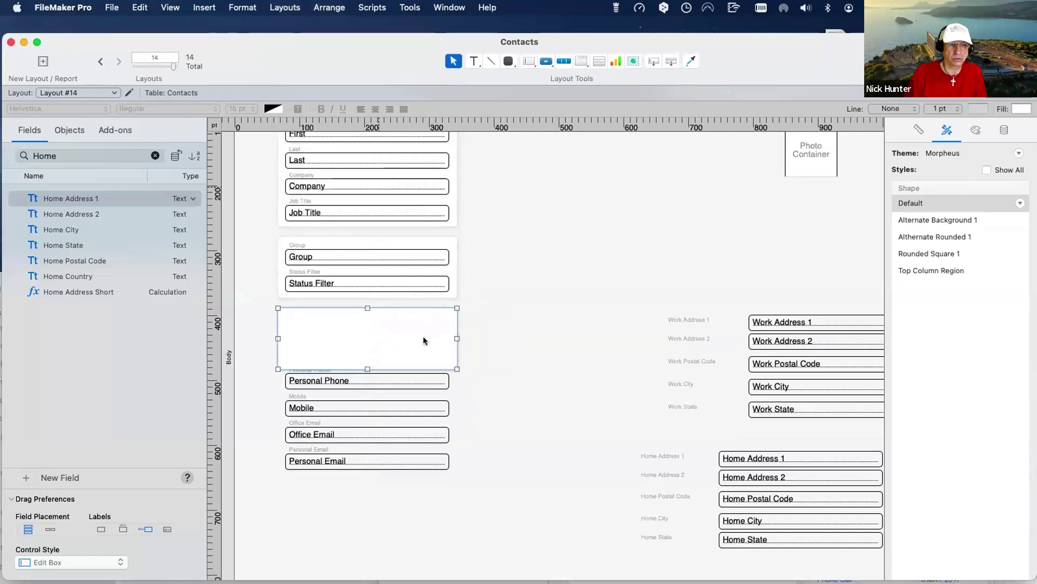
{"action": "left_click_drag", "start_coordinate": [492, 518], "coordinate": [260, 334]}
{"action": "left_click_drag", "start_coordinate": [321, 352], "coordinate": [322, 331]}
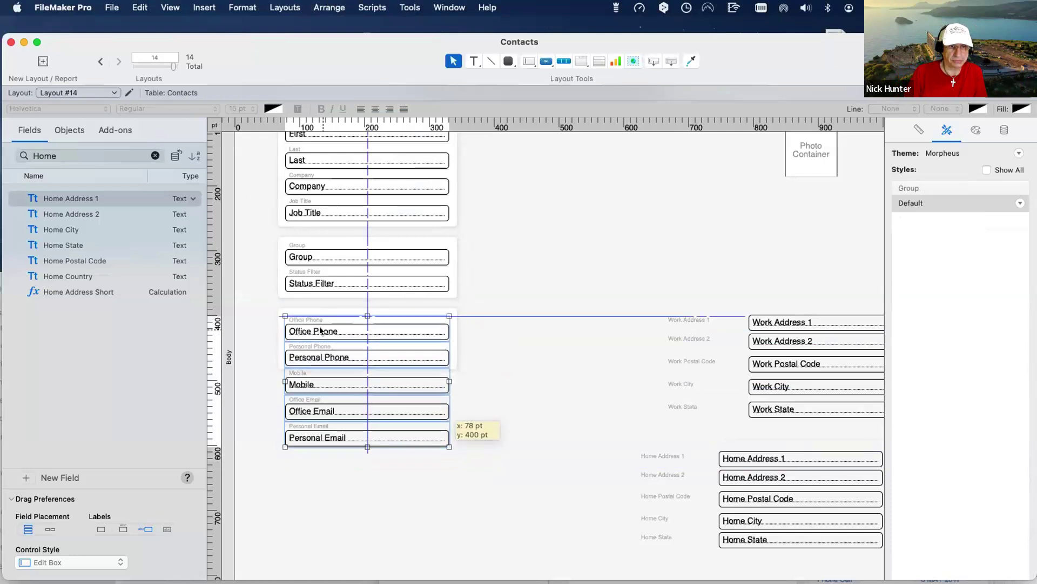
- Extend the third panel's bottom edge to just below the Personal Email row and nudge the five rows up slightly
{"action": "left_click", "coordinate": [459, 343]}
{"action": "left_click", "coordinate": [366, 363]}
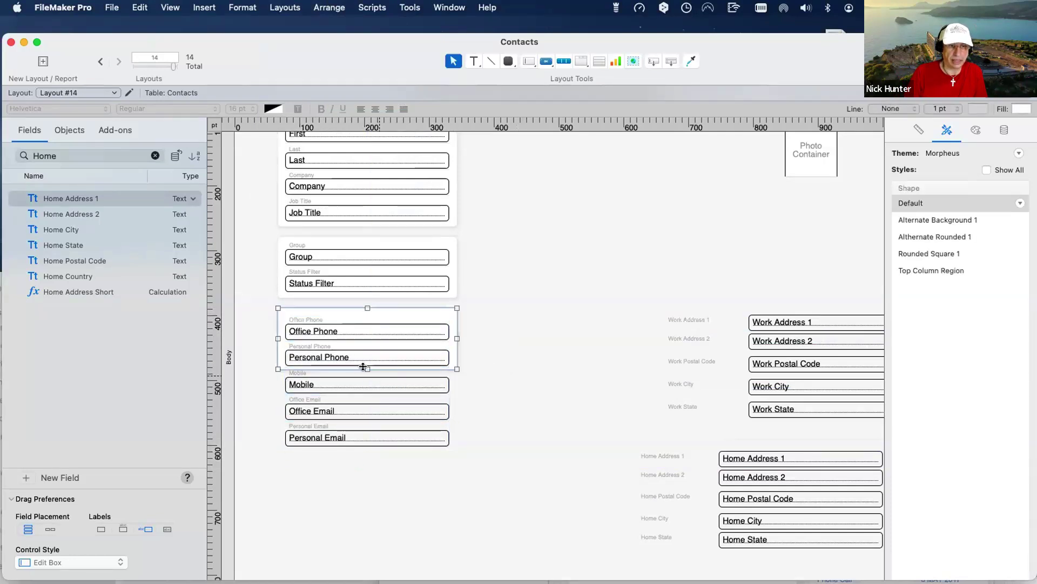
{"action": "left_click_drag", "start_coordinate": [364, 376], "coordinate": [366, 448]}
{"action": "left_click_drag", "start_coordinate": [529, 483], "coordinate": [241, 308]}
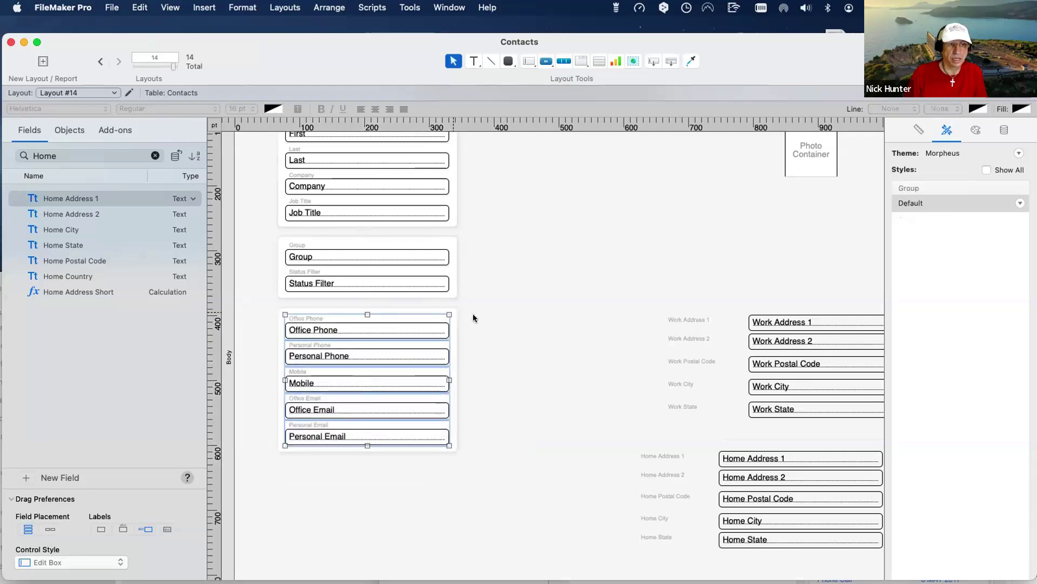
- Ungroup the Personal Email row and delete its bottom separator line
{"action": "left_click", "coordinate": [375, 436]}
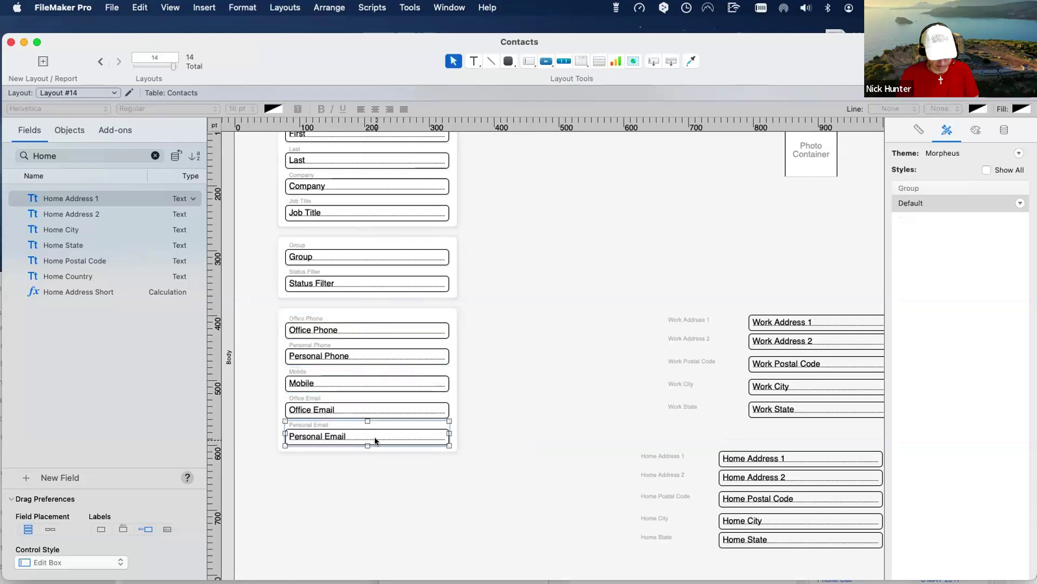
{"action": "key", "text": "shift+super+r"}
{"action": "left_click", "coordinate": [377, 455]}
{"action": "left_click", "coordinate": [381, 441]}
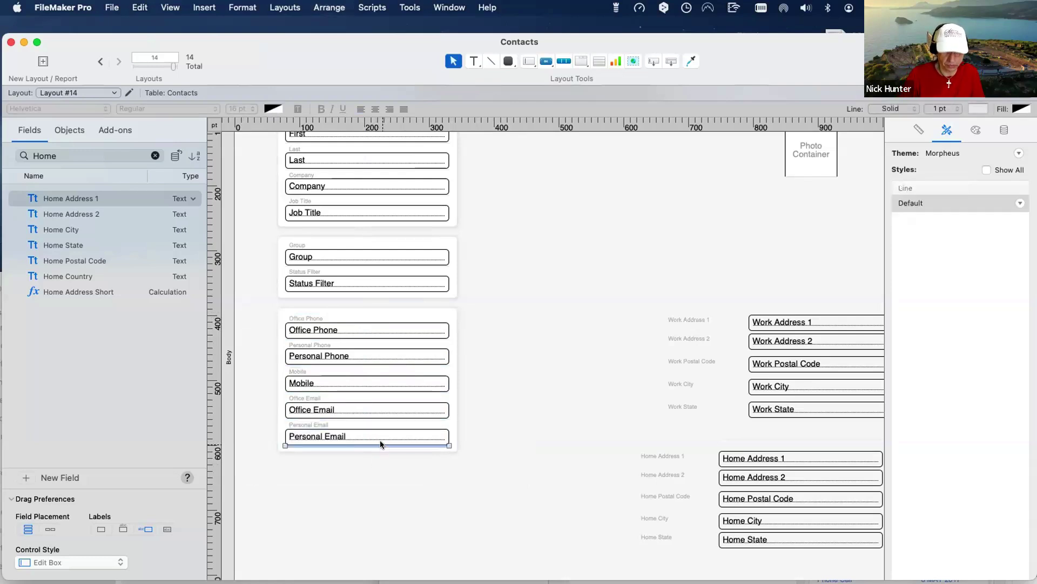
{"action": "key", "text": "Delete"}
- Preview the three finished panels in Browse mode and return to Layout mode
{"action": "left_click", "coordinate": [376, 452]}
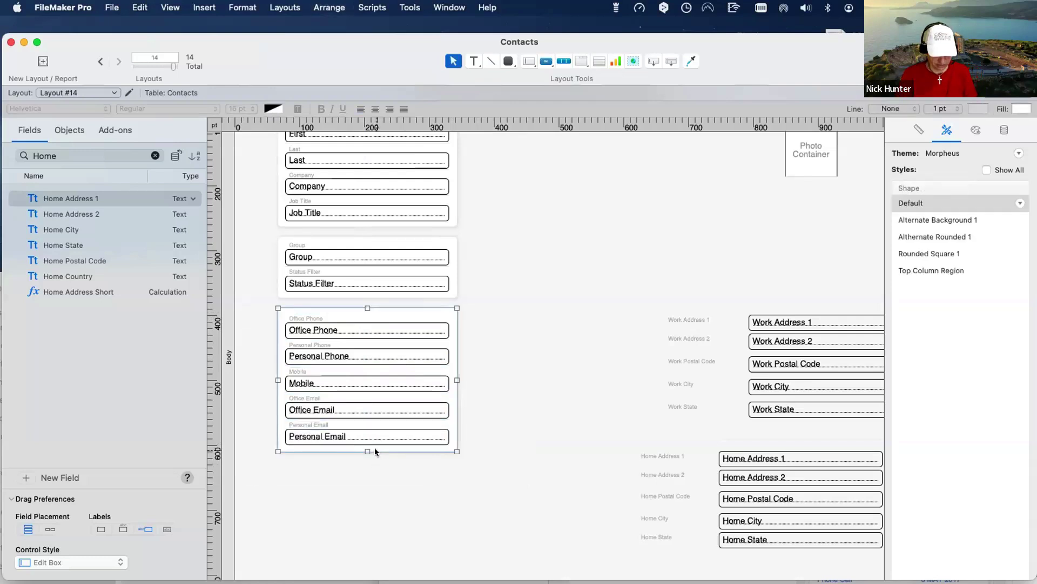
{"action": "key", "text": "super+b"}
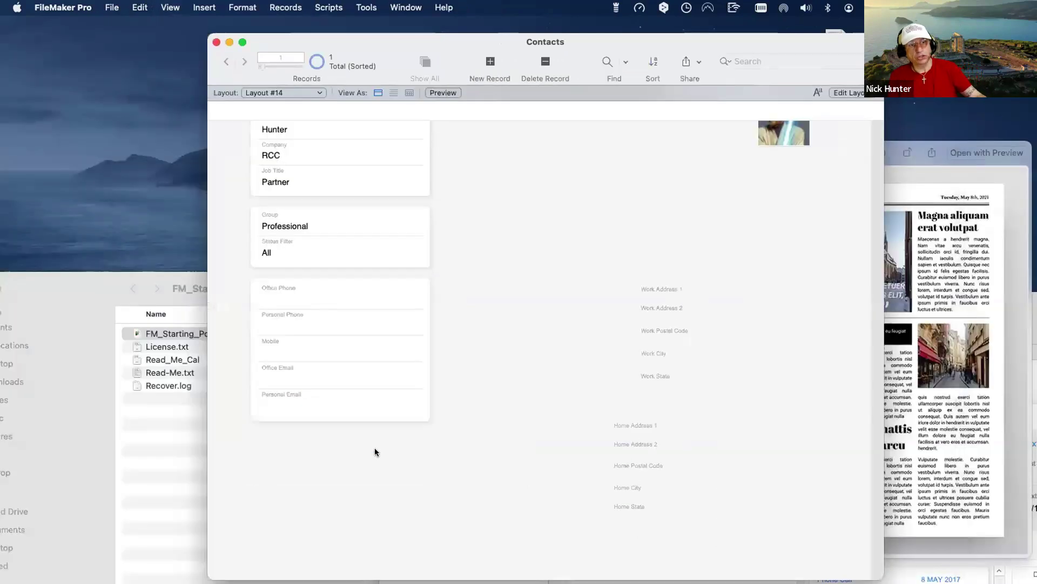
{"action": "scroll", "coordinate": [376, 452], "scroll_direction": "up", "scroll_amount": 3}
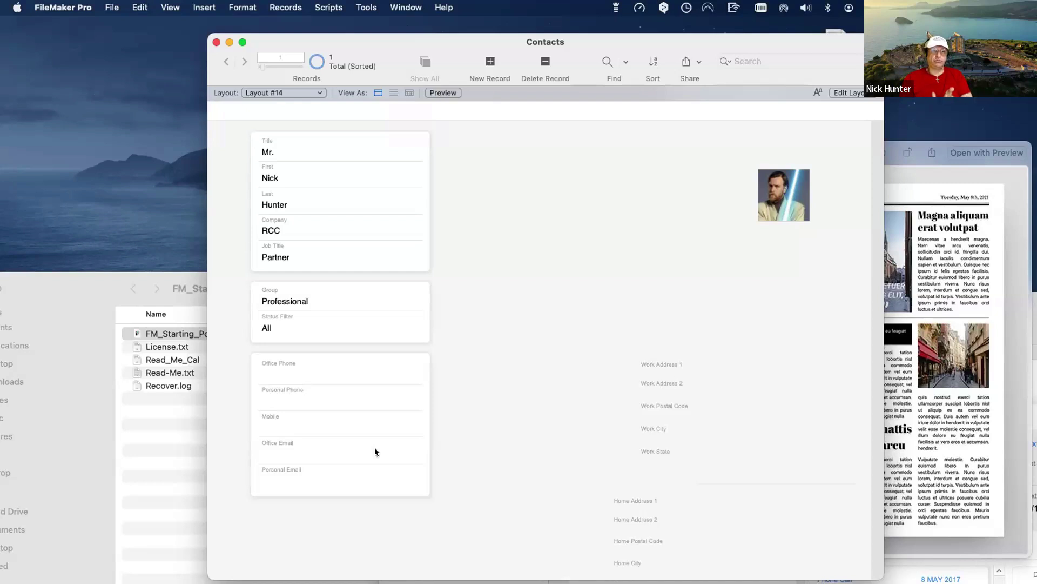
{"action": "key", "text": "super+l"}
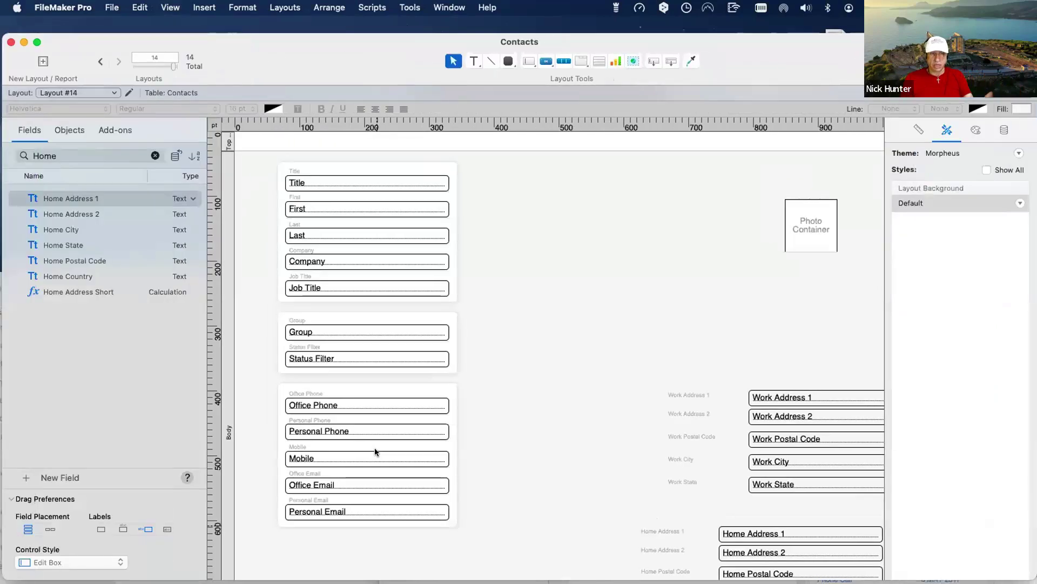
- Examine the Office Phone label and field, including the field's fill, line and corner radius settings
{"action": "left_click", "coordinate": [320, 396]}
{"action": "left_click", "coordinate": [321, 395]}
{"action": "left_click", "coordinate": [324, 406], "text": "shift"}
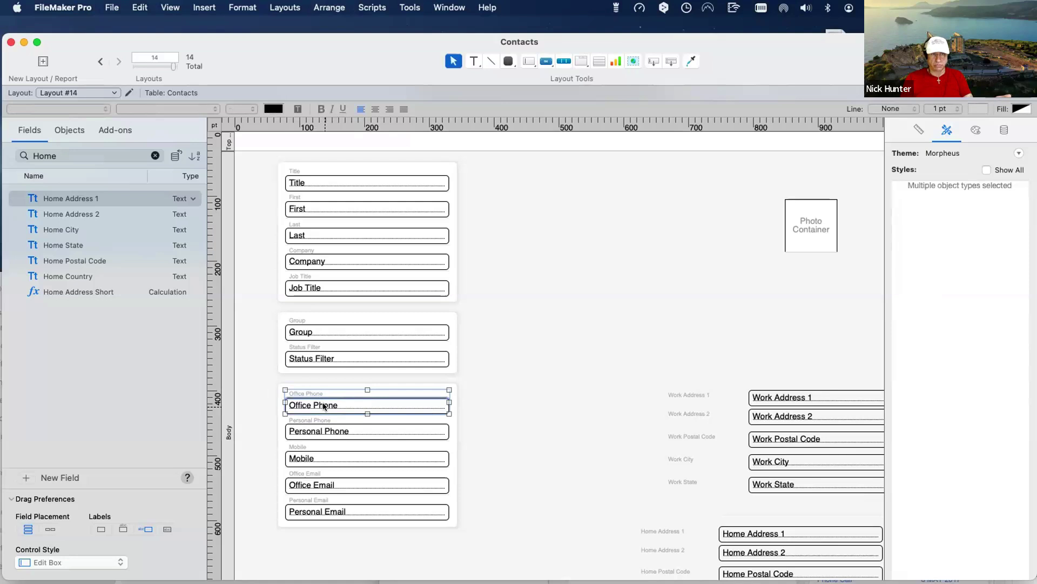
{"action": "left_click", "coordinate": [420, 406]}
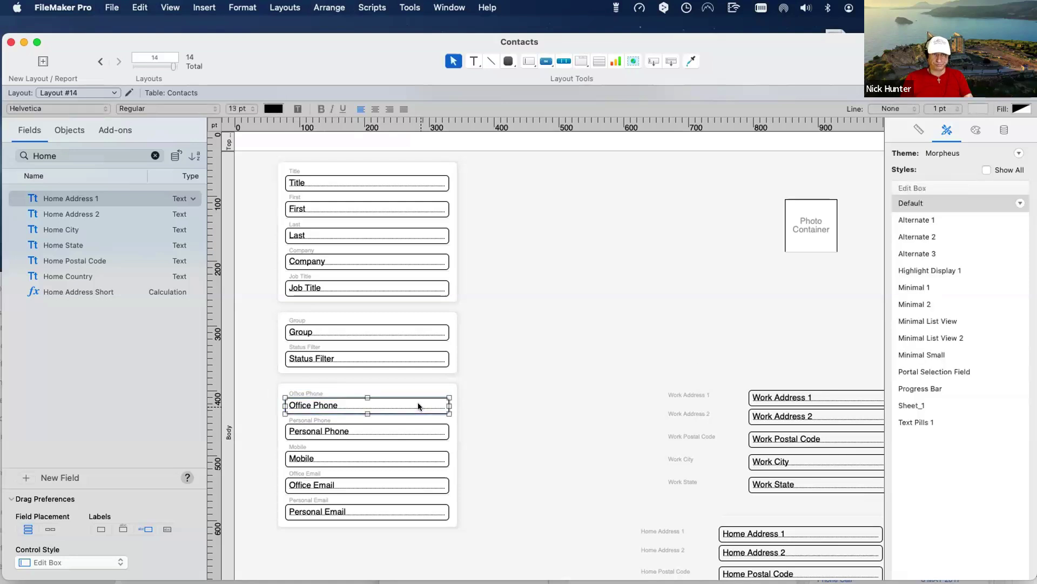
{"action": "left_click", "coordinate": [975, 130]}
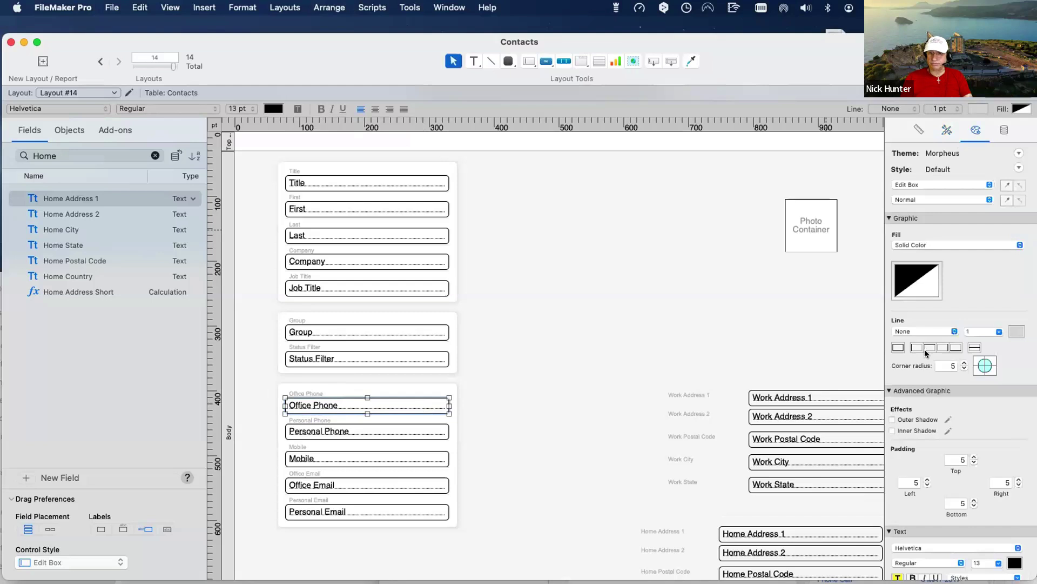
{"action": "left_click", "coordinate": [919, 331]}
{"action": "left_click", "coordinate": [796, 370]}
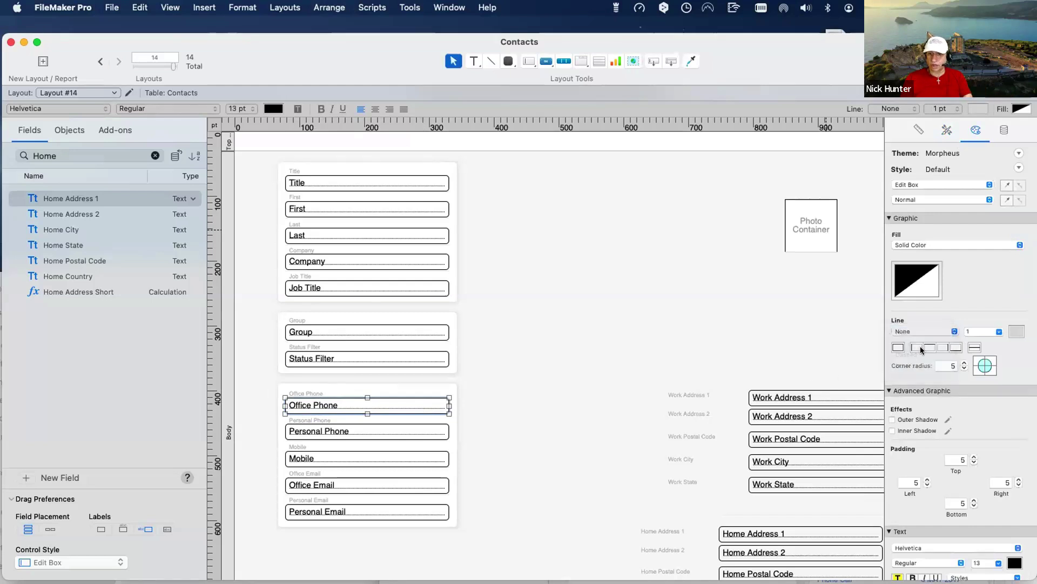
{"action": "left_click", "coordinate": [642, 363]}
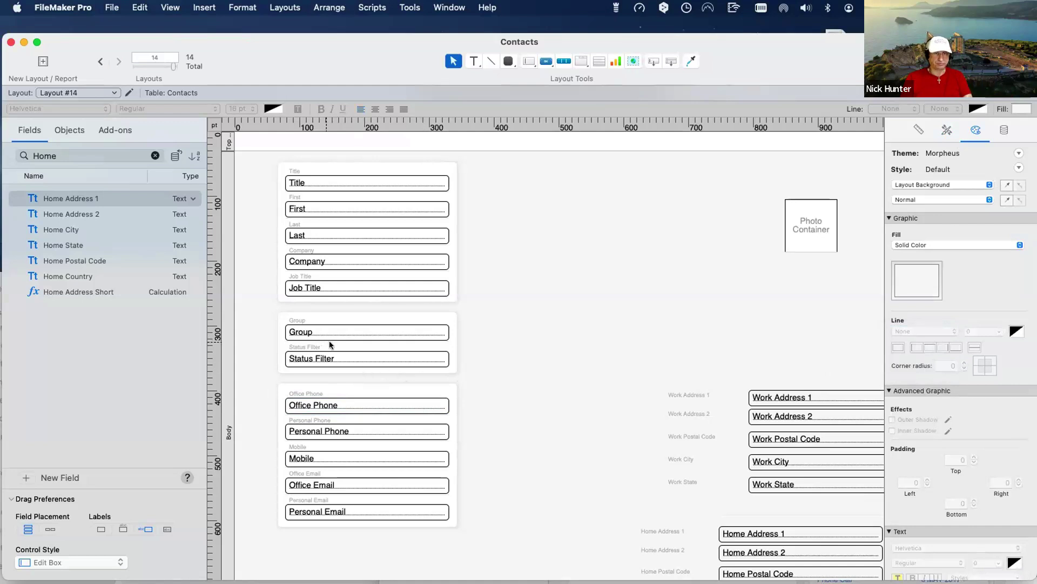
- Append a long run of filler text after "Office Phone" in the Office Phone label to try out its full width
{"action": "left_click", "coordinate": [318, 394]}
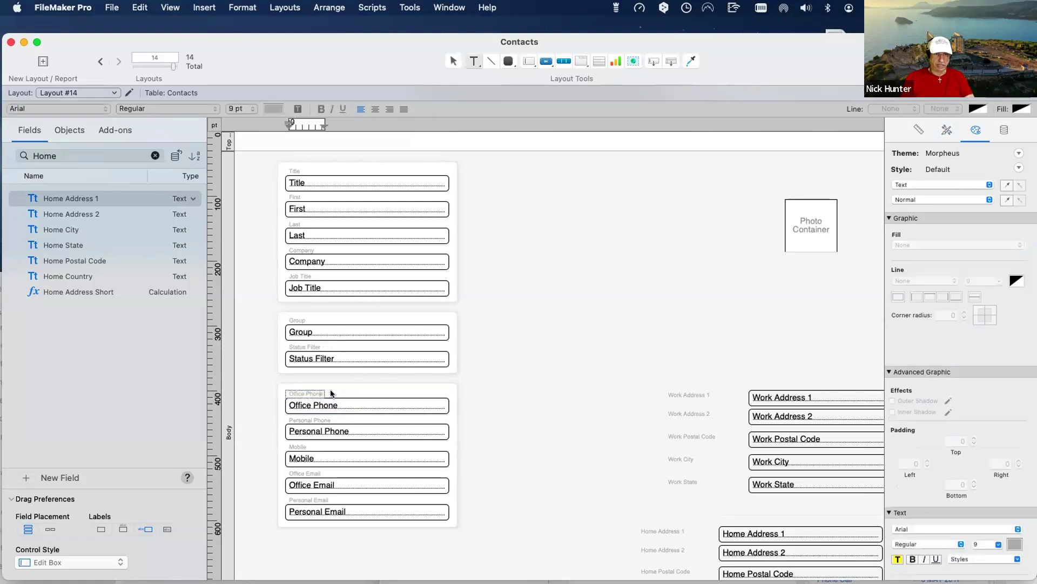
{"action": "left_click_drag", "start_coordinate": [324, 390], "coordinate": [450, 390]}
{"action": "double_click", "coordinate": [368, 387]}
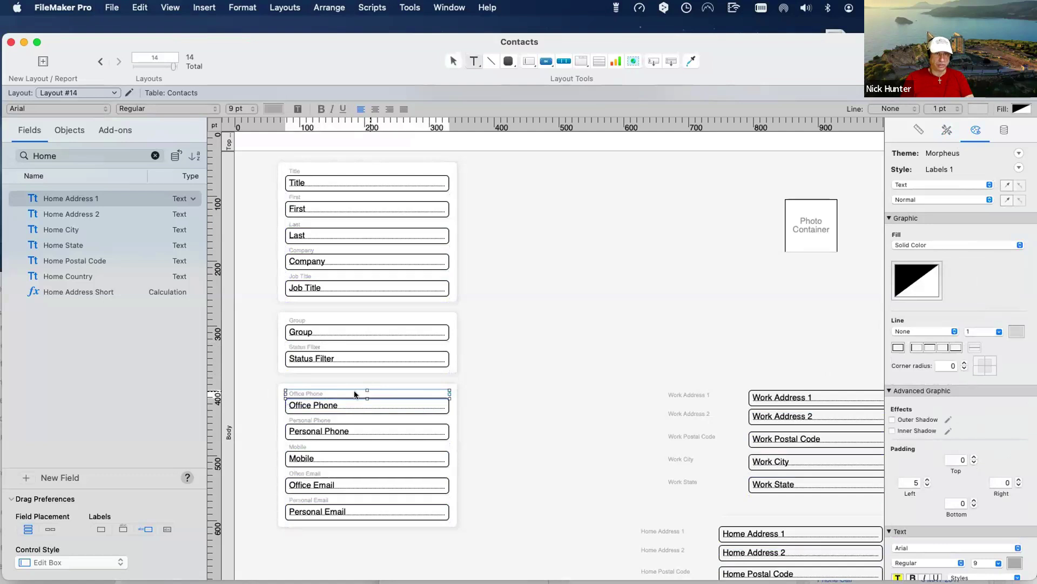
{"action": "type", "text": "kjlkshfkd hskf kdfj kdjfd lkdfj kdjfk dfj"}
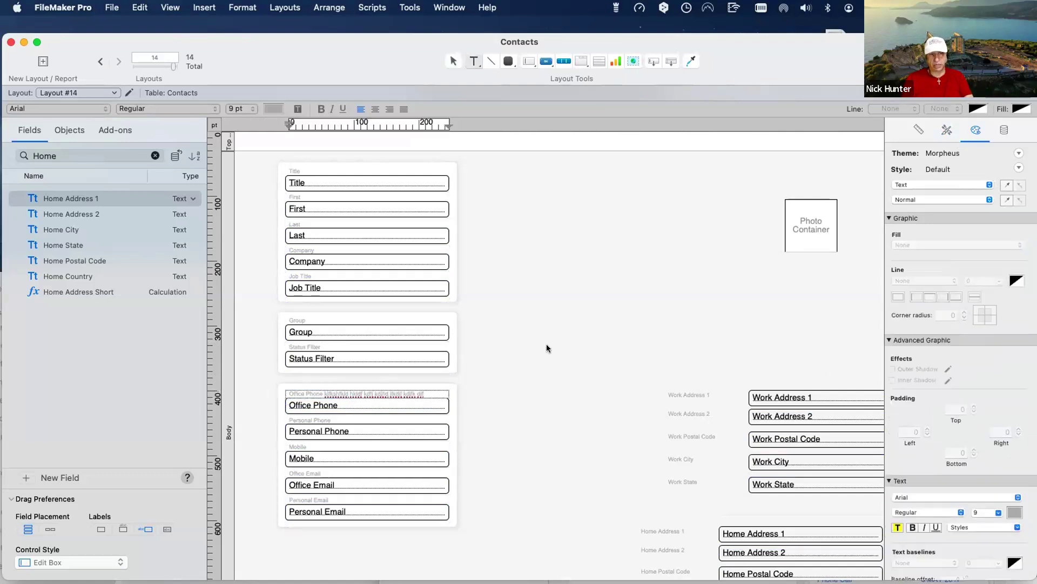
{"action": "key", "text": "Escape"}
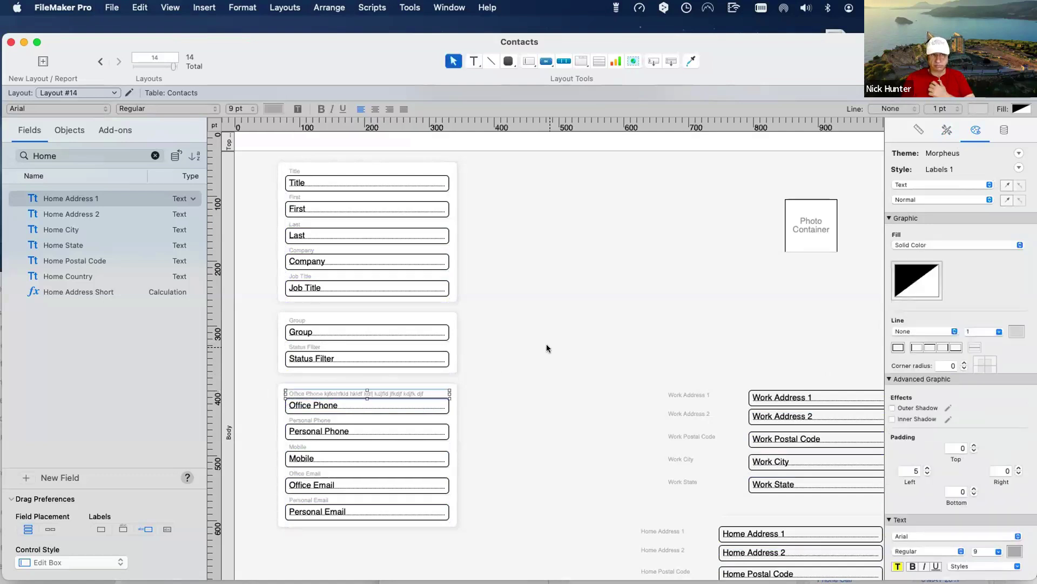
{"action": "left_click", "coordinate": [546, 347]}
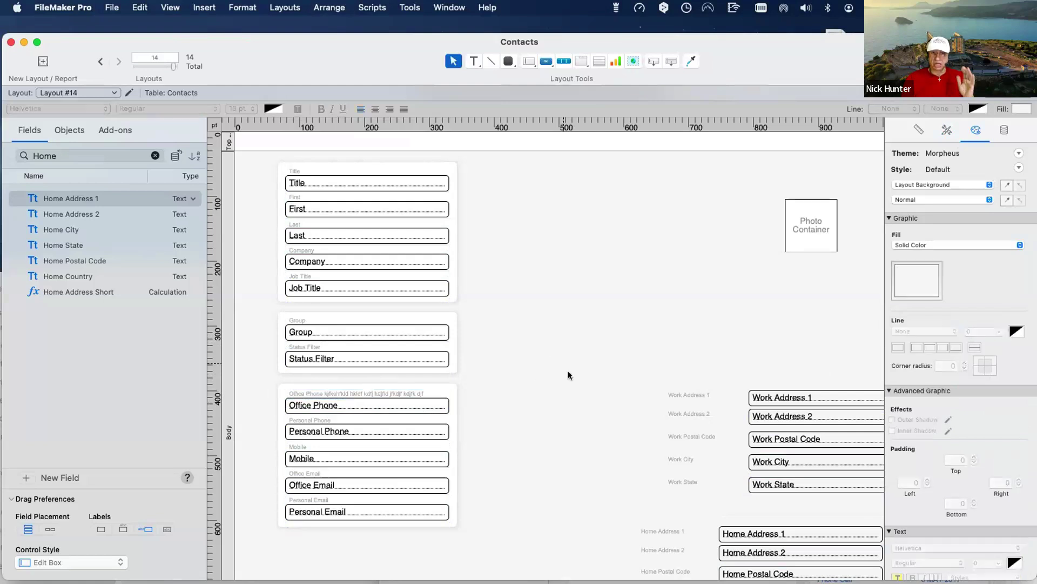
- Undo the filler text added to the Office Phone label
{"action": "left_click", "coordinate": [684, 396]}
{"action": "left_click", "coordinate": [754, 396], "text": "shift"}
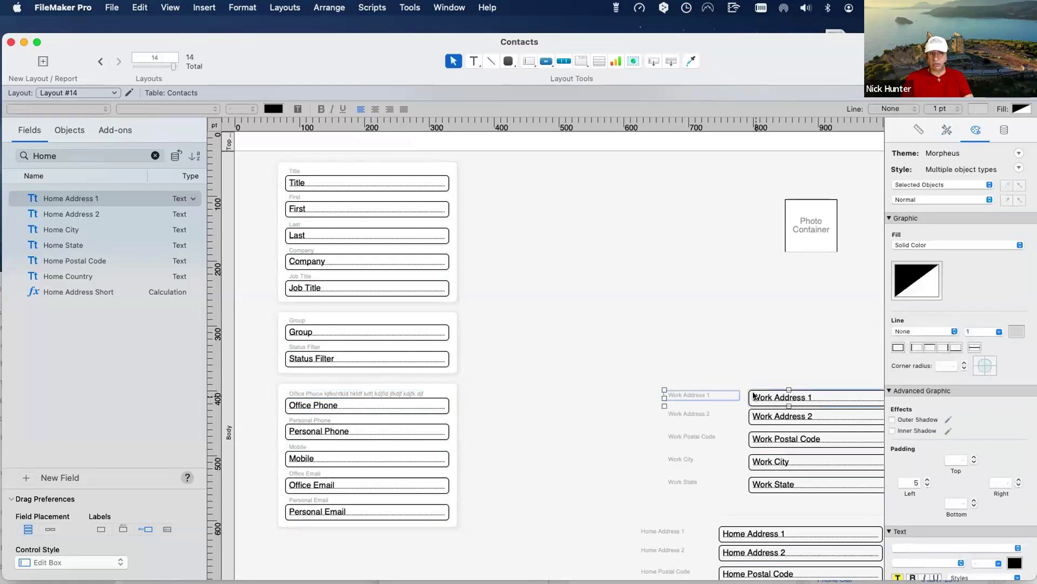
{"action": "left_click", "coordinate": [398, 394]}
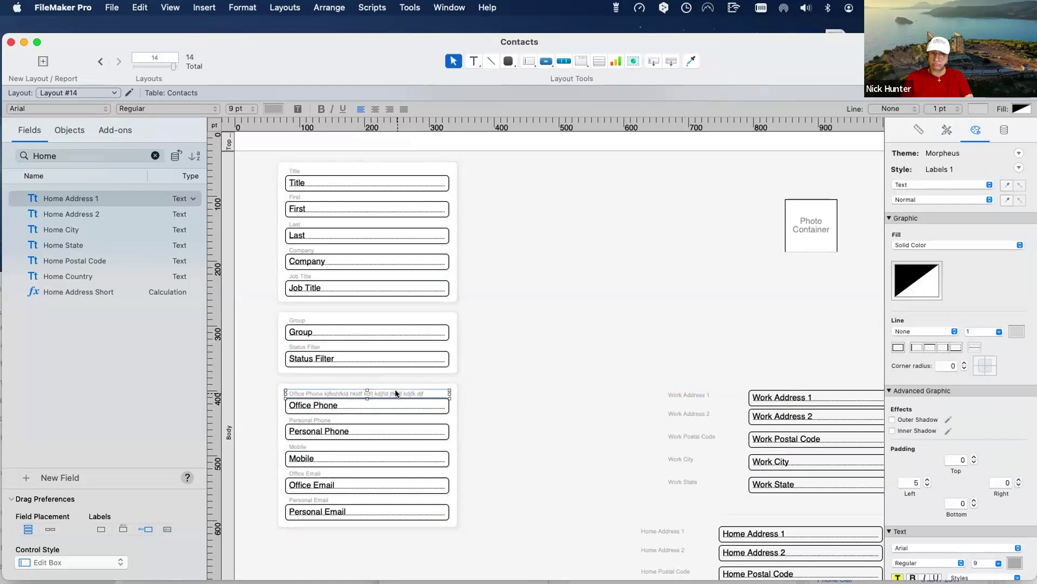
{"action": "key", "text": "super+c"}
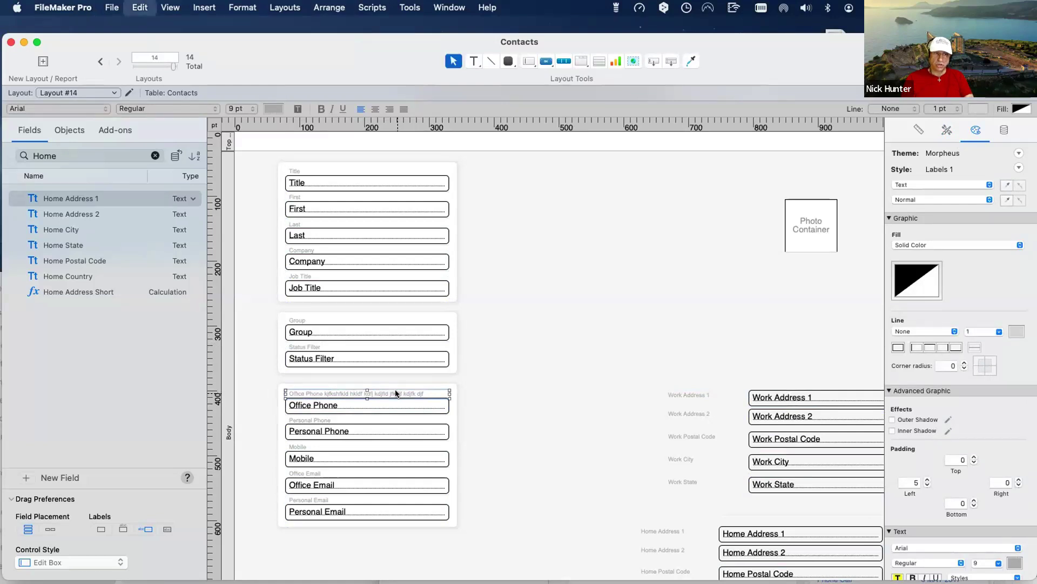
{"action": "key", "text": "super+c"}
{"action": "key", "text": "super+z"}
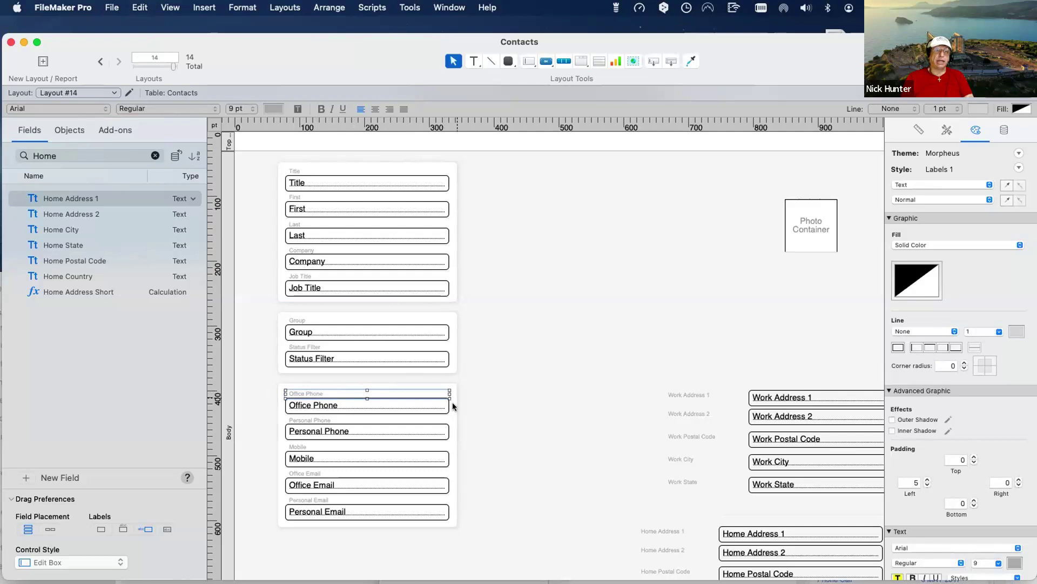
- Narrow all the contact rows and their three white panels, making the panels about 217 pt wide
{"action": "left_click", "coordinate": [448, 539]}
{"action": "left_click_drag", "start_coordinate": [449, 541], "coordinate": [281, 163]}
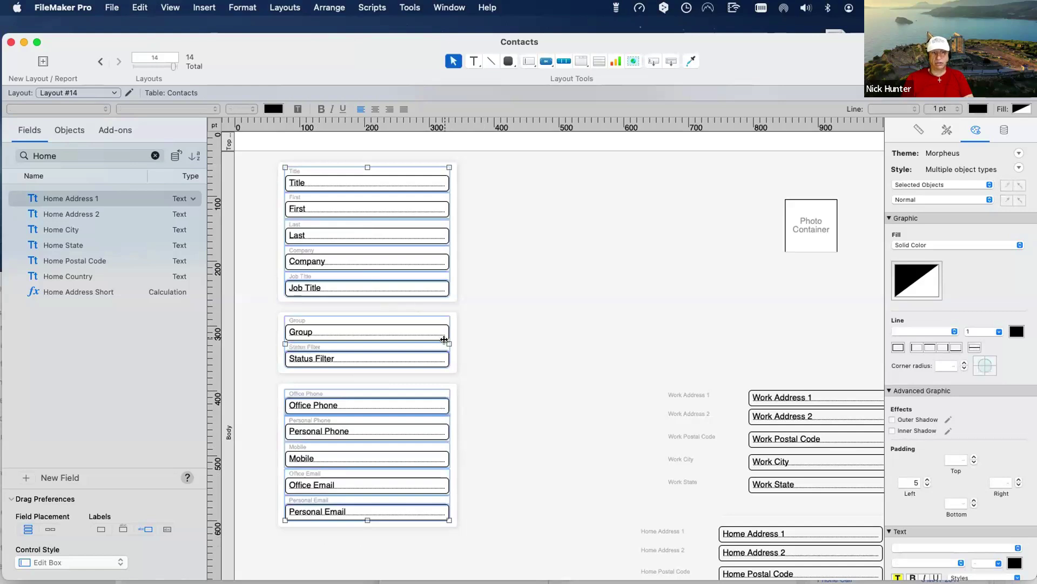
{"action": "left_click_drag", "start_coordinate": [445, 339], "coordinate": [420, 351]}
{"action": "left_click", "coordinate": [427, 342]}
{"action": "left_click", "coordinate": [434, 275], "text": "shift"}
{"action": "left_click", "coordinate": [419, 408], "text": "shift"}
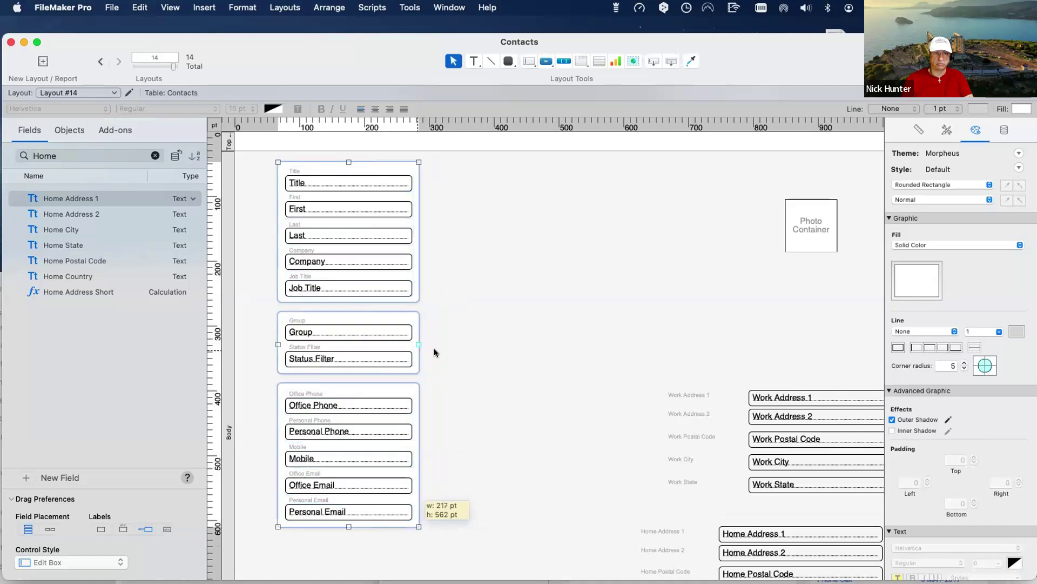
{"action": "left_click", "coordinate": [439, 351]}
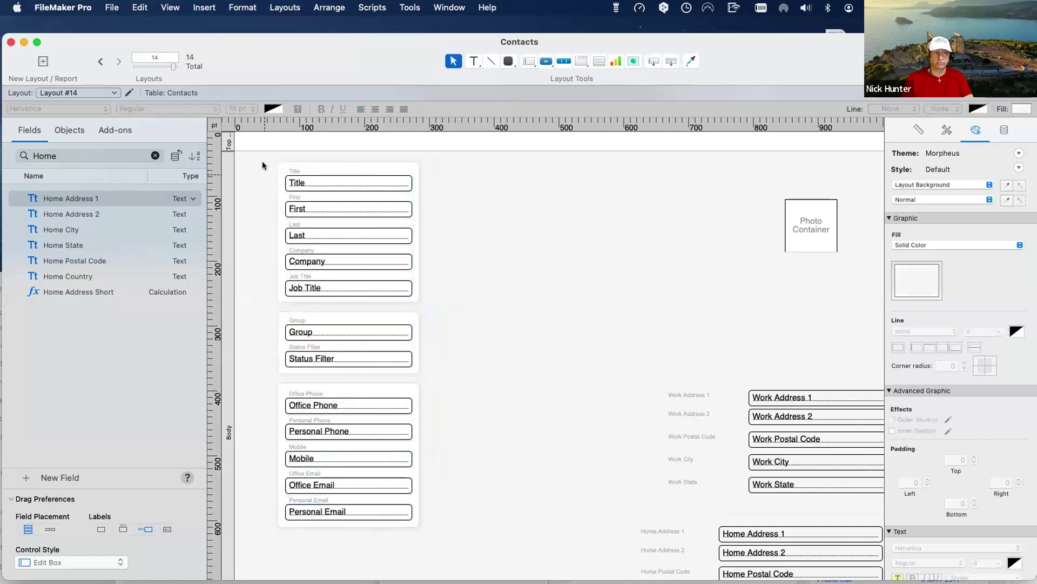
- Check the narrowed panels in Browse mode, return to Layout mode and undo the width changes to the panels and rows
{"action": "key", "text": "super+b"}
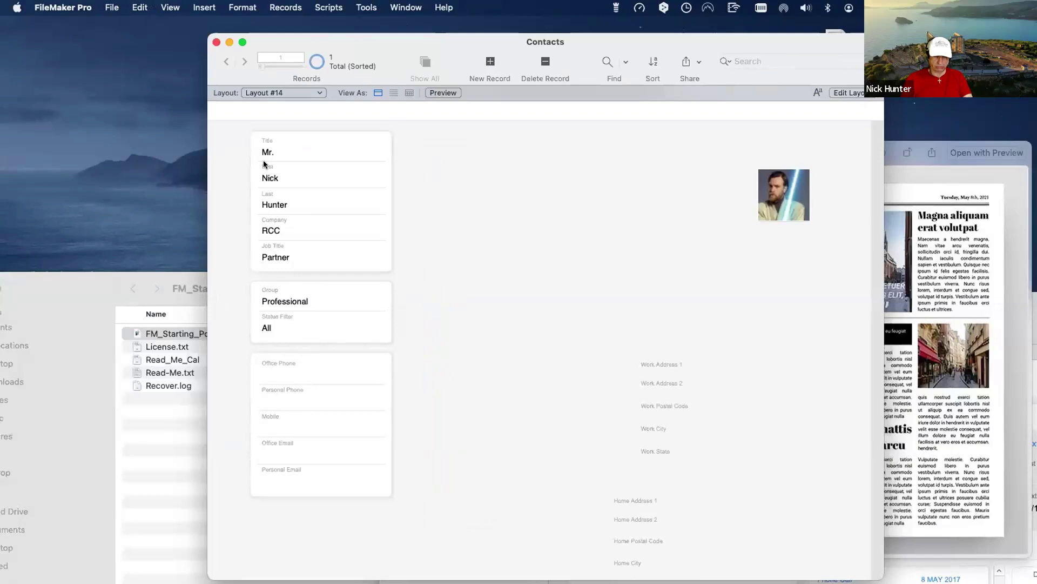
{"action": "key", "text": "super+l"}
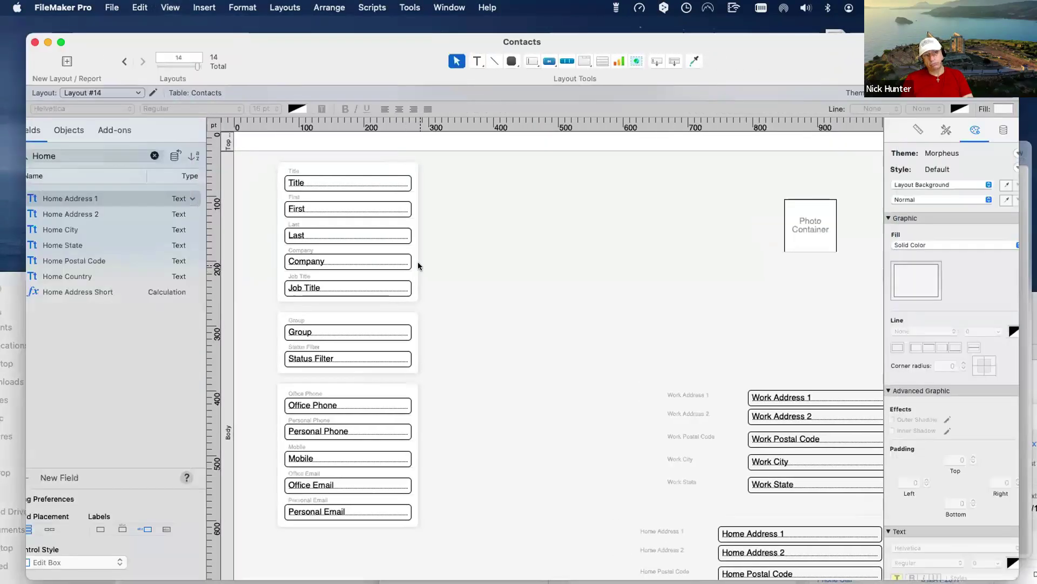
{"action": "key", "text": "super+z"}
{"action": "key", "text": "super+z"}
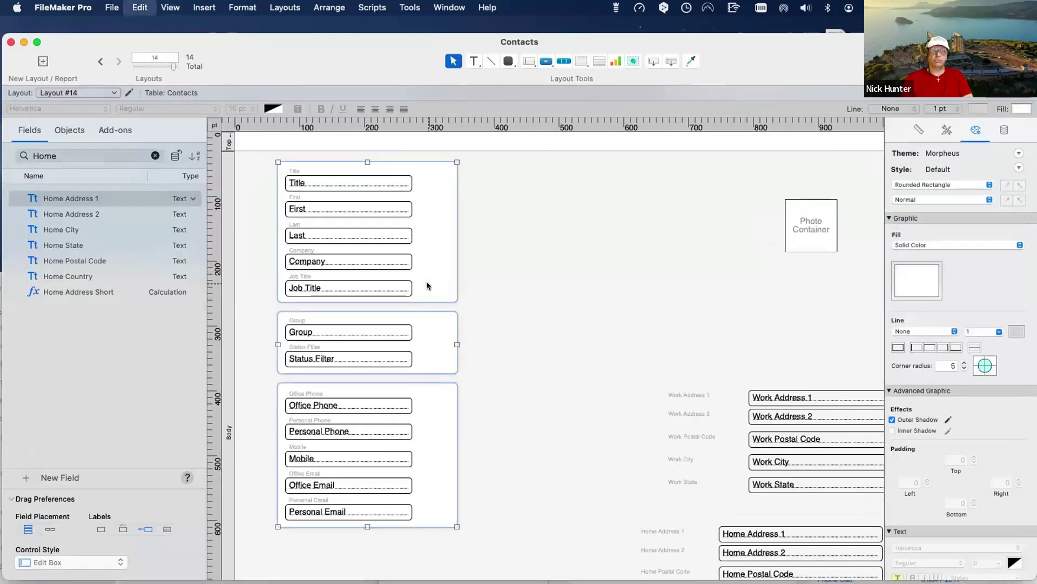
{"action": "left_click", "coordinate": [463, 283]}
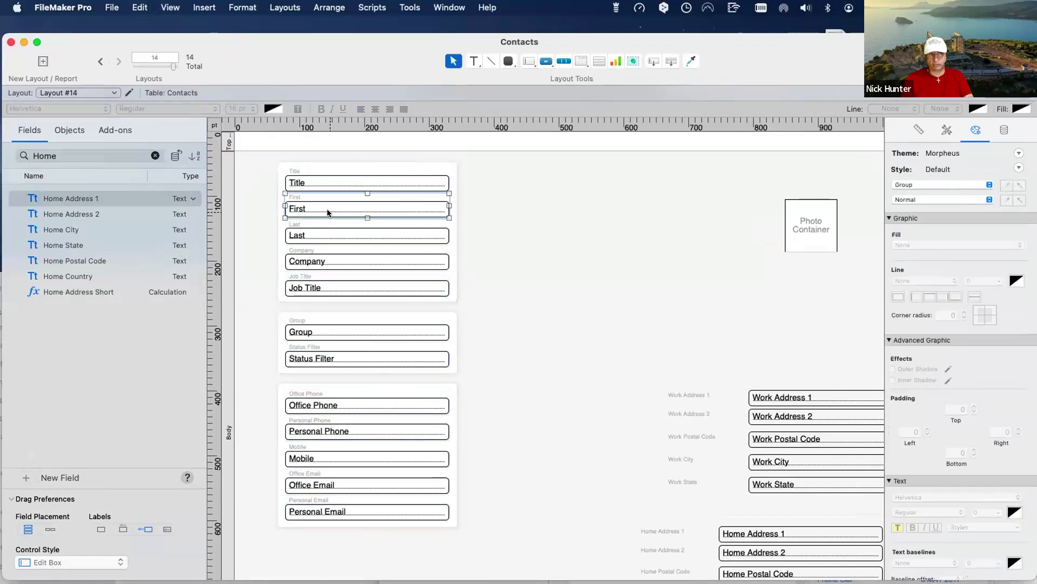
- Ungroup the First and Last rows so their labels, fields and separator lines can be edited separately
{"action": "left_click", "coordinate": [324, 236]}
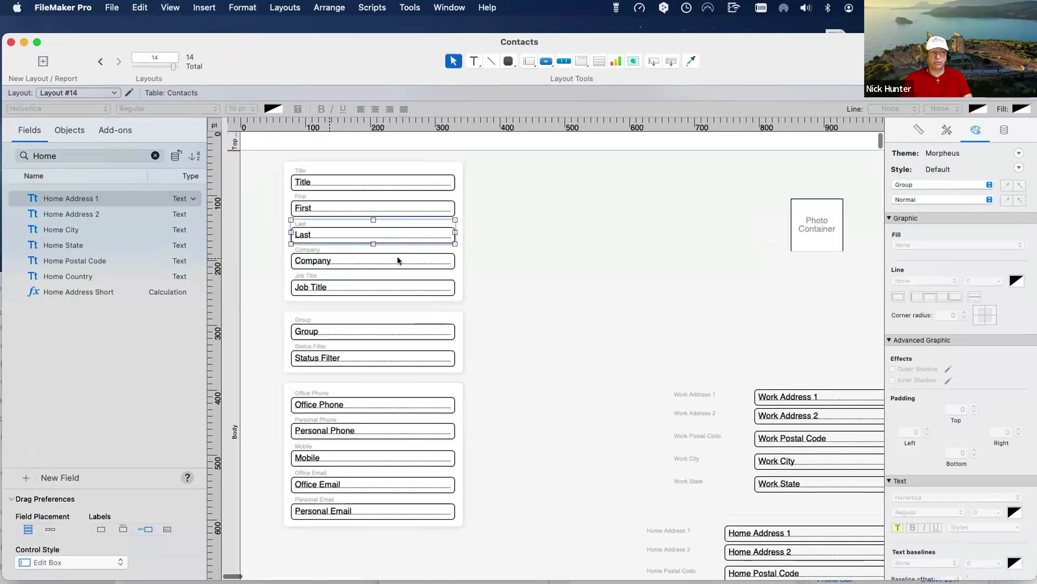
{"action": "left_click", "coordinate": [503, 257]}
{"action": "left_click", "coordinate": [433, 213]}
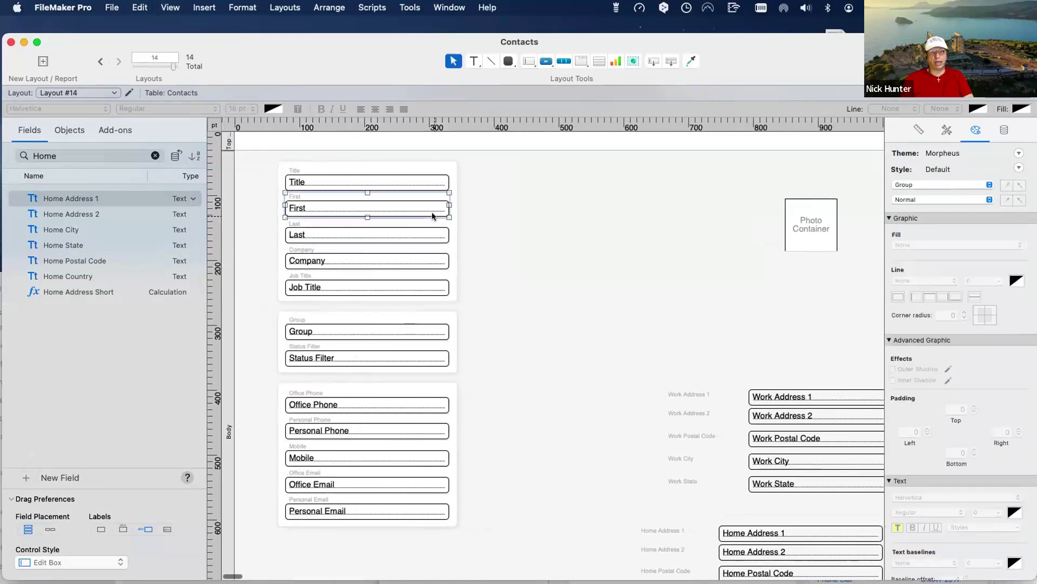
{"action": "left_click", "coordinate": [418, 241]}
{"action": "key", "text": "shift+super+r"}
{"action": "left_click", "coordinate": [481, 241]}
- Shorten the First and Last fields to a little under half of the row's width
{"action": "left_click", "coordinate": [445, 207]}
{"action": "left_click", "coordinate": [445, 208]}
{"action": "left_click_drag", "start_coordinate": [365, 211], "coordinate": [358, 210]}
{"action": "left_click", "coordinate": [445, 234]}
{"action": "left_click_drag", "start_coordinate": [447, 234], "coordinate": [400, 210]}
- Place the Last label and shortened field beside the First field on the same line, at about x 198 pt, y 97 pt
{"action": "left_click", "coordinate": [360, 234], "text": "shift"}
{"action": "key", "text": "super+z"}
{"action": "key", "text": "Right"}
{"action": "key", "text": "Right"}
{"action": "key", "text": "Right"}
{"action": "key", "text": "Right"}
{"action": "key", "text": "Right"}
{"action": "key", "text": "Right"}
{"action": "key", "text": "Right"}
{"action": "key", "text": "Right"}
{"action": "key", "text": "Right"}
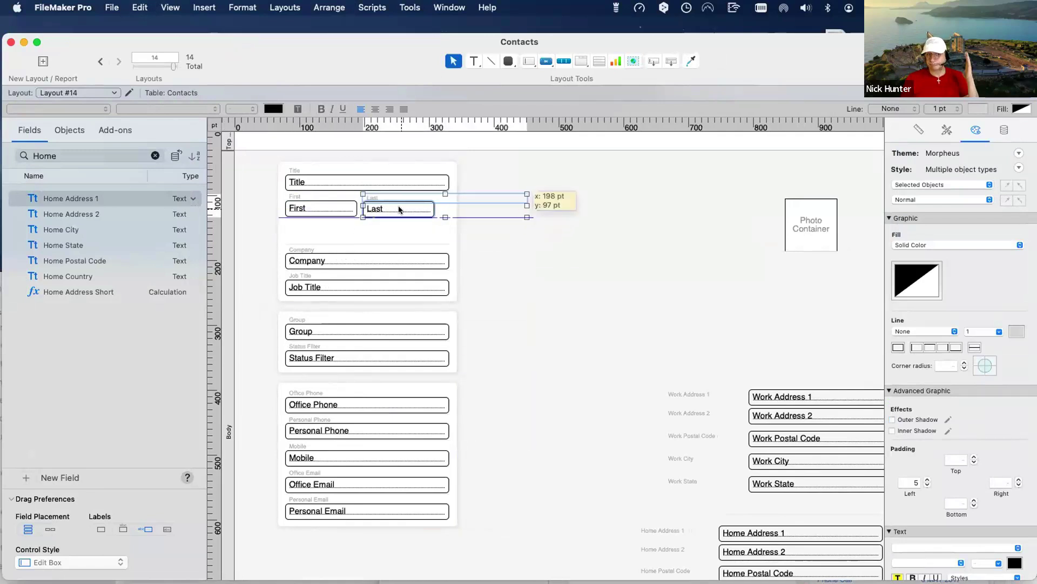
{"action": "left_click", "coordinate": [490, 230]}
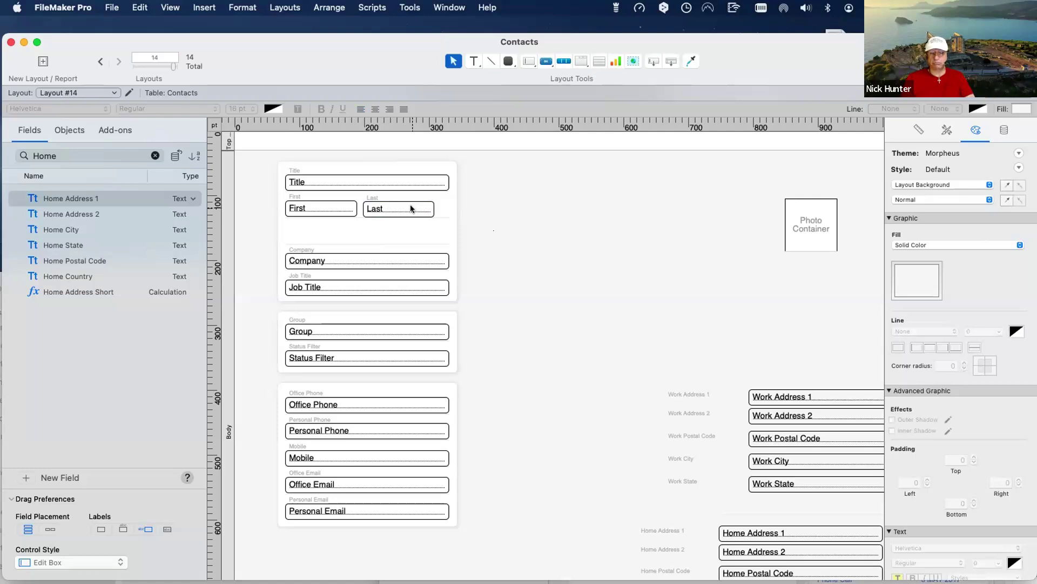
- Undo the moving and shortening of the First and Last fields
{"action": "key", "text": "super+z"}
{"action": "key", "text": "super+z"}
{"action": "key", "text": "super+z"}
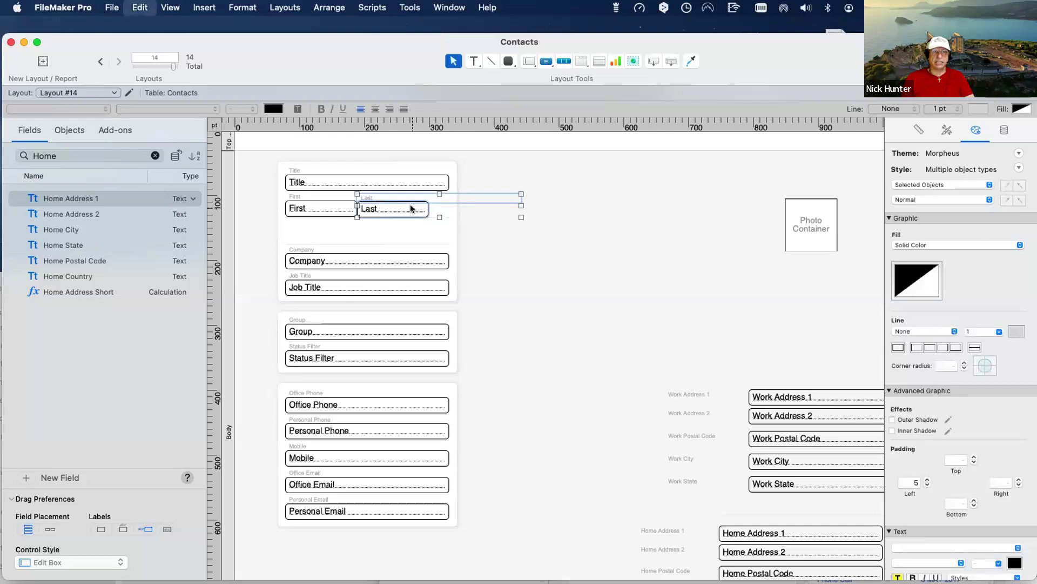
{"action": "key", "text": "super+z"}
{"action": "key", "text": "super+z"}
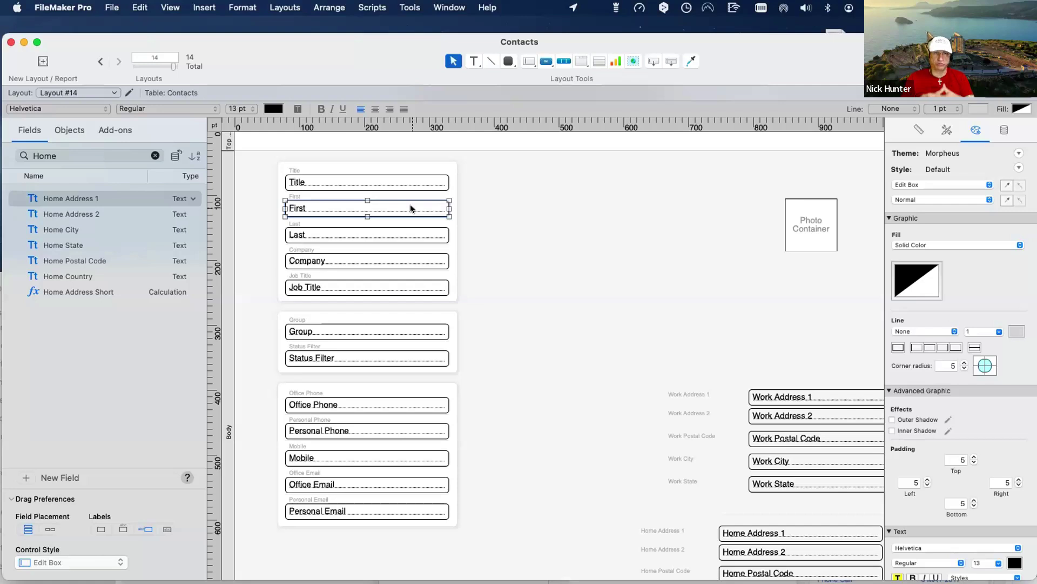
- Preview the three panels in Browse mode and move the Contacts window aside to view the newspaper page image
{"action": "key", "text": "super+b"}
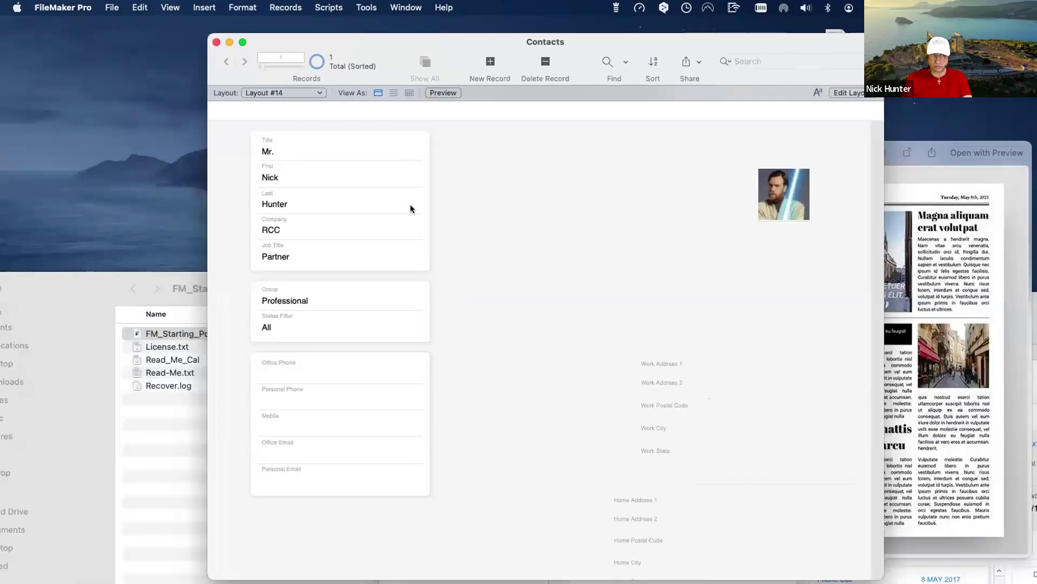
{"action": "scroll", "coordinate": [255, 223], "scroll_direction": "up", "scroll_amount": 1}
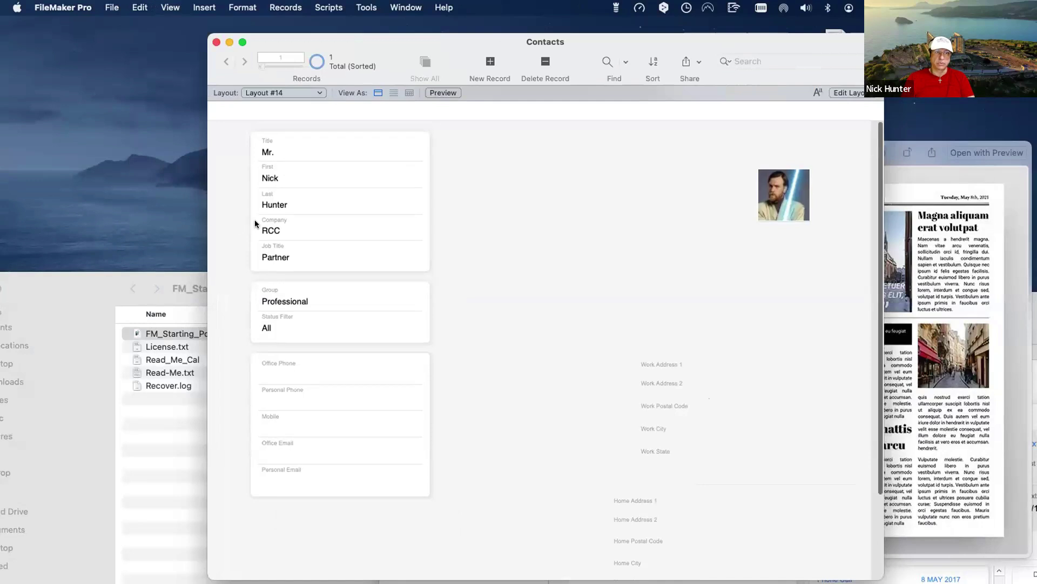
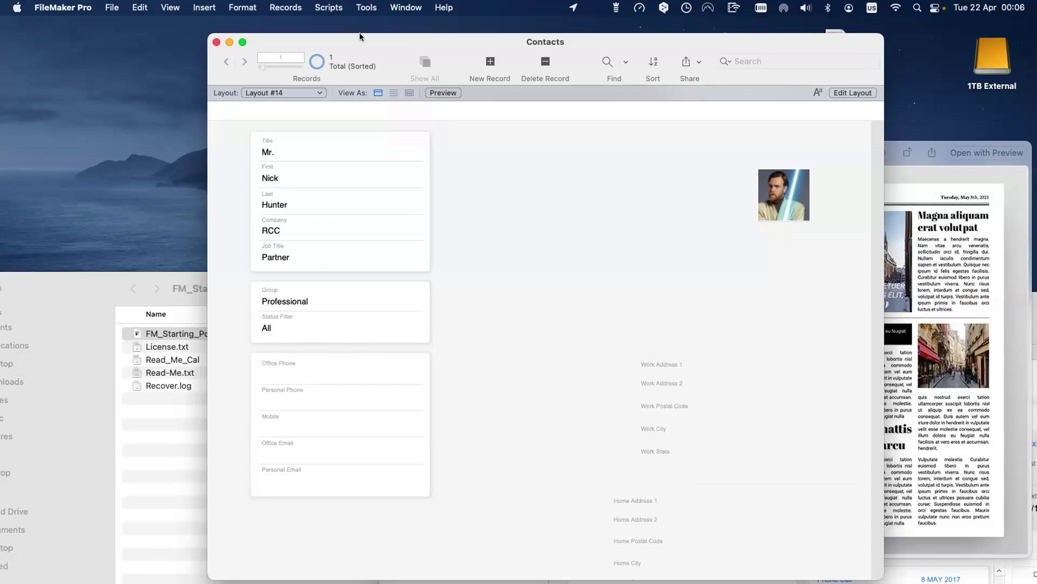
{"action": "left_click_drag", "start_coordinate": [353, 48], "coordinate": [216, 19]}
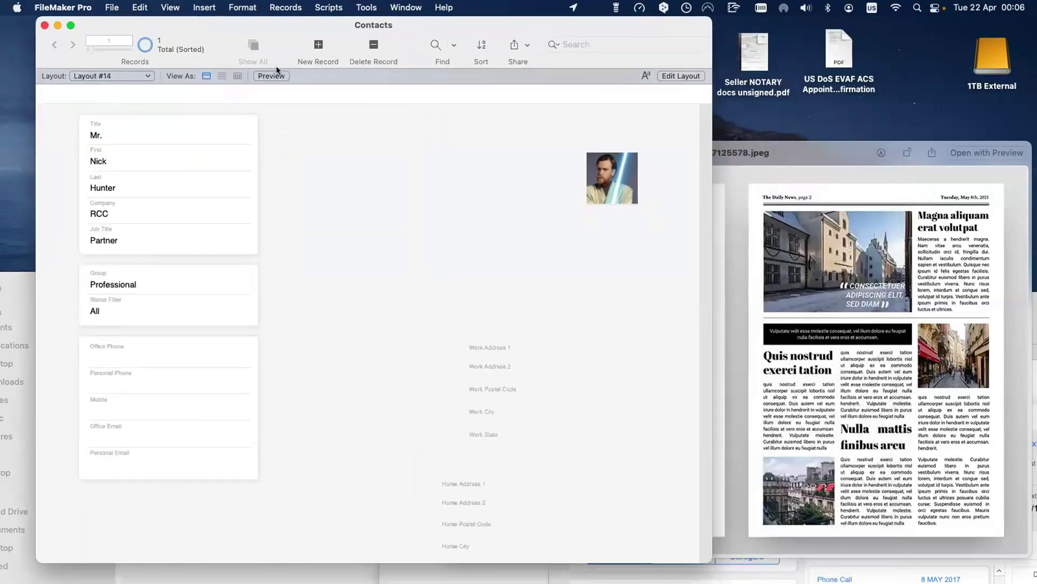